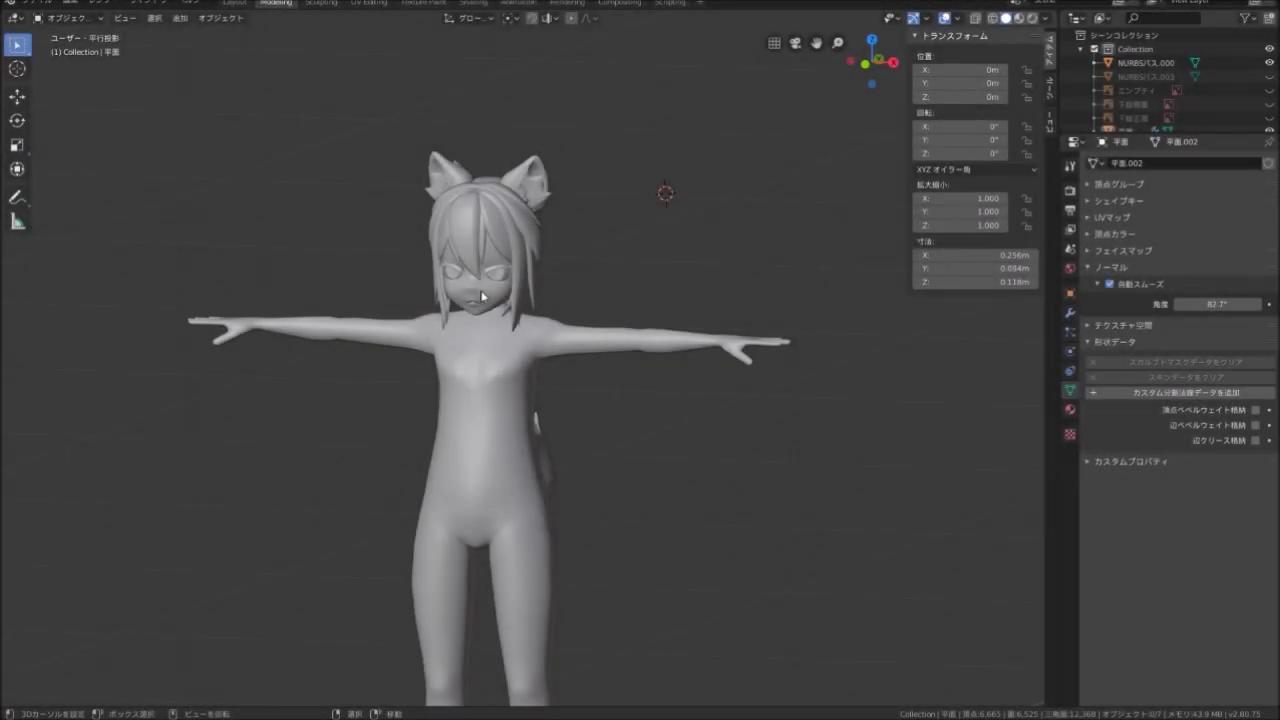
Look over the T-posed character front and back, then unhide the shirt, skirt and glove guide object
{"action": "middle_click_drag", "start_coordinate": [481, 296], "coordinate": [584, 244]}
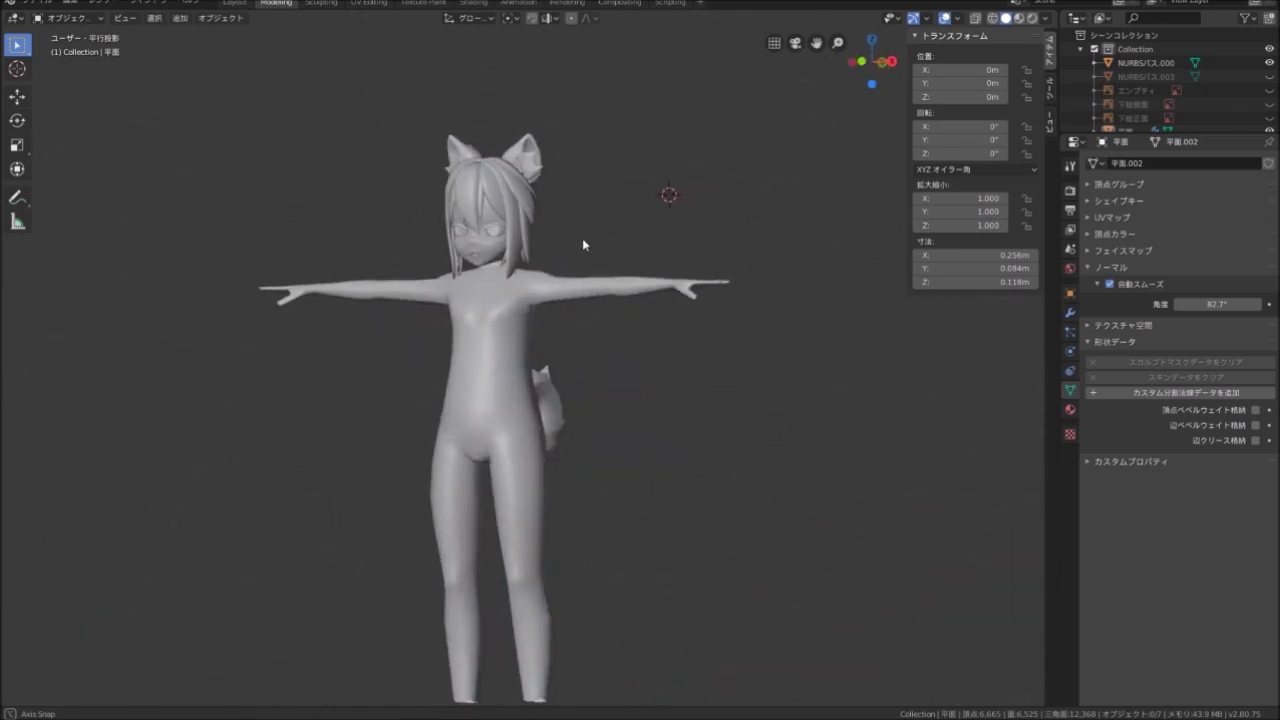
{"action": "scroll", "coordinate": [583, 243], "scroll_direction": "up", "scroll_amount": 3}
{"action": "middle_click_drag", "start_coordinate": [491, 307], "coordinate": [553, 288]}
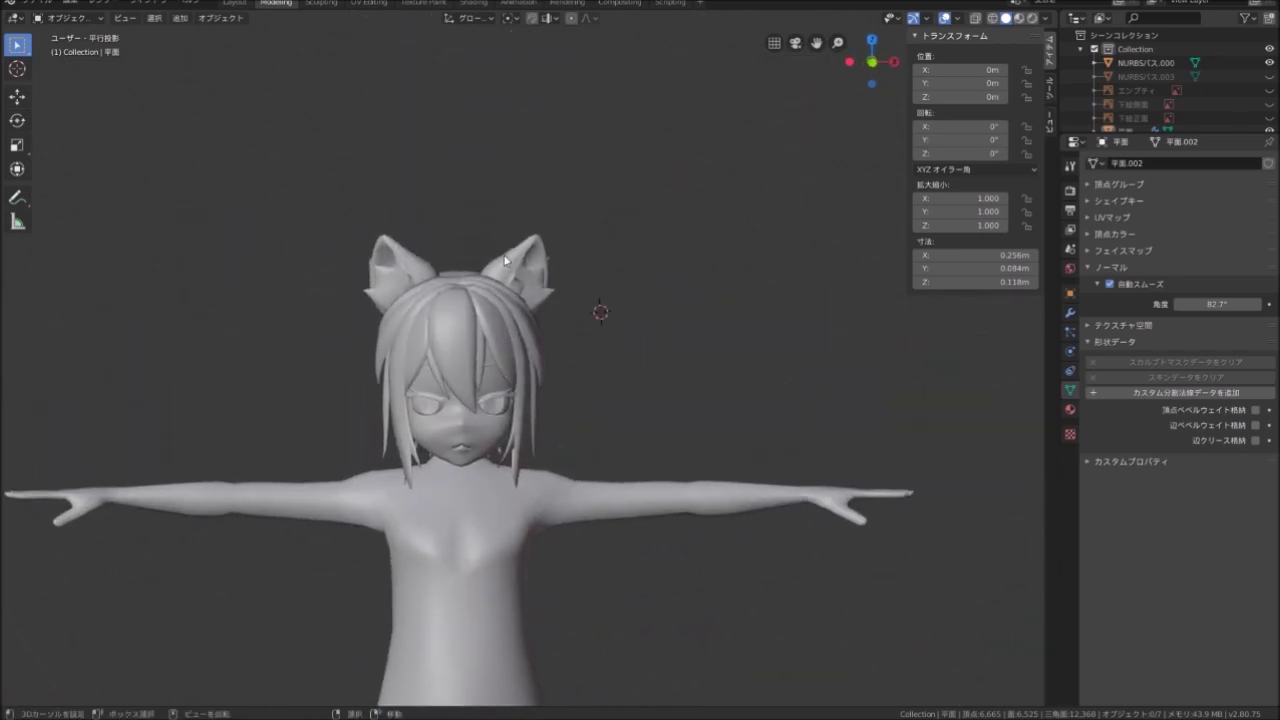
{"action": "scroll", "coordinate": [505, 260], "scroll_direction": "up", "scroll_amount": 2}
{"action": "scroll", "coordinate": [461, 266], "scroll_direction": "down", "scroll_amount": 3}
{"action": "mouse_move", "coordinate": [454, 237]}
{"action": "middle_mouse_down"}
{"action": "mouse_move", "coordinate": [514, 281]}
{"action": "mouse_move", "coordinate": [467, 289]}
{"action": "middle_mouse_up"}
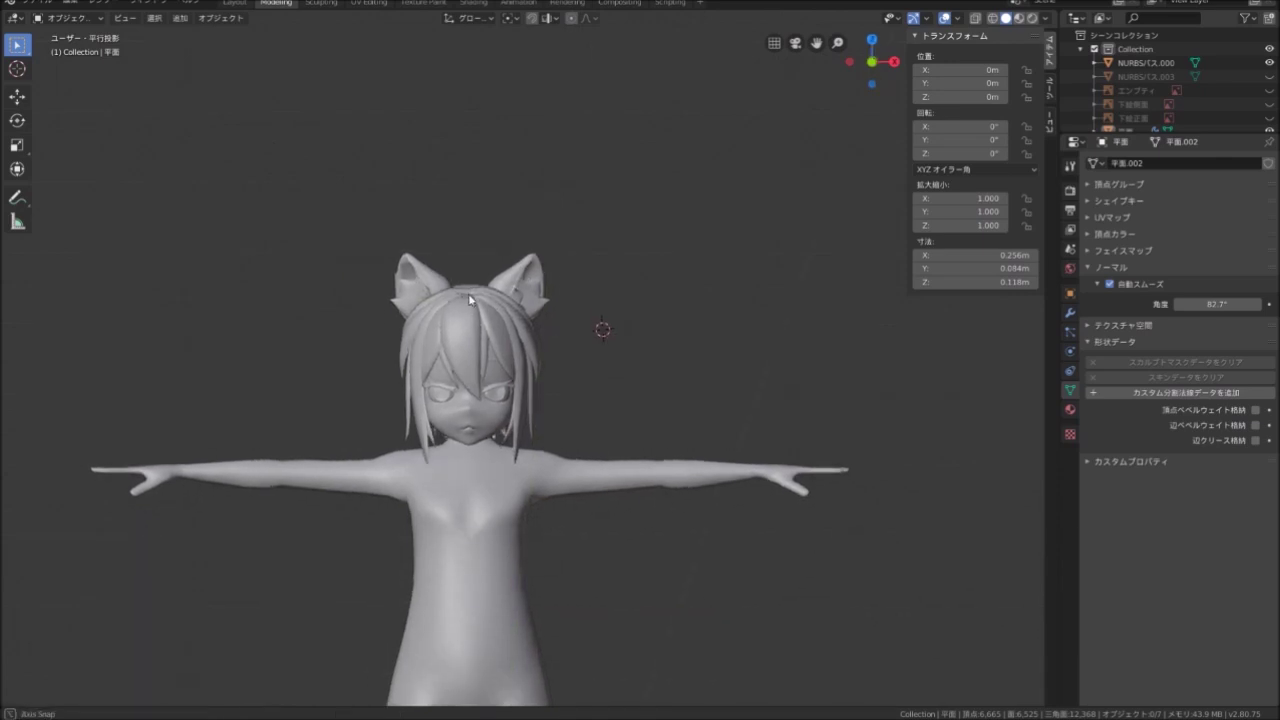
{"action": "scroll", "coordinate": [470, 290], "scroll_direction": "up", "scroll_amount": 2}
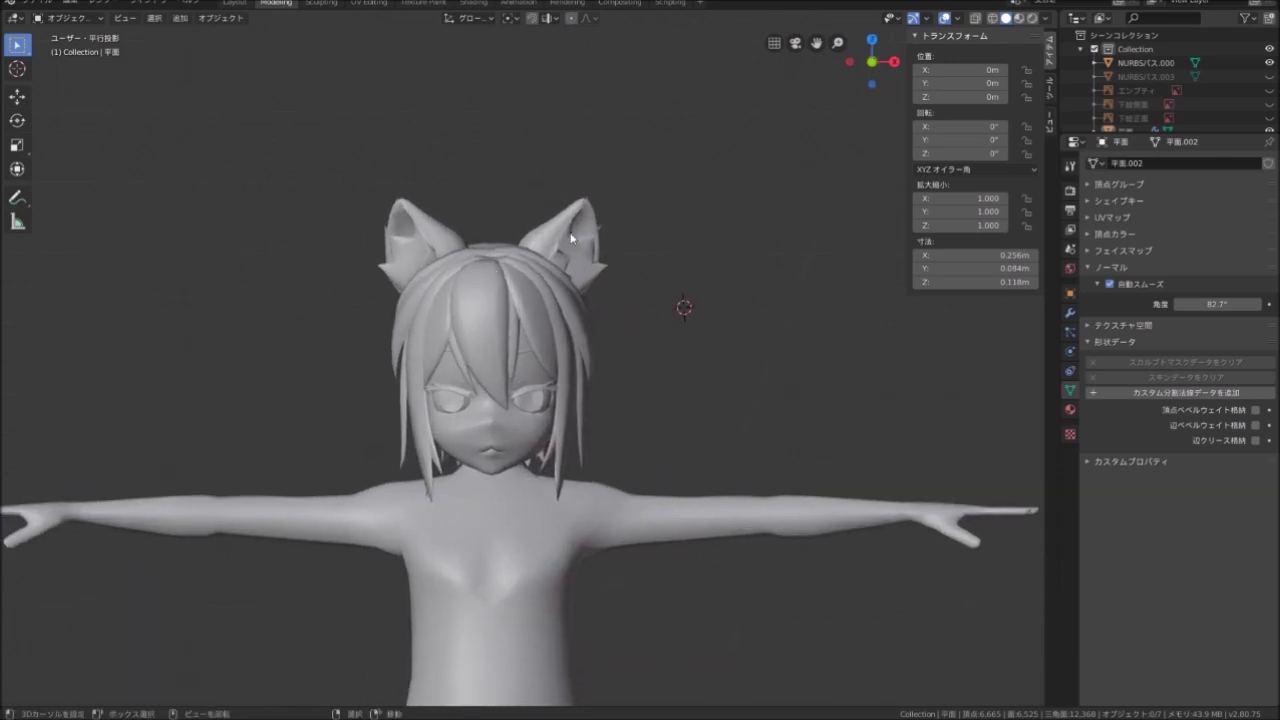
{"action": "mouse_move", "coordinate": [345, 248]}
{"action": "middle_mouse_down"}
{"action": "mouse_move", "coordinate": [466, 281]}
{"action": "mouse_move", "coordinate": [382, 273]}
{"action": "mouse_move", "coordinate": [602, 242]}
{"action": "mouse_move", "coordinate": [487, 243]}
{"action": "mouse_move", "coordinate": [517, 245]}
{"action": "mouse_move", "coordinate": [471, 248]}
{"action": "mouse_move", "coordinate": [416, 288]}
{"action": "mouse_move", "coordinate": [501, 257]}
{"action": "middle_mouse_up"}
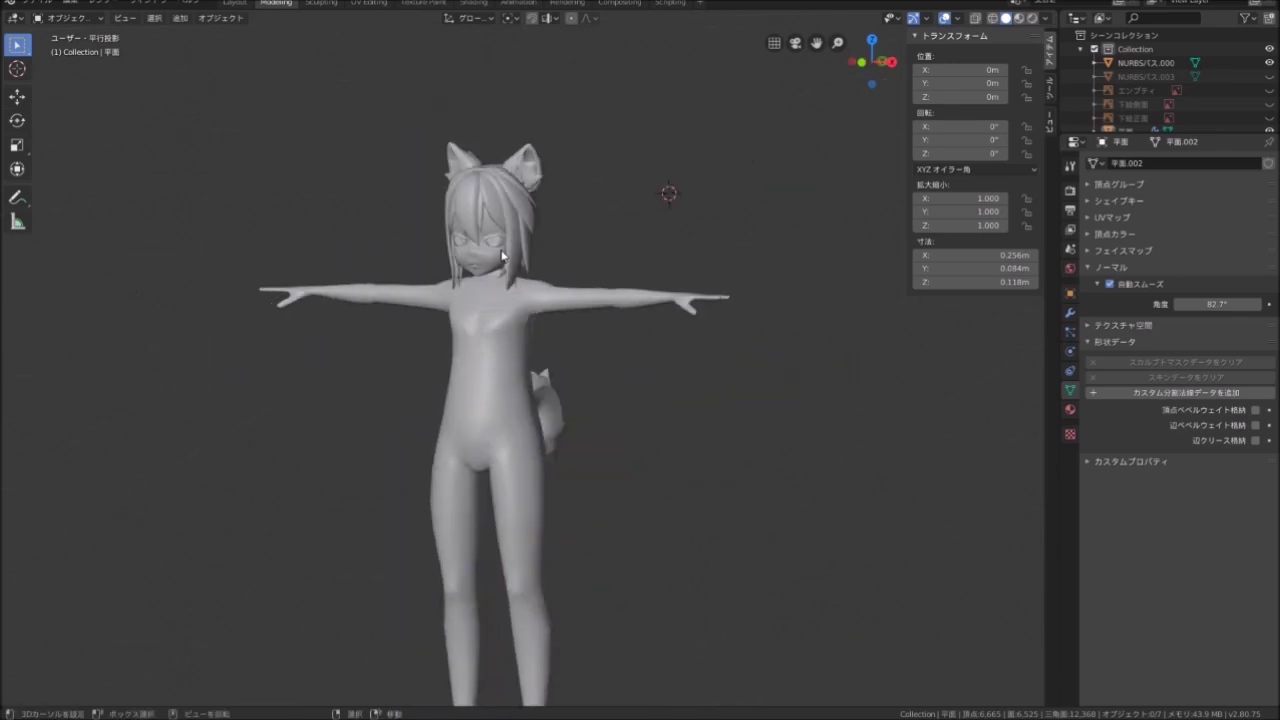
{"action": "scroll", "coordinate": [672, 230], "scroll_direction": "up", "scroll_amount": 3}
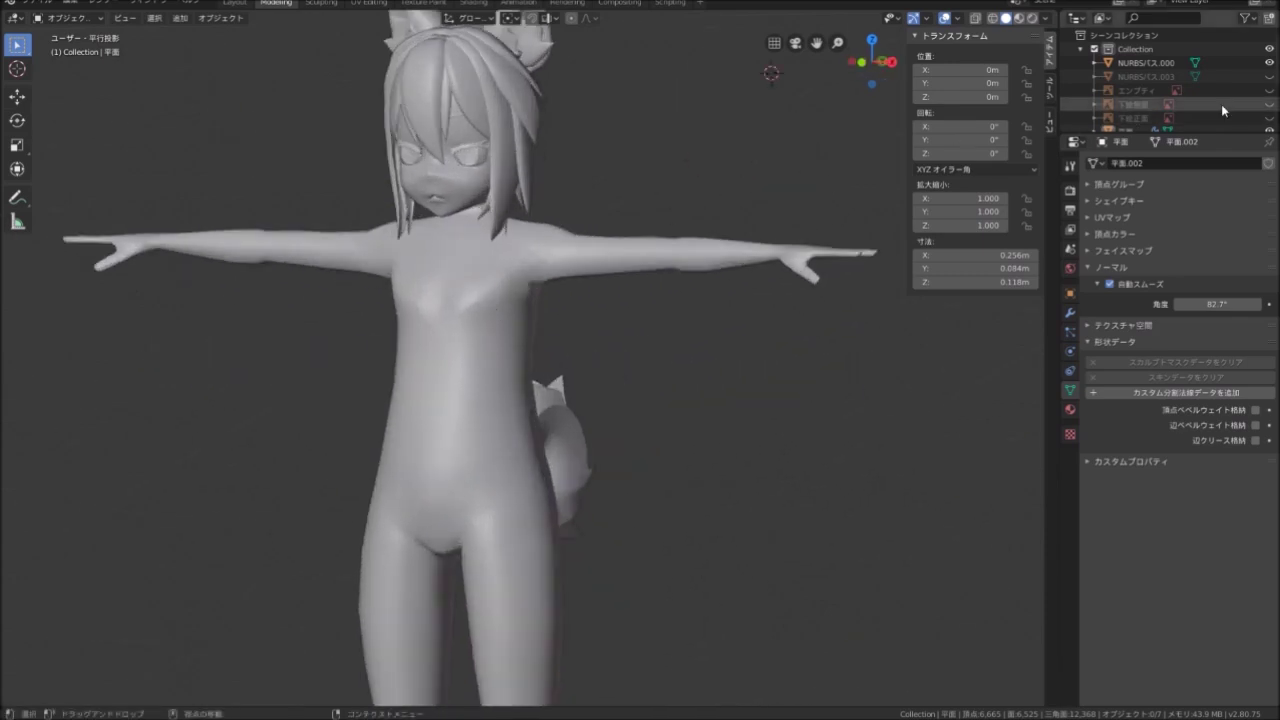
{"action": "left_click", "coordinate": [1270, 119]}
Switch to the numpad 1 front view and enter Edit Mode on the body mesh
{"action": "scroll", "coordinate": [690, 190], "scroll_direction": "up", "scroll_amount": 3}
{"action": "key", "text": "KP_1"}
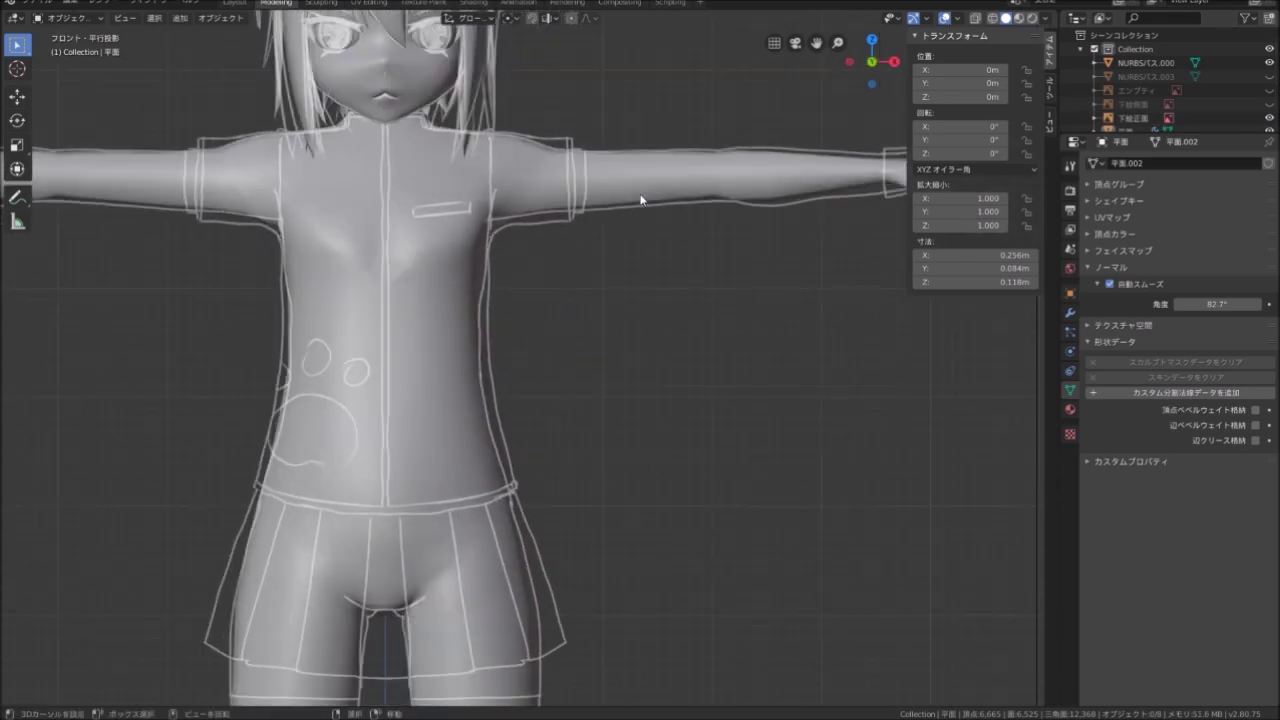
{"action": "scroll", "coordinate": [564, 190], "scroll_direction": "down", "scroll_amount": 4}
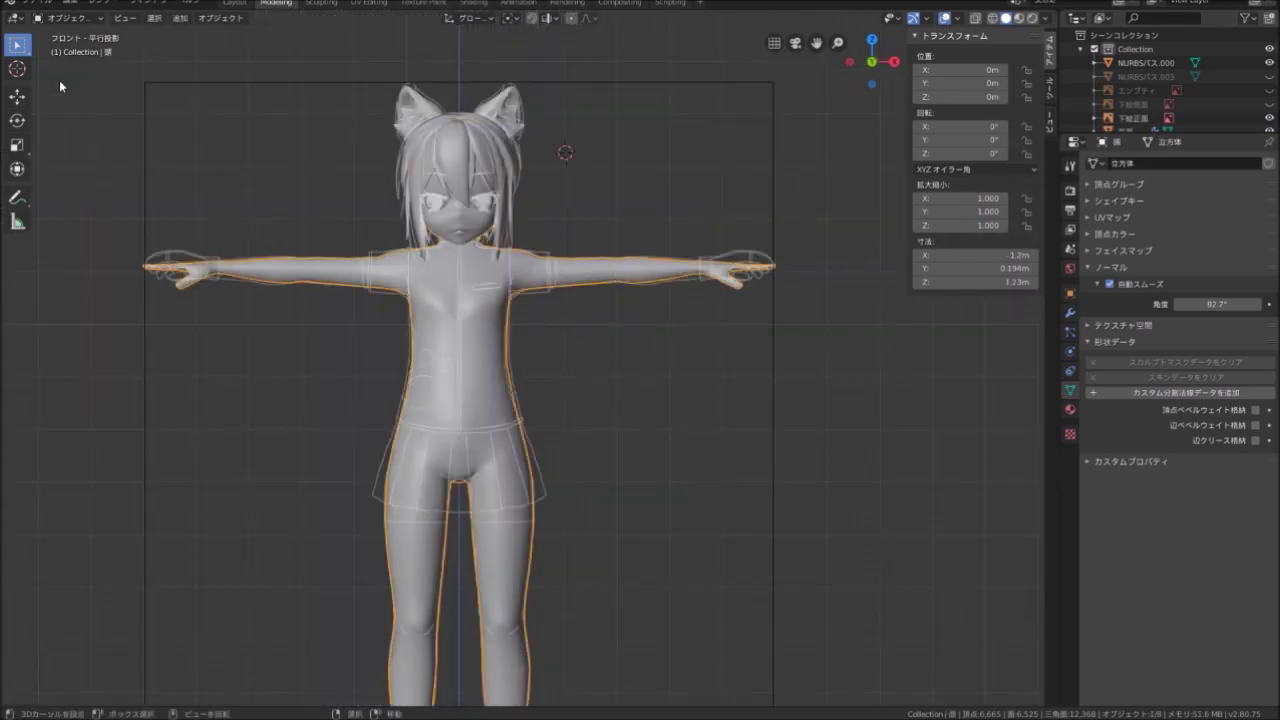
{"action": "left_click", "coordinate": [75, 49]}
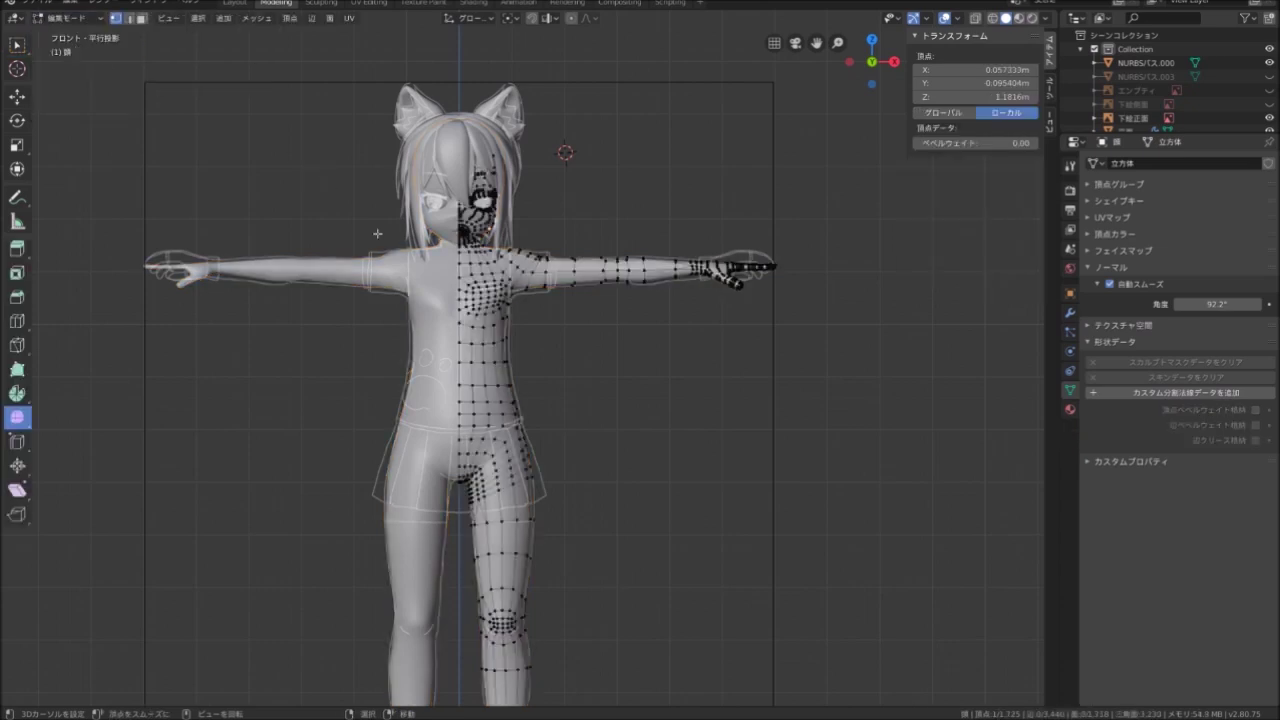
Zoom to the shoulder and select the edge loop around the upper arm
{"action": "scroll", "coordinate": [377, 233], "scroll_direction": "up", "scroll_amount": 4}
{"action": "middle_click_drag", "start_coordinate": [497, 241], "coordinate": [495, 265], "text": "shift"}
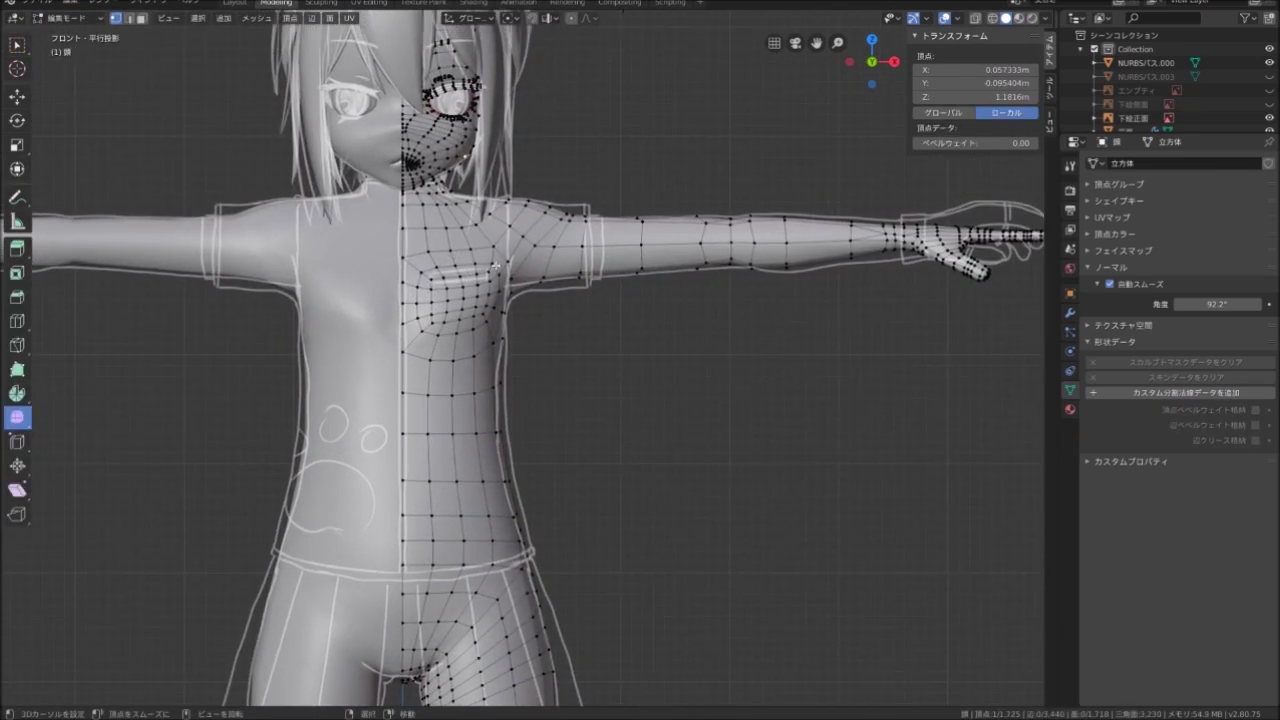
{"action": "scroll", "coordinate": [520, 229], "scroll_direction": "up", "scroll_amount": 3}
{"action": "scroll", "coordinate": [520, 229], "scroll_direction": "down", "scroll_amount": 1}
{"action": "mouse_move", "coordinate": [520, 229]}
{"action": "middle_mouse_down"}
{"action": "mouse_move", "coordinate": [493, 296]}
{"action": "mouse_move", "coordinate": [579, 318]}
{"action": "middle_mouse_up"}
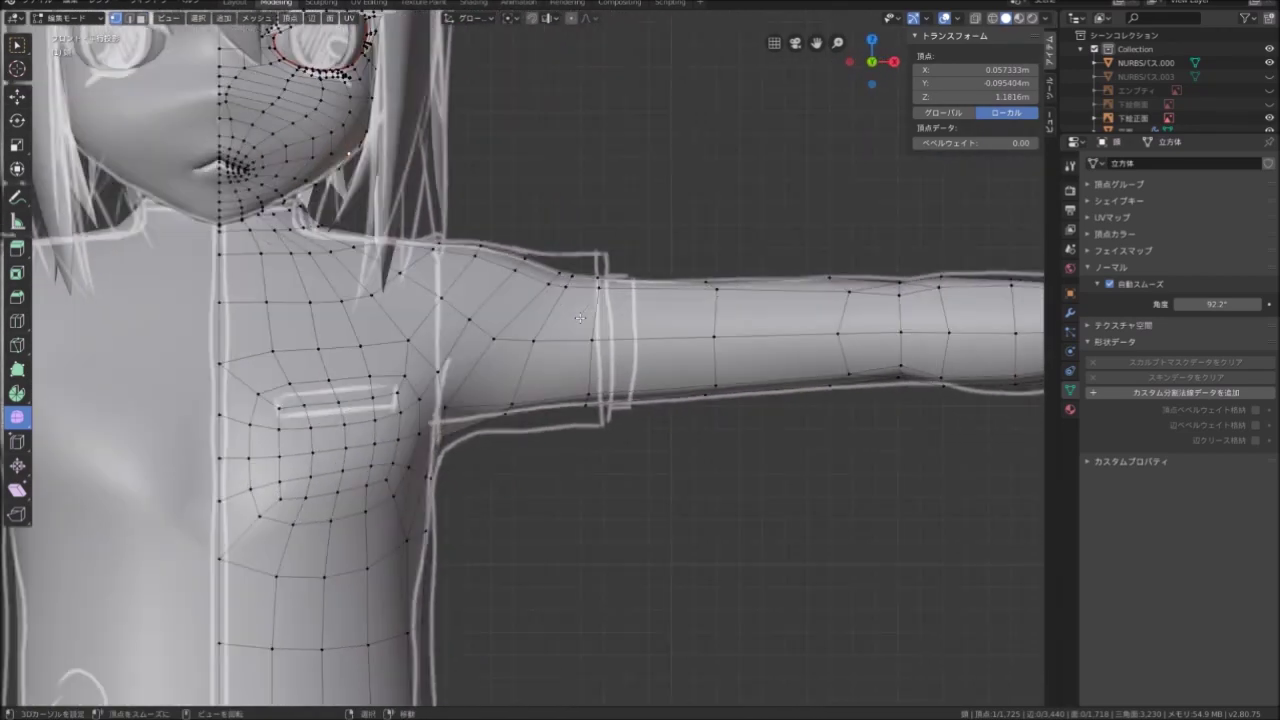
{"action": "scroll", "coordinate": [579, 318], "scroll_direction": "up", "scroll_amount": 2}
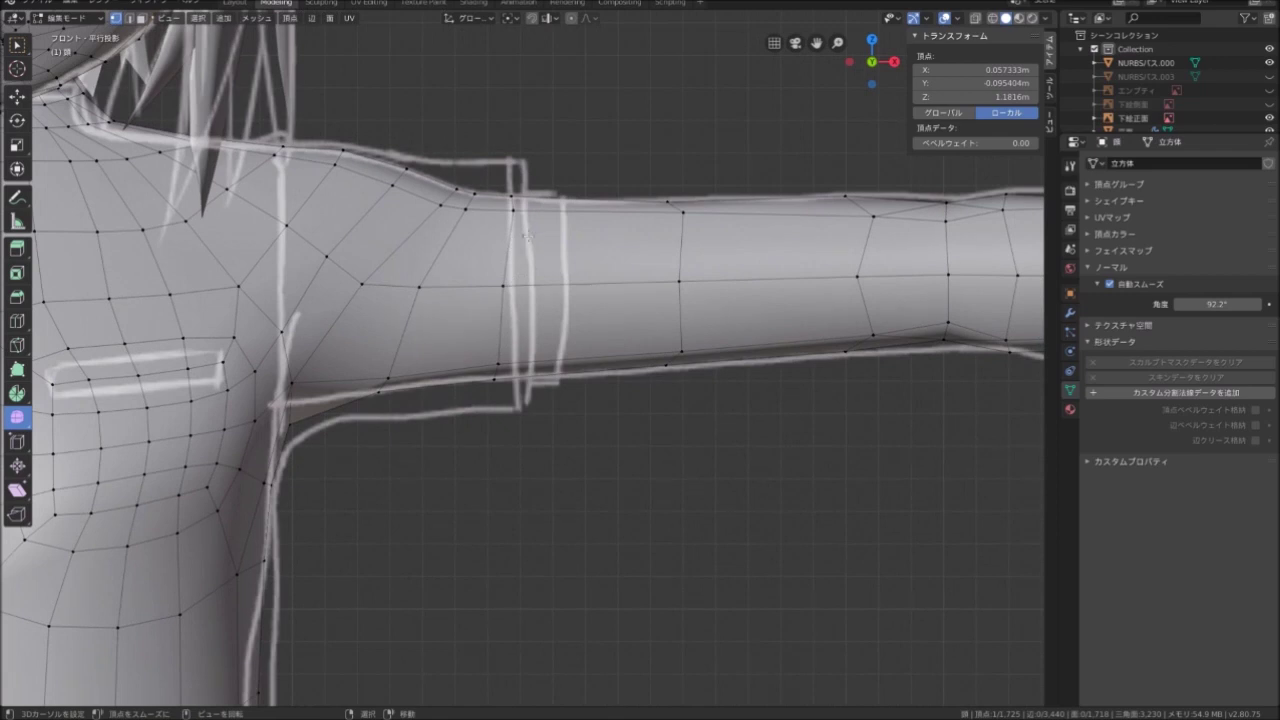
{"action": "middle_click_drag", "start_coordinate": [508, 368], "coordinate": [490, 291]}
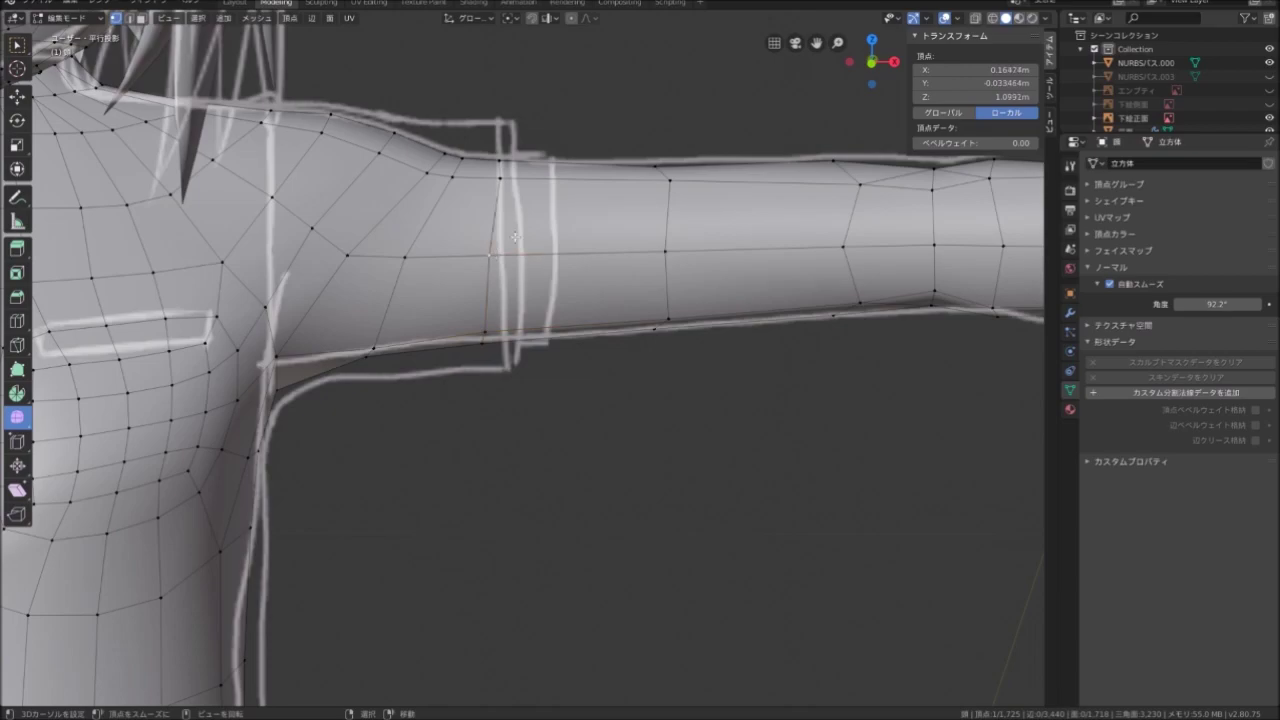
{"action": "left_click", "coordinate": [505, 216], "text": "alt"}
{"action": "mouse_move", "coordinate": [505, 216]}
{"action": "middle_mouse_down"}
{"action": "mouse_move", "coordinate": [306, 209]}
{"action": "mouse_move", "coordinate": [628, 224]}
{"action": "middle_mouse_up"}
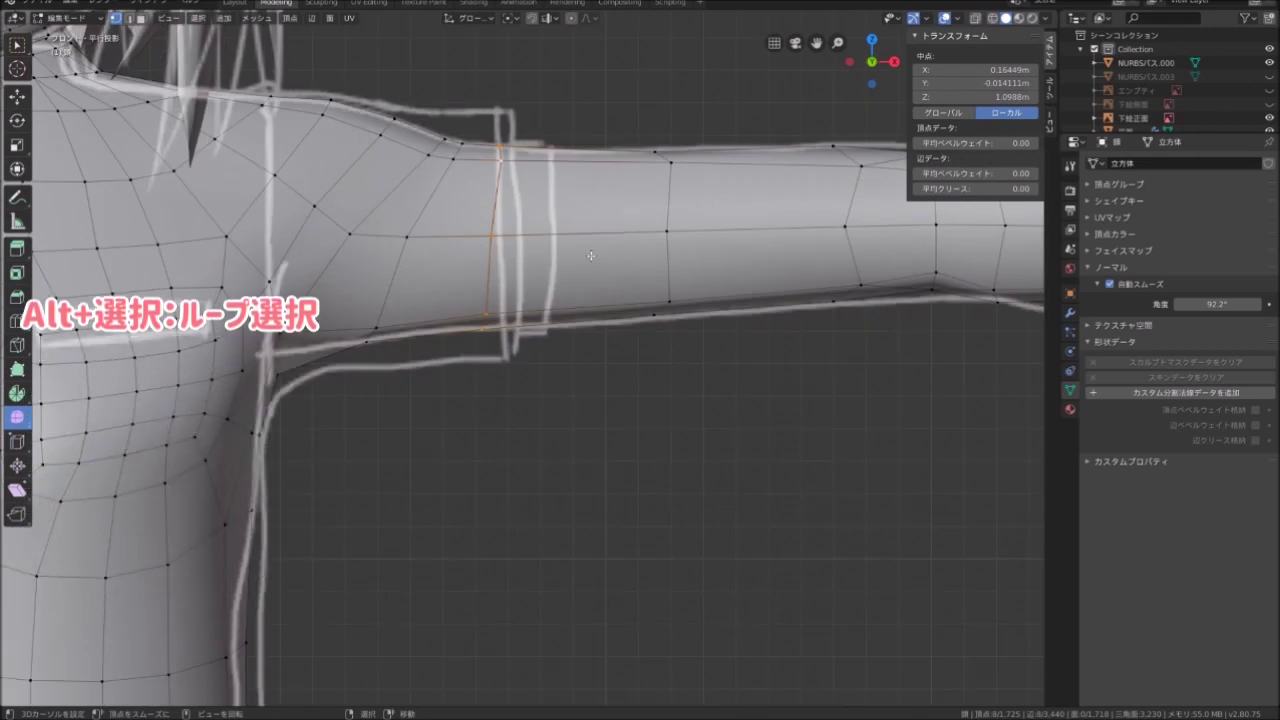
Flatten the upper-arm loop by scaling it to 0 on X, then return to front view
{"action": "key", "text": "s"}
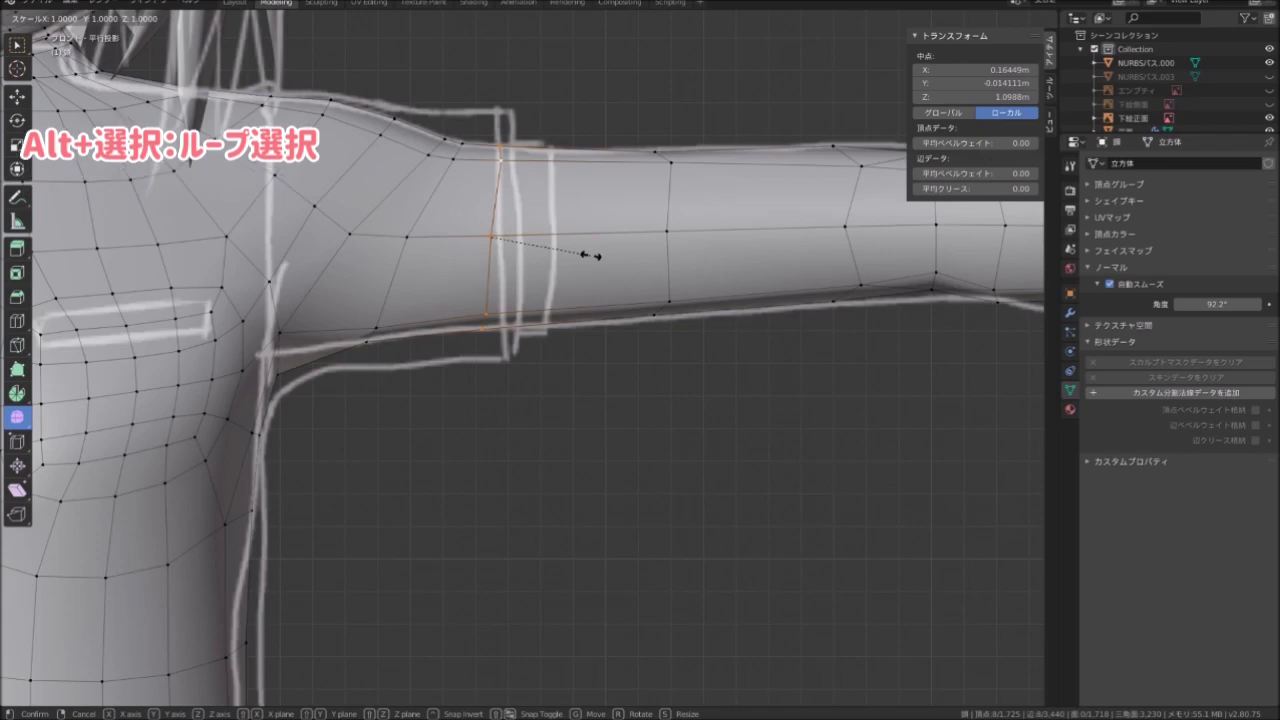
{"action": "key", "text": "x"}
{"action": "key", "text": "0"}
{"action": "key", "text": "Return"}
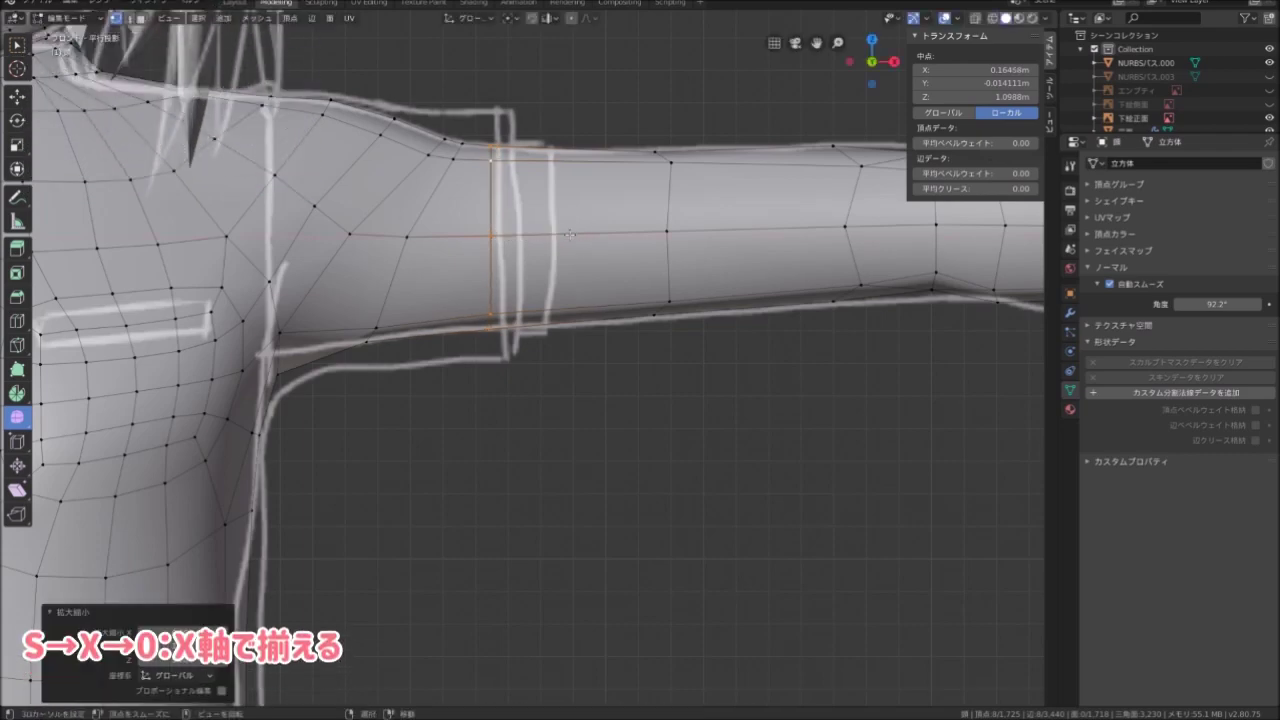
{"action": "mouse_move", "coordinate": [570, 234]}
{"action": "middle_mouse_down"}
{"action": "mouse_move", "coordinate": [499, 254]}
{"action": "mouse_move", "coordinate": [625, 251]}
{"action": "middle_mouse_up"}
{"action": "key", "text": "KP_1"}
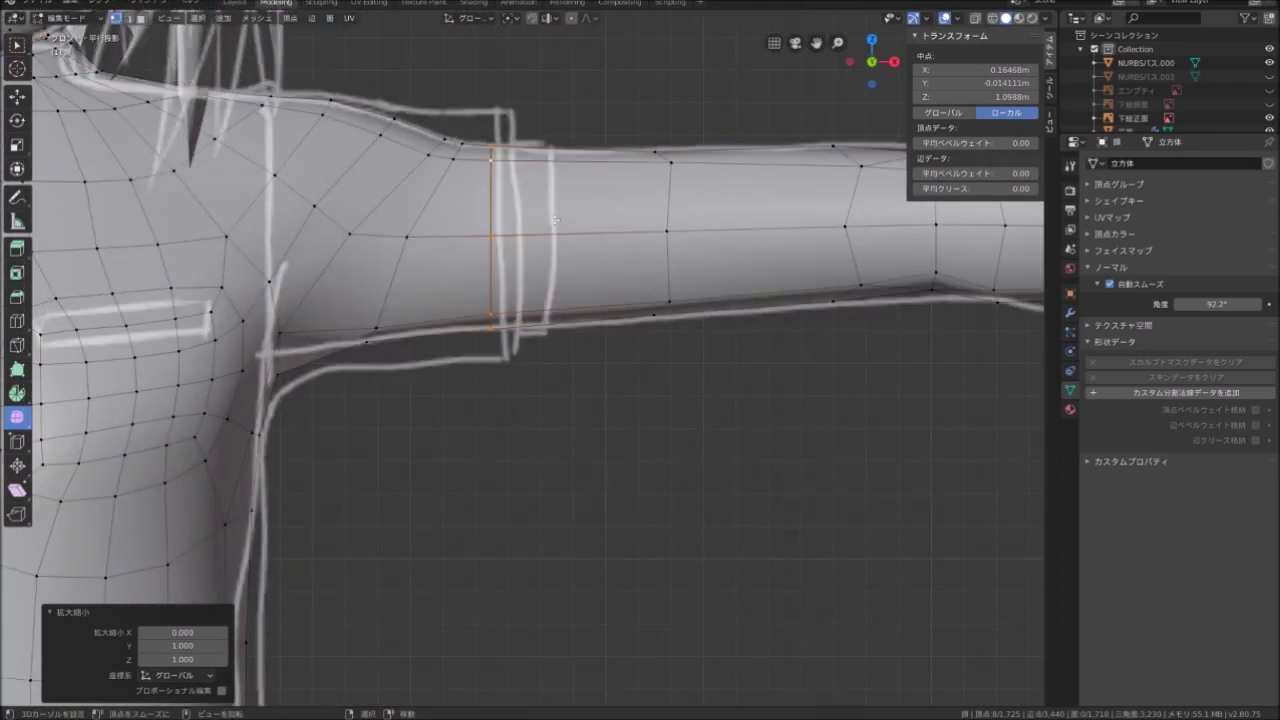
Navigate to the neck and select the edge loop around its base
{"action": "scroll", "coordinate": [557, 220], "scroll_direction": "down", "scroll_amount": 3}
{"action": "scroll", "coordinate": [557, 220], "scroll_direction": "down", "scroll_amount": 2}
{"action": "mouse_move", "coordinate": [557, 220]}
{"action": "middle_mouse_down"}
{"action": "mouse_move", "coordinate": [457, 258]}
{"action": "mouse_move", "coordinate": [571, 283]}
{"action": "mouse_move", "coordinate": [147, 317]}
{"action": "middle_mouse_up"}
{"action": "scroll", "coordinate": [571, 283], "scroll_direction": "up", "scroll_amount": 1}
{"action": "left_click", "coordinate": [505, 187]}
{"action": "mouse_move", "coordinate": [505, 187]}
{"action": "middle_mouse_down"}
{"action": "mouse_move", "coordinate": [632, 178]}
{"action": "mouse_move", "coordinate": [470, 235]}
{"action": "mouse_move", "coordinate": [450, 223]}
{"action": "mouse_move", "coordinate": [355, 228]}
{"action": "mouse_move", "coordinate": [529, 223]}
{"action": "middle_mouse_up"}
{"action": "scroll", "coordinate": [570, 190], "scroll_direction": "up", "scroll_amount": 2}
{"action": "scroll", "coordinate": [594, 190], "scroll_direction": "down", "scroll_amount": 4}
{"action": "scroll", "coordinate": [615, 185], "scroll_direction": "up", "scroll_amount": 4}
{"action": "left_click", "coordinate": [459, 238], "text": "alt"}
{"action": "scroll", "coordinate": [459, 238], "scroll_direction": "up", "scroll_amount": 2}
{"action": "scroll", "coordinate": [494, 221], "scroll_direction": "down", "scroll_amount": 2}
{"action": "scroll", "coordinate": [528, 213], "scroll_direction": "up", "scroll_amount": 3}
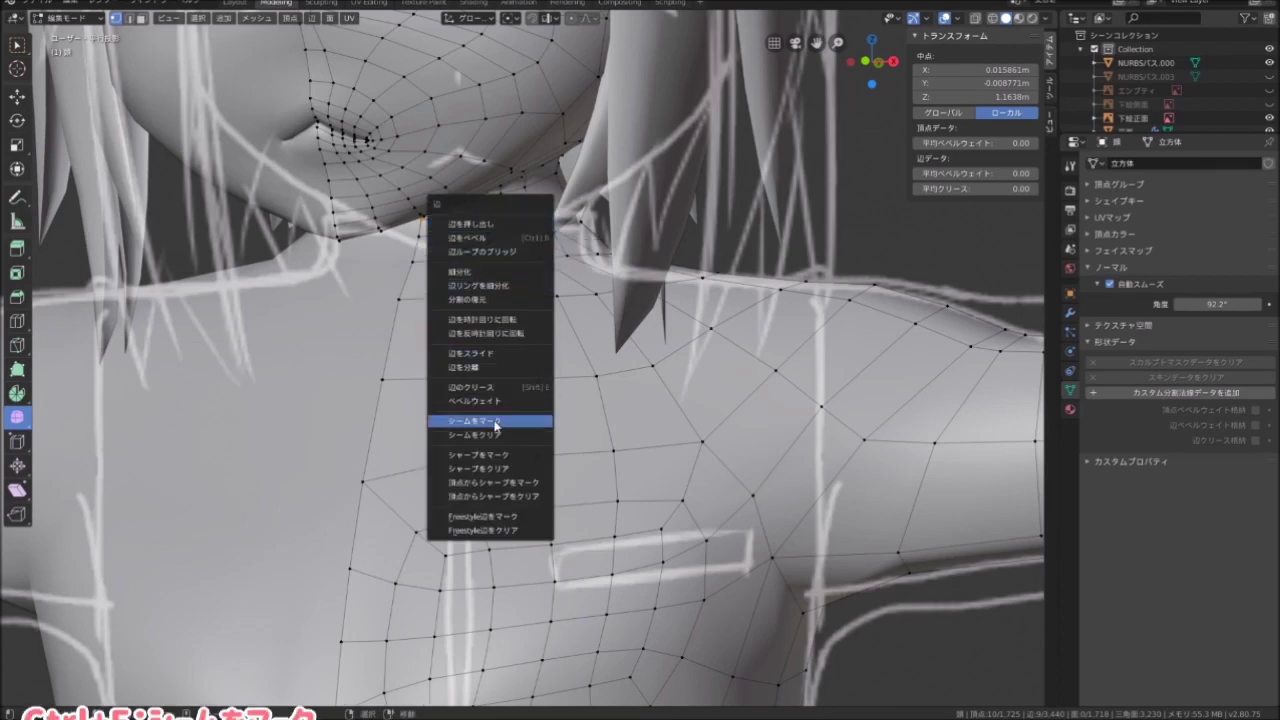
Mark the neck loop and the upper-arm loop as seams
{"action": "left_click", "coordinate": [495, 425]}
{"action": "scroll", "coordinate": [535, 293], "scroll_direction": "down", "scroll_amount": 2}
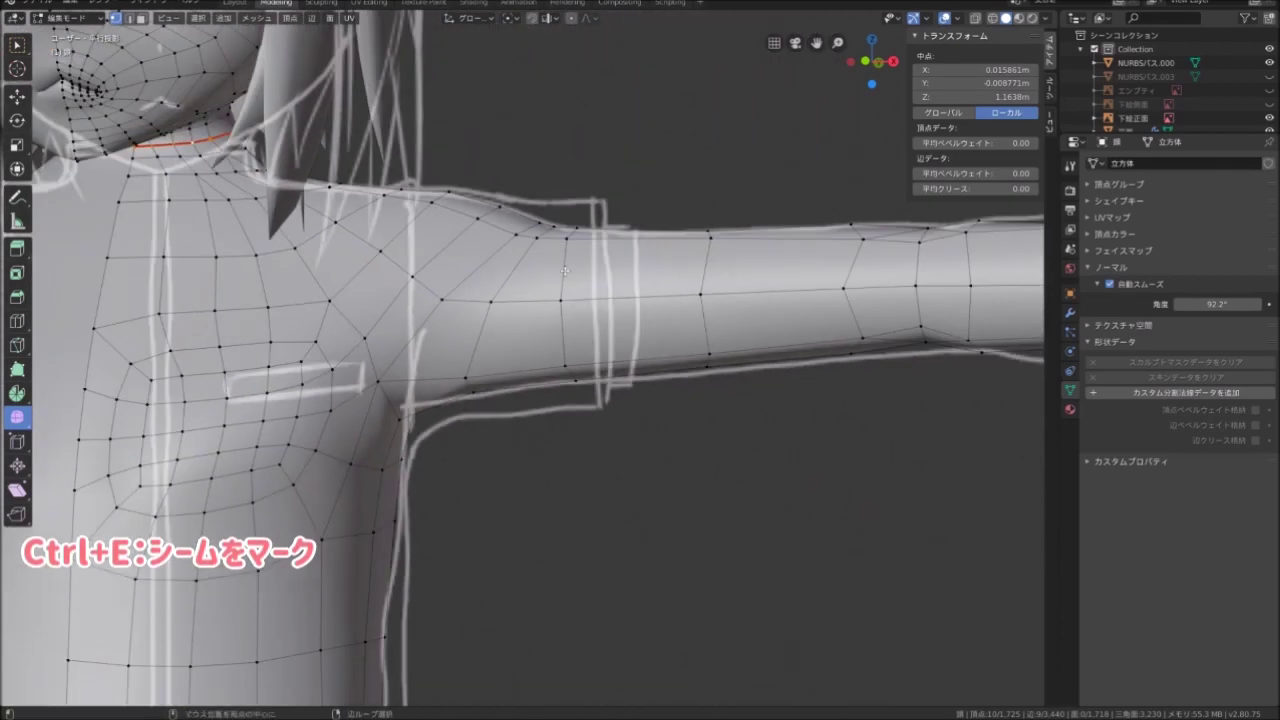
{"action": "middle_click_drag", "start_coordinate": [565, 271], "coordinate": [595, 307]}
{"action": "left_click", "coordinate": [595, 307], "text": "alt"}
{"action": "key", "text": "ctrl+e"}
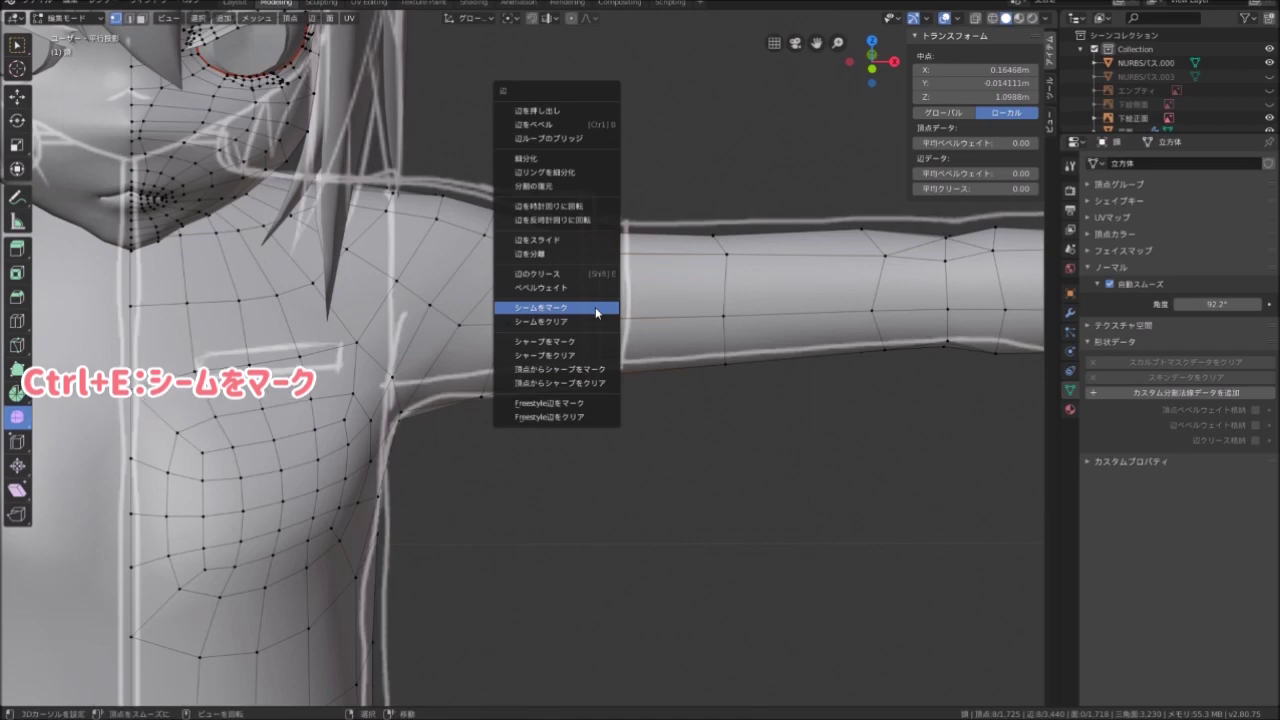
{"action": "left_click", "coordinate": [595, 307]}
Select the edge loop around the waist and mark it as a seam
{"action": "scroll", "coordinate": [590, 315], "scroll_direction": "down", "scroll_amount": 3}
{"action": "scroll", "coordinate": [580, 320], "scroll_direction": "down", "scroll_amount": 2}
{"action": "middle_click_drag", "start_coordinate": [578, 331], "coordinate": [584, 273]}
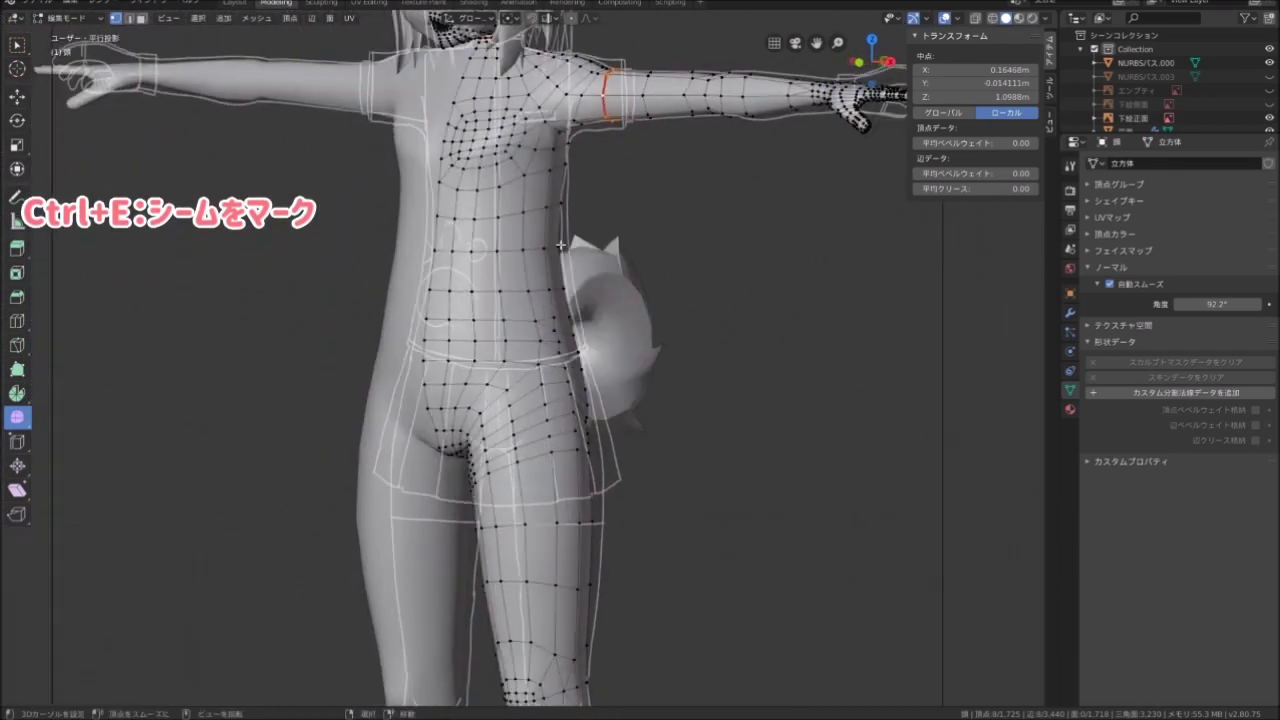
{"action": "scroll", "coordinate": [584, 272], "scroll_direction": "up", "scroll_amount": 2}
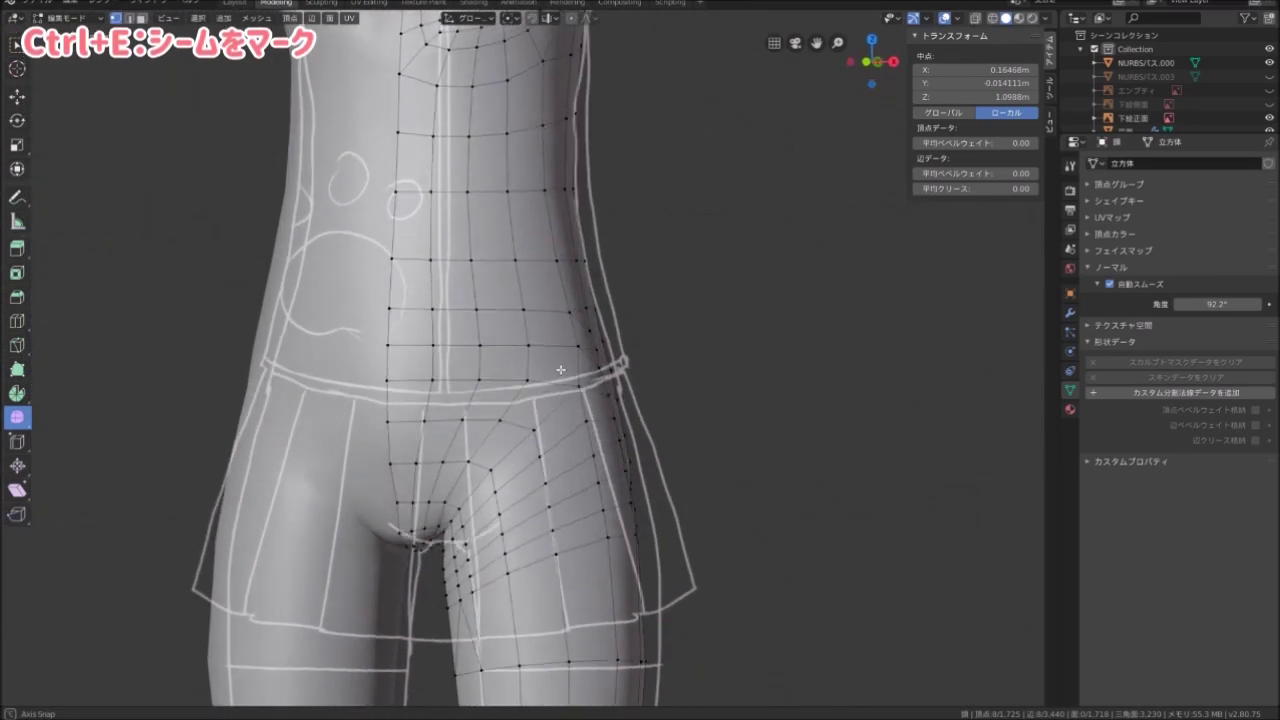
{"action": "mouse_move", "coordinate": [584, 272]}
{"action": "middle_mouse_down"}
{"action": "mouse_move", "coordinate": [512, 378]}
{"action": "mouse_move", "coordinate": [515, 334]}
{"action": "middle_mouse_up"}
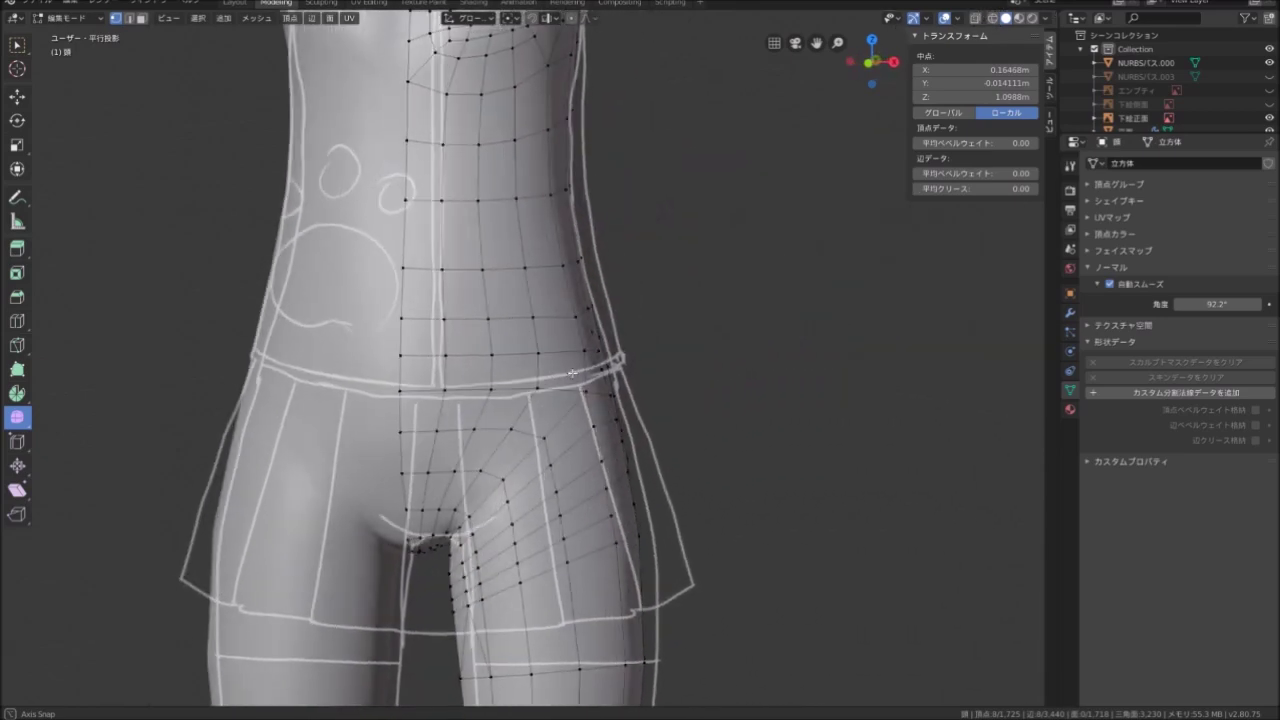
{"action": "mouse_move", "coordinate": [467, 324]}
{"action": "middle_mouse_down"}
{"action": "mouse_move", "coordinate": [467, 274]}
{"action": "mouse_move", "coordinate": [507, 267]}
{"action": "mouse_move", "coordinate": [580, 294]}
{"action": "middle_mouse_up"}
{"action": "left_click", "coordinate": [465, 264], "text": "alt"}
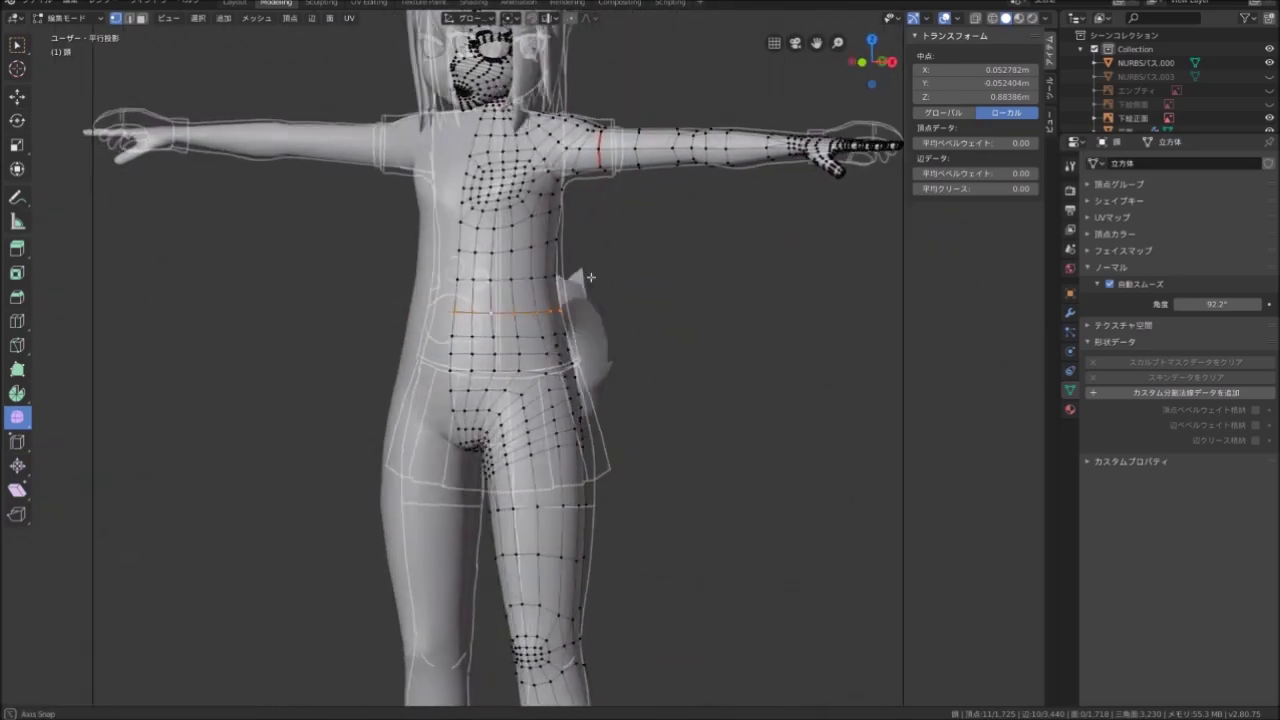
{"action": "scroll", "coordinate": [580, 294], "scroll_direction": "up", "scroll_amount": 1}
{"action": "scroll", "coordinate": [502, 293], "scroll_direction": "up", "scroll_amount": 1}
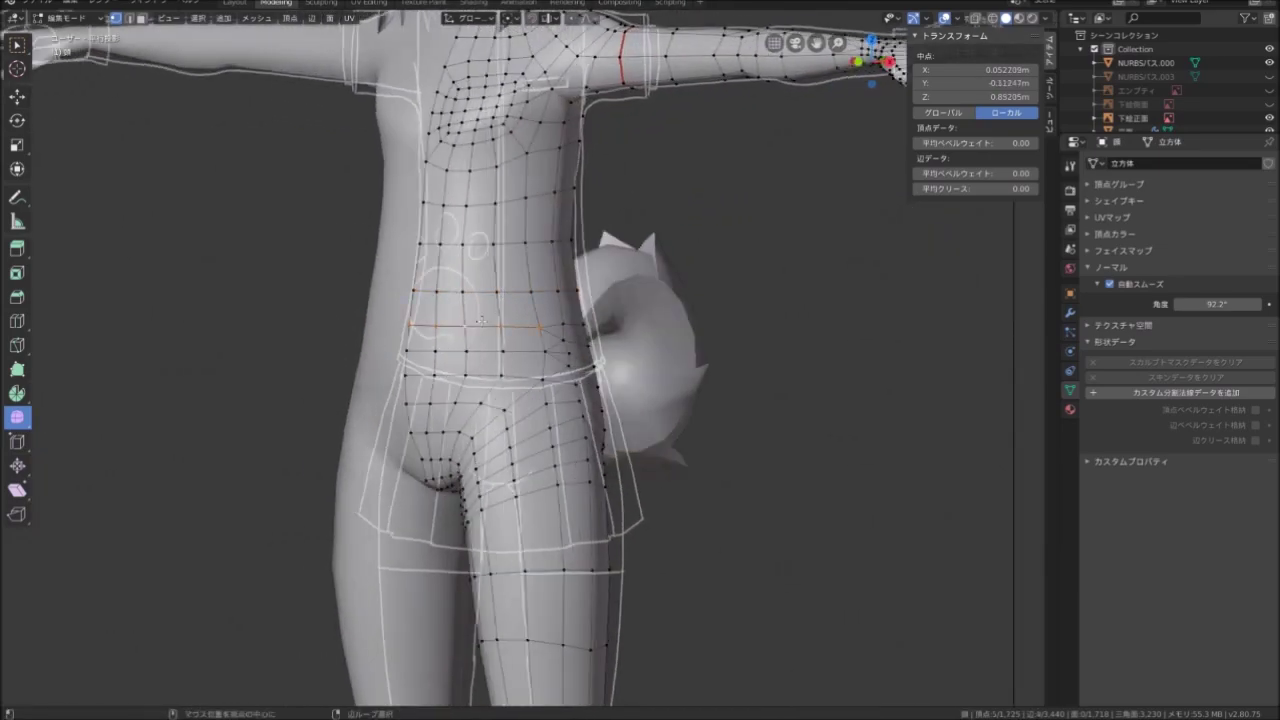
{"action": "middle_click_drag", "start_coordinate": [481, 320], "coordinate": [541, 289]}
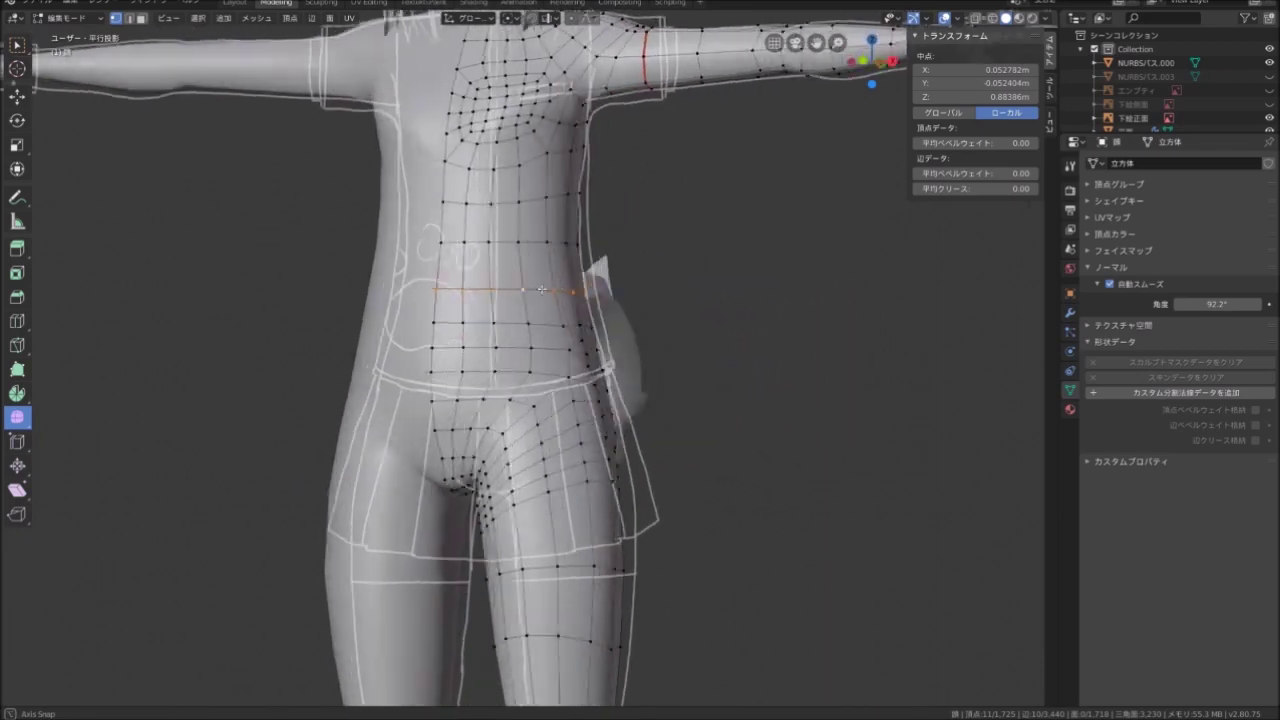
{"action": "scroll", "coordinate": [541, 289], "scroll_direction": "up", "scroll_amount": 2}
{"action": "right_click", "coordinate": [543, 287]}
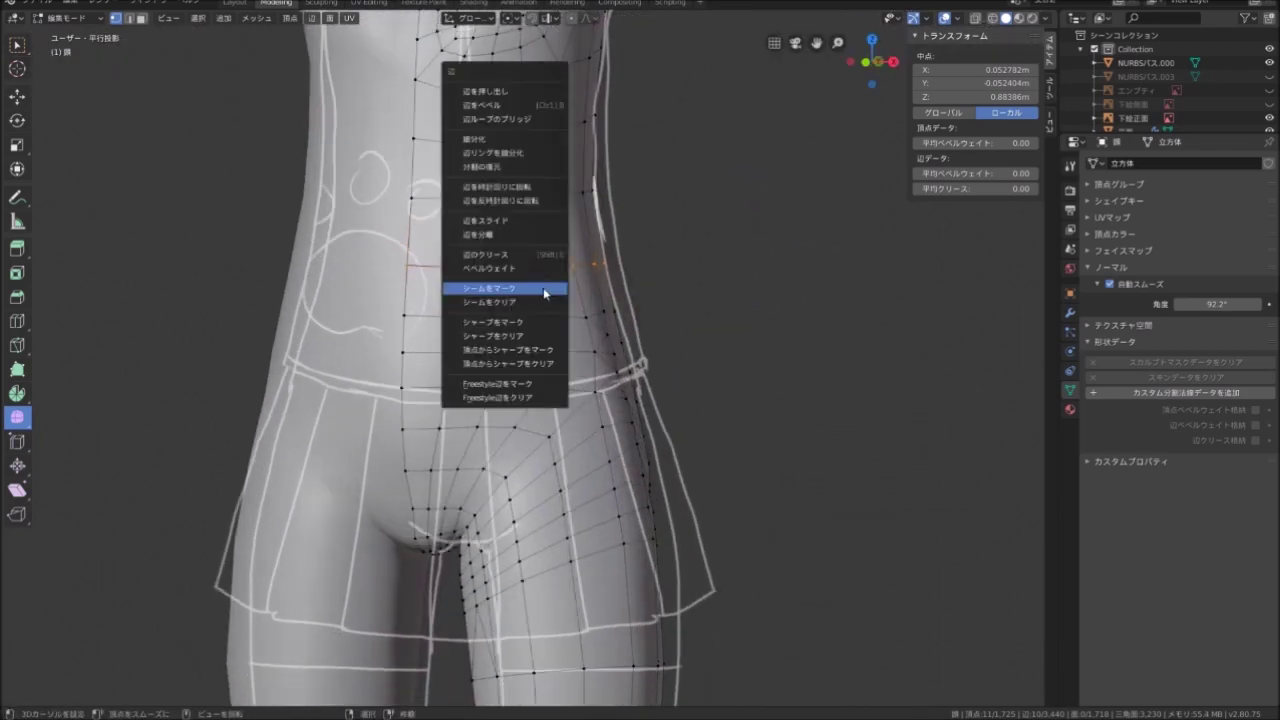
{"action": "left_click", "coordinate": [543, 287]}
Look over the marked seams and switch to face select mode
{"action": "scroll", "coordinate": [543, 287], "scroll_direction": "down", "scroll_amount": 2}
{"action": "mouse_move", "coordinate": [543, 287]}
{"action": "middle_mouse_down"}
{"action": "mouse_move", "coordinate": [533, 318]}
{"action": "mouse_move", "coordinate": [535, 201]}
{"action": "middle_mouse_up"}
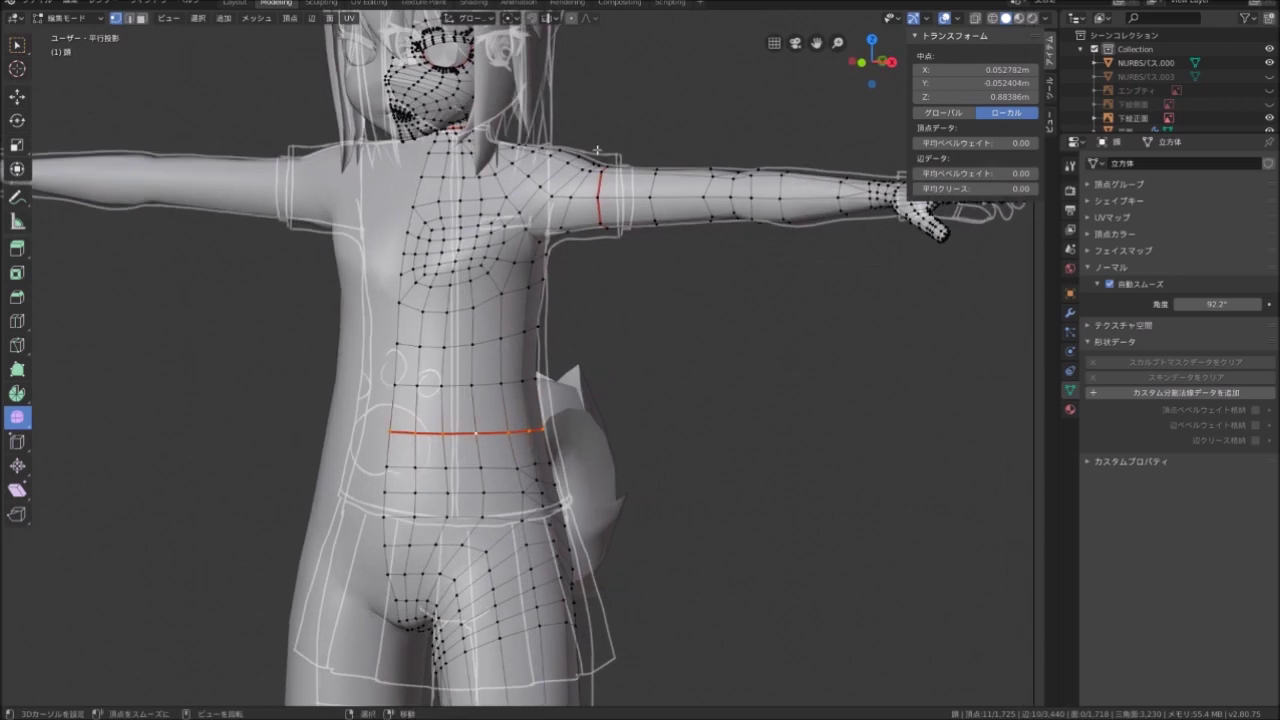
{"action": "middle_click_drag", "start_coordinate": [651, 371], "coordinate": [221, 33]}
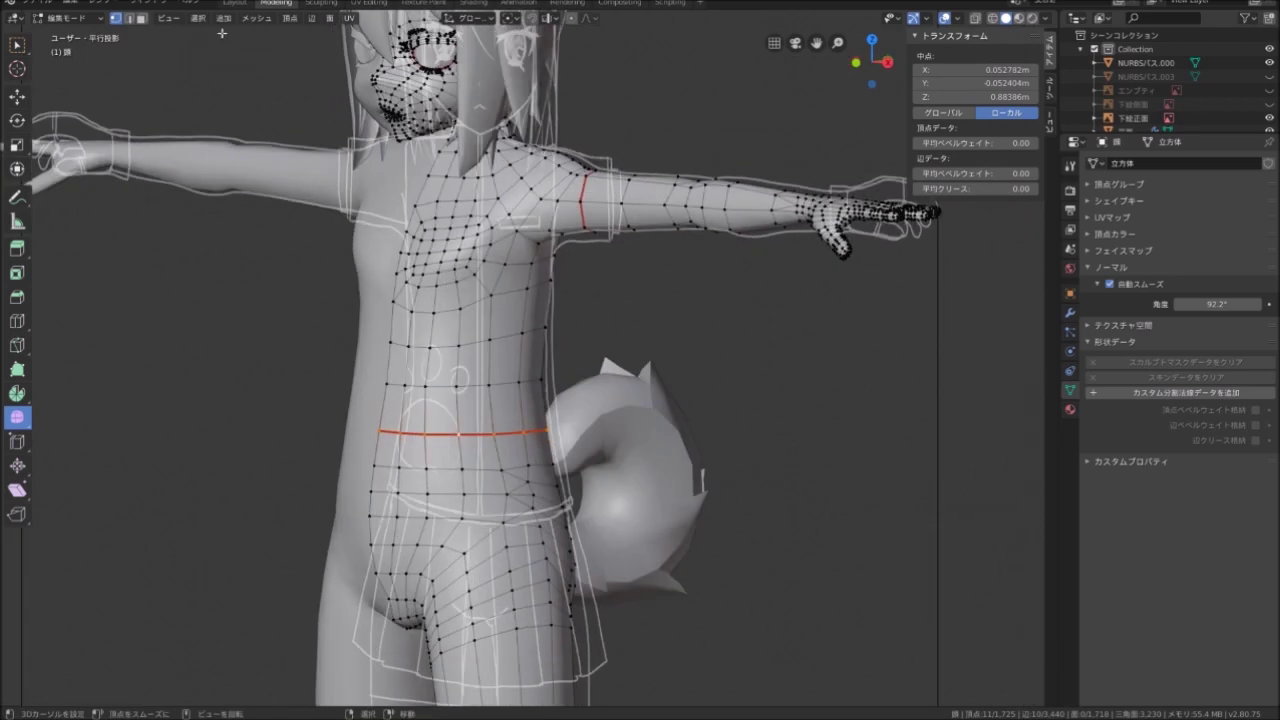
{"action": "left_click", "coordinate": [142, 19]}
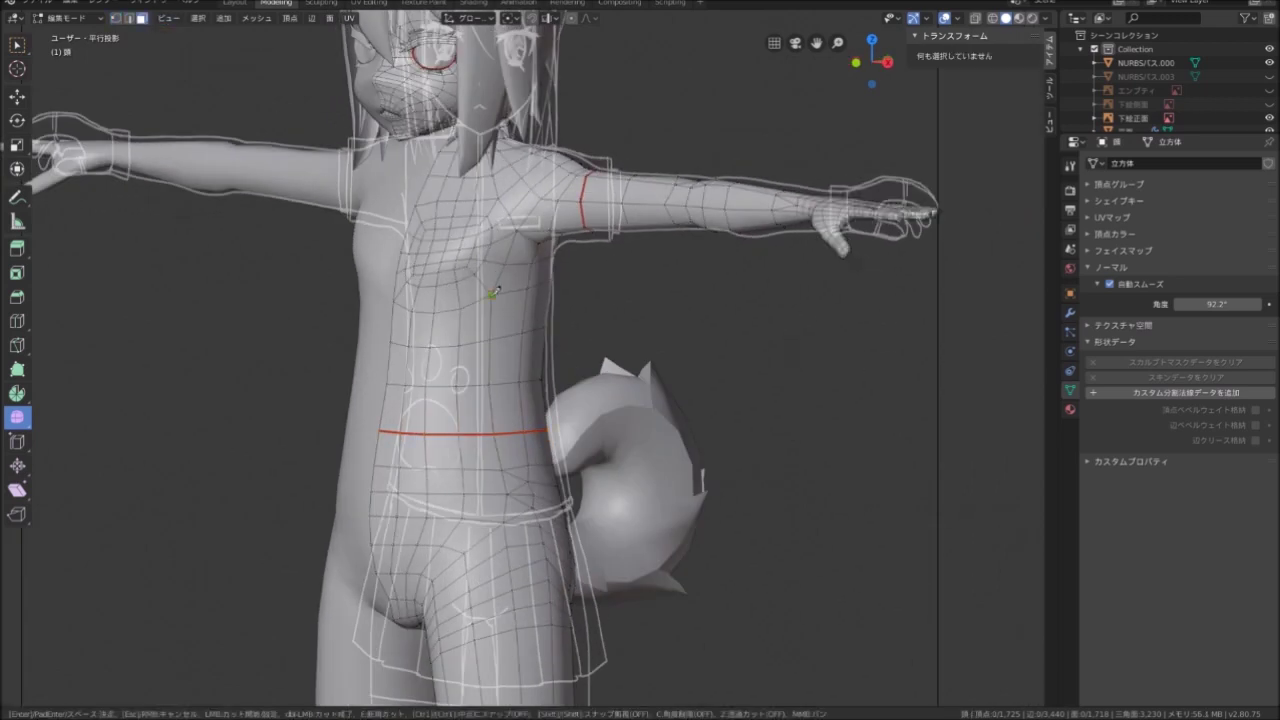
Select the torso faces bounded by the seams with L
{"action": "key", "text": "l"}
{"action": "mouse_move", "coordinate": [609, 295]}
{"action": "middle_mouse_down"}
{"action": "mouse_move", "coordinate": [592, 243]}
{"action": "mouse_move", "coordinate": [474, 313]}
{"action": "mouse_move", "coordinate": [429, 306]}
{"action": "mouse_move", "coordinate": [654, 286]}
{"action": "mouse_move", "coordinate": [586, 294]}
{"action": "mouse_move", "coordinate": [597, 297]}
{"action": "mouse_move", "coordinate": [590, 272]}
{"action": "middle_mouse_up"}
{"action": "scroll", "coordinate": [590, 272], "scroll_direction": "up", "scroll_amount": 1}
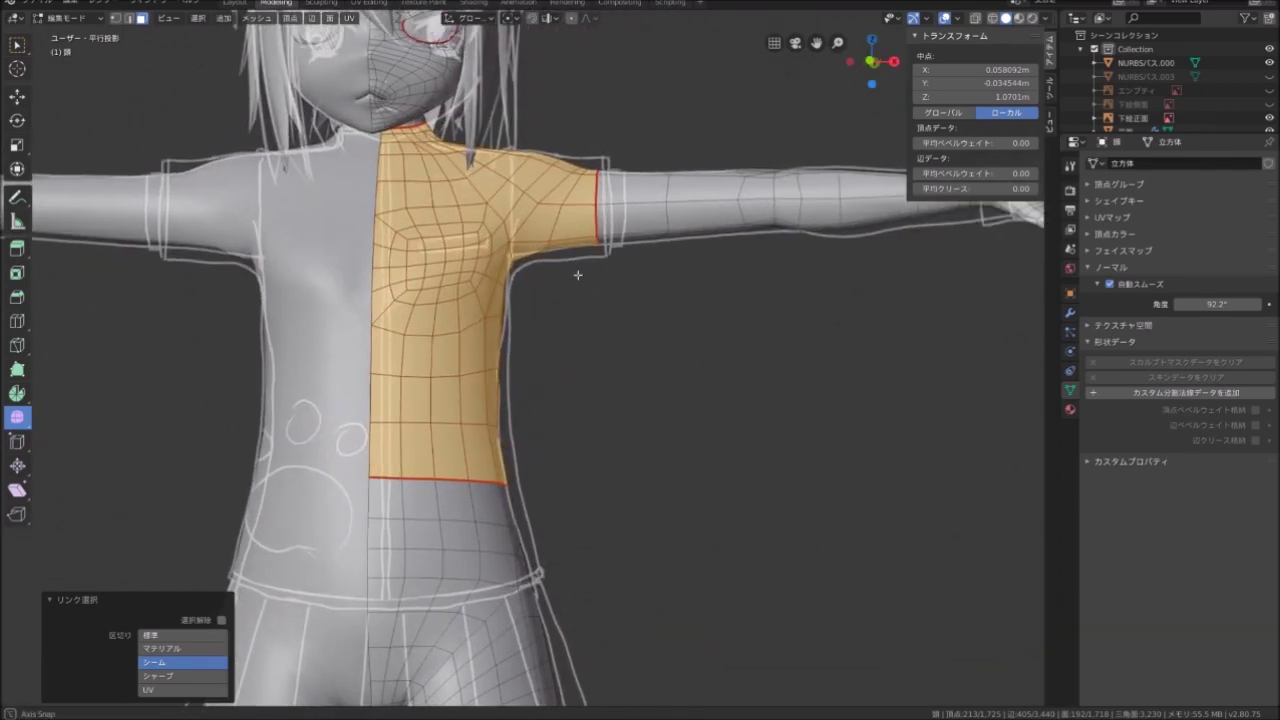
Extrude the torso faces in place and fatten them off the body by -0.00528 m
{"action": "key", "text": "e"}
{"action": "right_click", "coordinate": [591, 270]}
{"action": "mouse_move", "coordinate": [591, 270]}
{"action": "middle_mouse_down"}
{"action": "mouse_move", "coordinate": [516, 297]}
{"action": "mouse_move", "coordinate": [600, 262]}
{"action": "middle_mouse_up"}
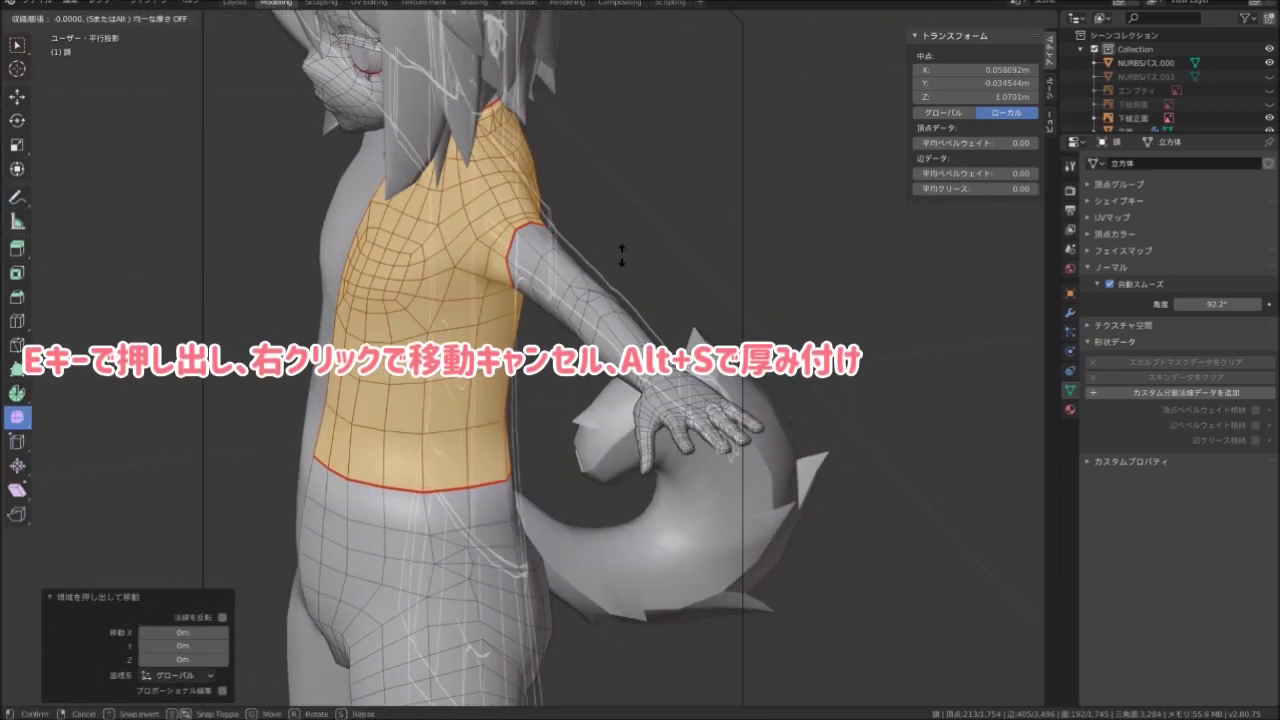
{"action": "key", "text": "alt+s"}
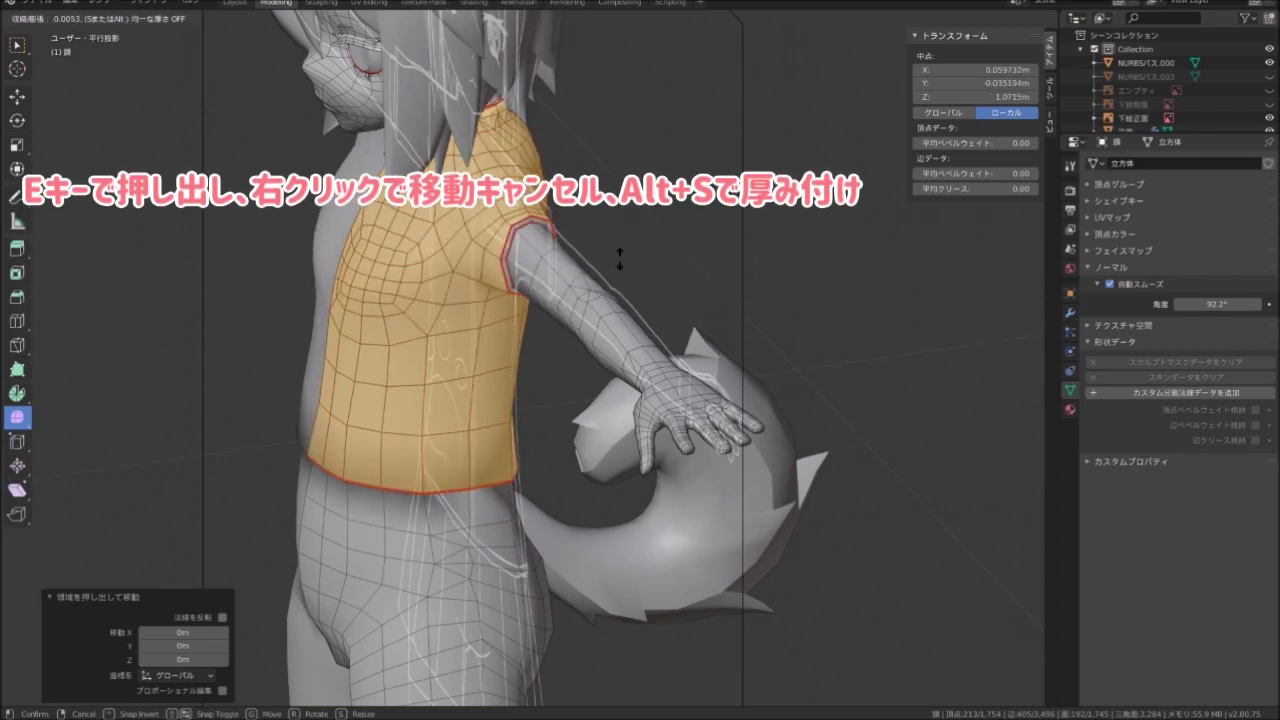
{"action": "left_click", "coordinate": [619, 259]}
{"action": "mouse_move", "coordinate": [619, 259]}
{"action": "middle_mouse_down"}
{"action": "mouse_move", "coordinate": [478, 219]}
{"action": "mouse_move", "coordinate": [583, 237]}
{"action": "mouse_move", "coordinate": [529, 183]}
{"action": "mouse_move", "coordinate": [311, 298]}
{"action": "mouse_move", "coordinate": [571, 286]}
{"action": "middle_mouse_up"}
Pull the top sleeve vertex outward so the sleeve opening flares away from the arm
{"action": "scroll", "coordinate": [529, 272], "scroll_direction": "up", "scroll_amount": 5}
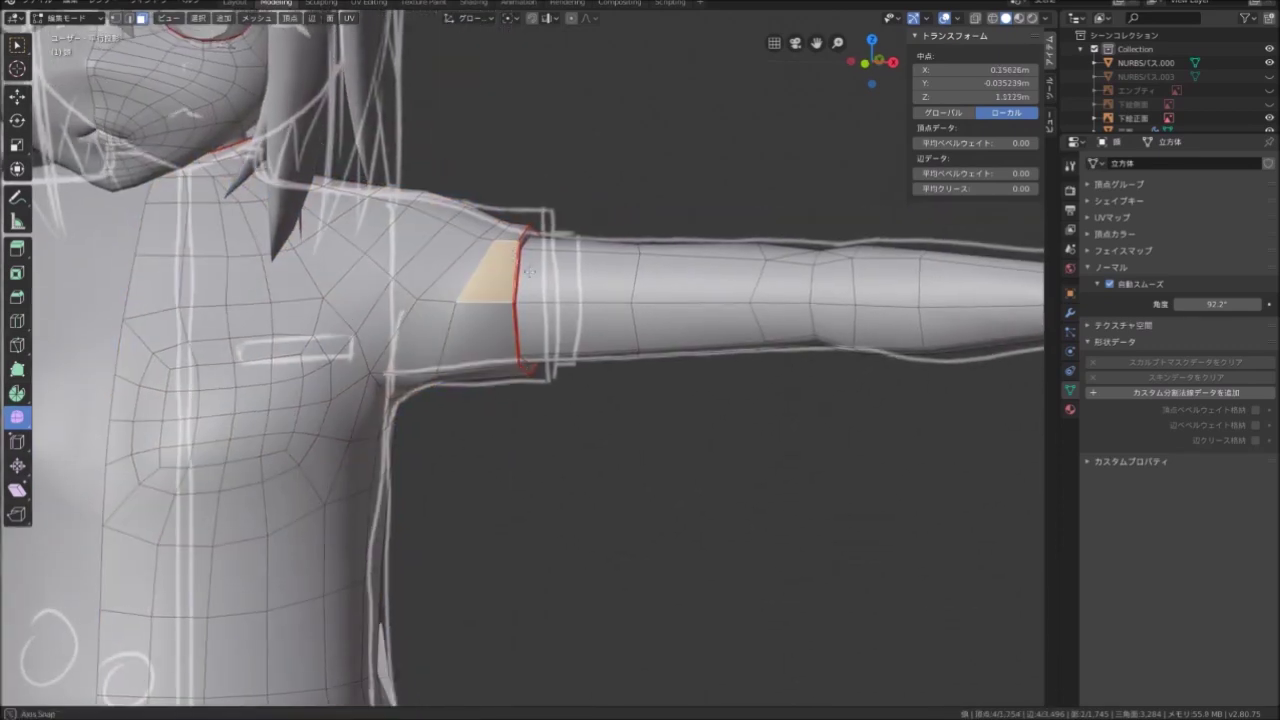
{"action": "scroll", "coordinate": [529, 272], "scroll_direction": "up", "scroll_amount": 2}
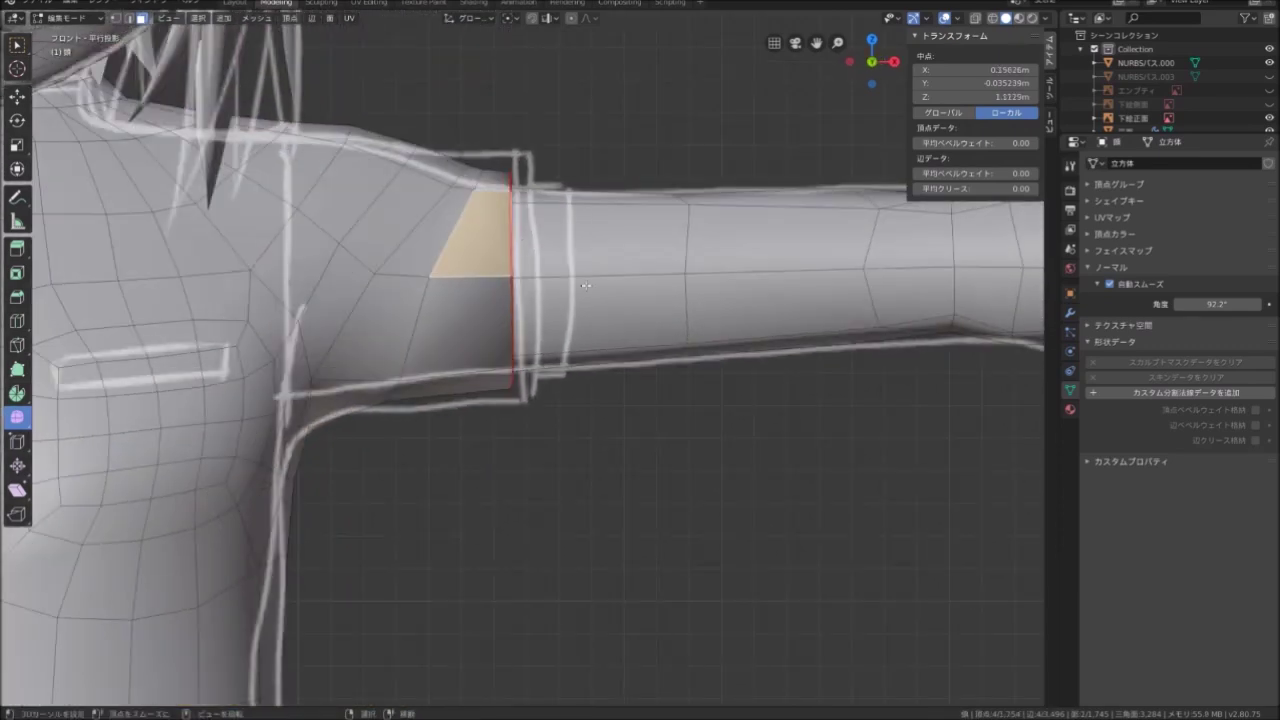
{"action": "left_click_drag", "start_coordinate": [512, 175], "coordinate": [527, 174]}
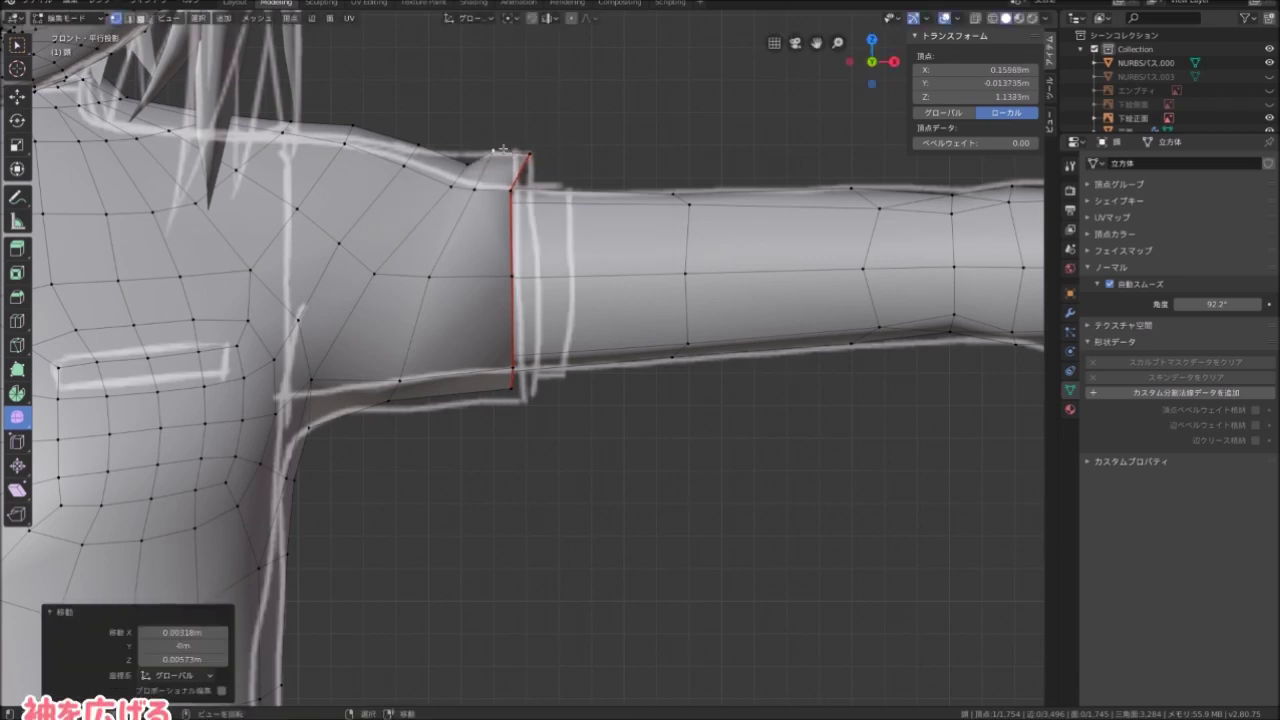
{"action": "key", "text": "g"}
{"action": "left_click", "coordinate": [507, 151]}
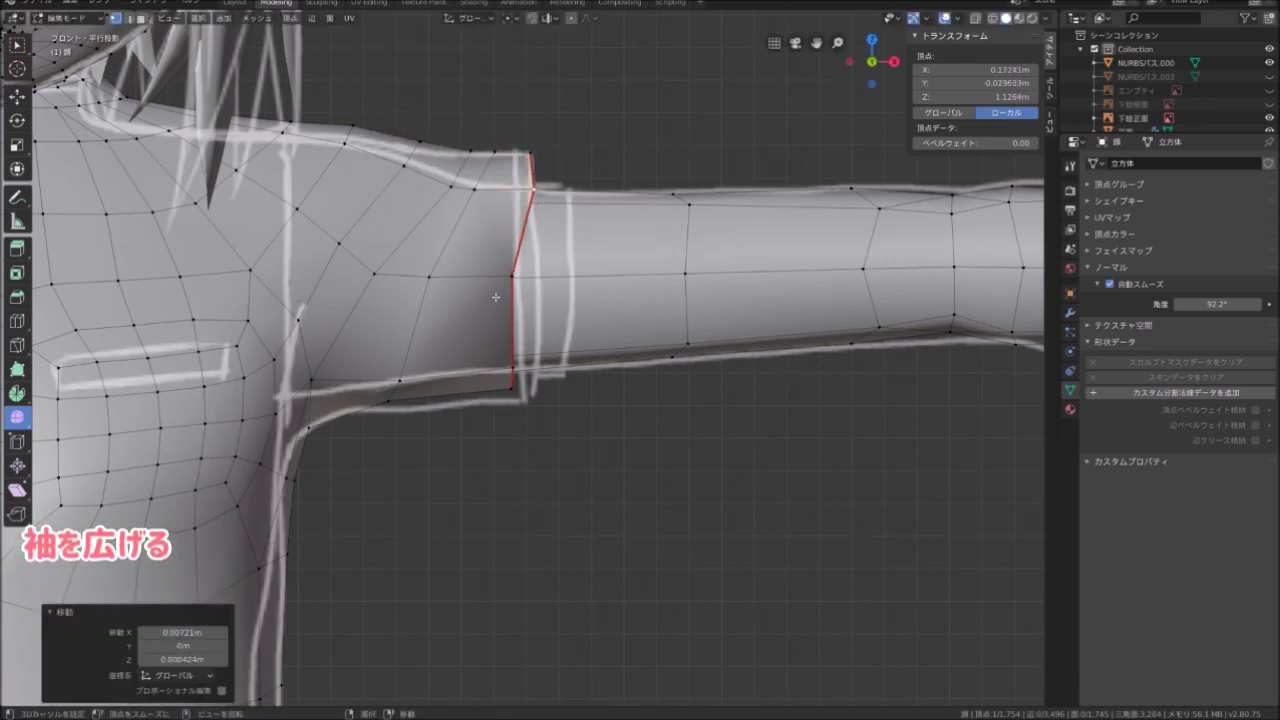
{"action": "mouse_move", "coordinate": [507, 151]}
{"action": "middle_mouse_down"}
{"action": "mouse_move", "coordinate": [525, 254]}
{"action": "mouse_move", "coordinate": [408, 286]}
{"action": "mouse_move", "coordinate": [425, 138]}
{"action": "mouse_move", "coordinate": [480, 307]}
{"action": "middle_mouse_up"}
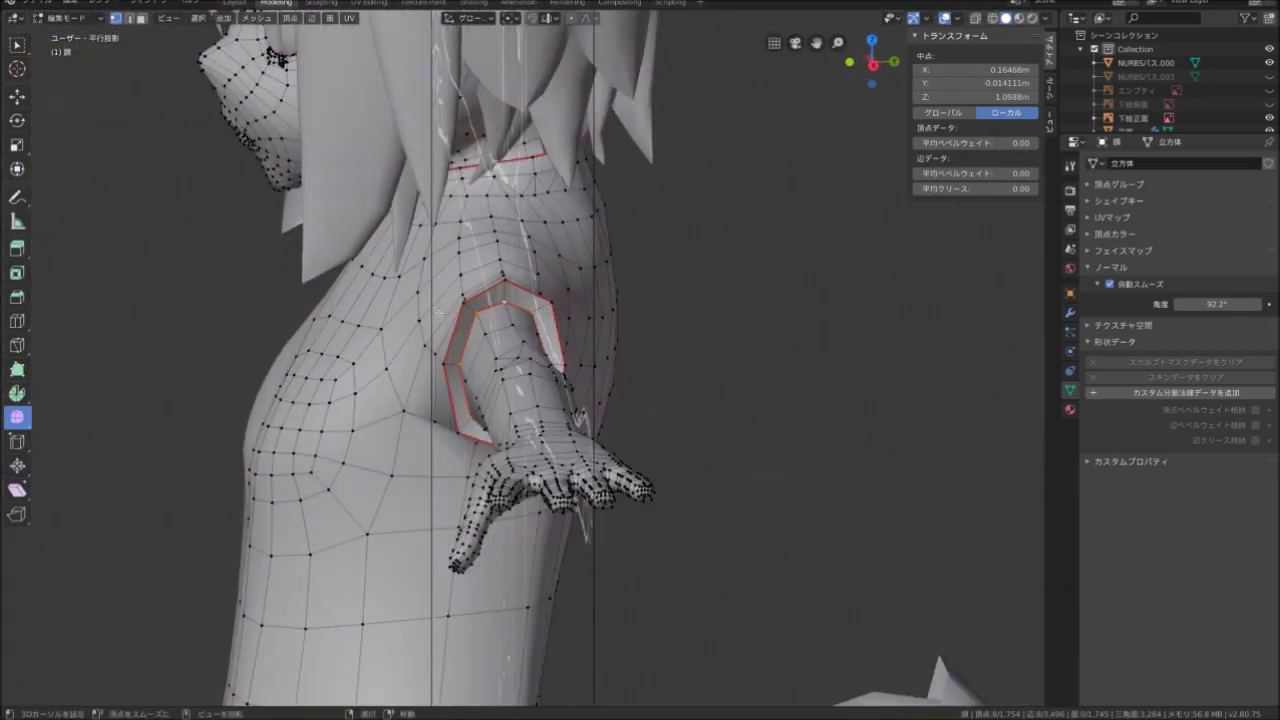
Move the sleeve edge loop along the arm to enlarge the opening
{"action": "mouse_move", "coordinate": [480, 307]}
{"action": "middle_mouse_down"}
{"action": "mouse_move", "coordinate": [313, 287]}
{"action": "mouse_move", "coordinate": [449, 241]}
{"action": "middle_mouse_up"}
{"action": "scroll", "coordinate": [313, 287], "scroll_direction": "up", "scroll_amount": 4}
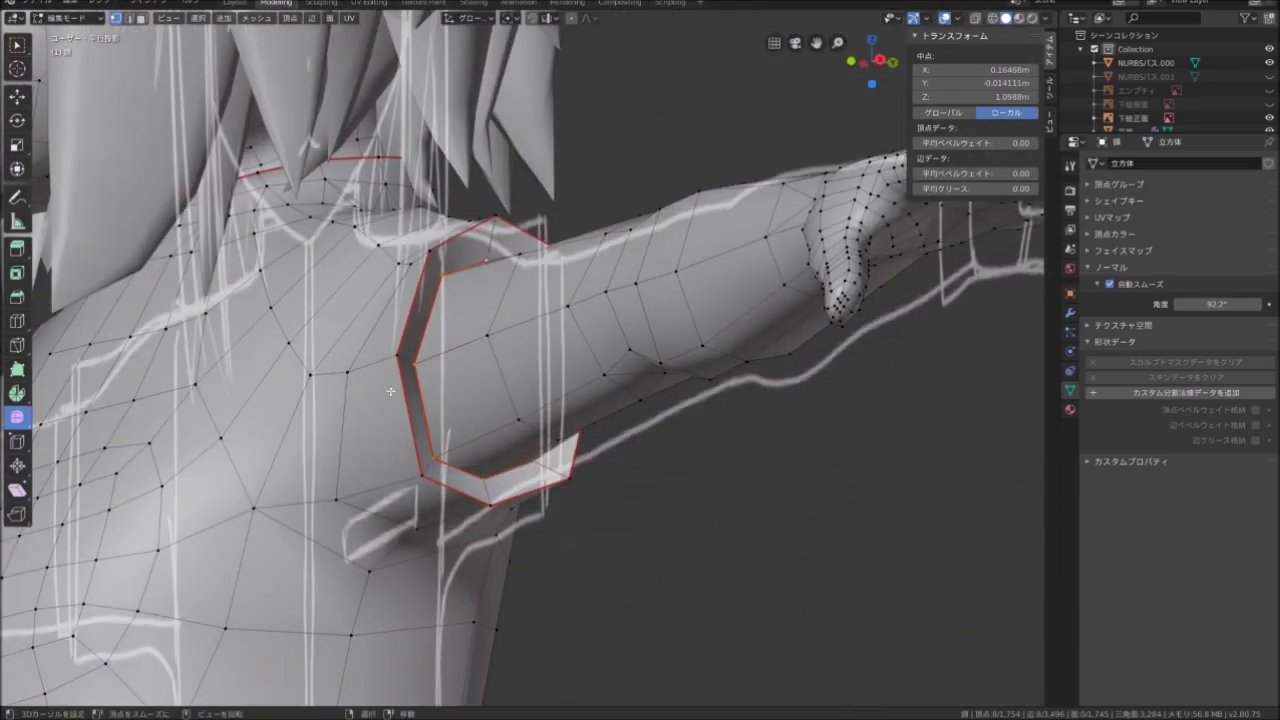
{"action": "middle_click_drag", "start_coordinate": [390, 391], "coordinate": [438, 404]}
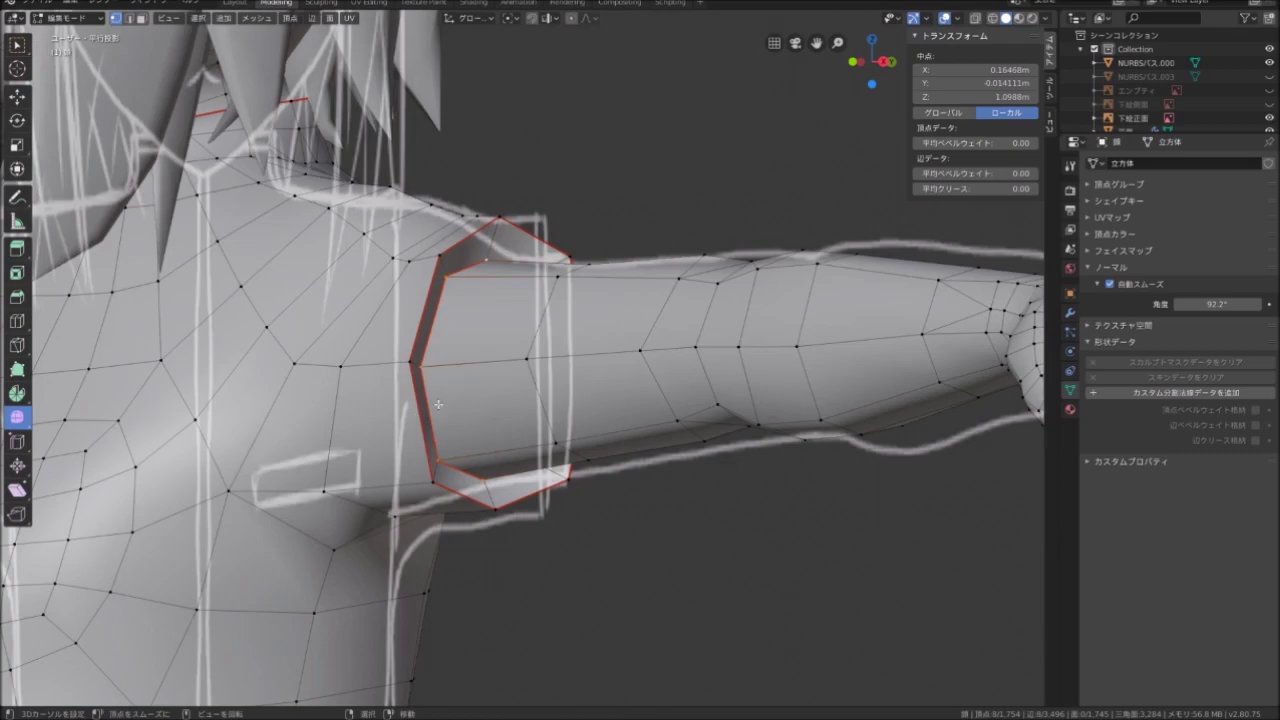
{"action": "left_click", "coordinate": [570, 378]}
{"action": "mouse_move", "coordinate": [570, 378]}
{"action": "middle_mouse_down"}
{"action": "mouse_move", "coordinate": [528, 453]}
{"action": "mouse_move", "coordinate": [537, 288]}
{"action": "mouse_move", "coordinate": [496, 368]}
{"action": "mouse_move", "coordinate": [390, 349]}
{"action": "mouse_move", "coordinate": [444, 215]}
{"action": "mouse_move", "coordinate": [475, 265]}
{"action": "middle_mouse_up"}
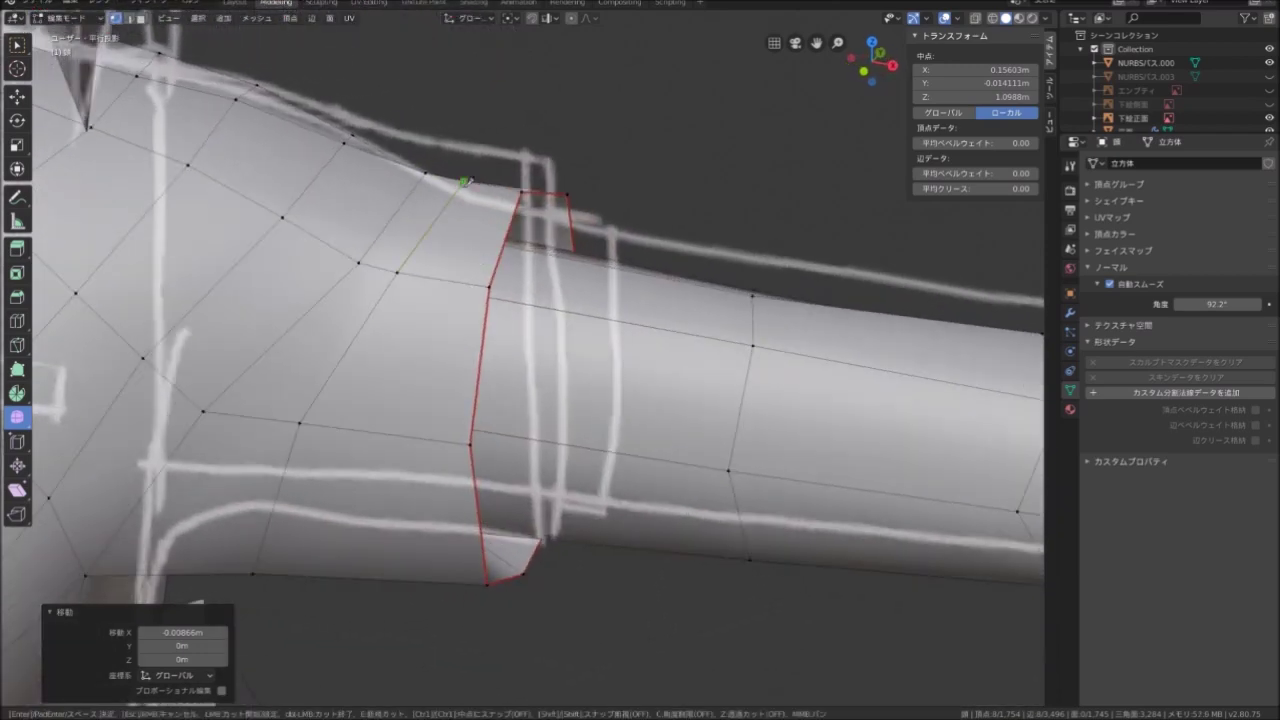
Confirm the cut beside the sleeve edge and reposition a sleeve vertex
{"action": "key", "text": "Return"}
{"action": "mouse_move", "coordinate": [464, 181]}
{"action": "middle_mouse_down"}
{"action": "mouse_move", "coordinate": [484, 174]}
{"action": "mouse_move", "coordinate": [515, 208]}
{"action": "middle_mouse_up"}
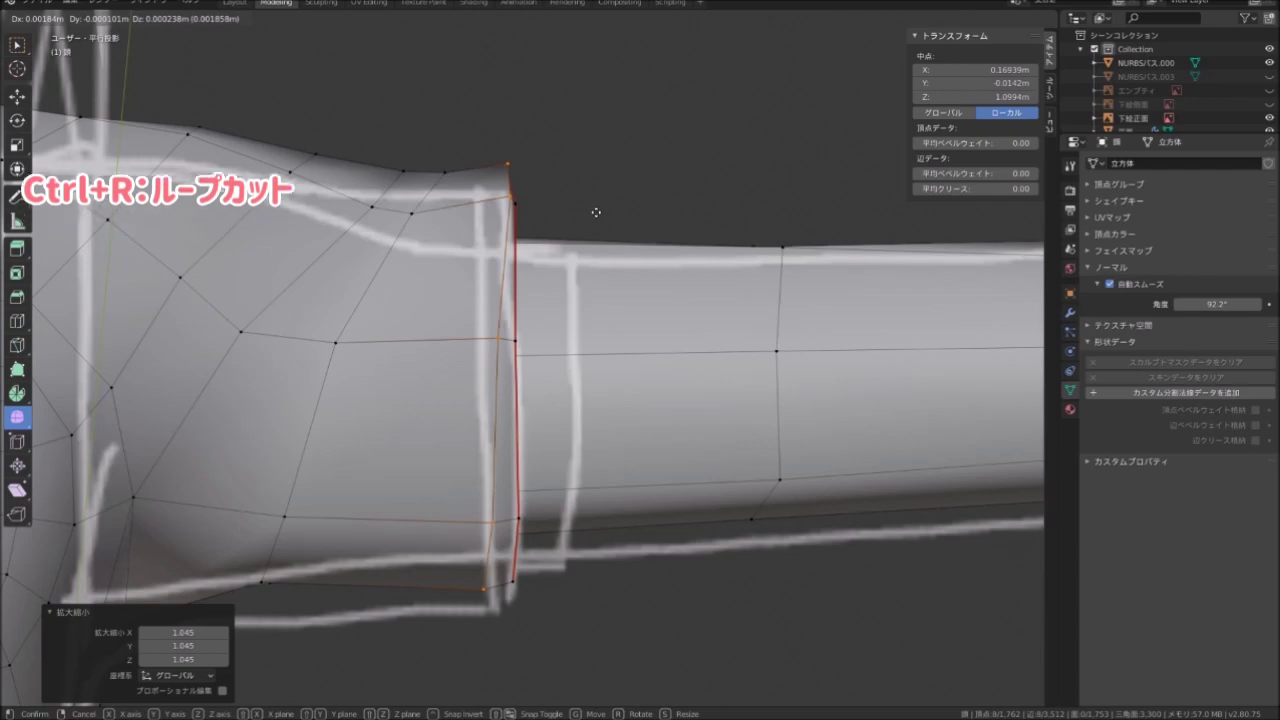
{"action": "middle_click_drag", "start_coordinate": [582, 249], "coordinate": [446, 268]}
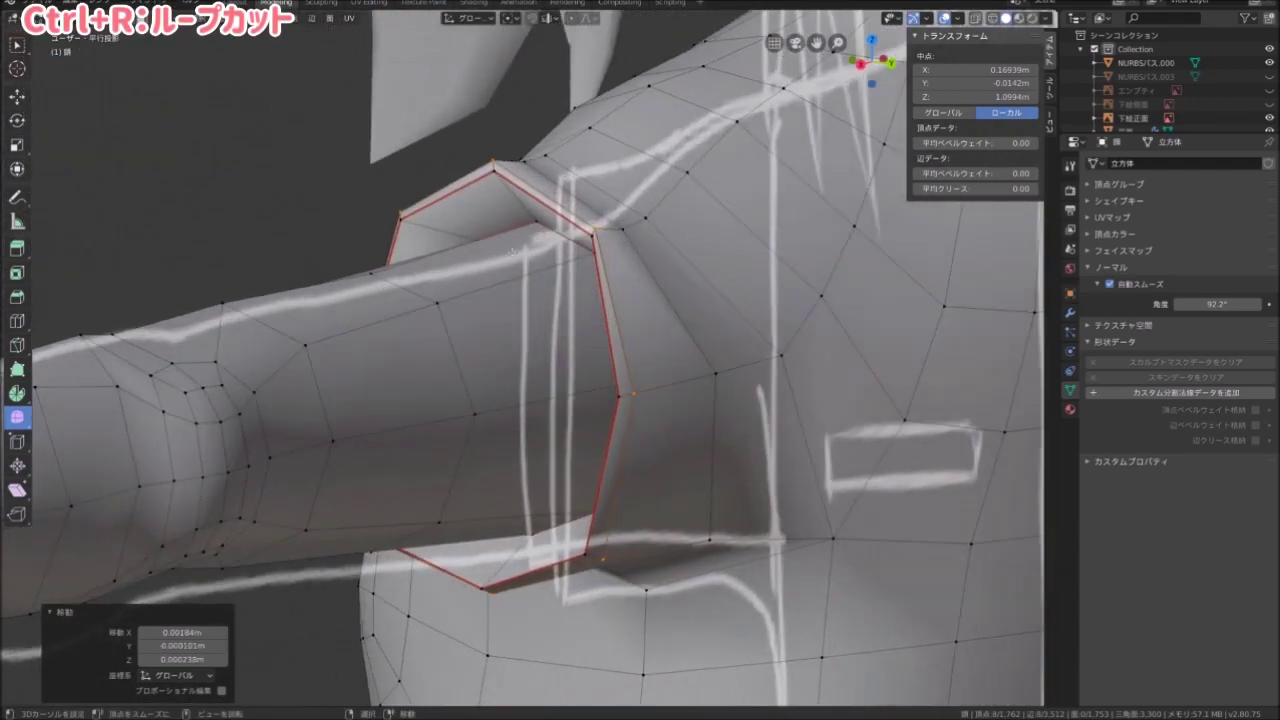
{"action": "left_click", "coordinate": [593, 222]}
{"action": "mouse_move", "coordinate": [593, 222]}
{"action": "middle_mouse_down"}
{"action": "mouse_move", "coordinate": [576, 229]}
{"action": "mouse_move", "coordinate": [600, 365]}
{"action": "mouse_move", "coordinate": [406, 372]}
{"action": "mouse_move", "coordinate": [480, 320]}
{"action": "middle_mouse_up"}
{"action": "left_click", "coordinate": [590, 300]}
{"action": "scroll", "coordinate": [540, 365], "scroll_direction": "down", "scroll_amount": 3}
{"action": "scroll", "coordinate": [498, 363], "scroll_direction": "up", "scroll_amount": 3}
Add a loop cut near the sleeve hem and flatten it into a vertical ring
{"action": "key", "text": "ctrl+r"}
{"action": "left_click", "coordinate": [560, 275]}
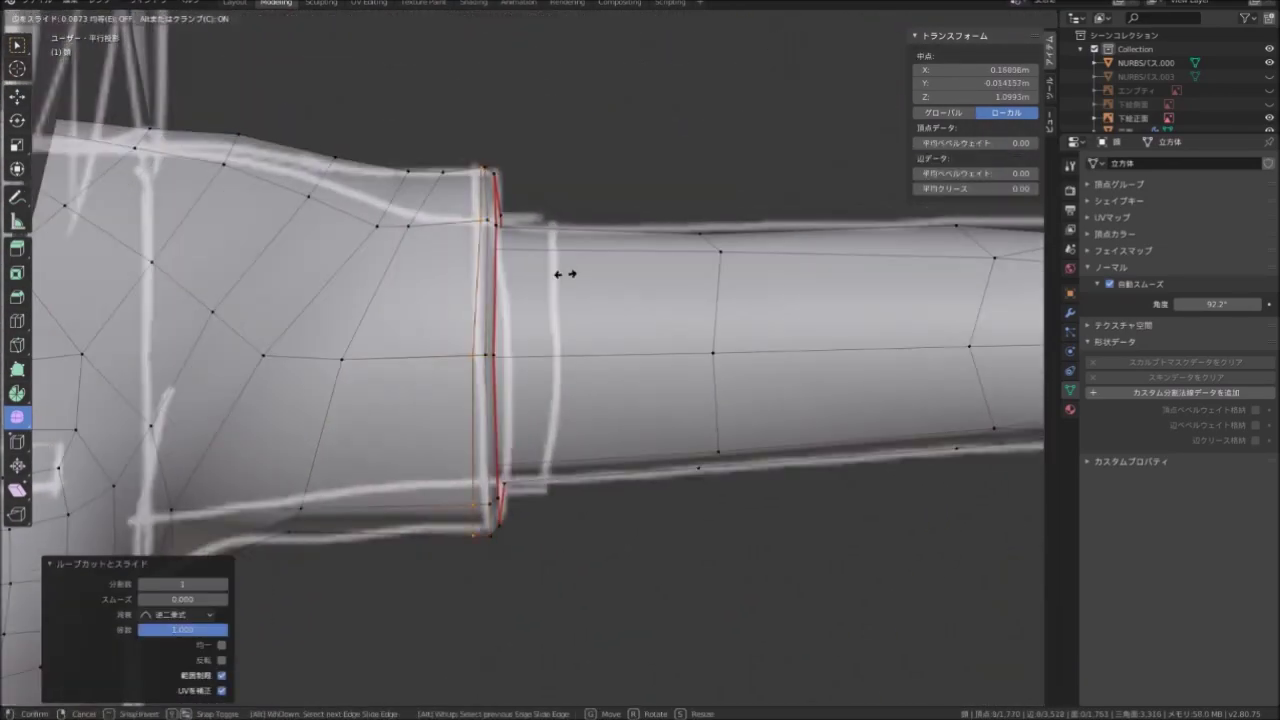
{"action": "left_click", "coordinate": [557, 278]}
{"action": "key", "text": "KP_9"}
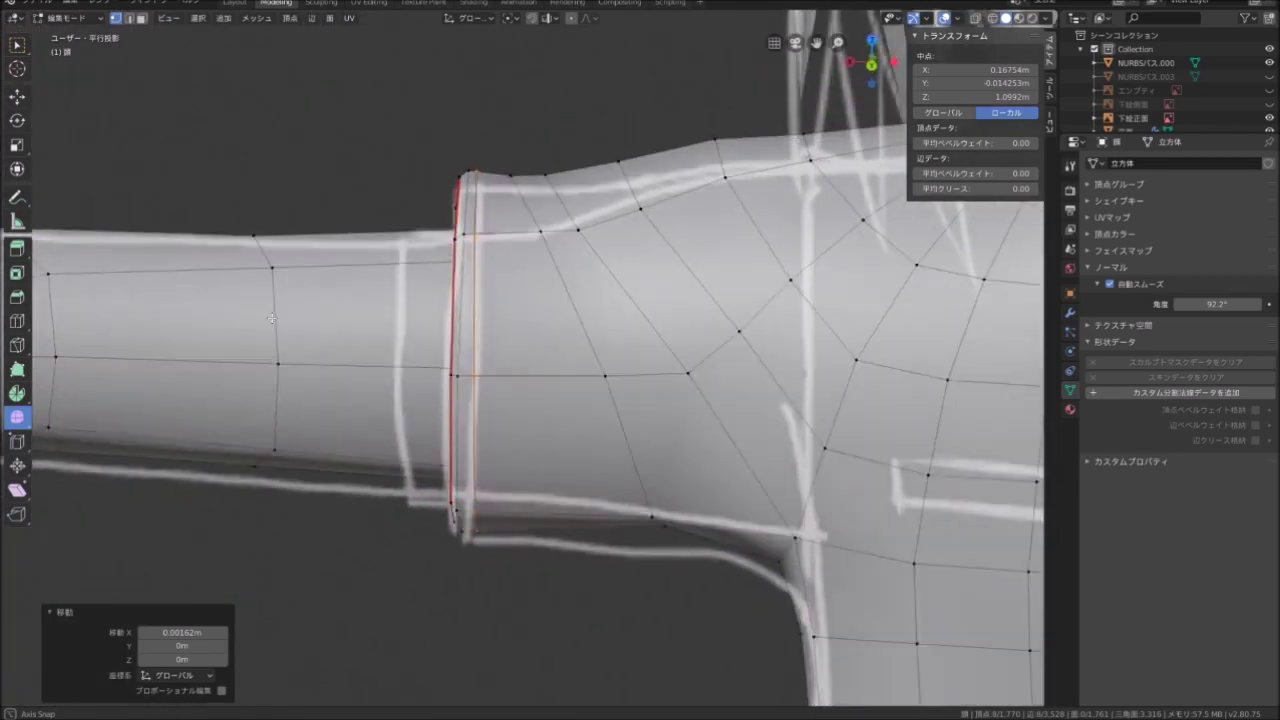
{"action": "key", "text": "0"}
{"action": "key", "text": "Return"}
{"action": "middle_click_drag", "start_coordinate": [490, 268], "coordinate": [497, 297]}
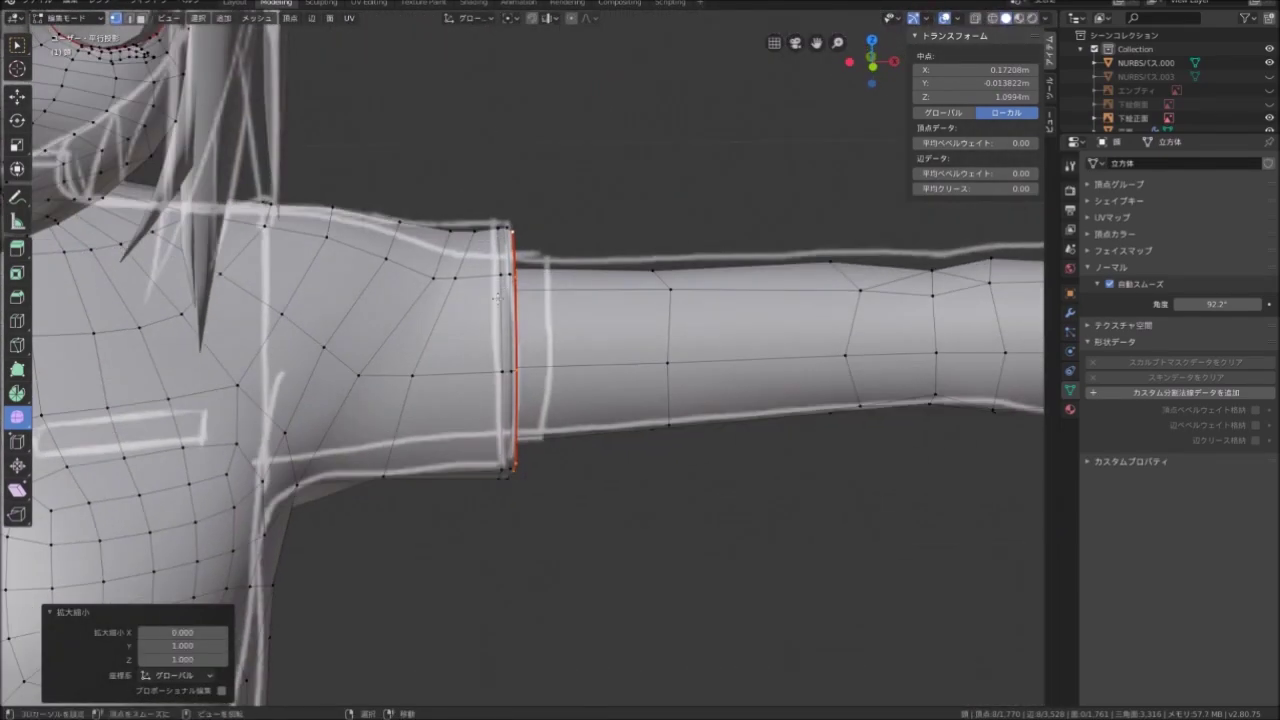
{"action": "scroll", "coordinate": [497, 297], "scroll_direction": "down", "scroll_amount": 10}
{"action": "left_click_drag", "start_coordinate": [478, 362], "coordinate": [479, 362]}
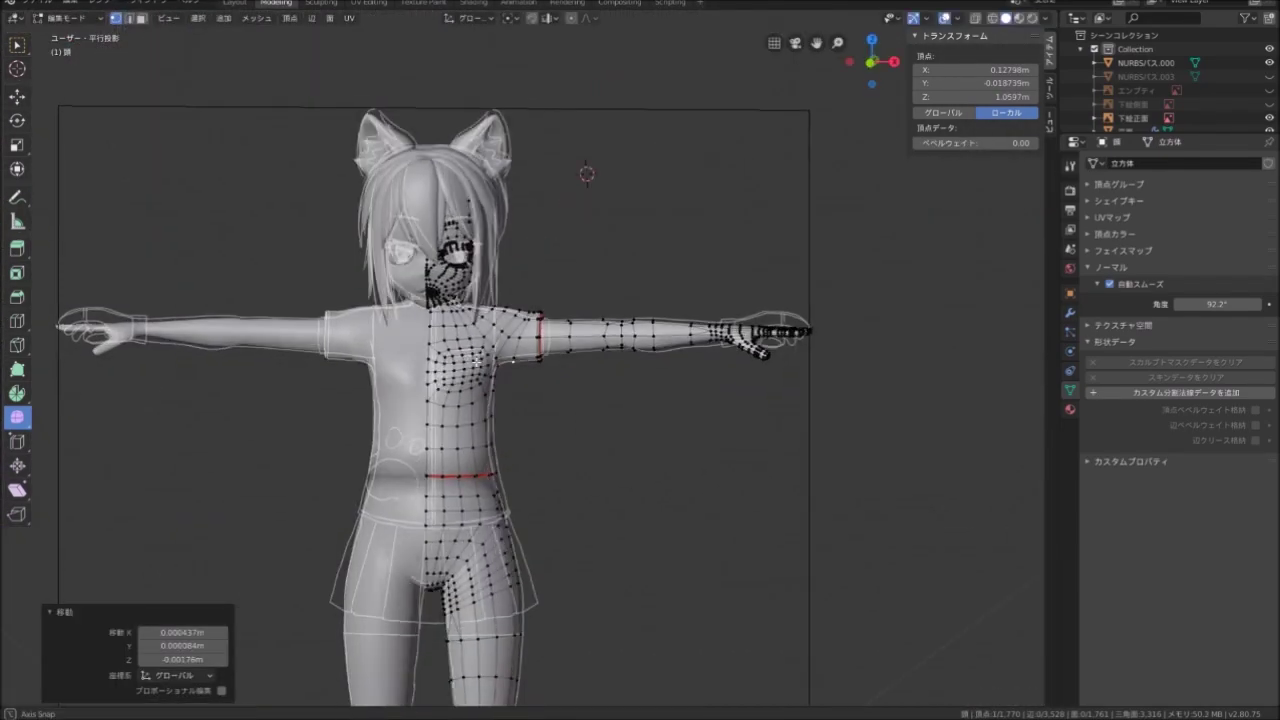
Select the edge loop around the shirt's waist
{"action": "mouse_move", "coordinate": [791, 294]}
{"action": "middle_mouse_down"}
{"action": "mouse_move", "coordinate": [531, 203]}
{"action": "mouse_move", "coordinate": [694, 100]}
{"action": "middle_mouse_up"}
{"action": "scroll", "coordinate": [626, 269], "scroll_direction": "up", "scroll_amount": 5}
{"action": "scroll", "coordinate": [685, 286], "scroll_direction": "down", "scroll_amount": 2}
{"action": "left_click", "coordinate": [591, 277], "text": "alt"}
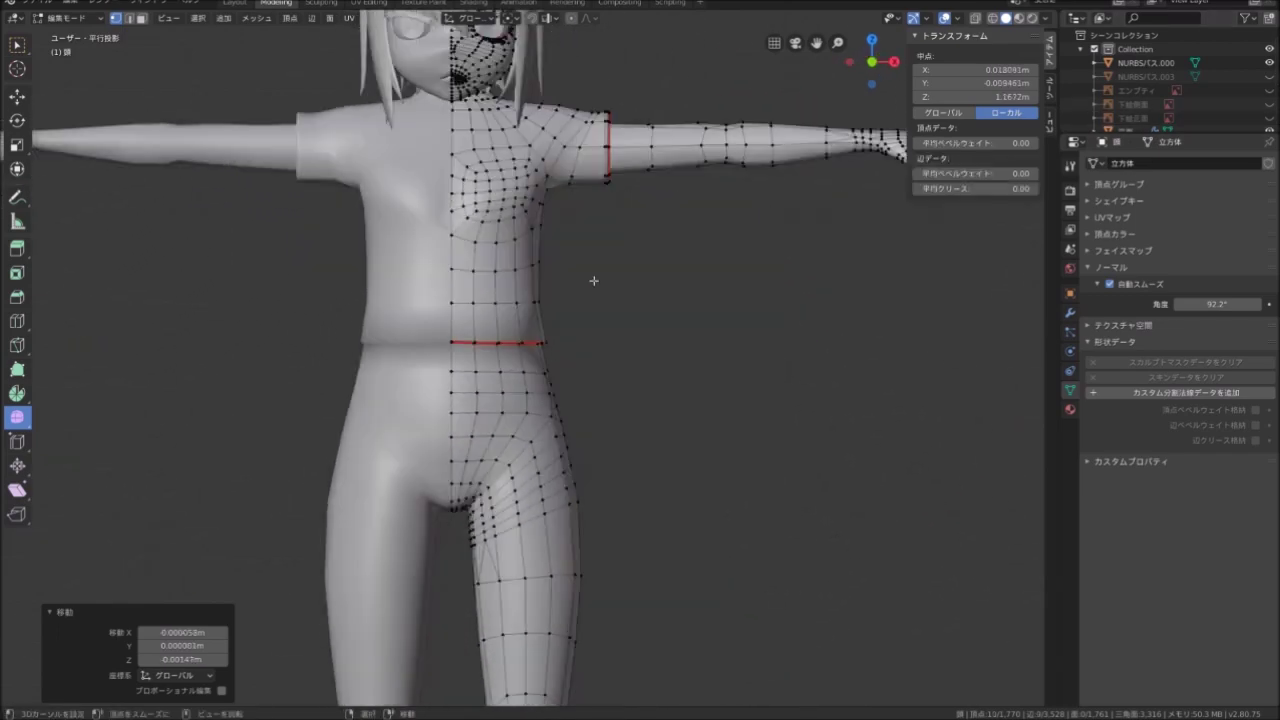
{"action": "scroll", "coordinate": [588, 282], "scroll_direction": "down", "scroll_amount": 3}
{"action": "scroll", "coordinate": [586, 286], "scroll_direction": "up", "scroll_amount": 4}
{"action": "scroll", "coordinate": [523, 368], "scroll_direction": "up", "scroll_amount": 3}
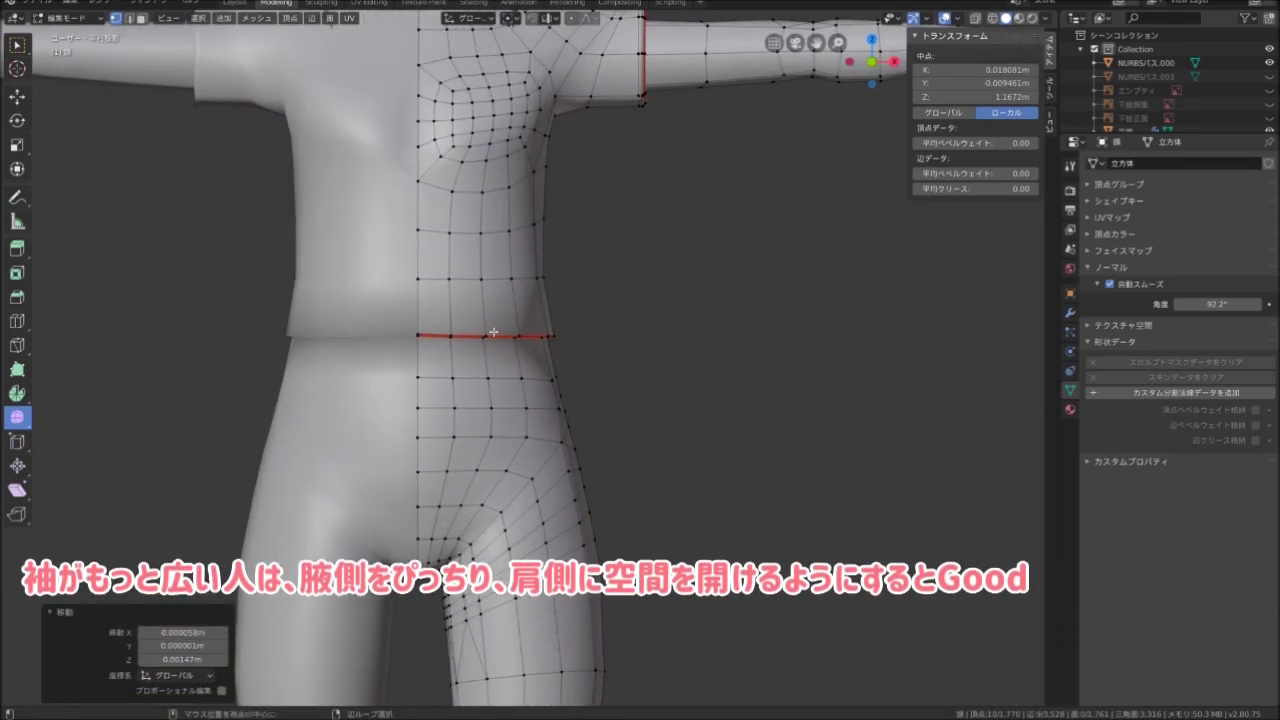
Delete the vertices of the waist band to free the shirt's bottom hem
{"action": "middle_click_drag", "start_coordinate": [608, 328], "coordinate": [540, 330]}
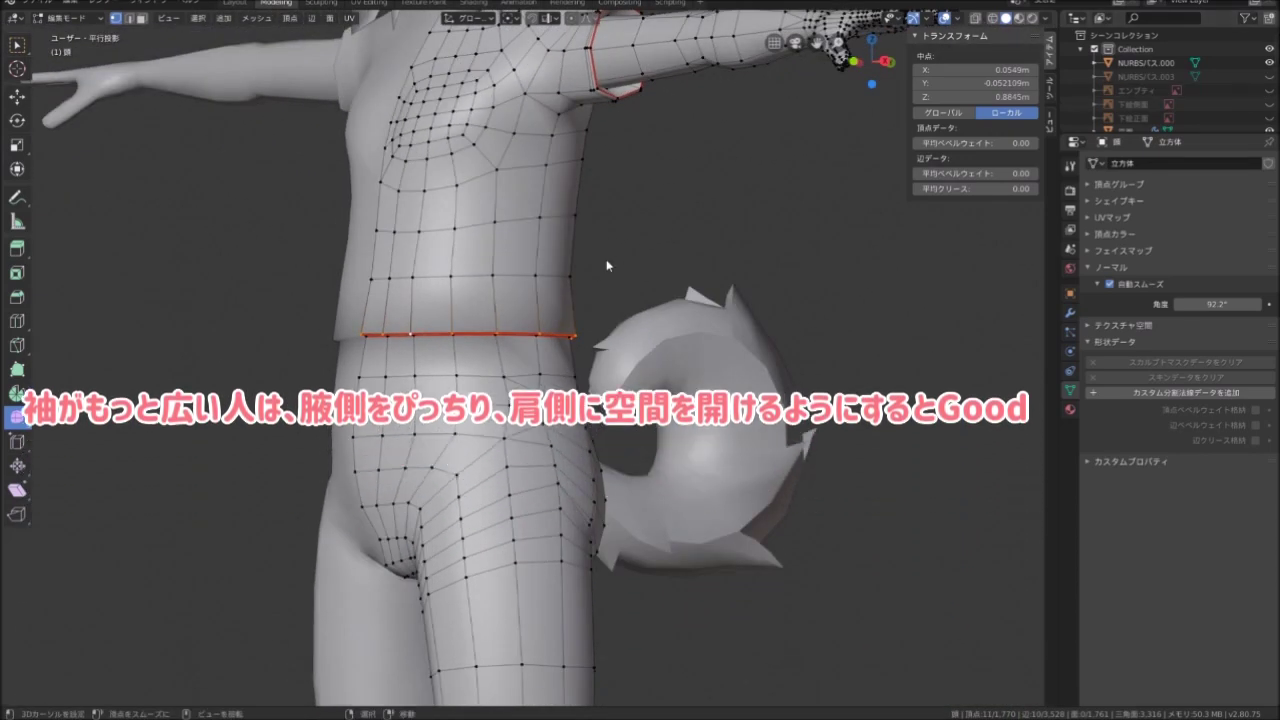
{"action": "middle_click_drag", "start_coordinate": [587, 265], "coordinate": [562, 251]}
{"action": "scroll", "coordinate": [562, 251], "scroll_direction": "up", "scroll_amount": 2}
{"action": "scroll", "coordinate": [420, 306], "scroll_direction": "up", "scroll_amount": 2}
{"action": "mouse_move", "coordinate": [420, 299]}
{"action": "middle_mouse_down"}
{"action": "mouse_move", "coordinate": [416, 283]}
{"action": "mouse_move", "coordinate": [380, 285]}
{"action": "middle_mouse_up"}
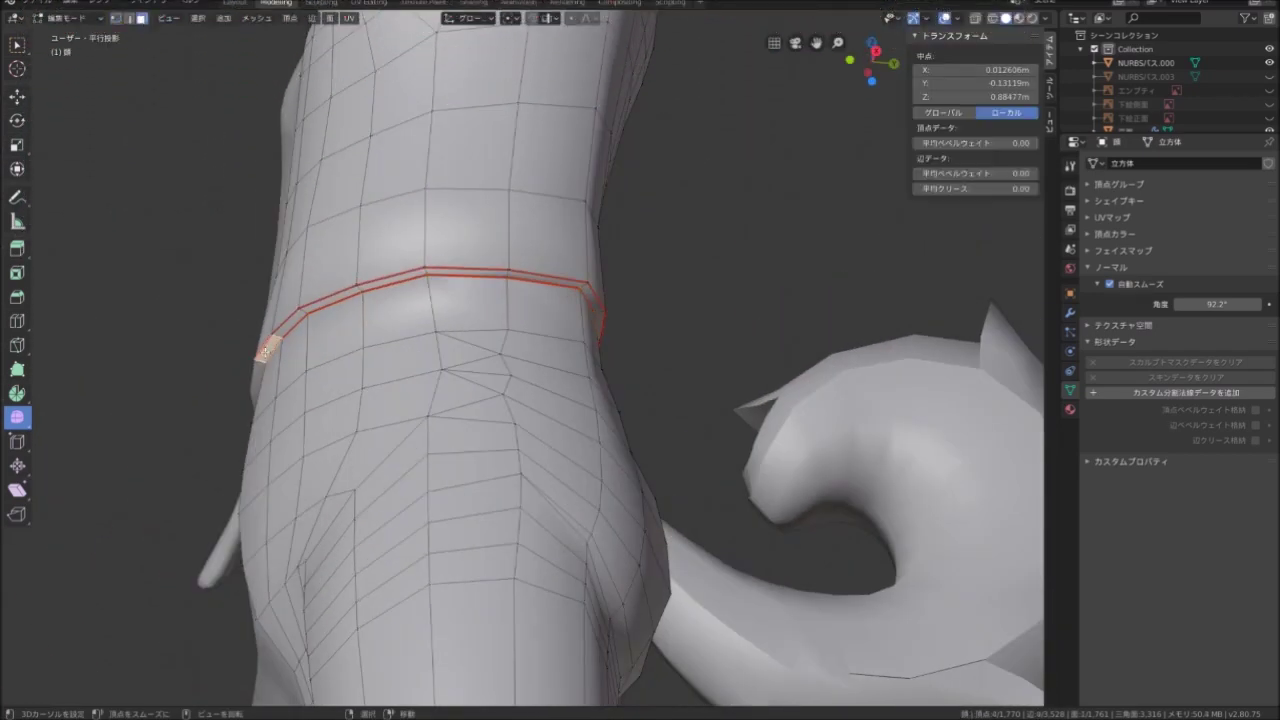
{"action": "middle_click_drag", "start_coordinate": [265, 352], "coordinate": [470, 306]}
{"action": "scroll", "coordinate": [362, 345], "scroll_direction": "up", "scroll_amount": 1}
{"action": "middle_click_drag", "start_coordinate": [354, 339], "coordinate": [266, 343]}
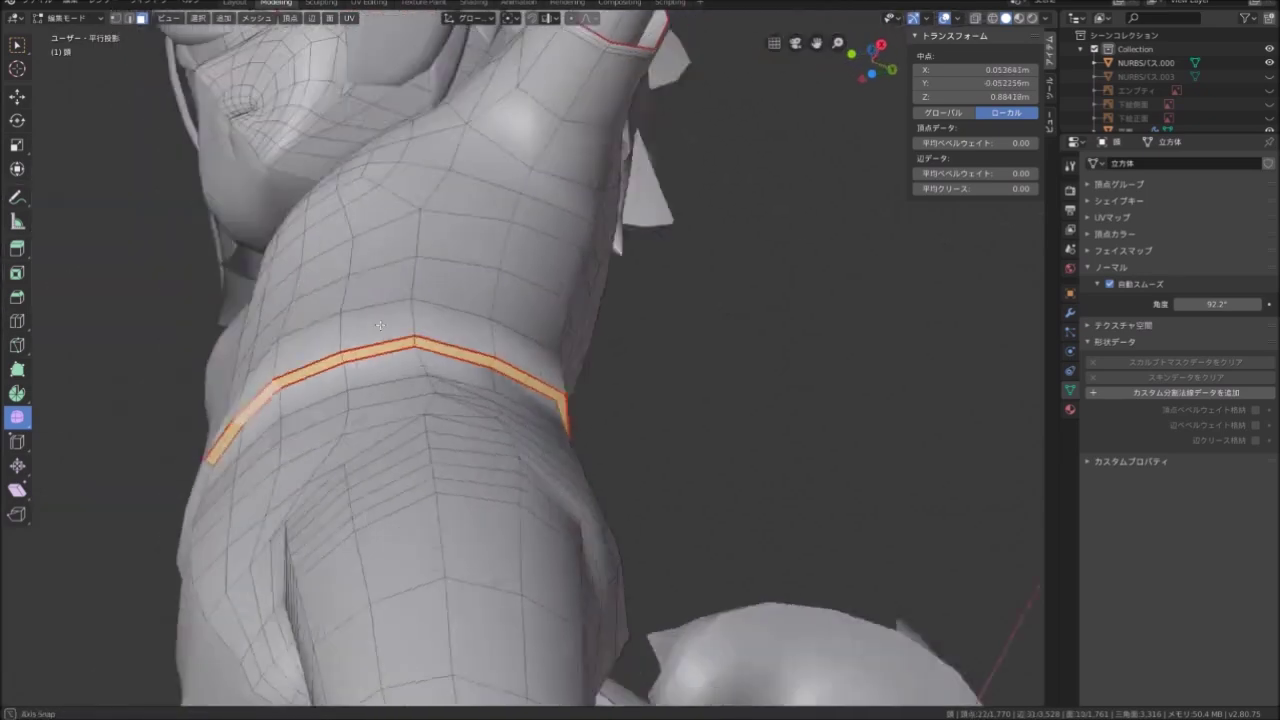
{"action": "key", "text": "x"}
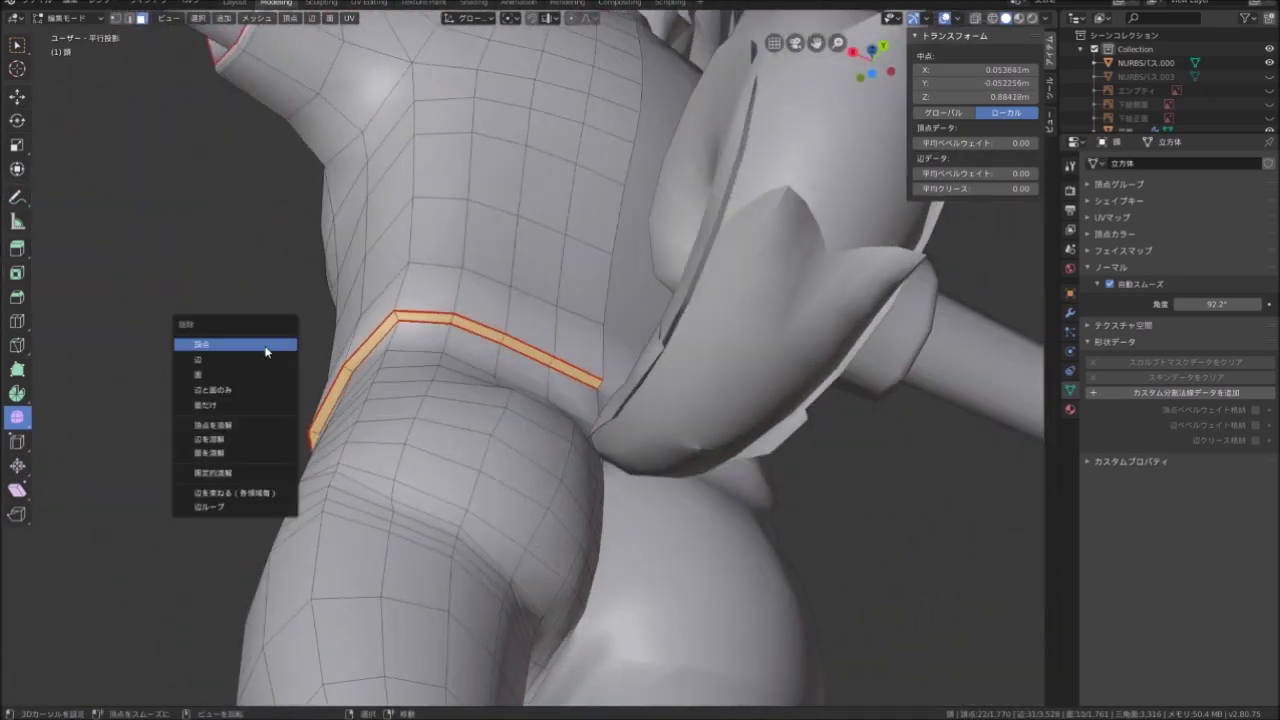
{"action": "left_click", "coordinate": [234, 361]}
Inspect the new open hem around the waist and return to front view
{"action": "mouse_move", "coordinate": [214, 371]}
{"action": "middle_mouse_down"}
{"action": "mouse_move", "coordinate": [543, 360]}
{"action": "mouse_move", "coordinate": [541, 256]}
{"action": "mouse_move", "coordinate": [380, 235]}
{"action": "middle_mouse_up"}
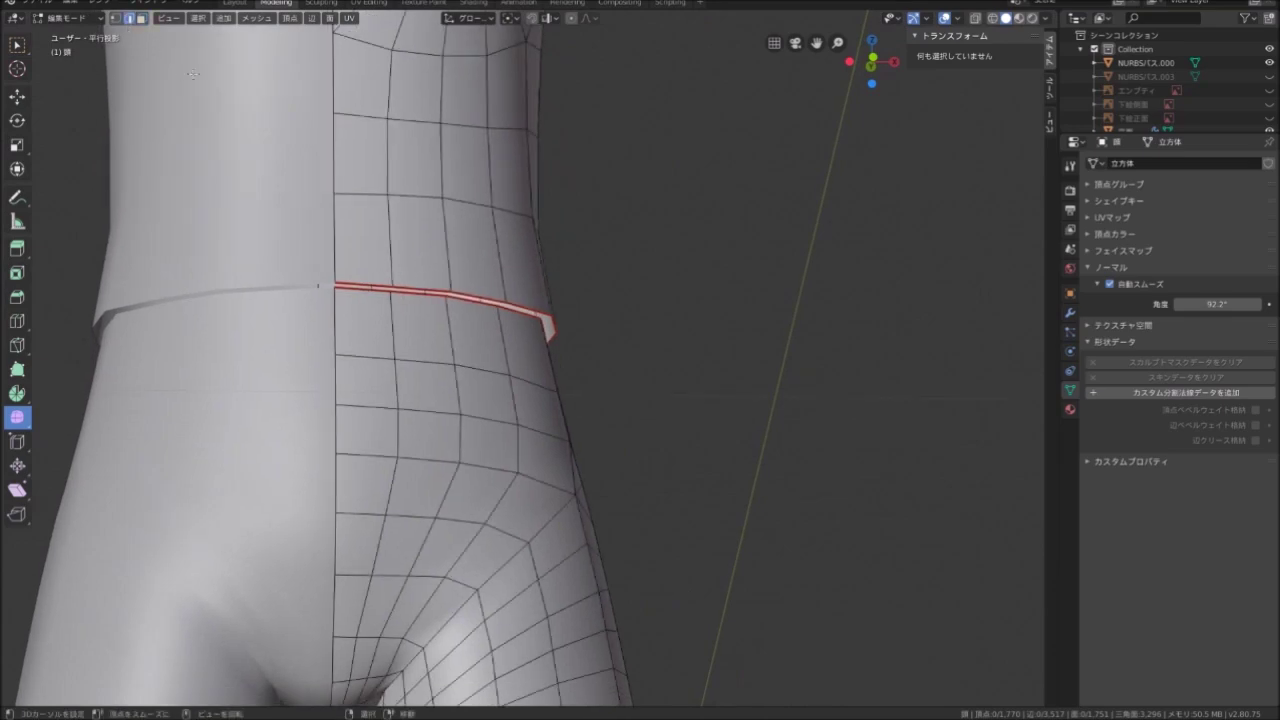
{"action": "mouse_move", "coordinate": [432, 285]}
{"action": "middle_mouse_down"}
{"action": "mouse_move", "coordinate": [457, 323]}
{"action": "mouse_move", "coordinate": [306, 286]}
{"action": "mouse_move", "coordinate": [430, 319]}
{"action": "mouse_move", "coordinate": [493, 316]}
{"action": "middle_mouse_up"}
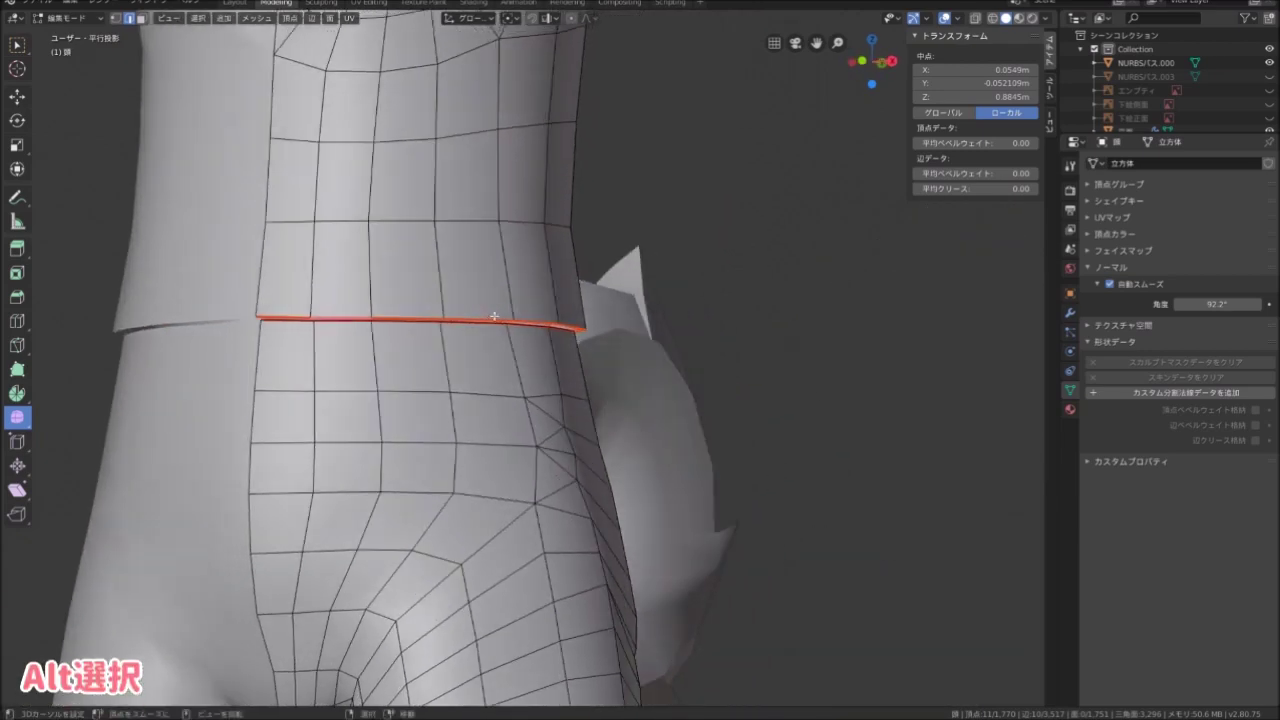
{"action": "key", "text": "KP_1"}
{"action": "scroll", "coordinate": [540, 253], "scroll_direction": "down", "scroll_amount": 3}
Show the front reference drawing with the skirt outline and lower the waist hem loop
{"action": "left_click", "coordinate": [1268, 118]}
{"action": "scroll", "coordinate": [652, 298], "scroll_direction": "up", "scroll_amount": 2}
{"action": "key", "text": "g"}
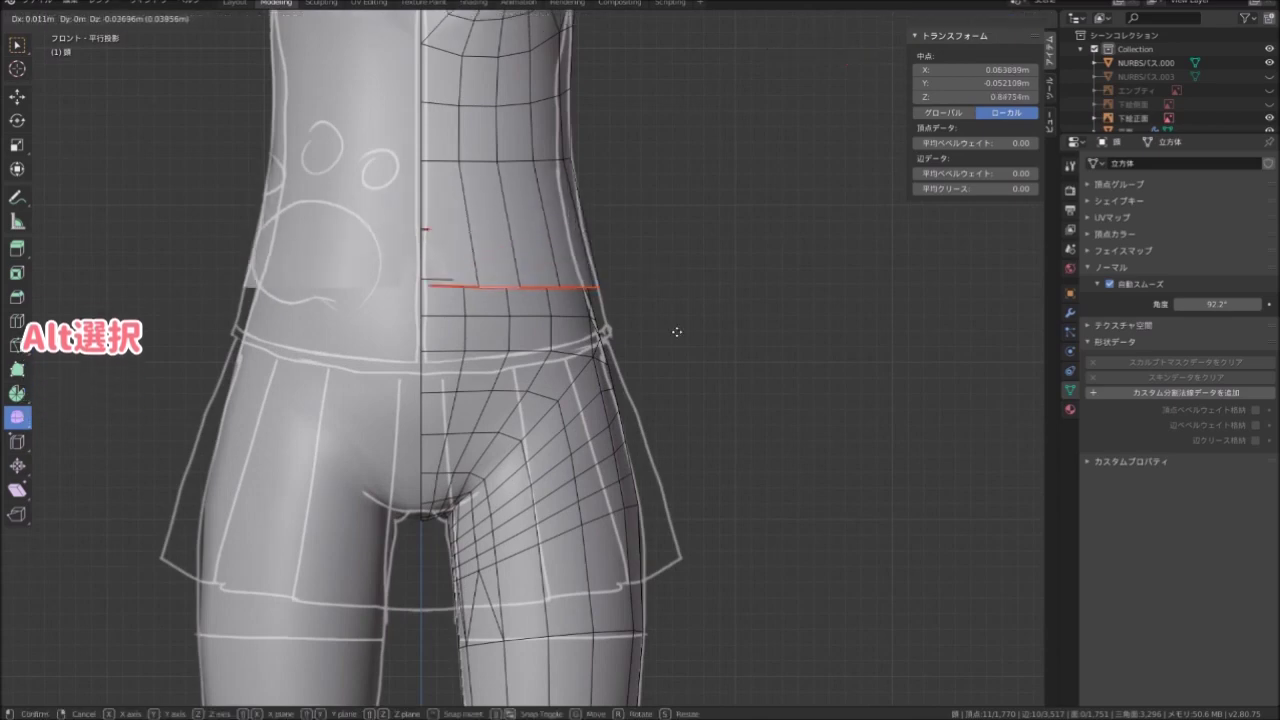
{"action": "left_click", "coordinate": [685, 372]}
{"action": "mouse_move", "coordinate": [685, 372]}
{"action": "middle_mouse_down"}
{"action": "mouse_move", "coordinate": [757, 346]}
{"action": "mouse_move", "coordinate": [668, 341]}
{"action": "mouse_move", "coordinate": [620, 316]}
{"action": "mouse_move", "coordinate": [679, 313]}
{"action": "middle_mouse_up"}
Scale the hem loop by 1.178 and check the flare in right and front views
{"action": "key", "text": "s"}
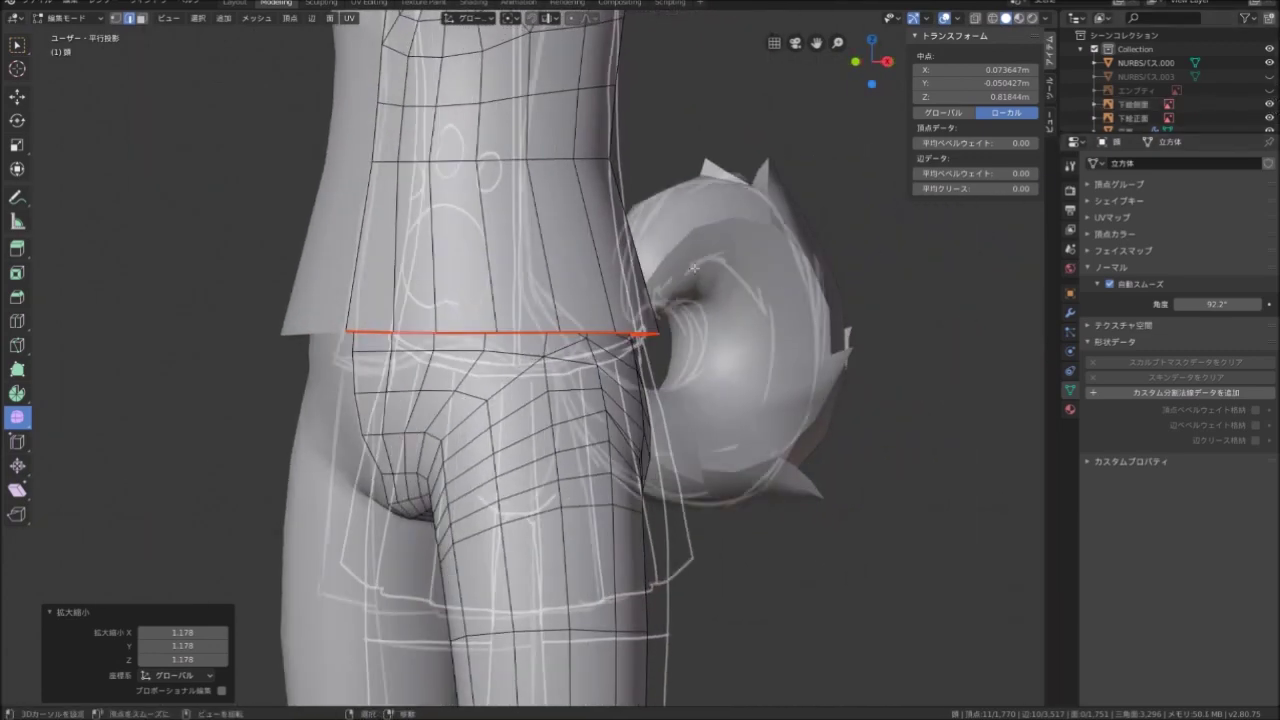
{"action": "key", "text": "KP_3"}
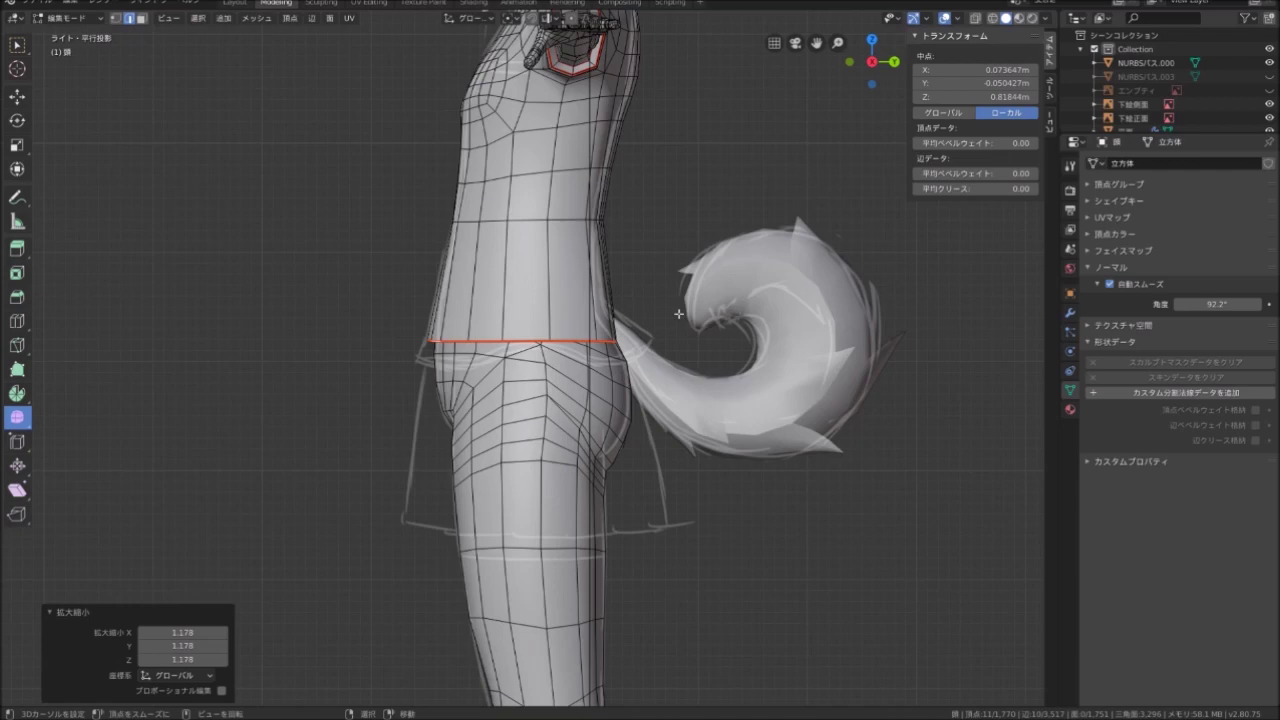
{"action": "scroll", "coordinate": [697, 317], "scroll_direction": "up", "scroll_amount": 3}
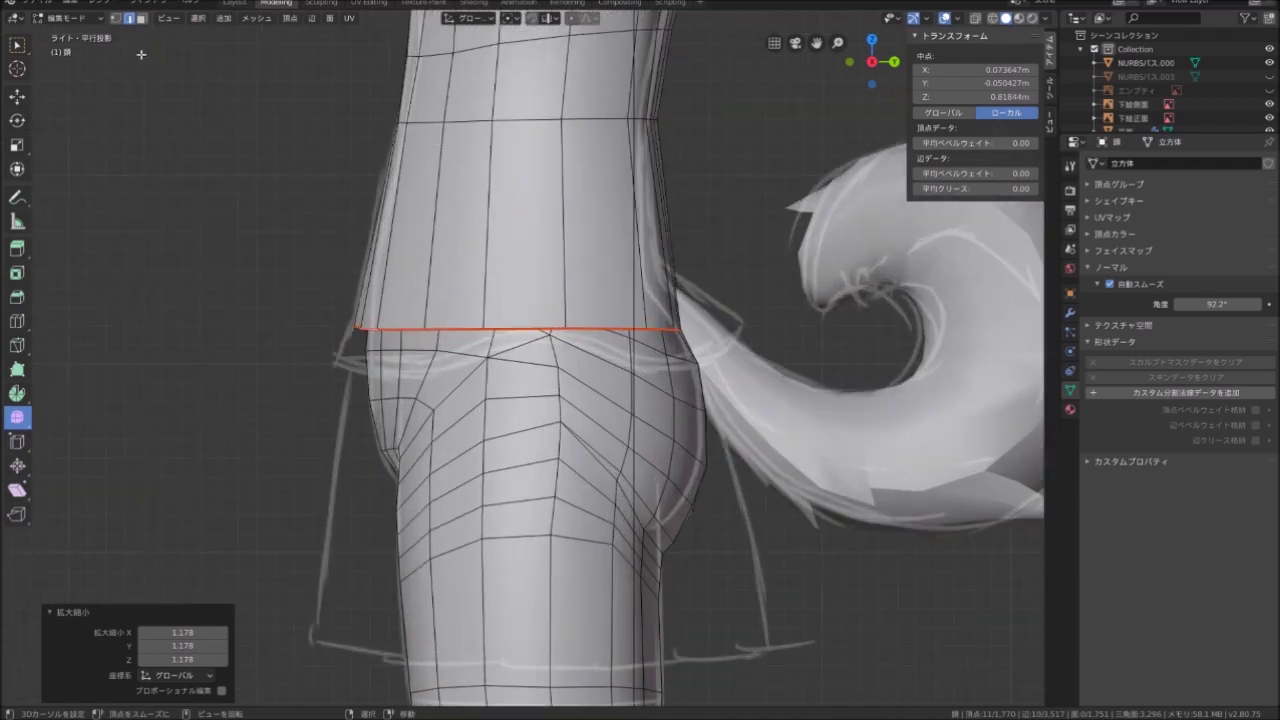
{"action": "scroll", "coordinate": [521, 374], "scroll_direction": "down", "scroll_amount": 5}
{"action": "mouse_move", "coordinate": [521, 374]}
{"action": "middle_mouse_down"}
{"action": "mouse_move", "coordinate": [496, 386]}
{"action": "mouse_move", "coordinate": [606, 297]}
{"action": "mouse_move", "coordinate": [486, 401]}
{"action": "mouse_move", "coordinate": [487, 383]}
{"action": "middle_mouse_up"}
{"action": "scroll", "coordinate": [496, 386], "scroll_direction": "down", "scroll_amount": 3}
{"action": "scroll", "coordinate": [496, 386], "scroll_direction": "up", "scroll_amount": 3}
{"action": "scroll", "coordinate": [486, 401], "scroll_direction": "up", "scroll_amount": 1}
Select the linked leg mesh with L and separate it into its own object, then frame the hips in front view
{"action": "key", "text": "l"}
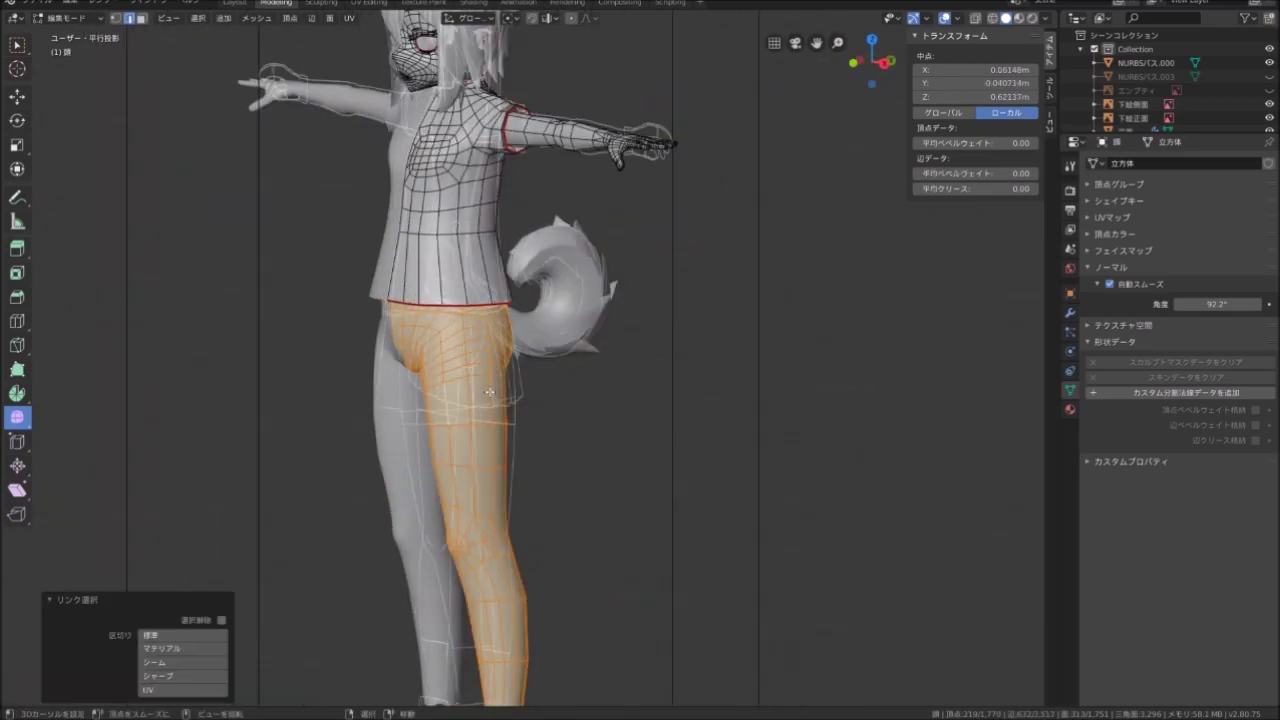
{"action": "middle_click_drag", "start_coordinate": [475, 363], "coordinate": [490, 358]}
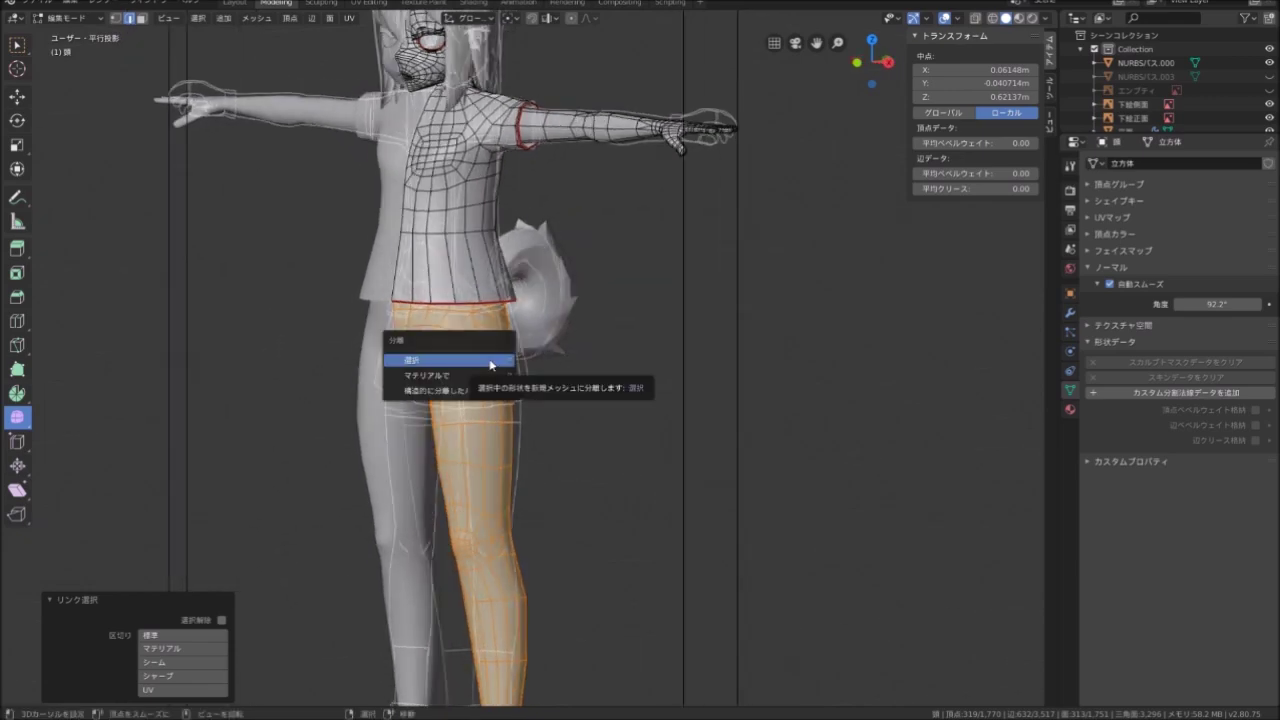
{"action": "left_click", "coordinate": [490, 361]}
{"action": "middle_click_drag", "start_coordinate": [568, 343], "coordinate": [394, 210]}
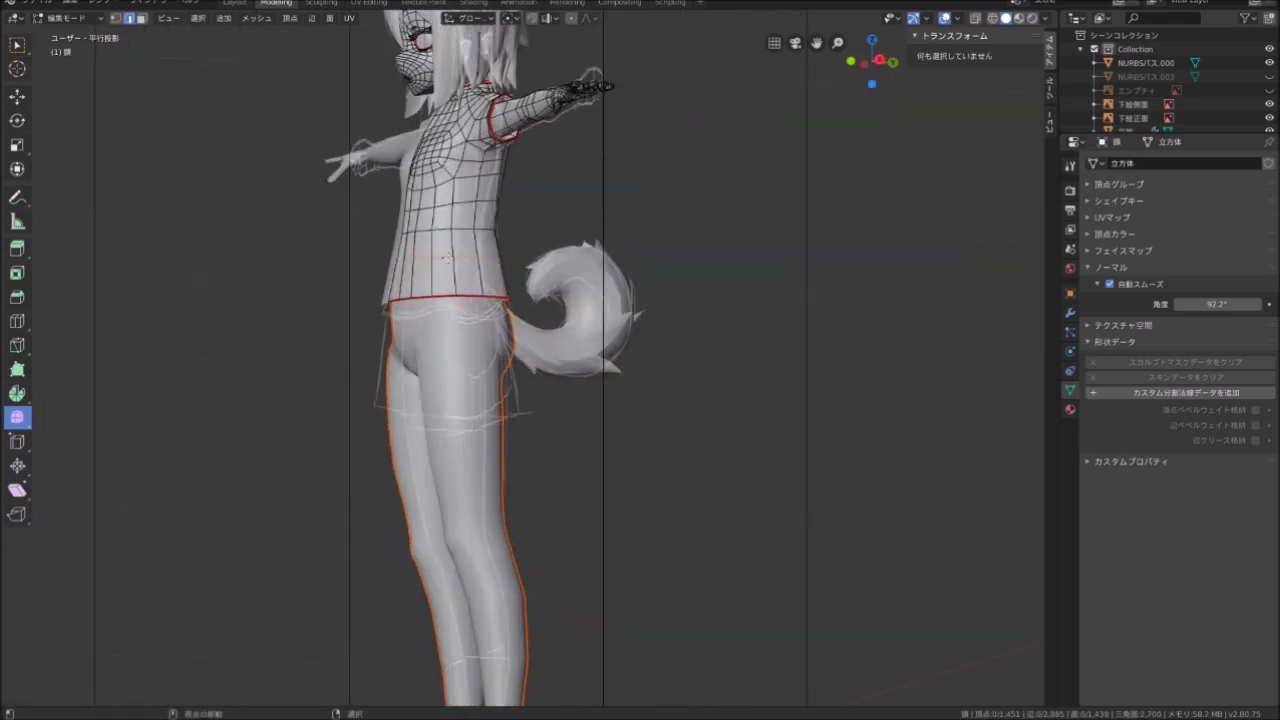
{"action": "key", "text": "KP_1"}
{"action": "middle_click_drag", "start_coordinate": [466, 283], "coordinate": [191, 269], "text": "shift"}
{"action": "scroll", "coordinate": [522, 214], "scroll_direction": "up", "scroll_amount": 5}
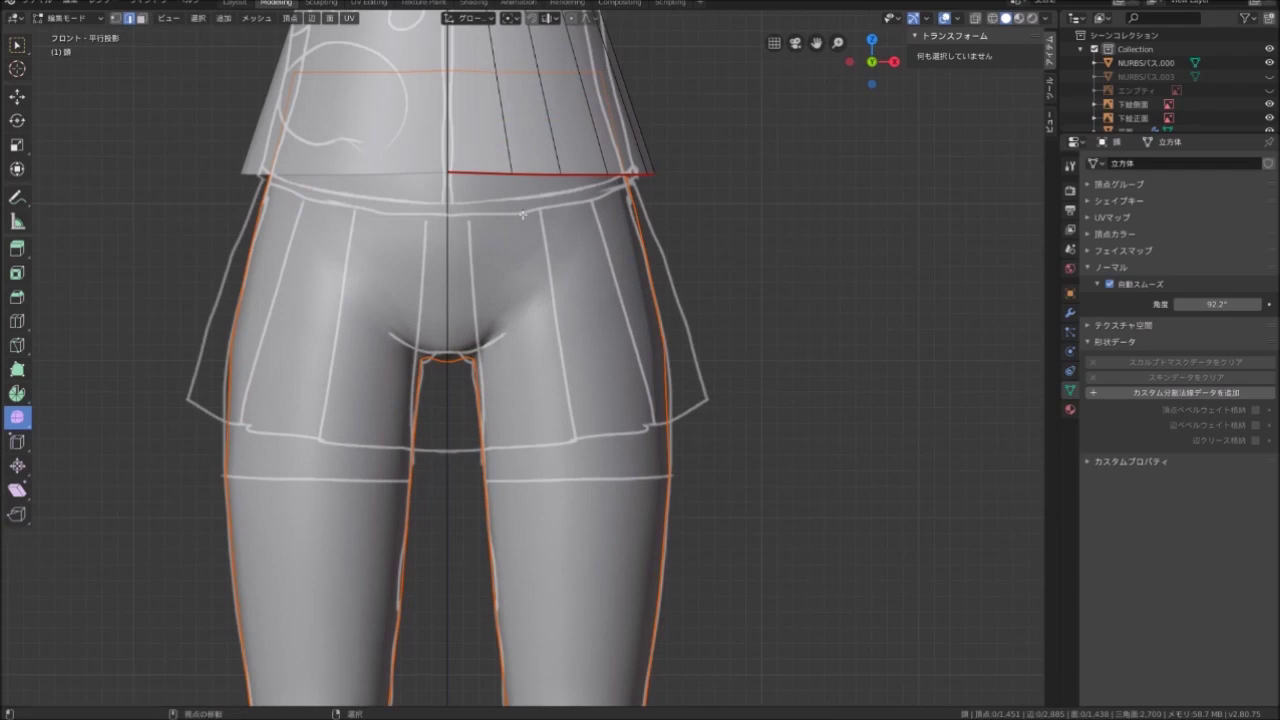
In front view, lower the front hem vertices with proportional editing to dip over the hips
{"action": "middle_click_drag", "start_coordinate": [522, 214], "coordinate": [437, 240], "text": "shift"}
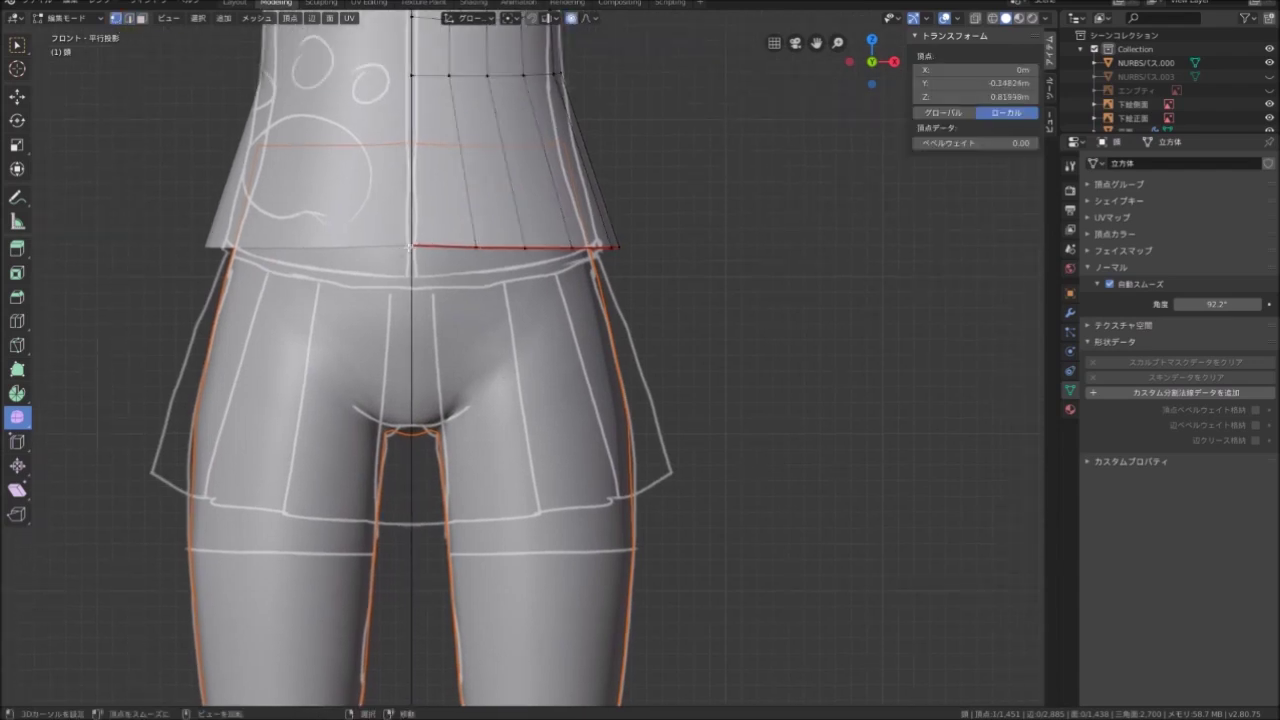
{"action": "middle_click_drag", "start_coordinate": [410, 246], "coordinate": [560, 250]}
{"action": "key", "text": "KP_1"}
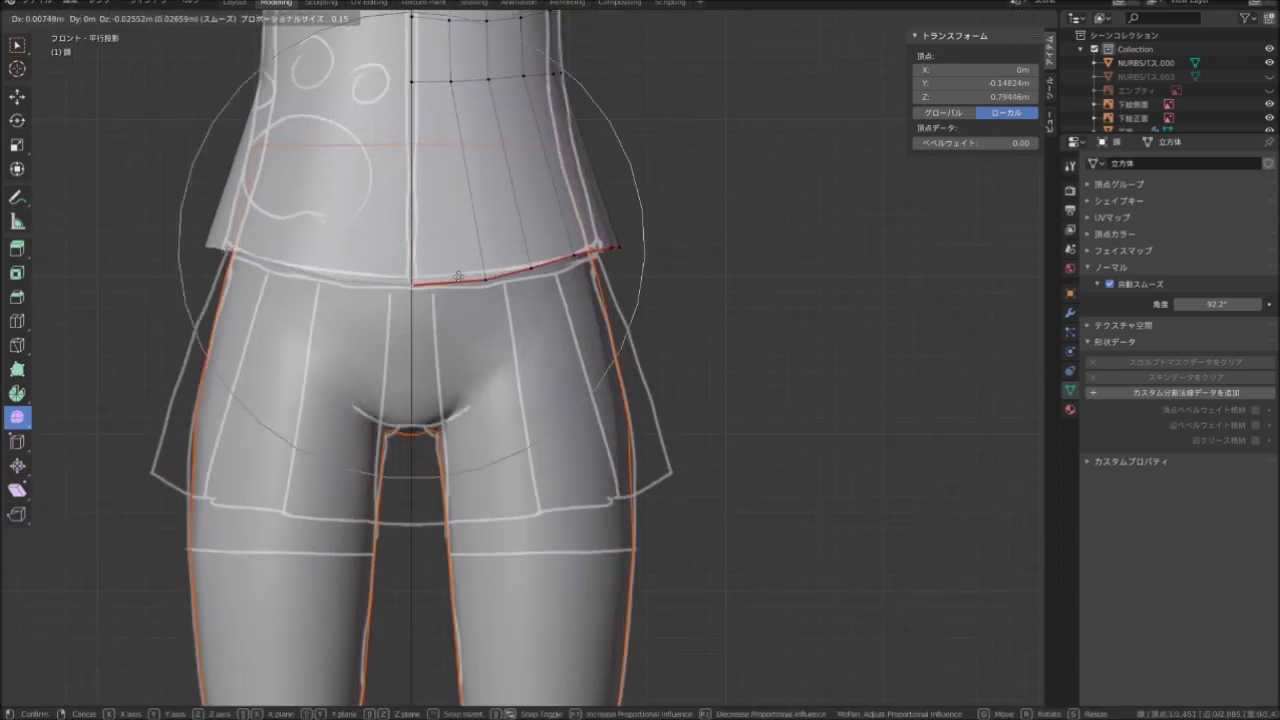
{"action": "left_click", "coordinate": [458, 277]}
{"action": "left_click", "coordinate": [584, 262]}
{"action": "key", "text": "g"}
{"action": "left_click", "coordinate": [584, 268]}
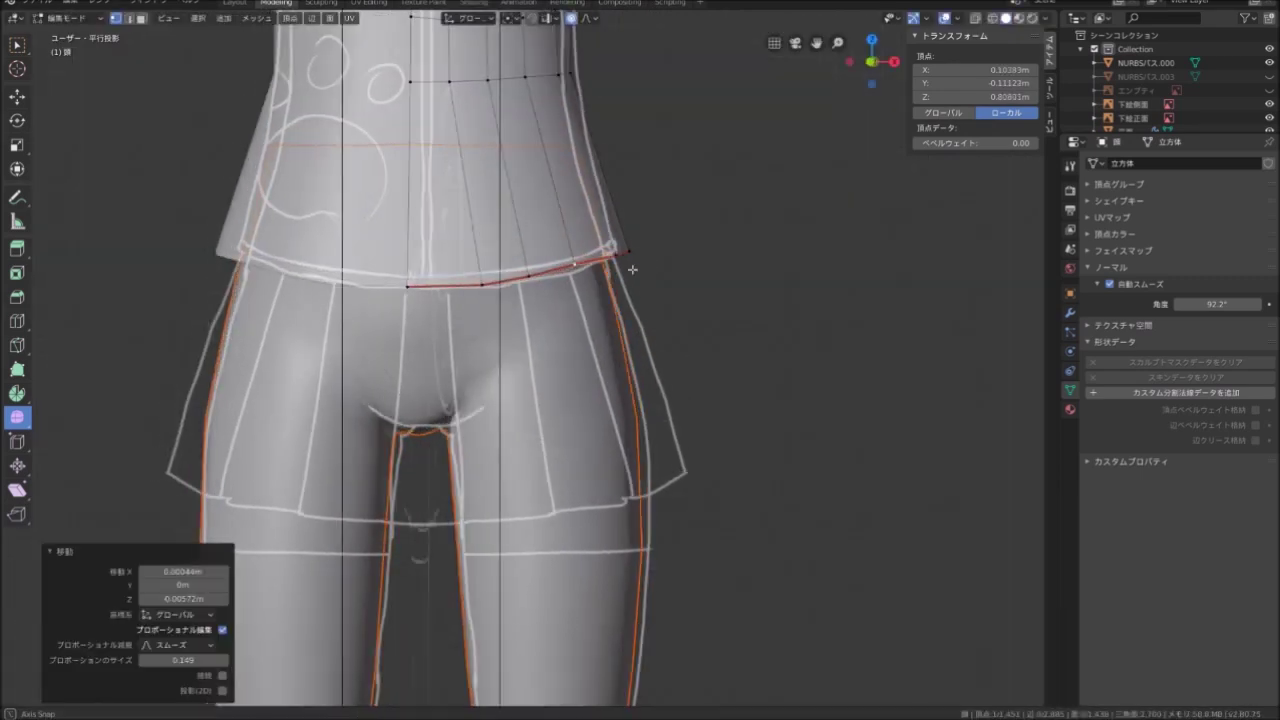
In right side view, move the side and front-most hem vertices to follow the skirt waistline
{"action": "middle_click_drag", "start_coordinate": [634, 271], "coordinate": [385, 277]}
{"action": "key", "text": "KP_3"}
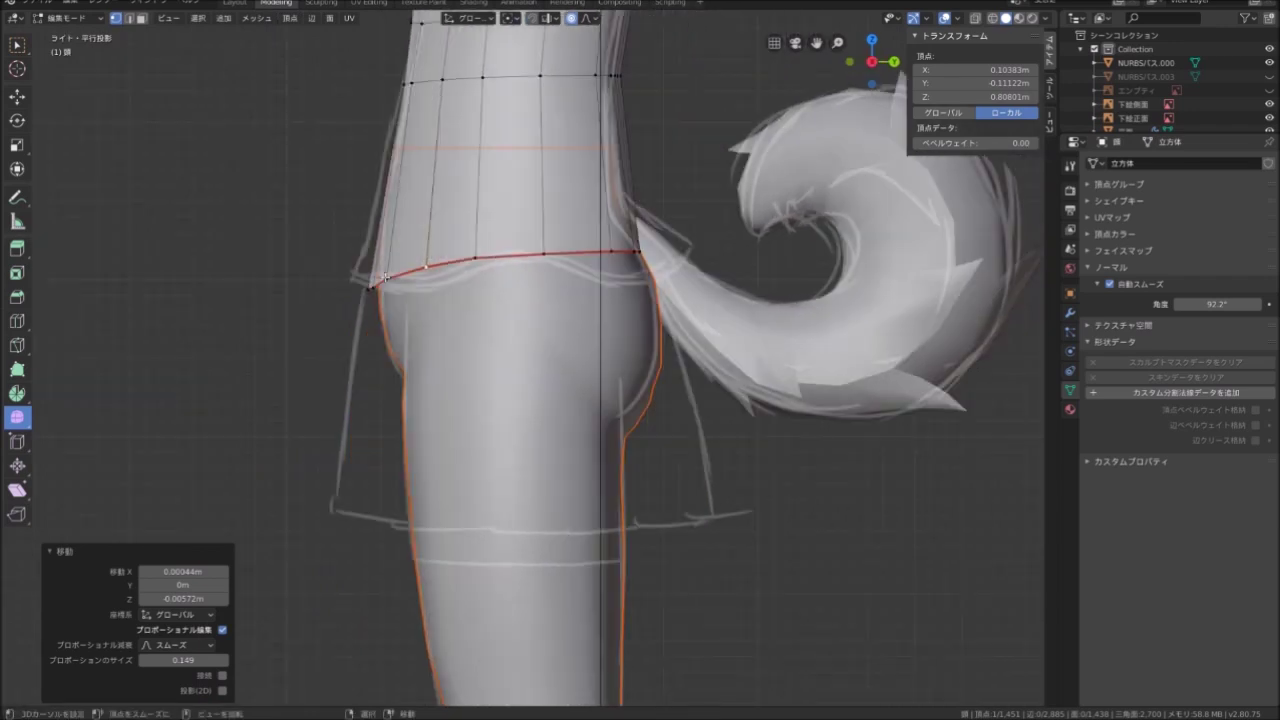
{"action": "left_click", "coordinate": [425, 268]}
{"action": "key", "text": "g"}
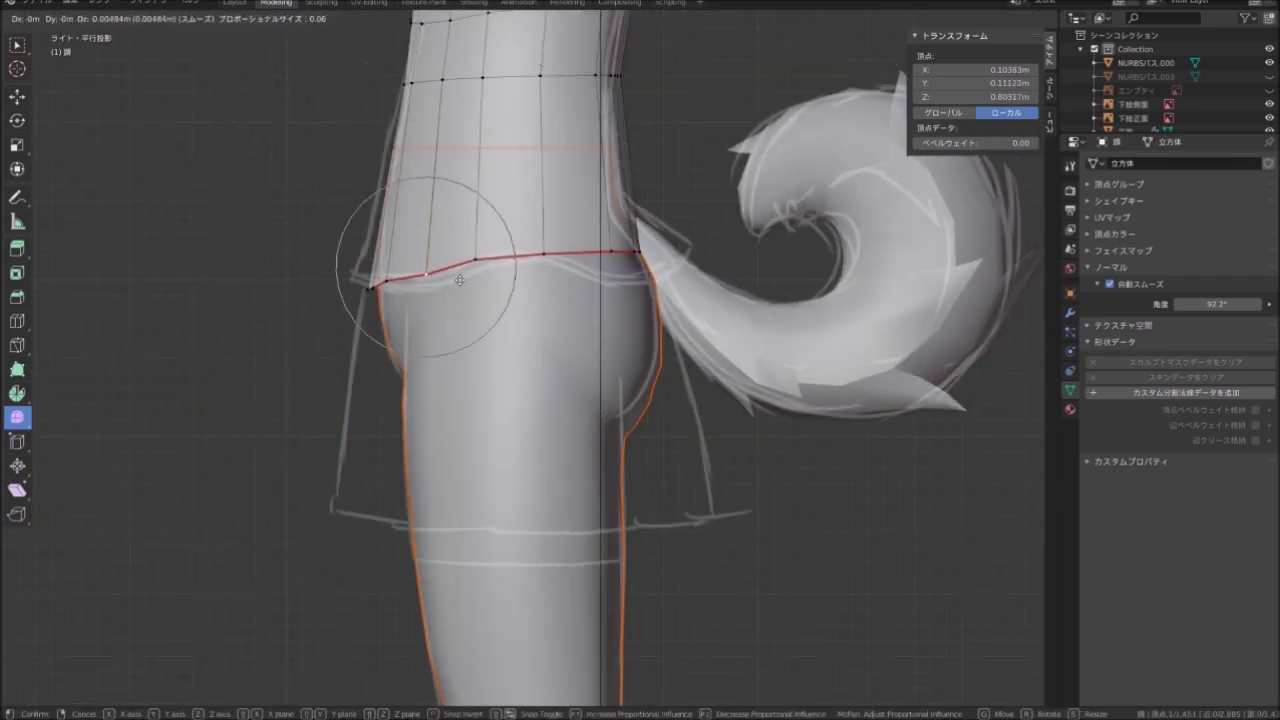
{"action": "left_click", "coordinate": [459, 284]}
{"action": "key", "text": "g"}
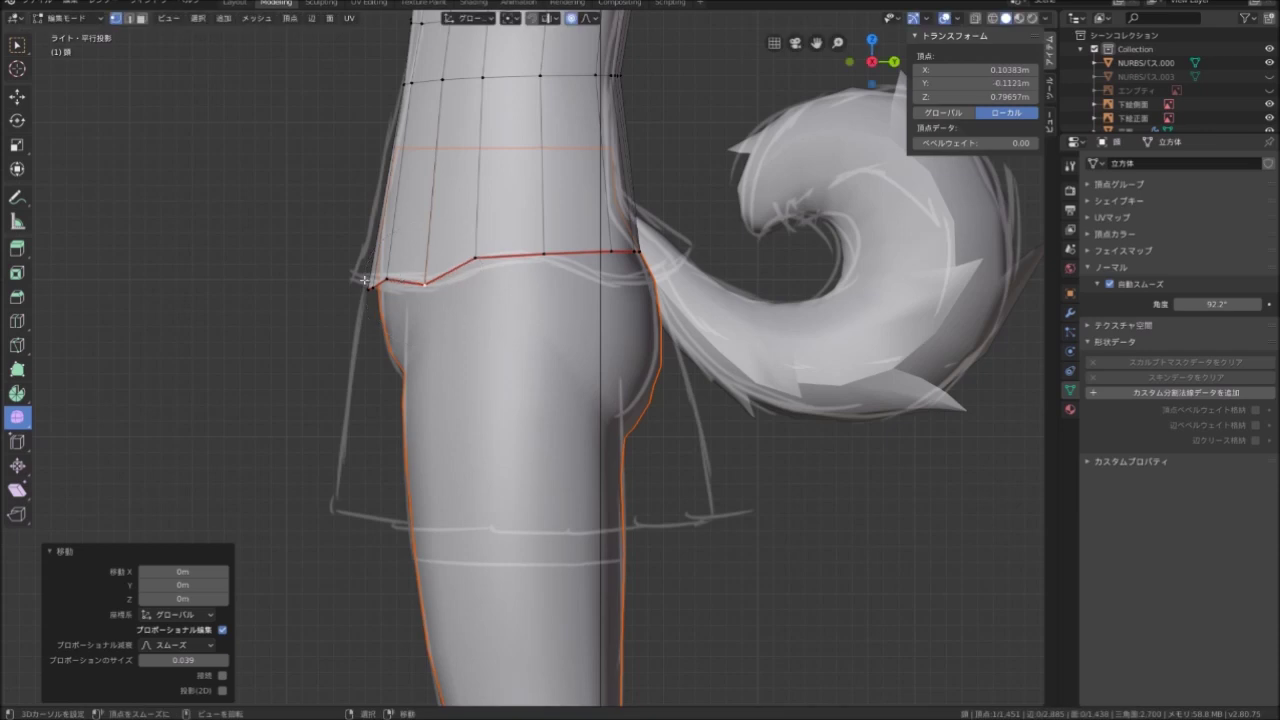
{"action": "left_click", "coordinate": [392, 278]}
{"action": "left_click", "coordinate": [389, 293]}
{"action": "left_click", "coordinate": [352, 284]}
{"action": "key", "text": "g"}
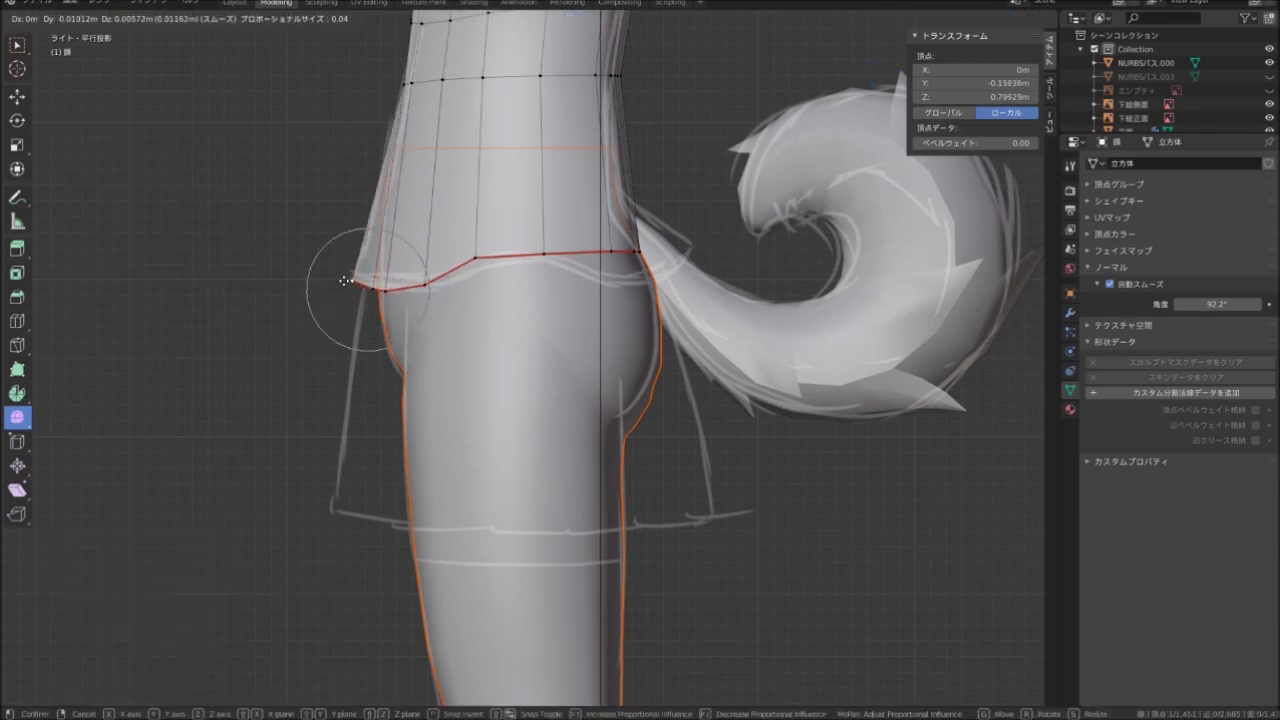
{"action": "left_click", "coordinate": [369, 287]}
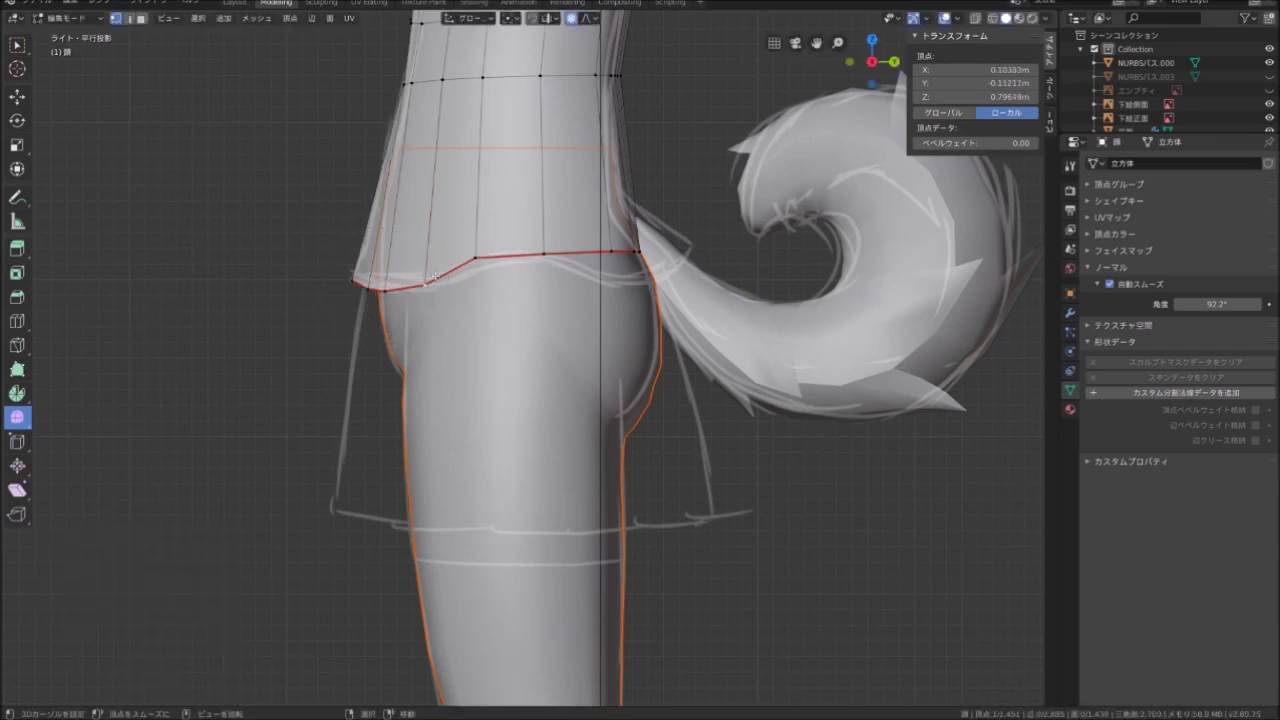
Adjust the middle and back hem vertices so the hem curves around the hips
{"action": "left_click", "coordinate": [537, 254]}
{"action": "key", "text": "g"}
{"action": "left_click", "coordinate": [537, 254]}
{"action": "left_click", "coordinate": [535, 257]}
{"action": "left_click", "coordinate": [614, 271]}
{"action": "key", "text": "g"}
{"action": "left_click", "coordinate": [617, 272]}
{"action": "left_click", "coordinate": [620, 270]}
{"action": "key", "text": "g"}
{"action": "left_click", "coordinate": [645, 268]}
{"action": "middle_click_drag", "start_coordinate": [645, 268], "coordinate": [752, 220]}
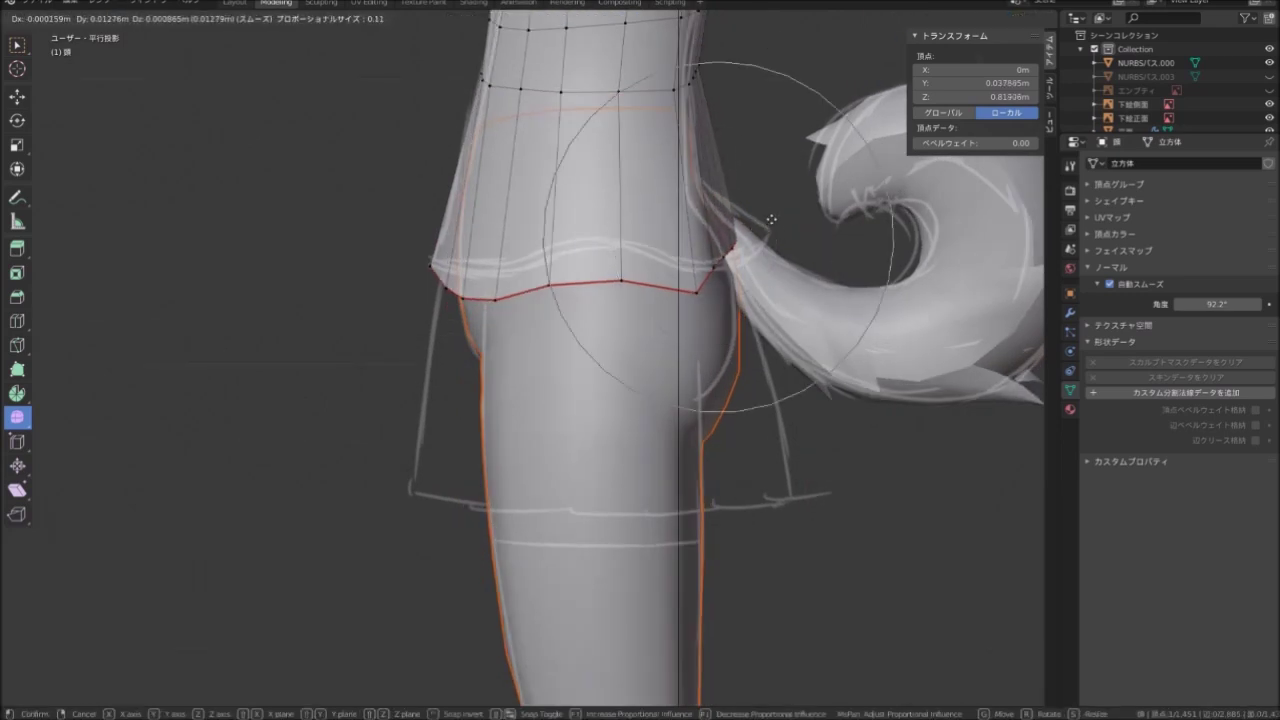
{"action": "left_click", "coordinate": [798, 213]}
Scale the new edge loop above the hem to 0.943
{"action": "mouse_move", "coordinate": [798, 213]}
{"action": "middle_mouse_down"}
{"action": "mouse_move", "coordinate": [651, 236]}
{"action": "mouse_move", "coordinate": [705, 210]}
{"action": "middle_mouse_up"}
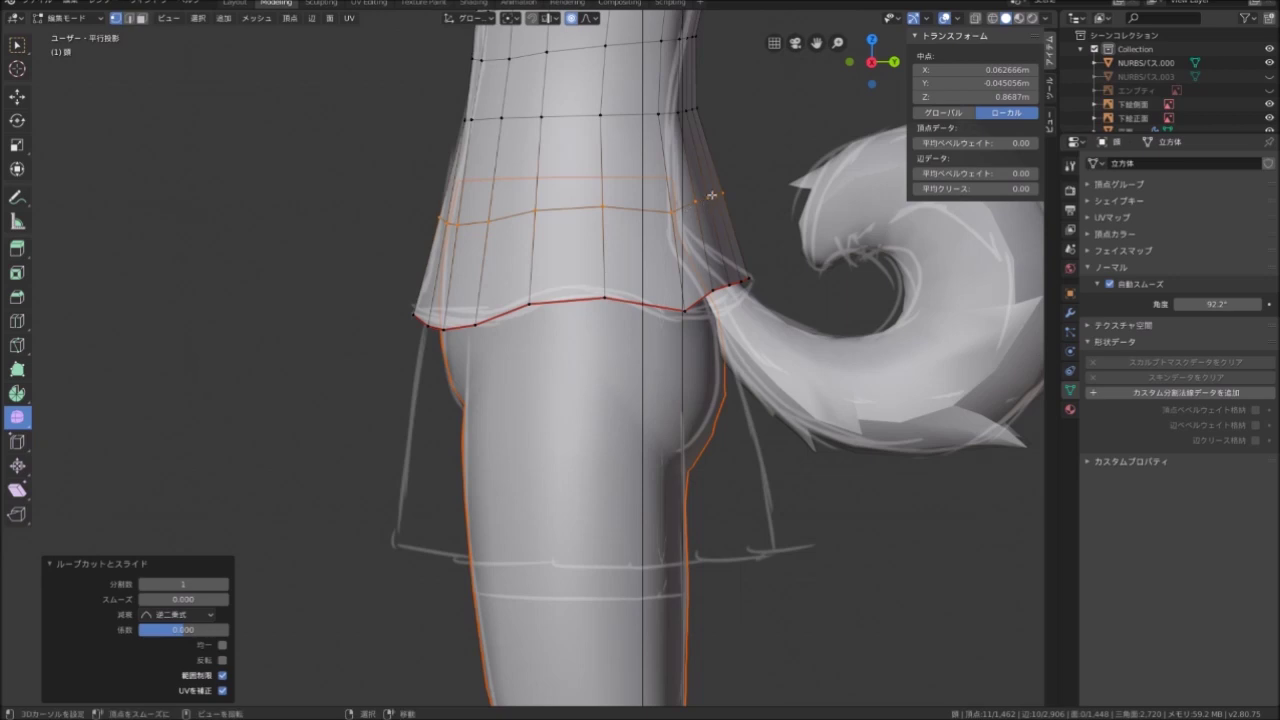
{"action": "key", "text": "g"}
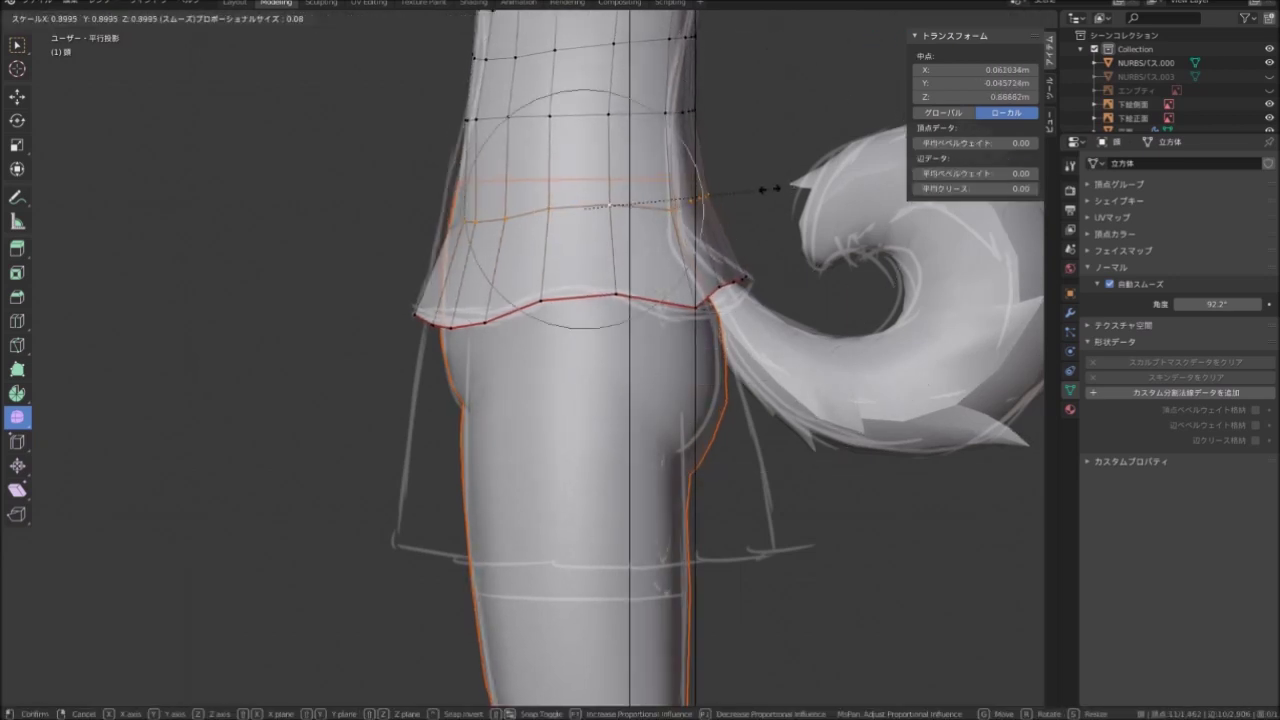
{"action": "left_click", "coordinate": [785, 187]}
Nudge vertices on the new loop with proportional falloff to round the back flare below the tail
{"action": "middle_click_drag", "start_coordinate": [785, 187], "coordinate": [440, 250]}
{"action": "key", "text": "g"}
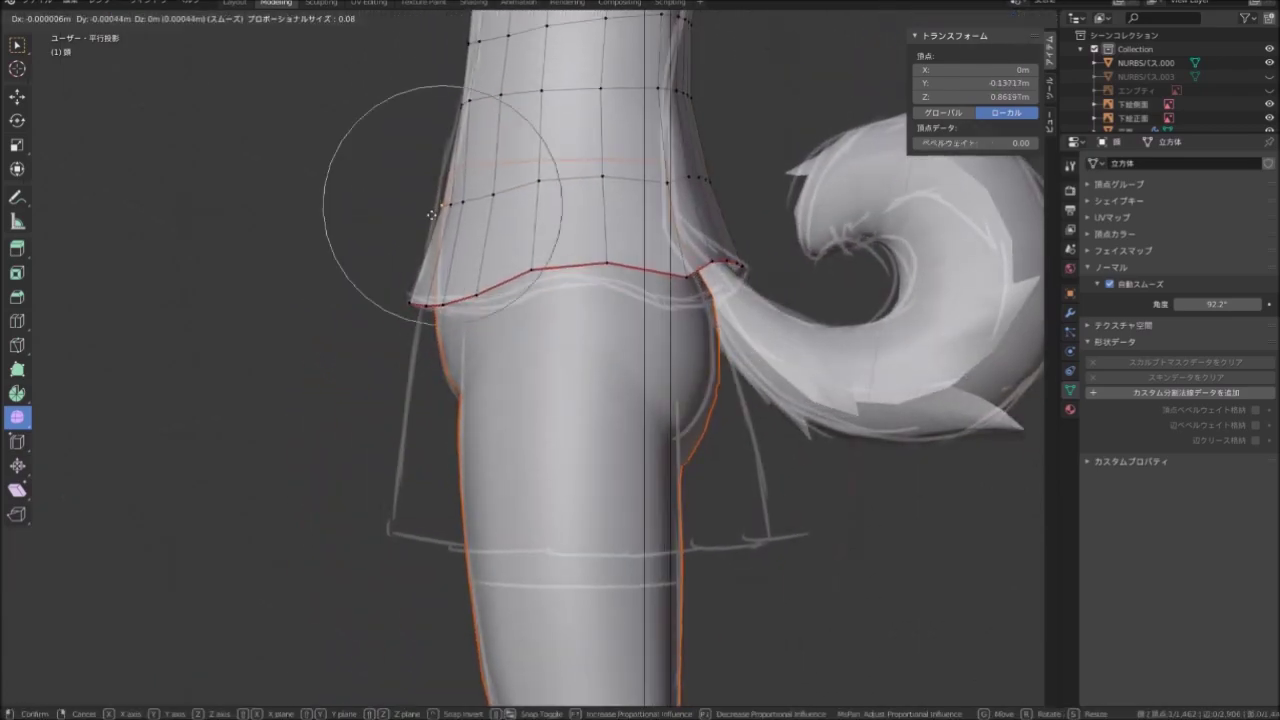
{"action": "left_click", "coordinate": [436, 252]}
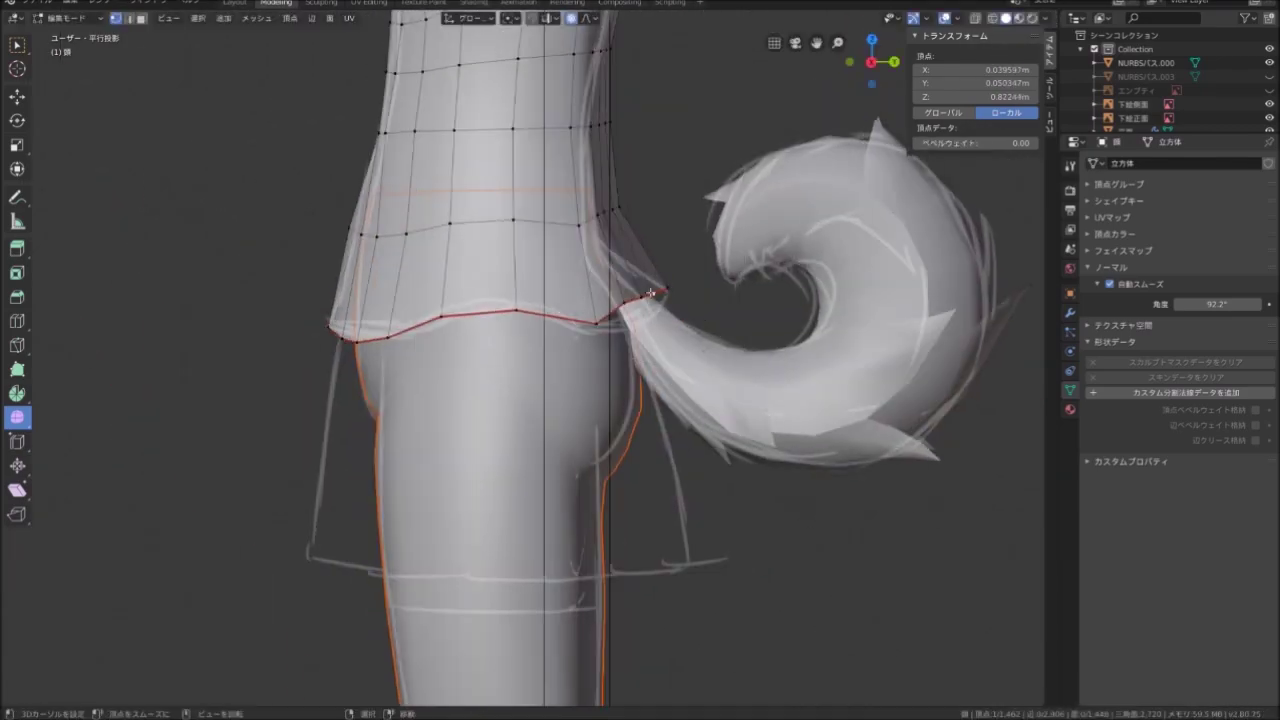
{"action": "mouse_move", "coordinate": [436, 252]}
{"action": "middle_mouse_down"}
{"action": "mouse_move", "coordinate": [464, 337]}
{"action": "mouse_move", "coordinate": [607, 359]}
{"action": "mouse_move", "coordinate": [306, 328]}
{"action": "mouse_move", "coordinate": [542, 296]}
{"action": "mouse_move", "coordinate": [562, 310]}
{"action": "middle_mouse_up"}
{"action": "key", "text": "g"}
{"action": "left_click", "coordinate": [464, 337]}
{"action": "key", "text": "g"}
{"action": "left_click", "coordinate": [607, 359]}
{"action": "scroll", "coordinate": [450, 340], "scroll_direction": "down", "scroll_amount": 5}
{"action": "scroll", "coordinate": [566, 312], "scroll_direction": "up", "scroll_amount": 1}
{"action": "scroll", "coordinate": [566, 312], "scroll_direction": "up", "scroll_amount": 1}
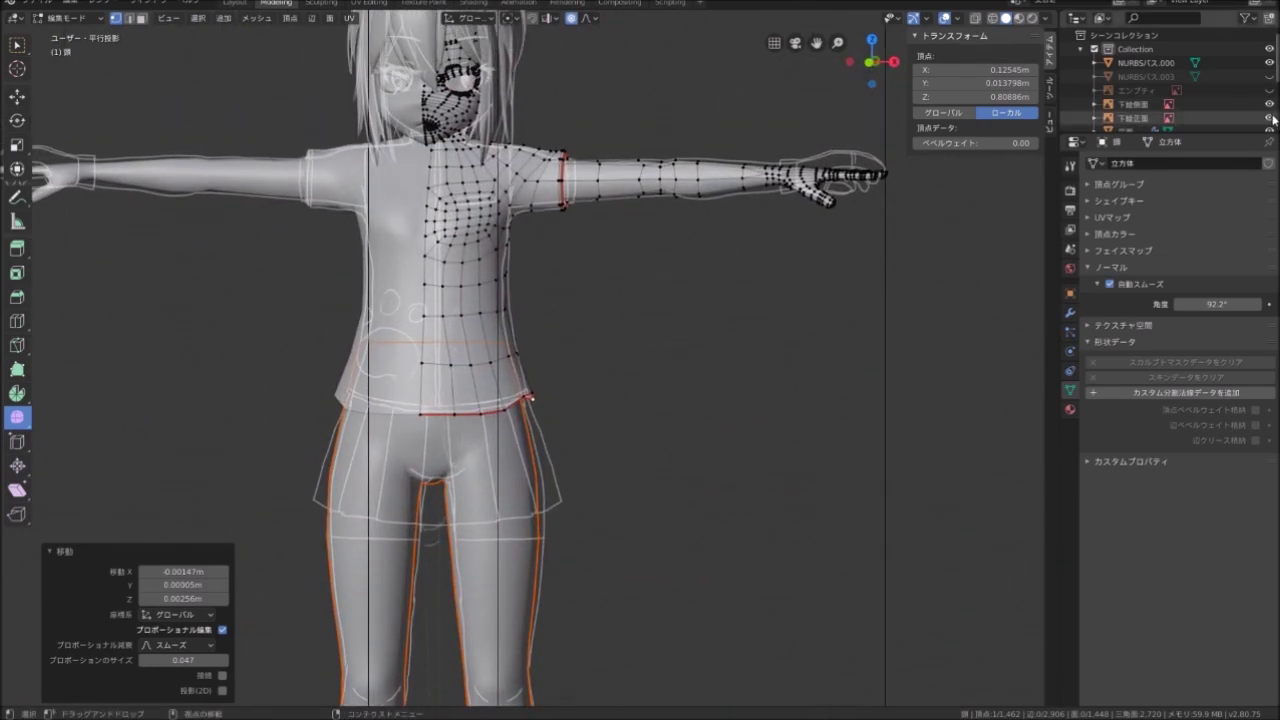
Orbit and zoom around the character to inspect the legs and tail from below
{"action": "scroll", "coordinate": [591, 193], "scroll_direction": "down", "scroll_amount": 3}
{"action": "middle_click_drag", "start_coordinate": [591, 193], "coordinate": [607, 230]}
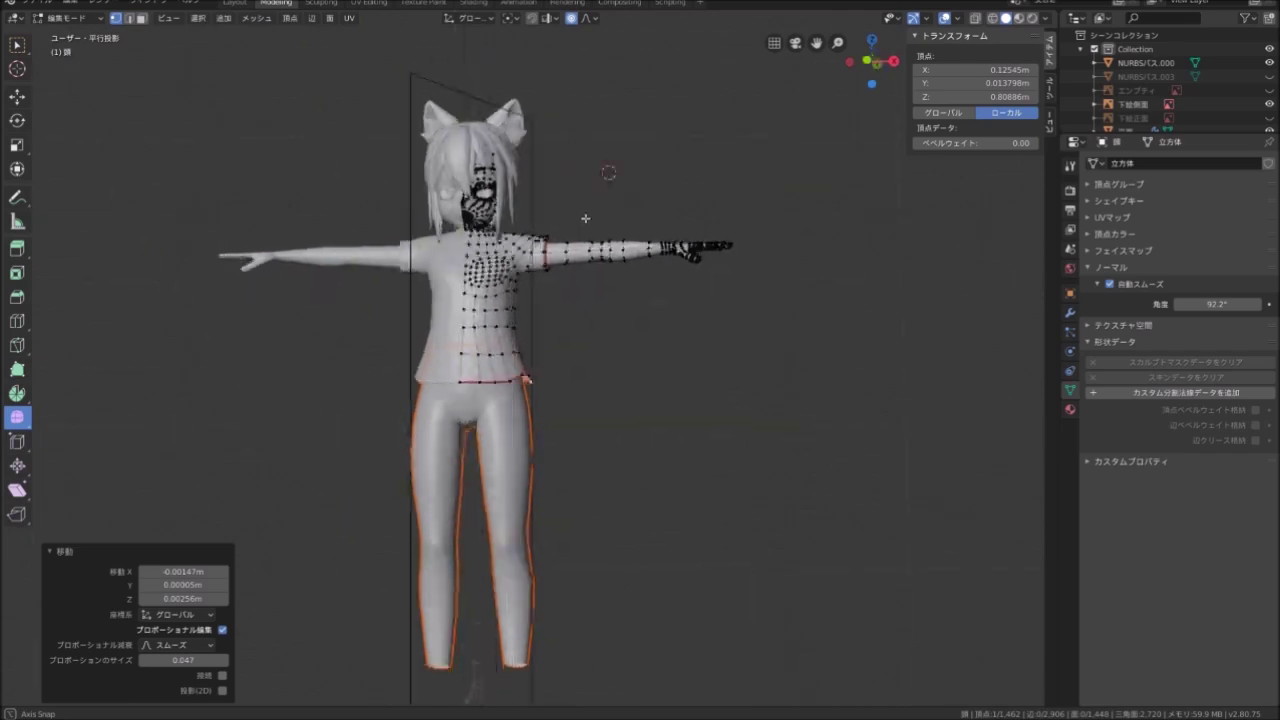
{"action": "scroll", "coordinate": [493, 272], "scroll_direction": "up", "scroll_amount": 3}
{"action": "middle_click_drag", "start_coordinate": [493, 272], "coordinate": [594, 283]}
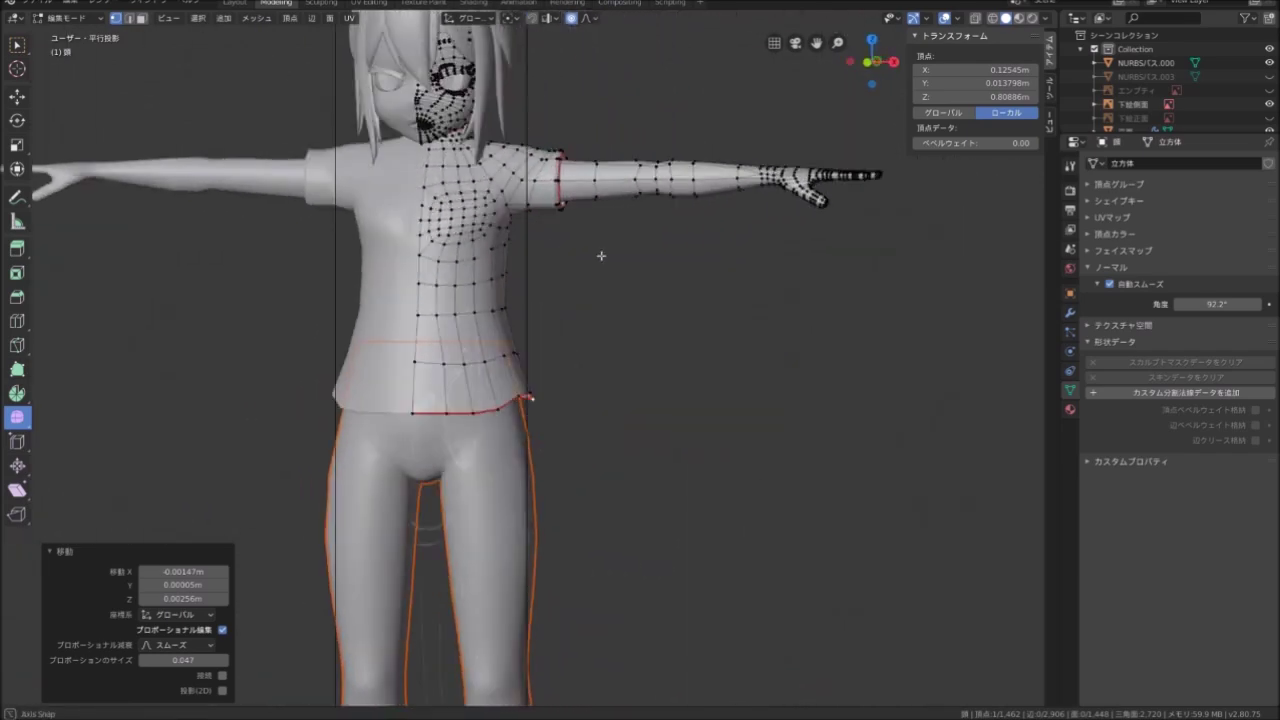
{"action": "mouse_move", "coordinate": [594, 283]}
{"action": "middle_mouse_down"}
{"action": "mouse_move", "coordinate": [554, 246]}
{"action": "mouse_move", "coordinate": [618, 244]}
{"action": "mouse_move", "coordinate": [600, 257]}
{"action": "mouse_move", "coordinate": [574, 206]}
{"action": "mouse_move", "coordinate": [461, 79]}
{"action": "middle_mouse_up"}
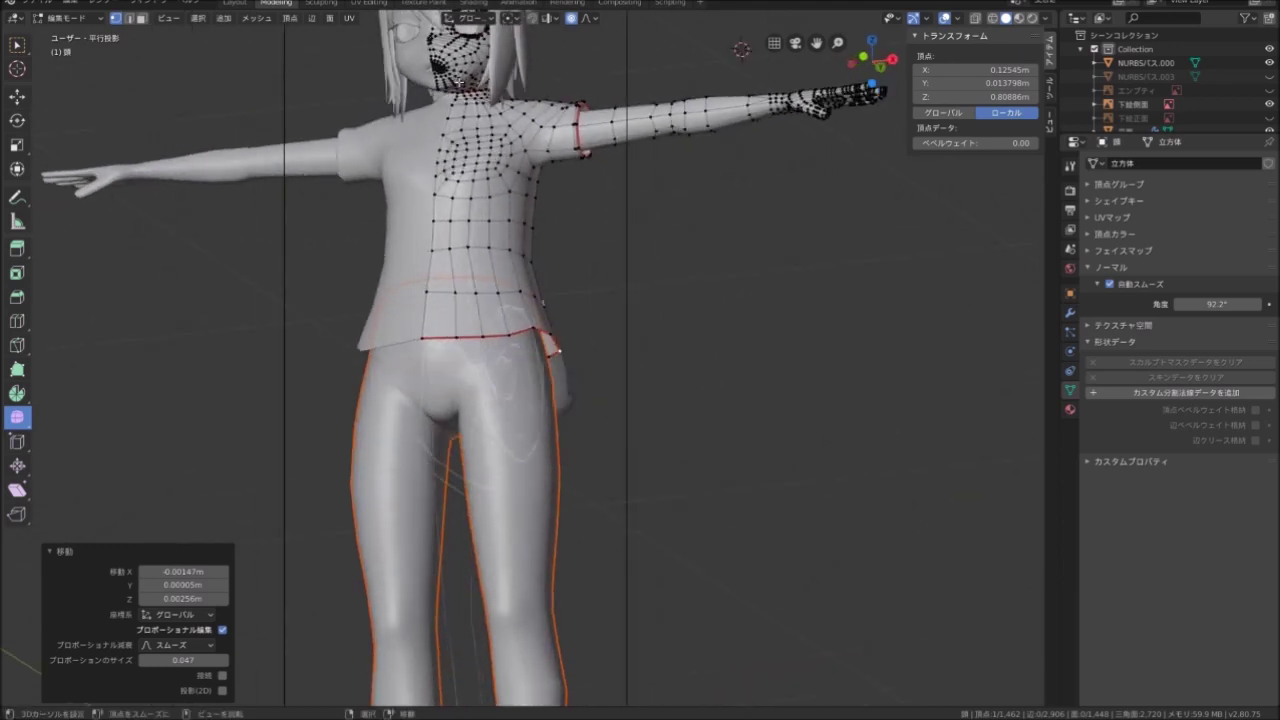
{"action": "mouse_move", "coordinate": [448, 345]}
{"action": "middle_mouse_down"}
{"action": "mouse_move", "coordinate": [557, 286]}
{"action": "mouse_move", "coordinate": [560, 172]}
{"action": "mouse_move", "coordinate": [494, 203]}
{"action": "middle_mouse_up"}
{"action": "scroll", "coordinate": [557, 286], "scroll_direction": "up", "scroll_amount": 3}
{"action": "scroll", "coordinate": [540, 180], "scroll_direction": "up", "scroll_amount": 3}
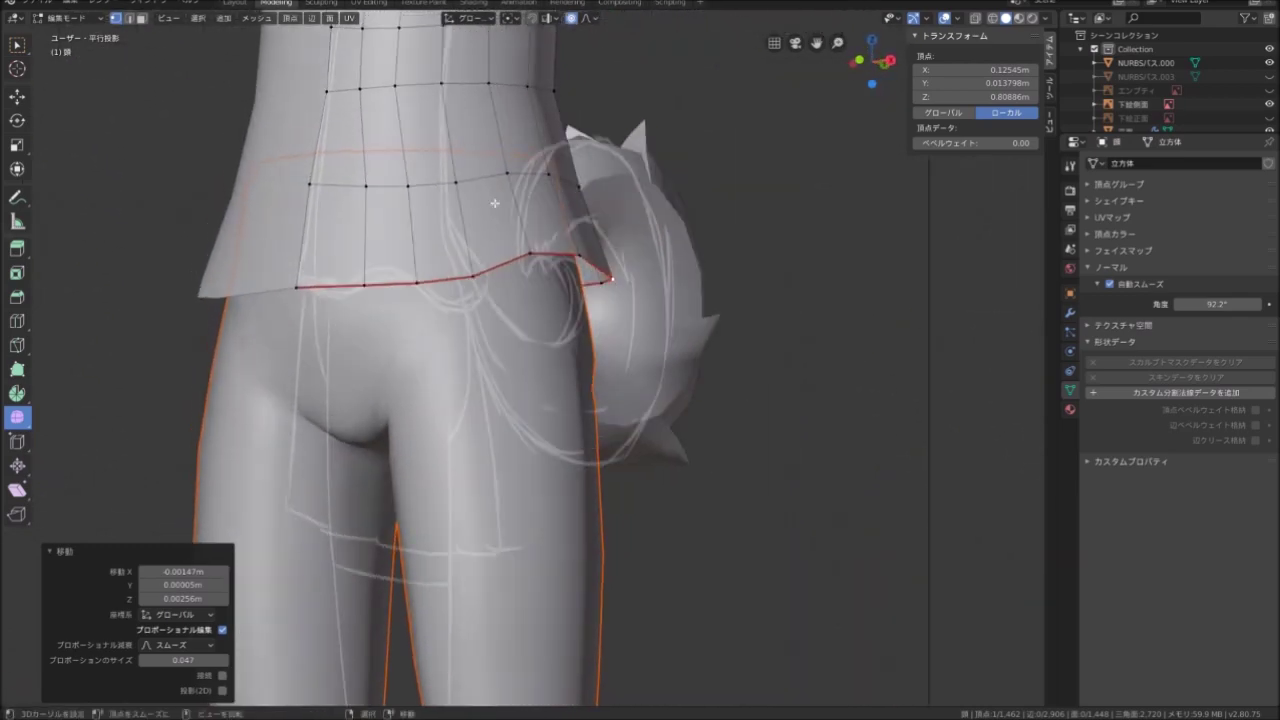
{"action": "scroll", "coordinate": [1268, 127], "scroll_direction": "down", "scroll_amount": 5}
Switch to Object Mode, hide the shirt so only the leg mesh 脚.003 shows, and edit it
{"action": "left_click", "coordinate": [1269, 104]}
{"action": "left_click", "coordinate": [1269, 104]}
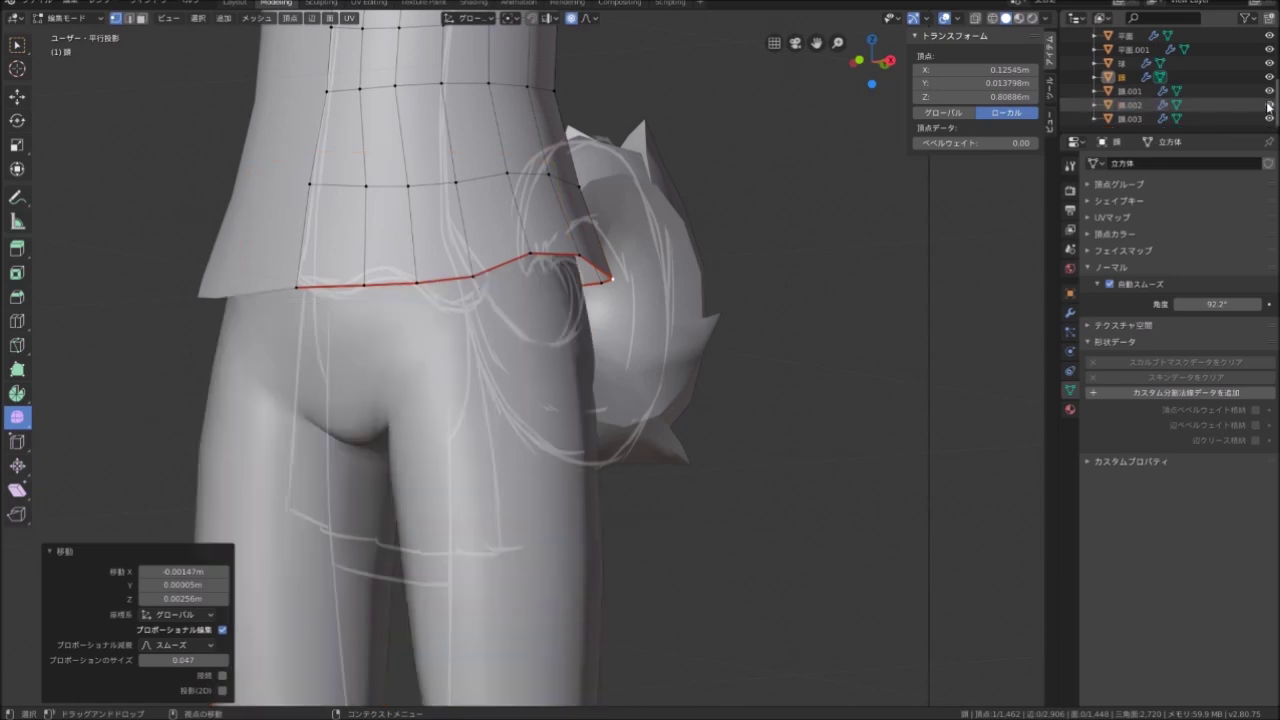
{"action": "left_click", "coordinate": [67, 29]}
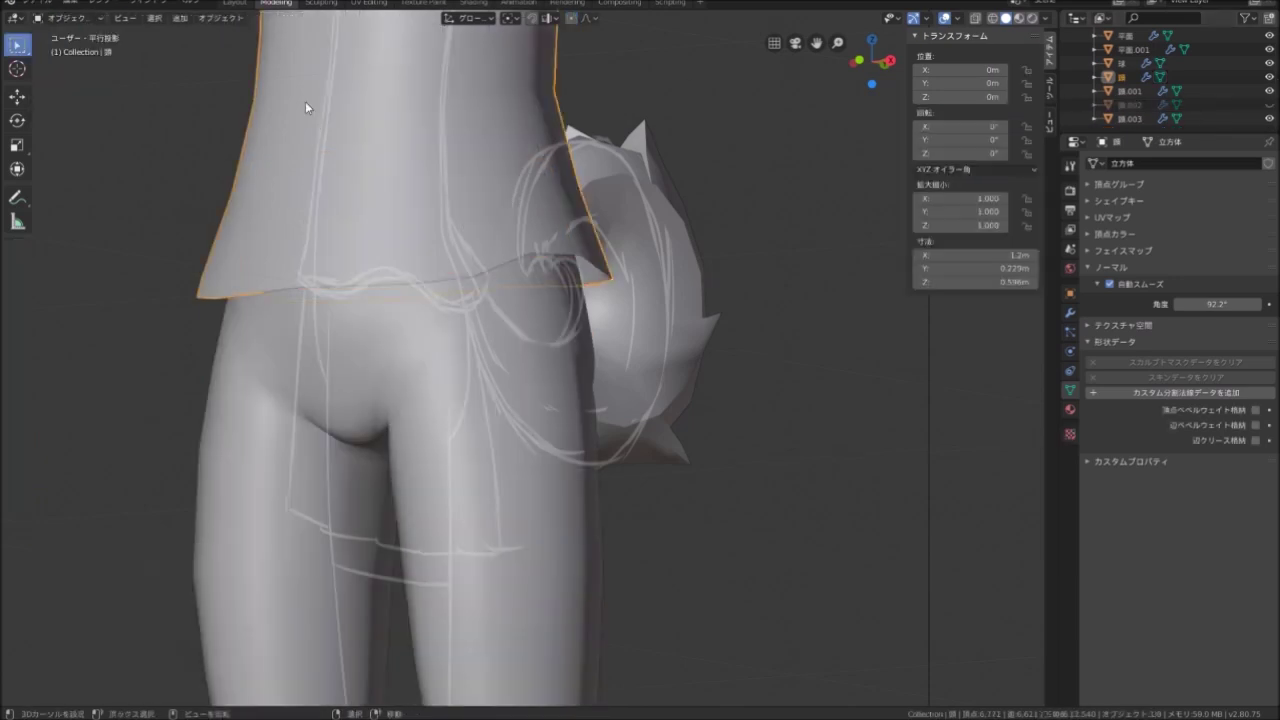
{"action": "scroll", "coordinate": [501, 216], "scroll_direction": "down", "scroll_amount": 4}
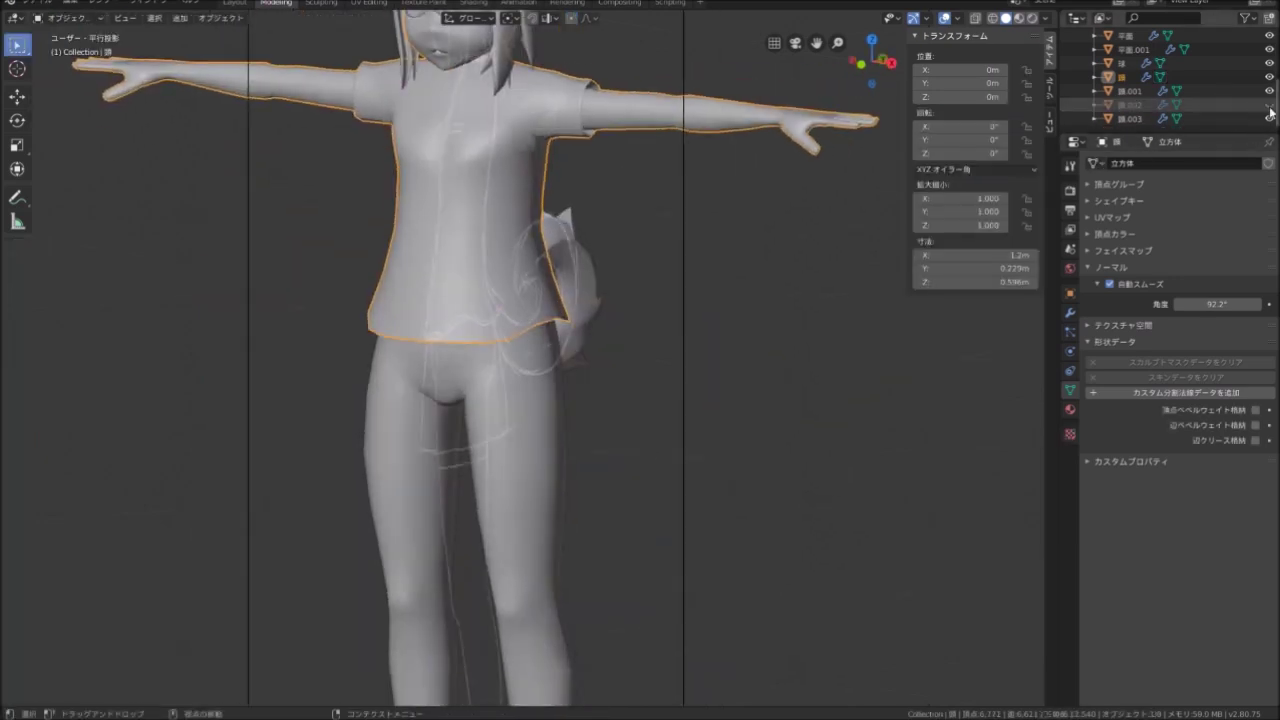
{"action": "left_click", "coordinate": [1269, 118]}
{"action": "left_click", "coordinate": [1269, 118]}
{"action": "left_click", "coordinate": [1270, 78]}
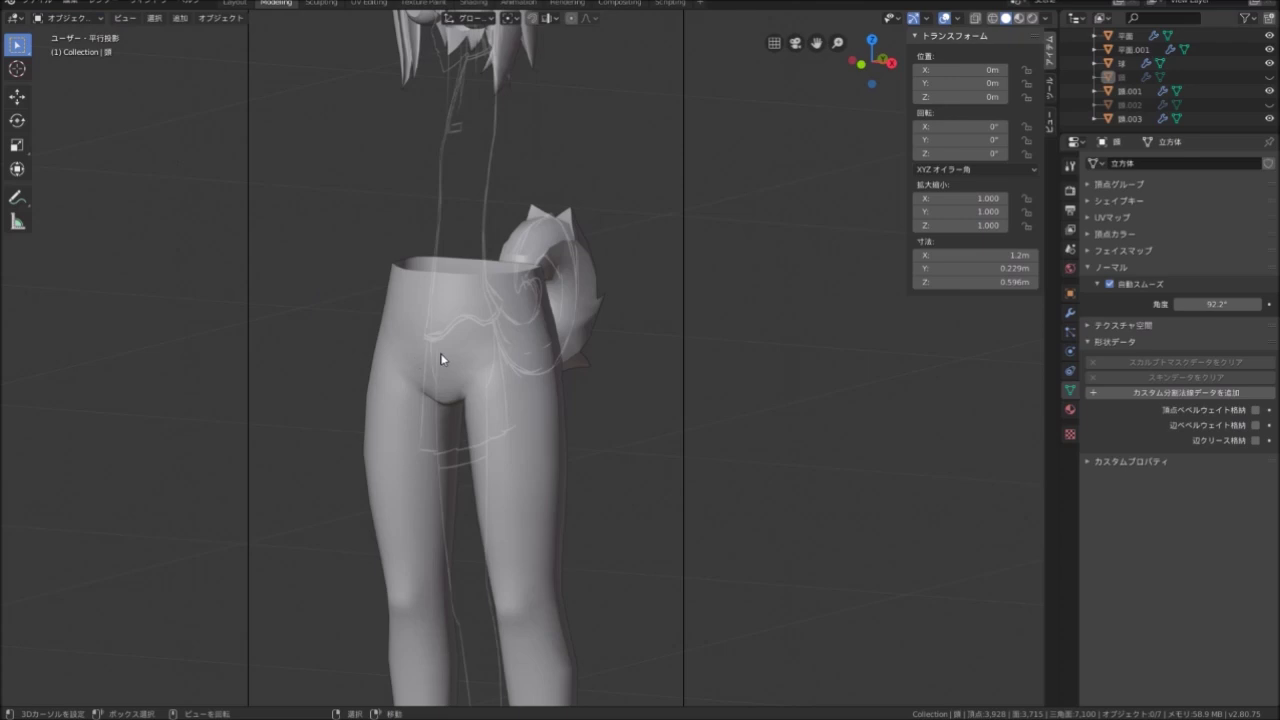
{"action": "left_click", "coordinate": [82, 51]}
Select the whole connected leg mesh, viewing it around the waist opening
{"action": "mouse_move", "coordinate": [400, 300]}
{"action": "middle_mouse_down"}
{"action": "mouse_move", "coordinate": [310, 243]}
{"action": "mouse_move", "coordinate": [343, 256]}
{"action": "middle_mouse_up"}
{"action": "scroll", "coordinate": [310, 243], "scroll_direction": "up", "scroll_amount": 2}
{"action": "scroll", "coordinate": [309, 243], "scroll_direction": "down", "scroll_amount": 2}
{"action": "scroll", "coordinate": [309, 251], "scroll_direction": "down", "scroll_amount": 2}
{"action": "middle_click_drag", "start_coordinate": [360, 254], "coordinate": [436, 282]}
{"action": "scroll", "coordinate": [436, 283], "scroll_direction": "up", "scroll_amount": 1}
{"action": "scroll", "coordinate": [445, 260], "scroll_direction": "up", "scroll_amount": 2}
{"action": "scroll", "coordinate": [457, 235], "scroll_direction": "up", "scroll_amount": 2}
{"action": "key", "text": "l"}
{"action": "middle_click_drag", "start_coordinate": [459, 236], "coordinate": [436, 355]}
{"action": "scroll", "coordinate": [436, 355], "scroll_direction": "down", "scroll_amount": 3}
{"action": "scroll", "coordinate": [436, 355], "scroll_direction": "up", "scroll_amount": 3}
{"action": "middle_click_drag", "start_coordinate": [488, 308], "coordinate": [499, 325]}
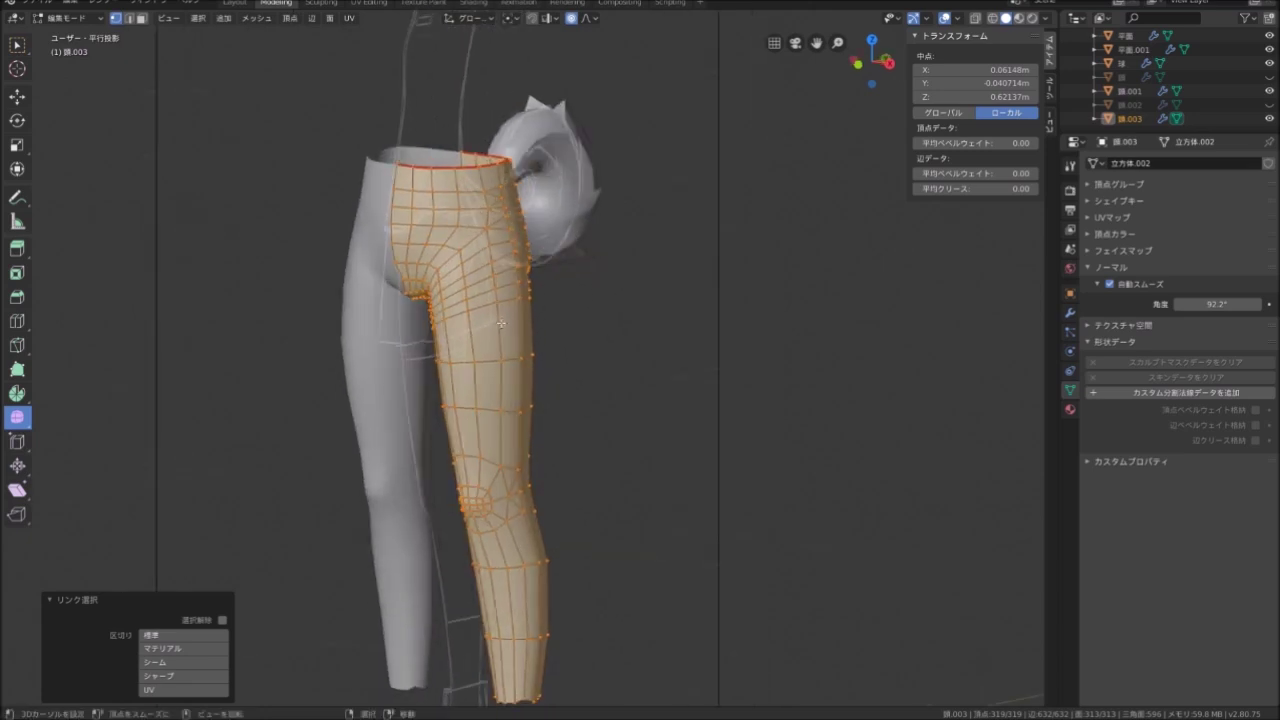
Try thickening the leg by extruding it and shrink/fattening the copy, then undo it
{"action": "key", "text": "e"}
{"action": "right_click", "coordinate": [540, 318]}
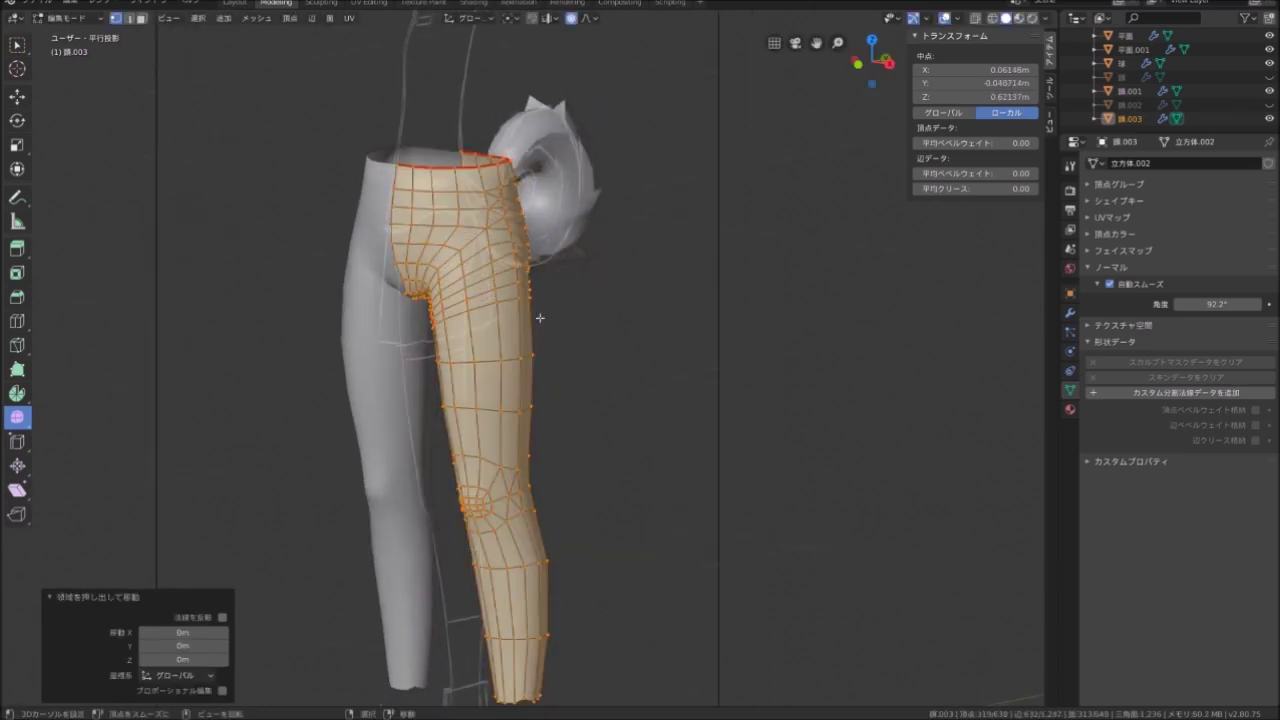
{"action": "key", "text": "alt+s"}
{"action": "left_click", "coordinate": [600, 294]}
{"action": "scroll", "coordinate": [600, 294], "scroll_direction": "up", "scroll_amount": 2}
{"action": "middle_click_drag", "start_coordinate": [483, 286], "coordinate": [660, 232]}
{"action": "key", "text": "ctrl+z"}
{"action": "key", "text": "ctrl+z"}
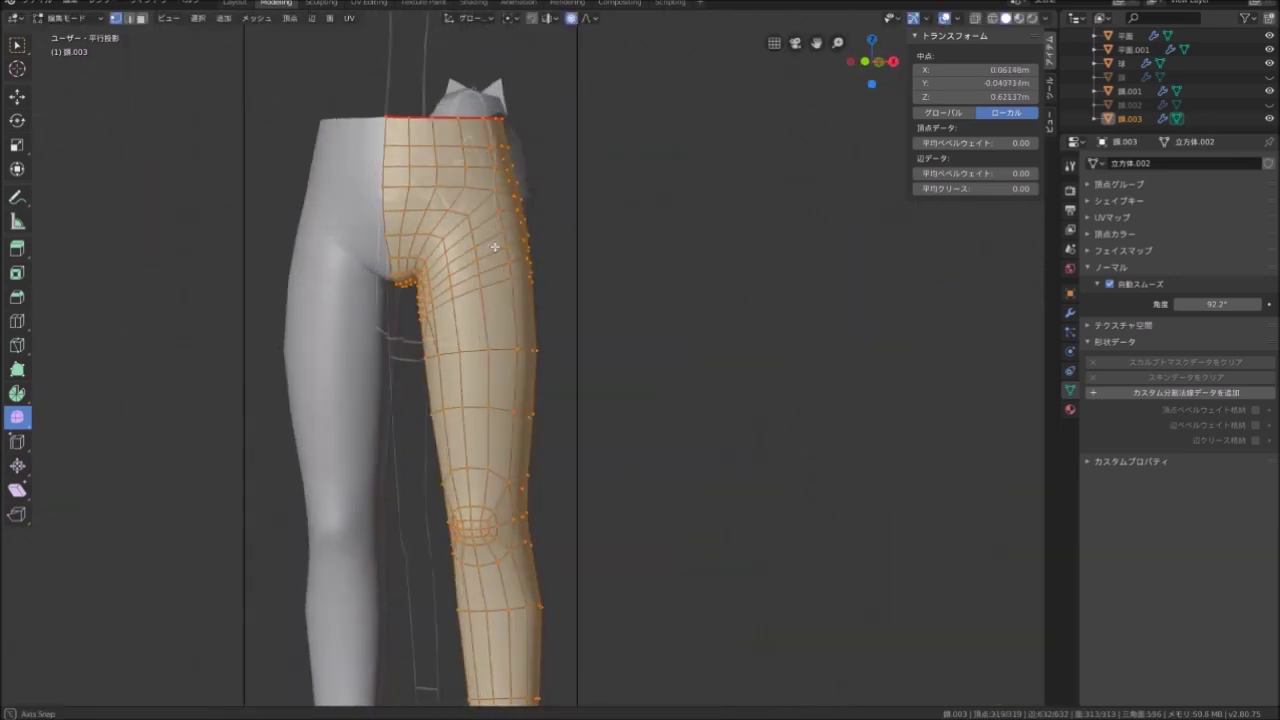
Return the pants to Object Mode, reframe the model, and bring up the Add menu
{"action": "scroll", "coordinate": [285, 122], "scroll_direction": "down", "scroll_amount": 3}
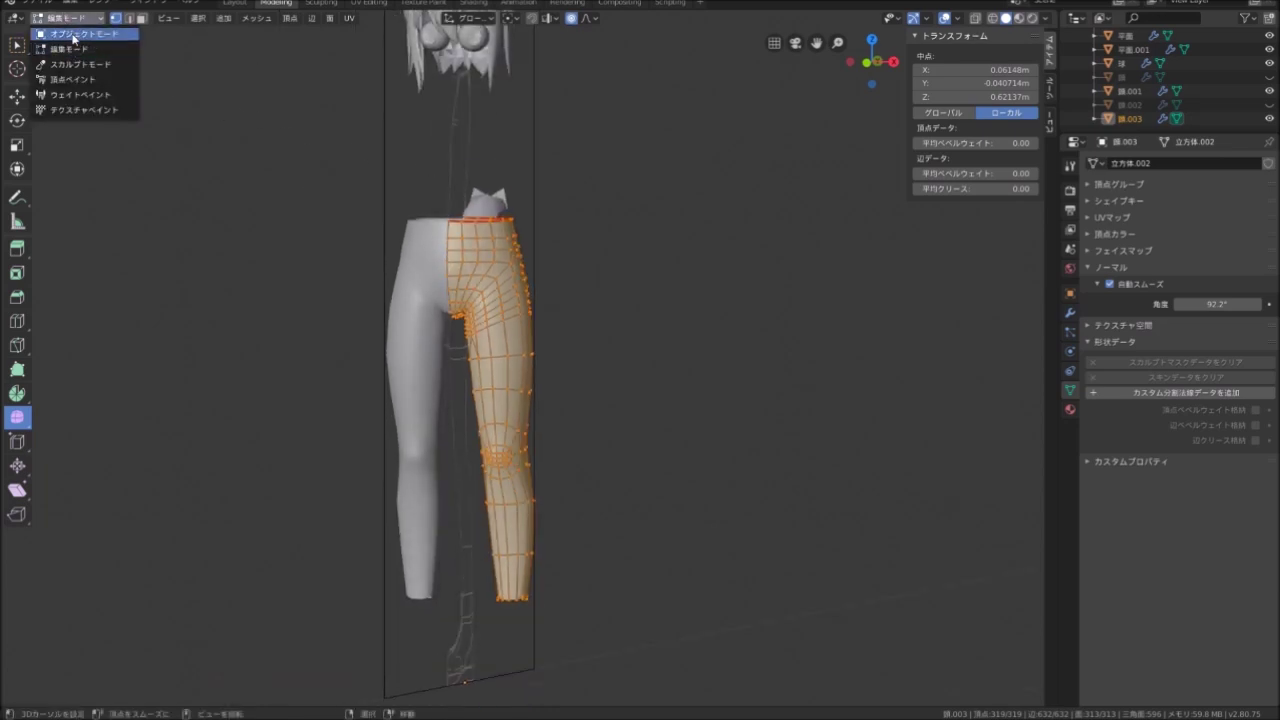
{"action": "left_click", "coordinate": [73, 34]}
{"action": "scroll", "coordinate": [351, 194], "scroll_direction": "down", "scroll_amount": 3}
{"action": "scroll", "coordinate": [460, 334], "scroll_direction": "up", "scroll_amount": 2}
{"action": "mouse_move", "coordinate": [460, 334]}
{"action": "middle_mouse_down", "text": "shift"}
{"action": "mouse_move", "coordinate": [466, 296]}
{"action": "mouse_move", "coordinate": [567, 356]}
{"action": "middle_mouse_up", "text": "shift"}
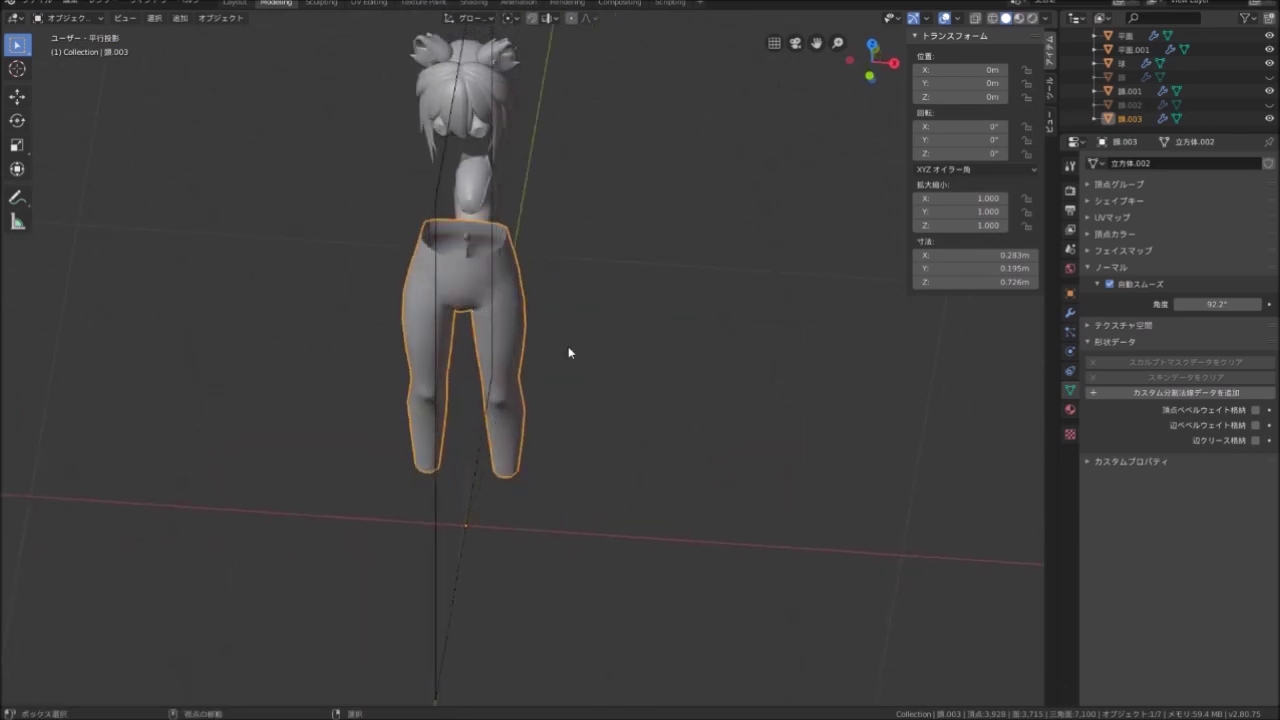
{"action": "scroll", "coordinate": [570, 352], "scroll_direction": "down", "scroll_amount": 5}
{"action": "scroll", "coordinate": [581, 404], "scroll_direction": "up", "scroll_amount": 2}
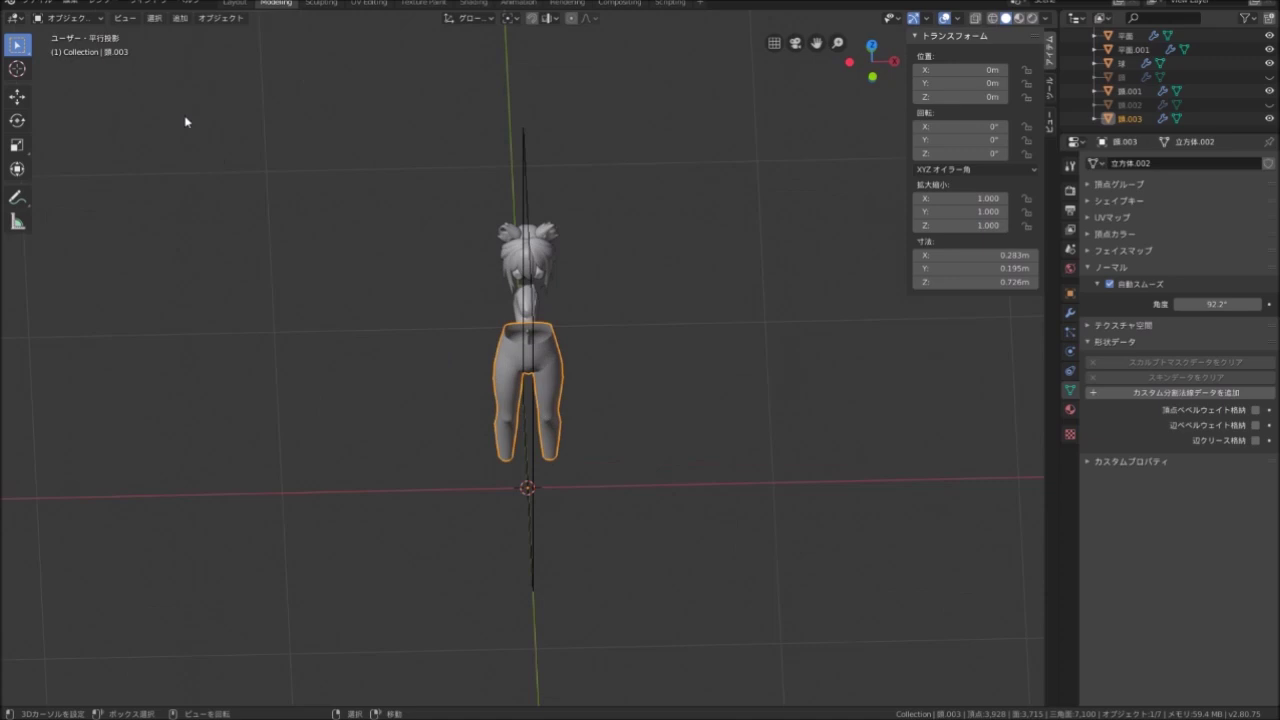
{"action": "left_click", "coordinate": [182, 20]}
{"action": "mouse_move", "coordinate": [235, 34]}
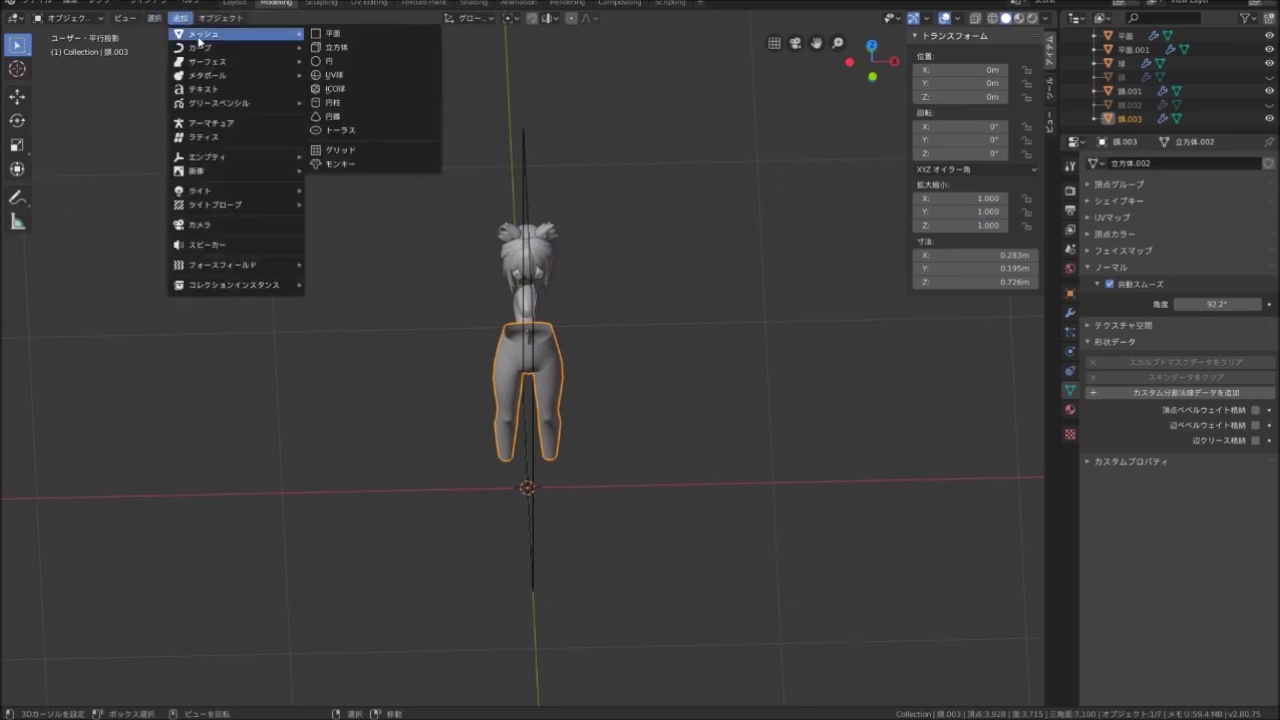
Add a 20-vertex cylinder with Cap Fill Type Nothing around the character and enter Edit Mode
{"action": "left_click", "coordinate": [347, 103]}
{"action": "scroll", "coordinate": [700, 330], "scroll_direction": "down", "scroll_amount": 3}
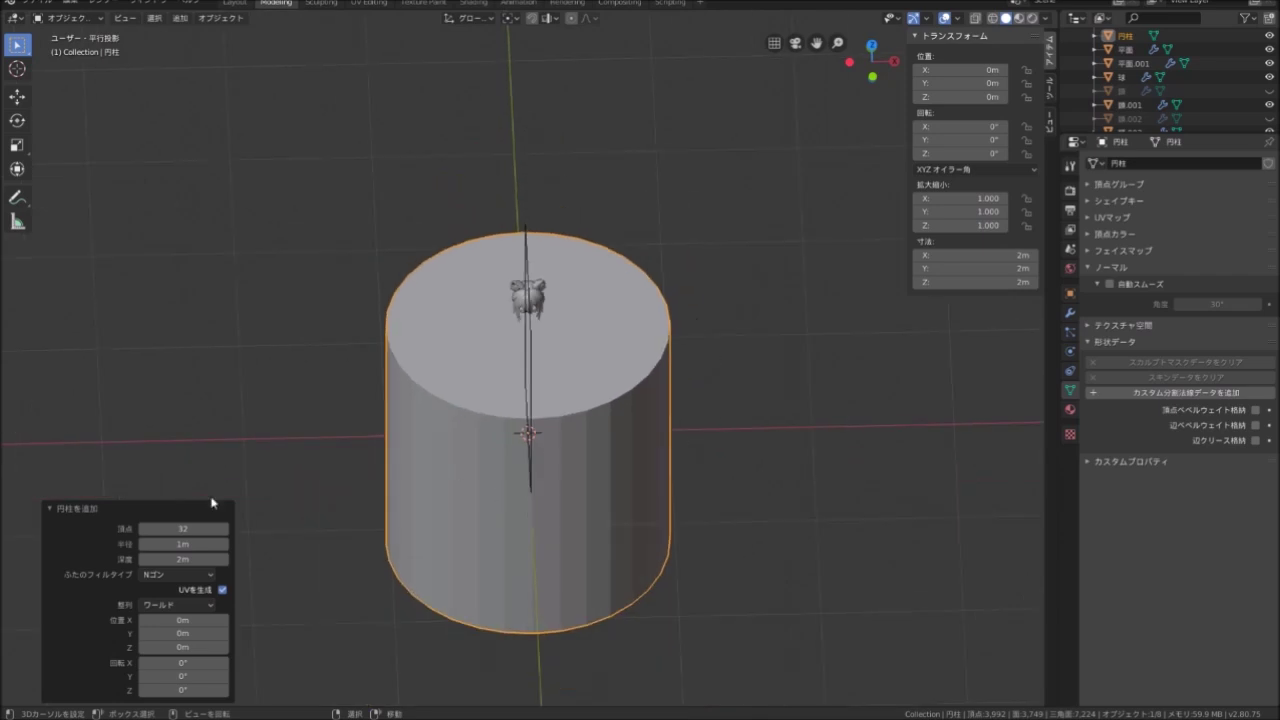
{"action": "left_click_drag", "start_coordinate": [183, 528], "coordinate": [160, 528]}
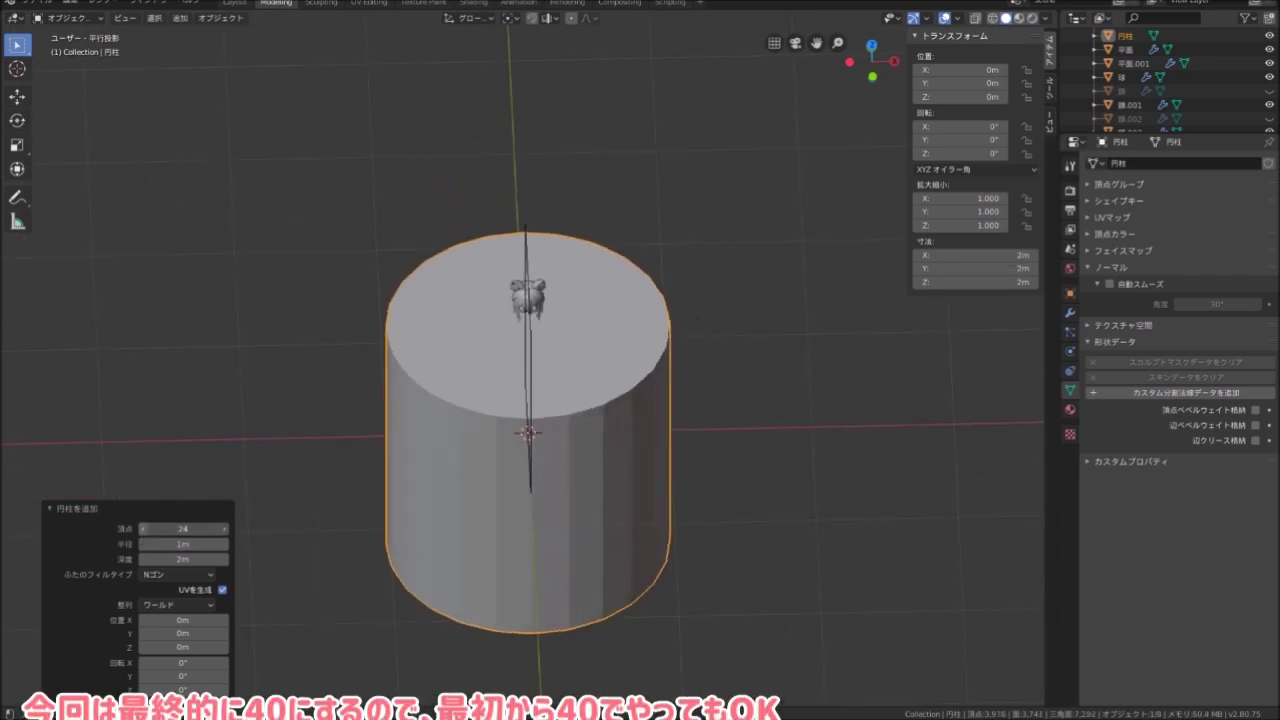
{"action": "middle_click_drag", "start_coordinate": [596, 512], "coordinate": [518, 436]}
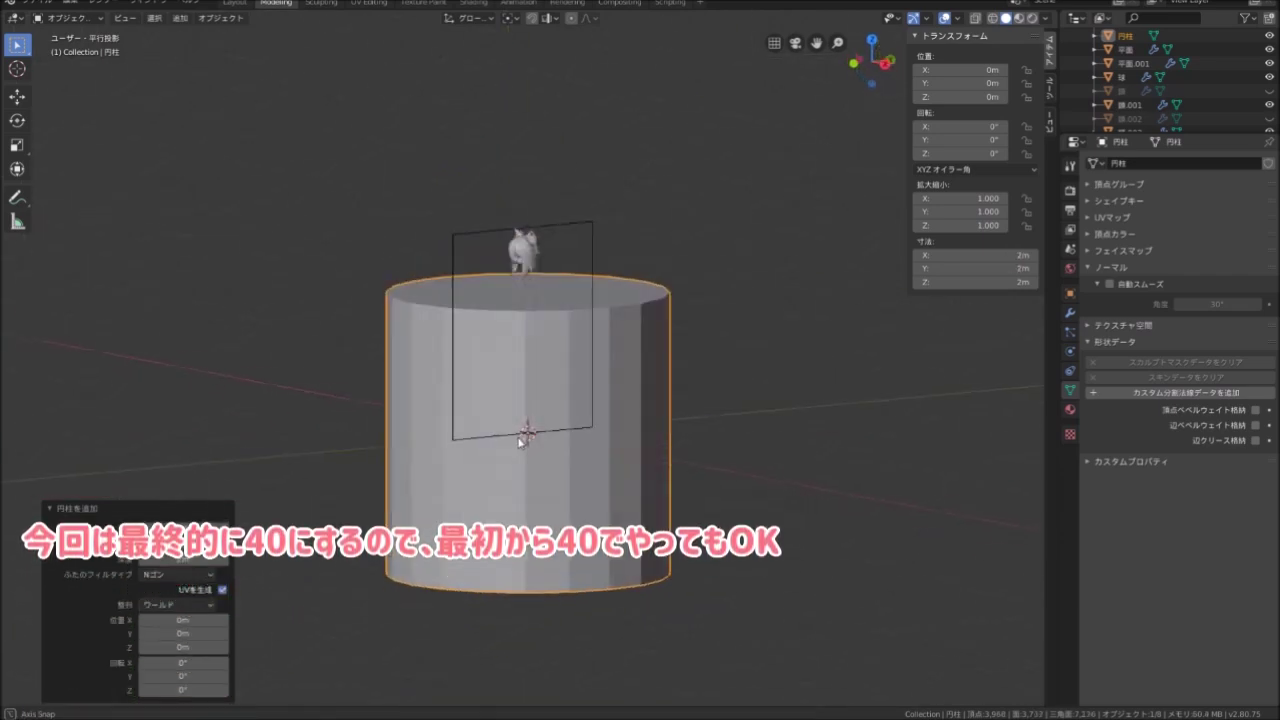
{"action": "scroll", "coordinate": [518, 436], "scroll_direction": "up", "scroll_amount": 2}
{"action": "left_click", "coordinate": [177, 575]}
{"action": "left_click", "coordinate": [176, 592]}
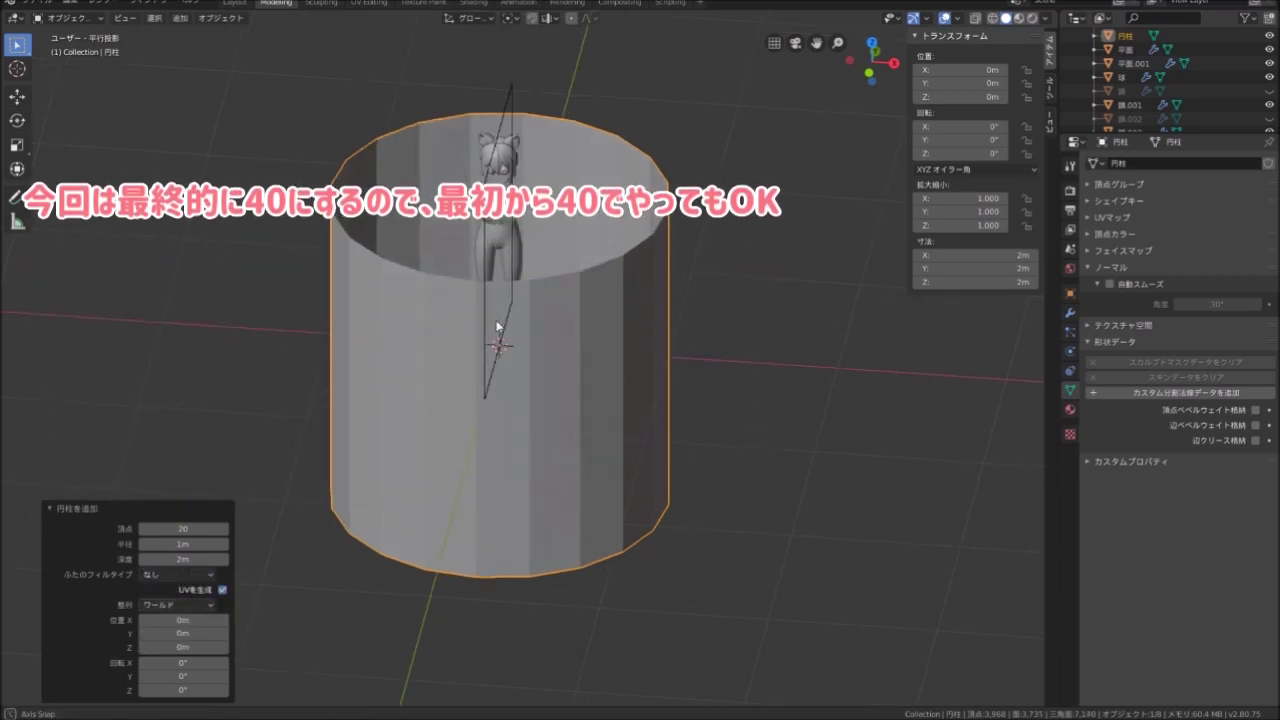
{"action": "middle_click_drag", "start_coordinate": [493, 310], "coordinate": [526, 384]}
{"action": "left_click", "coordinate": [65, 18]}
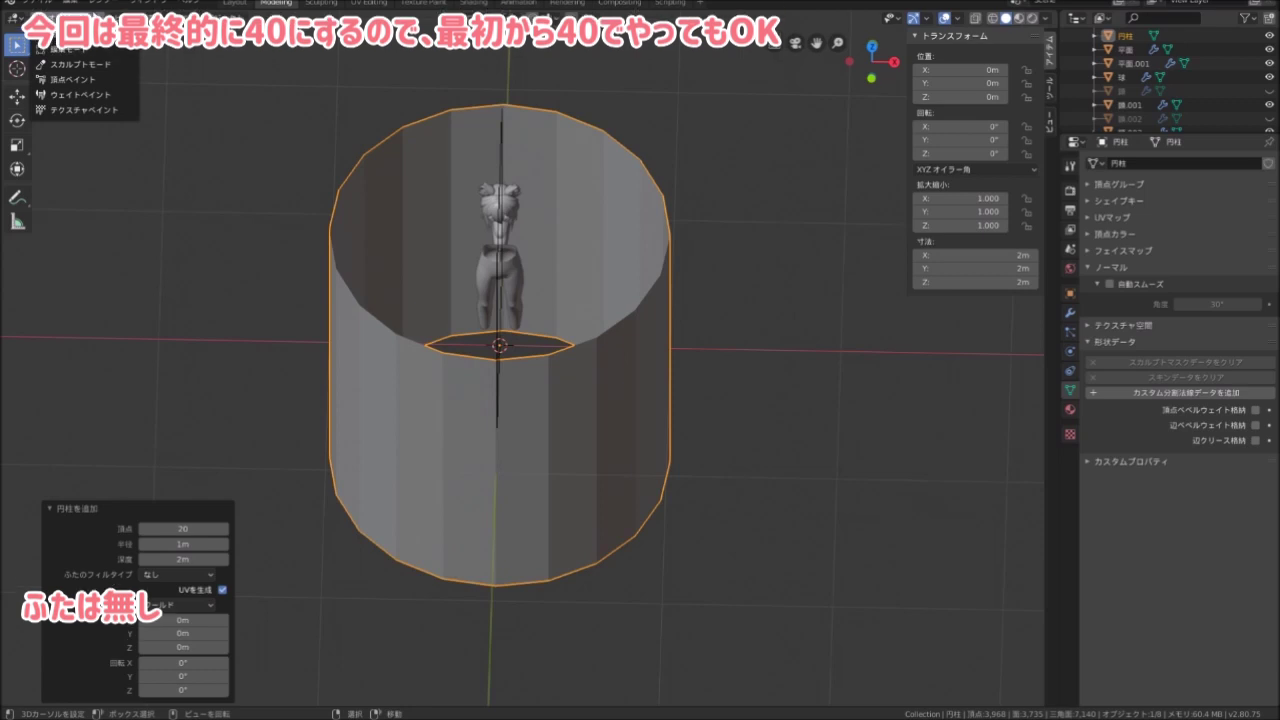
{"action": "left_click", "coordinate": [75, 40]}
{"action": "key", "text": "alt+a"}
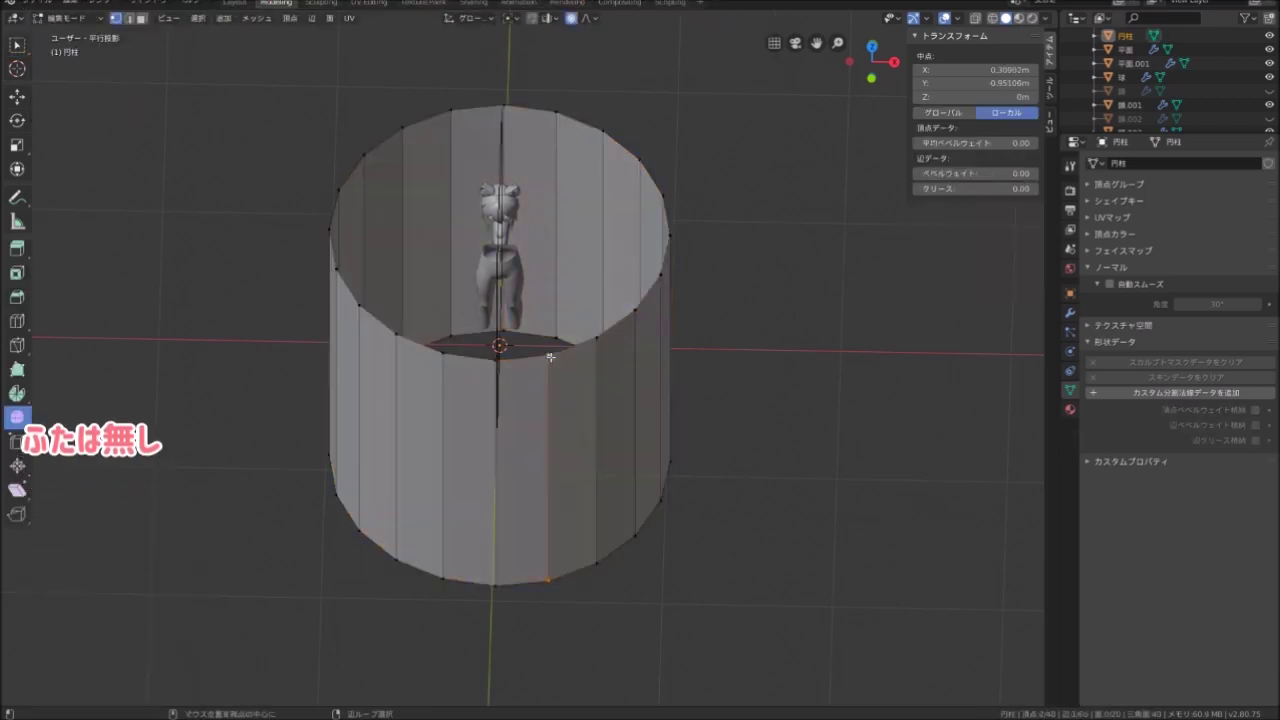
Try repositioning a few bottom-ring vertices of the cylinder
{"action": "middle_click_drag", "start_coordinate": [523, 376], "coordinate": [523, 509]}
{"action": "left_click", "coordinate": [505, 452]}
{"action": "key", "text": "g"}
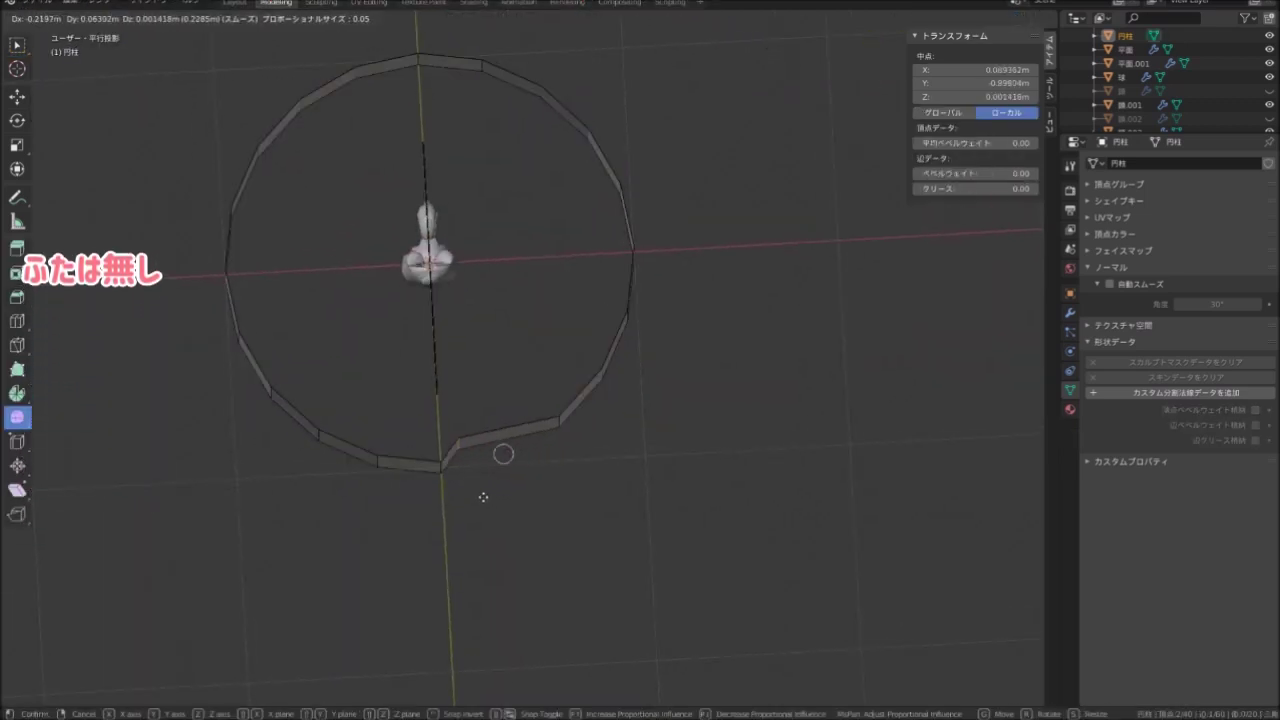
{"action": "left_click", "coordinate": [441, 488]}
{"action": "mouse_move", "coordinate": [620, 344]}
{"action": "middle_mouse_down"}
{"action": "mouse_move", "coordinate": [574, 271]}
{"action": "mouse_move", "coordinate": [536, 468]}
{"action": "mouse_move", "coordinate": [537, 357]}
{"action": "mouse_move", "coordinate": [577, 300]}
{"action": "mouse_move", "coordinate": [478, 360]}
{"action": "mouse_move", "coordinate": [486, 437]}
{"action": "mouse_move", "coordinate": [391, 371]}
{"action": "mouse_move", "coordinate": [482, 362]}
{"action": "mouse_move", "coordinate": [451, 369]}
{"action": "mouse_move", "coordinate": [449, 449]}
{"action": "mouse_move", "coordinate": [470, 450]}
{"action": "mouse_move", "coordinate": [509, 337]}
{"action": "mouse_move", "coordinate": [401, 407]}
{"action": "middle_mouse_up"}
{"action": "key", "text": "g"}
{"action": "left_click", "coordinate": [536, 468]}
Select all the cylinder's vertices with its original shape intact
{"action": "key", "text": "a"}
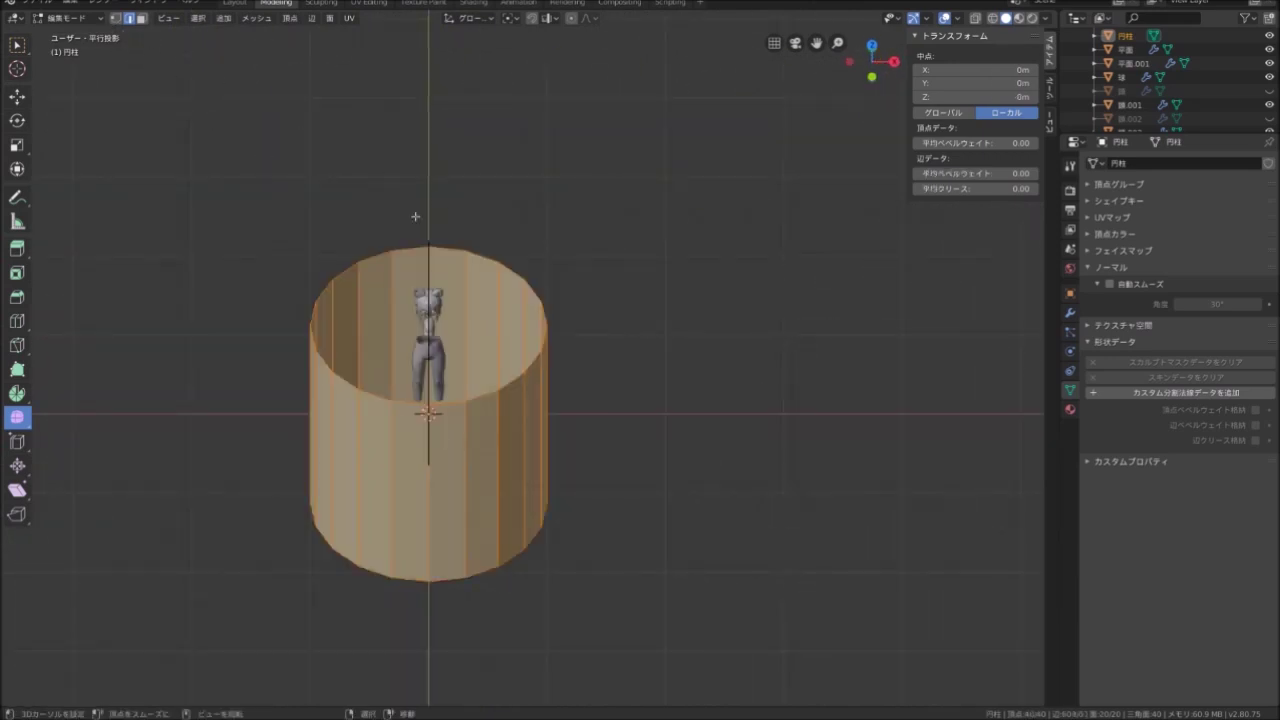
{"action": "middle_click_drag", "start_coordinate": [415, 216], "coordinate": [465, 335]}
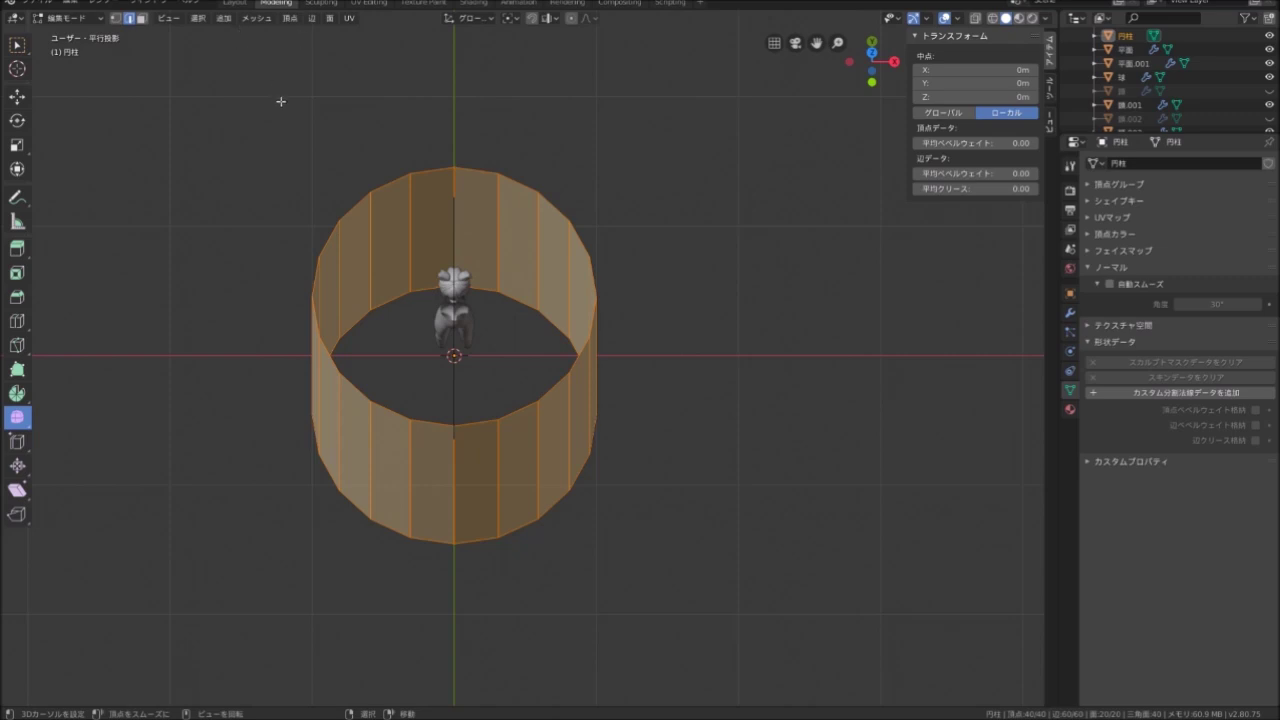
{"action": "right_click", "coordinate": [413, 220]}
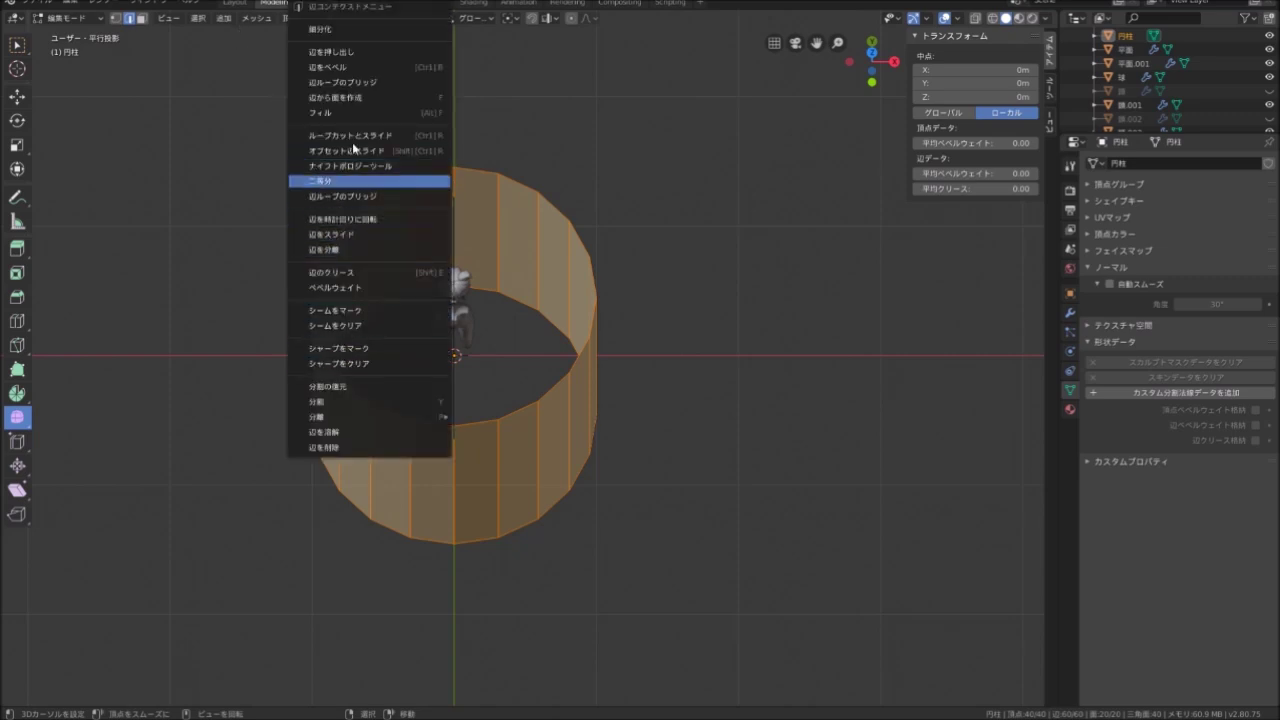
Subdivide the cylinder and dissolve the new middle edge loop, leaving 40 wall faces around
{"action": "left_click", "coordinate": [342, 31]}
{"action": "mouse_move", "coordinate": [474, 310]}
{"action": "middle_mouse_down"}
{"action": "mouse_move", "coordinate": [486, 337]}
{"action": "mouse_move", "coordinate": [487, 277]}
{"action": "middle_mouse_up"}
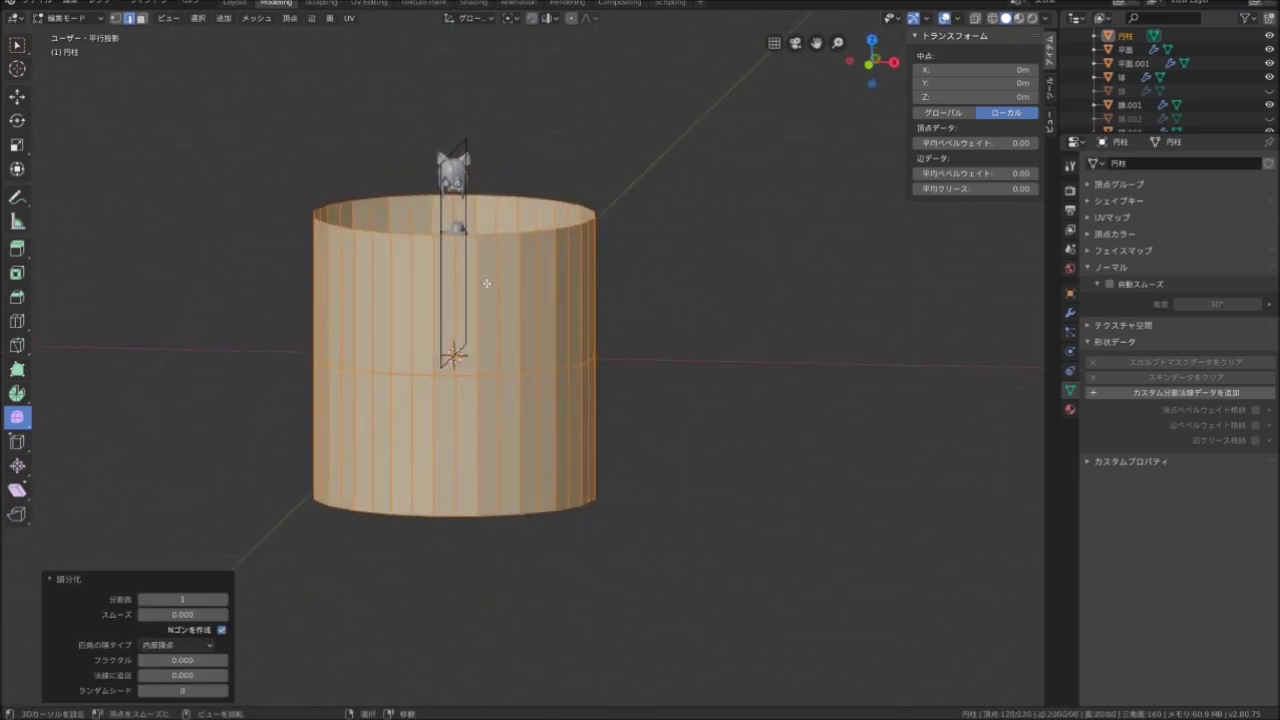
{"action": "left_click", "coordinate": [446, 376], "text": "alt"}
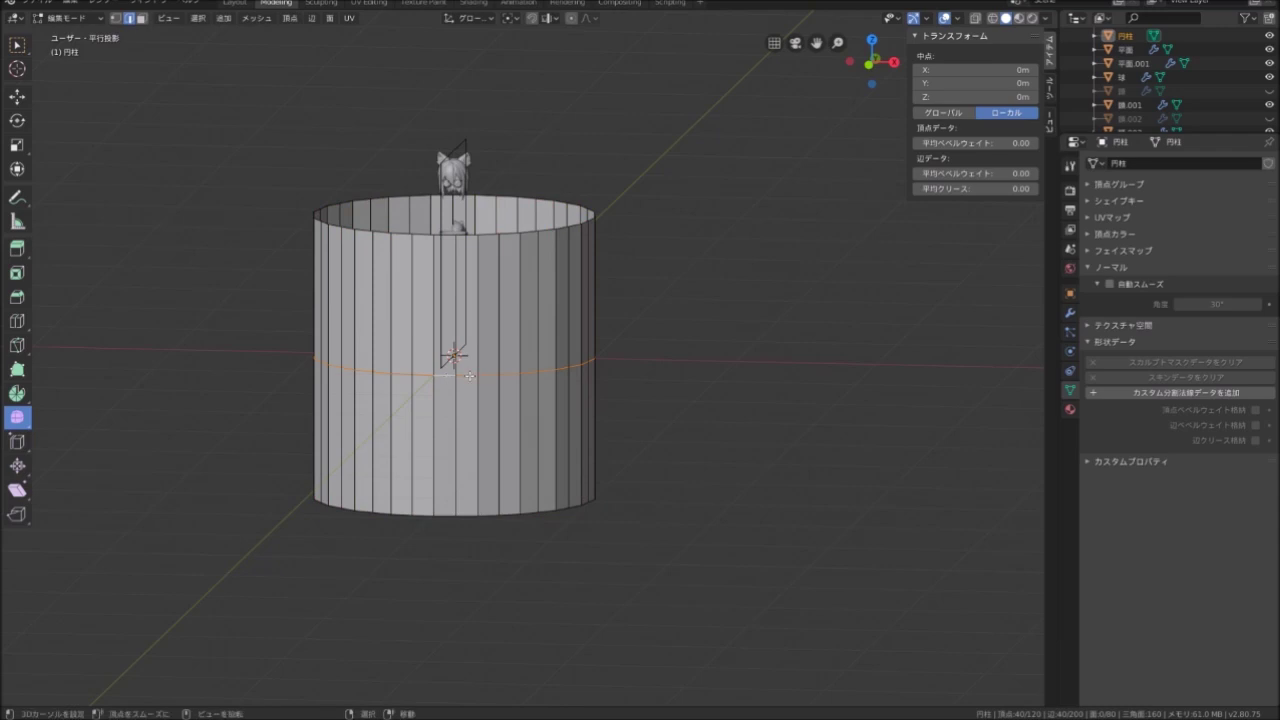
{"action": "key", "text": "x"}
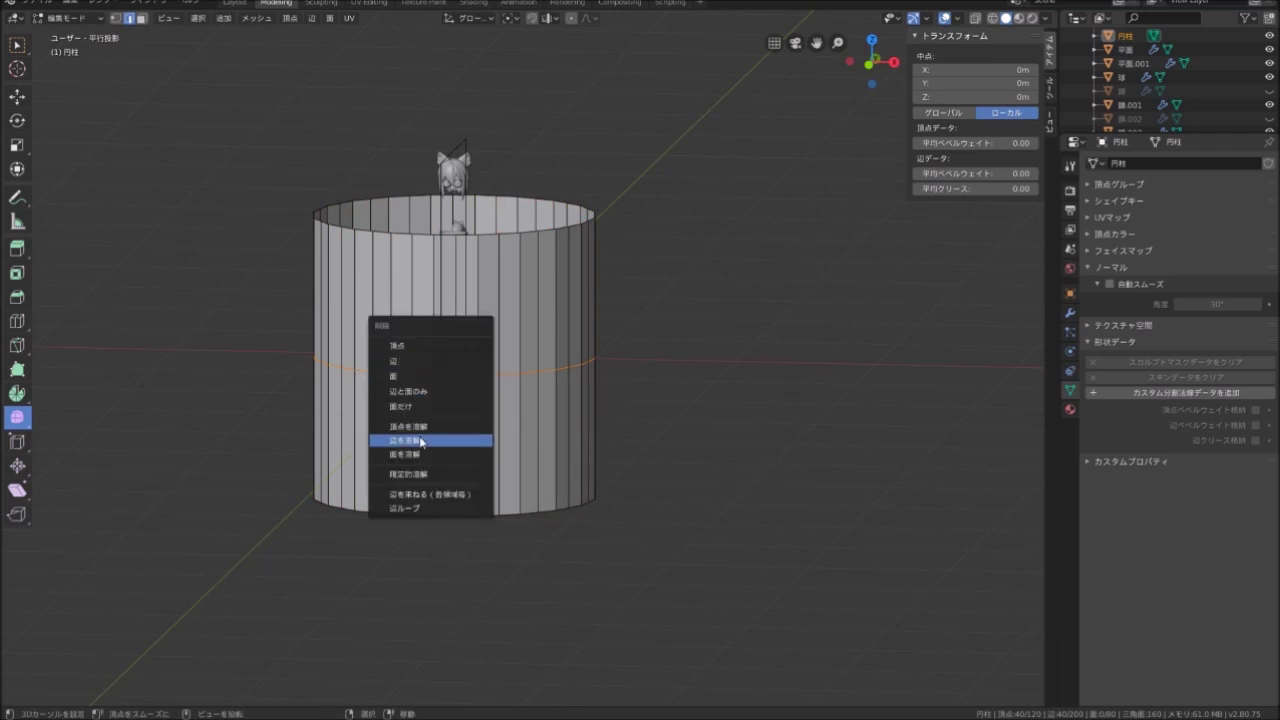
{"action": "left_click", "coordinate": [421, 441]}
{"action": "middle_click_drag", "start_coordinate": [421, 441], "coordinate": [455, 360]}
{"action": "scroll", "coordinate": [455, 349], "scroll_direction": "up", "scroll_amount": 2}
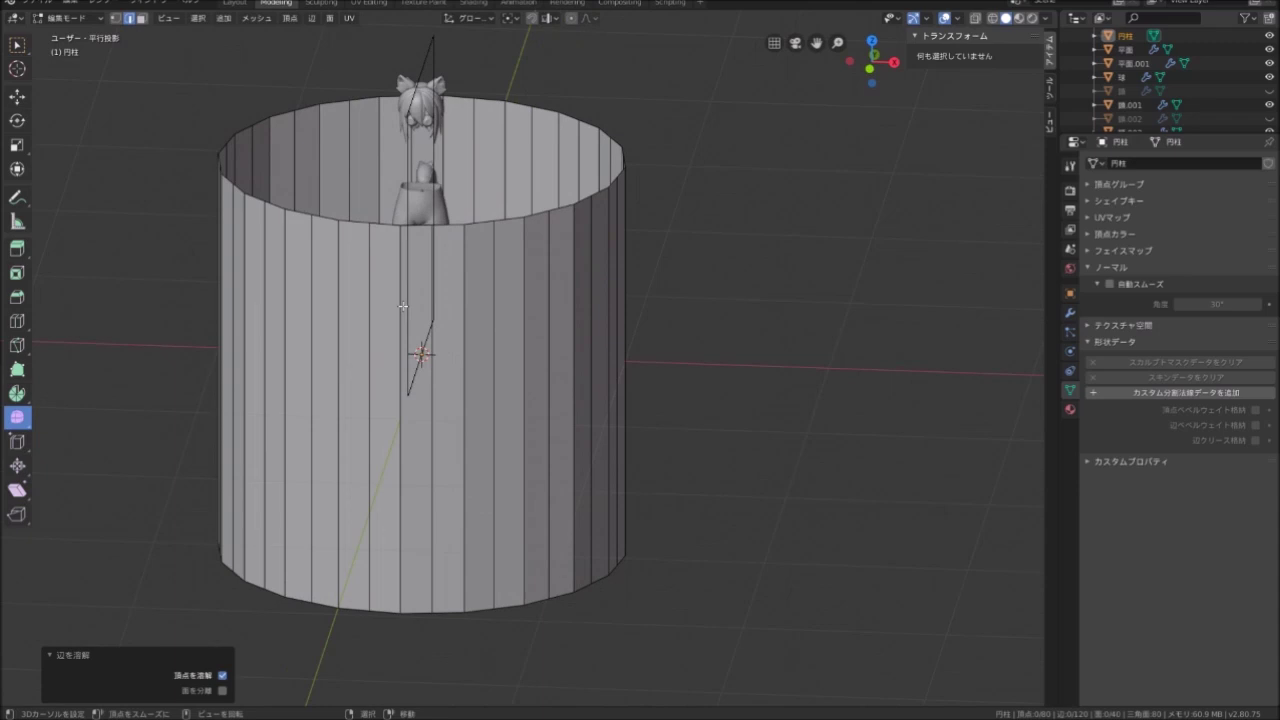
Select the first fold lines, every fourth vertical edge, on the cylinder's front
{"action": "mouse_move", "coordinate": [425, 300]}
{"action": "middle_mouse_down"}
{"action": "mouse_move", "coordinate": [415, 350]}
{"action": "mouse_move", "coordinate": [345, 323]}
{"action": "mouse_move", "coordinate": [249, 443]}
{"action": "mouse_move", "coordinate": [408, 366]}
{"action": "mouse_move", "coordinate": [278, 385]}
{"action": "middle_mouse_up"}
{"action": "left_click", "coordinate": [409, 366]}
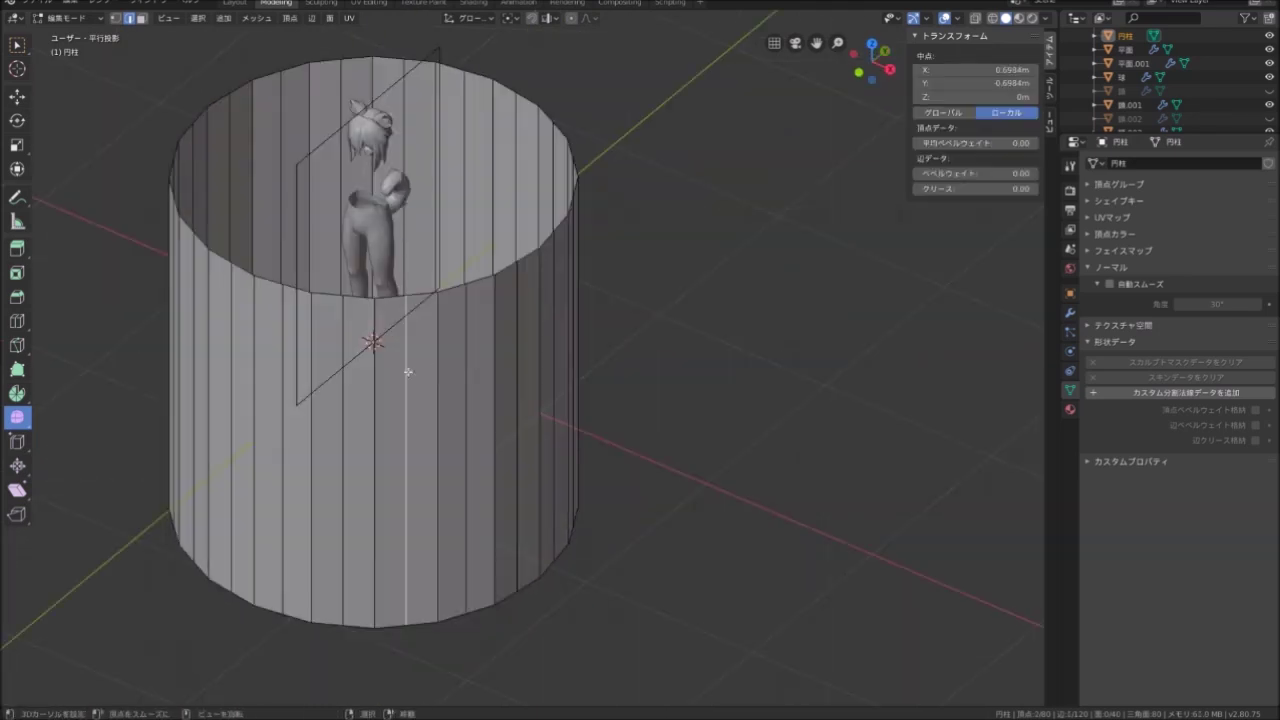
{"action": "left_click", "coordinate": [345, 323]}
{"action": "left_click", "coordinate": [278, 385]}
{"action": "middle_click_drag", "start_coordinate": [371, 390], "coordinate": [340, 386]}
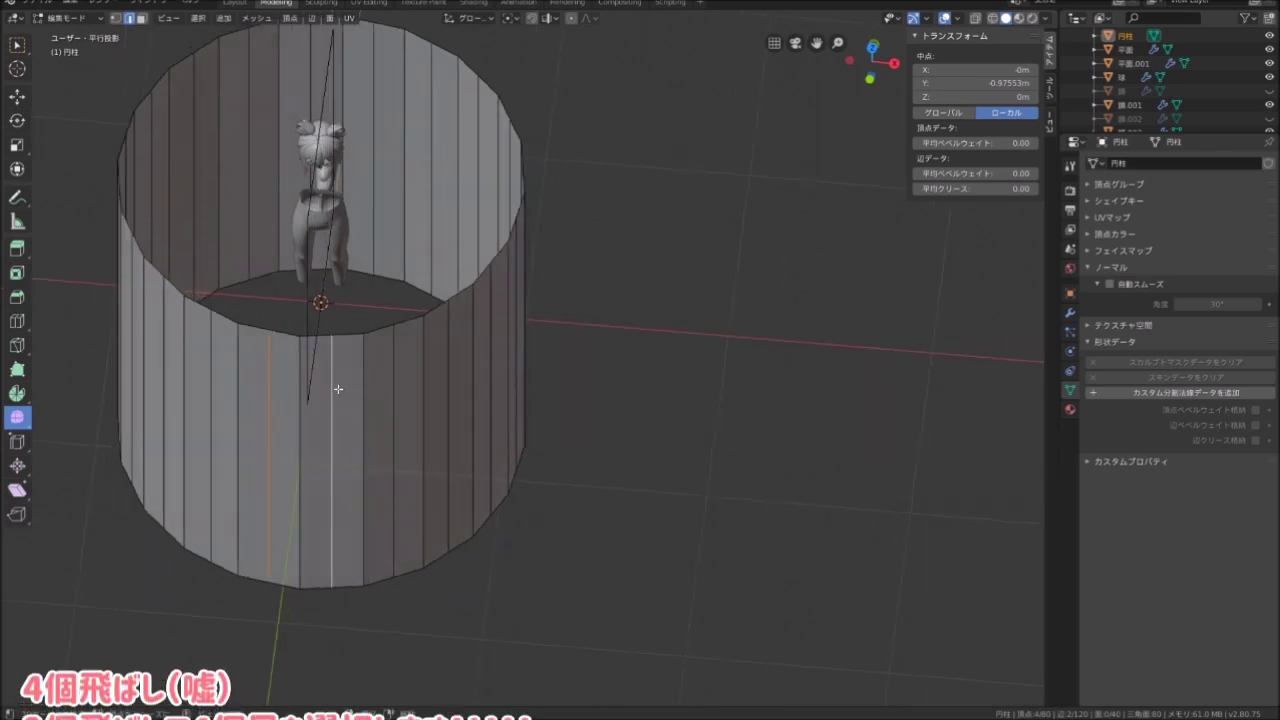
{"action": "left_click", "coordinate": [340, 386]}
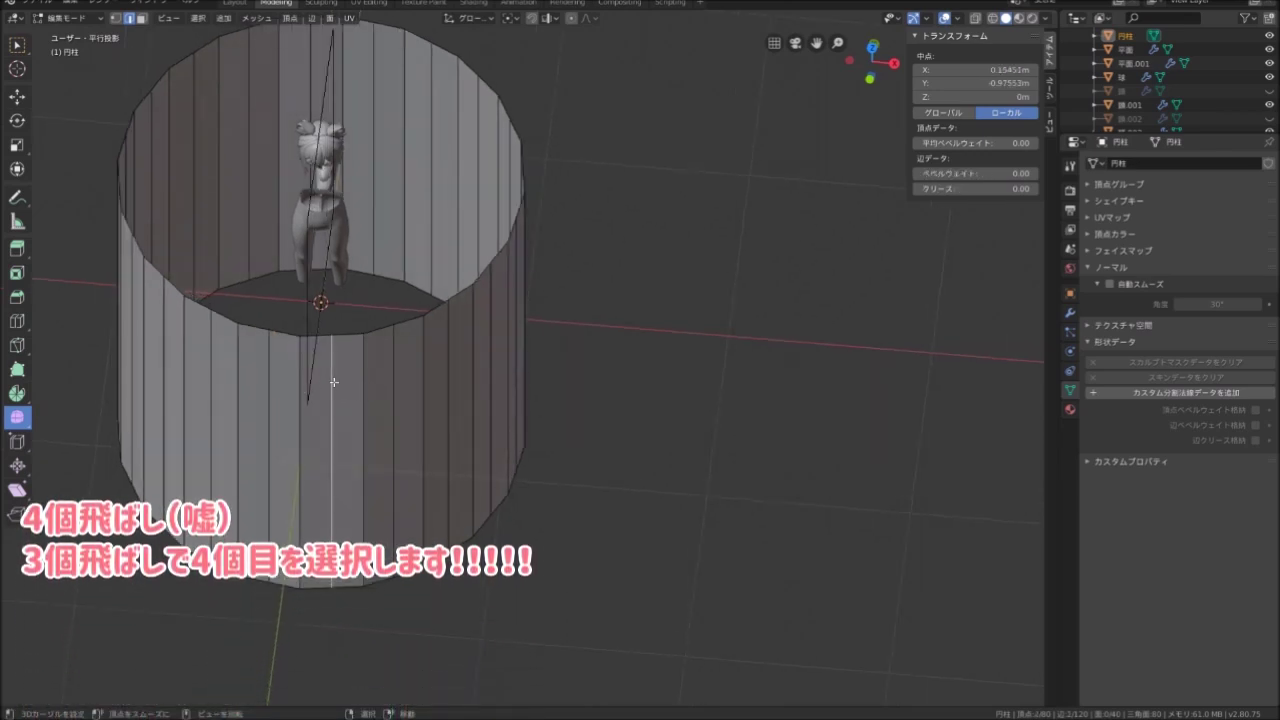
{"action": "left_click", "coordinate": [331, 381]}
{"action": "left_click", "coordinate": [359, 382]}
Add the remaining every-fourth vertical edges around the far side, 20 vertices in total
{"action": "mouse_move", "coordinate": [359, 382]}
{"action": "middle_mouse_down"}
{"action": "mouse_move", "coordinate": [482, 386]}
{"action": "mouse_move", "coordinate": [414, 429]}
{"action": "mouse_move", "coordinate": [343, 429]}
{"action": "middle_mouse_up"}
{"action": "left_click", "coordinate": [343, 429]}
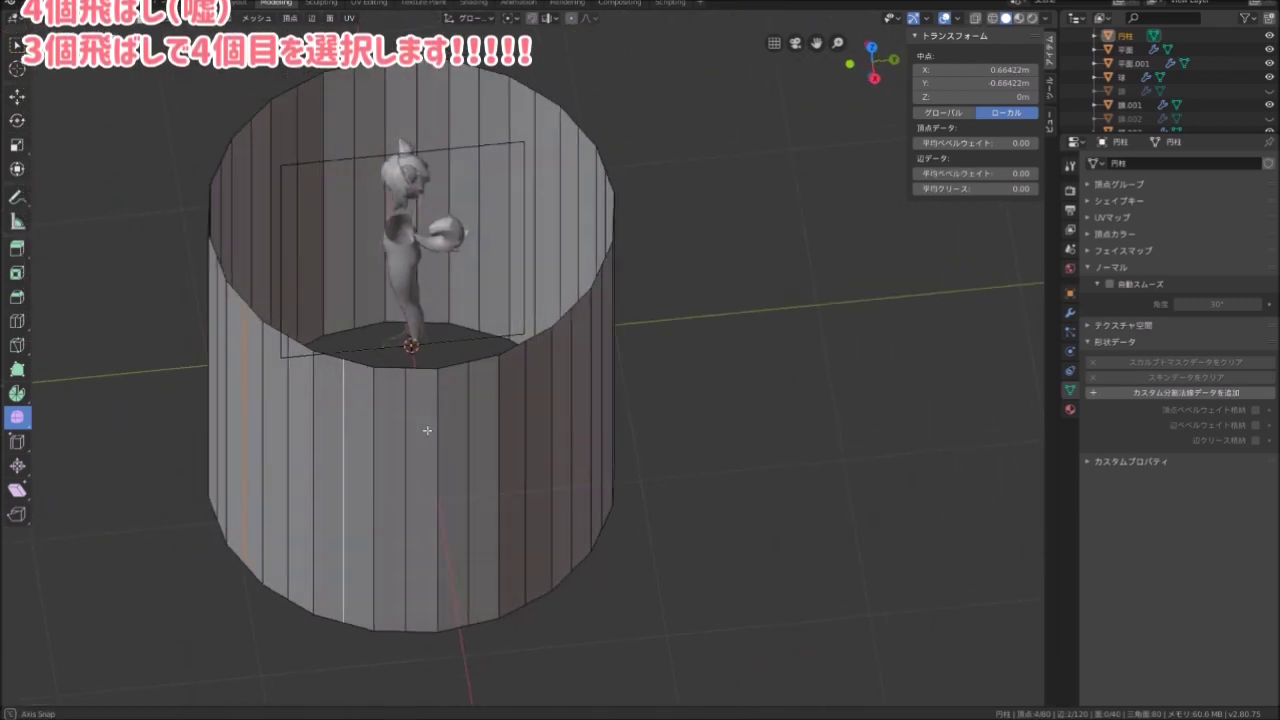
{"action": "middle_click_drag", "start_coordinate": [424, 436], "coordinate": [375, 432]}
{"action": "left_click", "coordinate": [463, 432]}
{"action": "middle_click_drag", "start_coordinate": [463, 432], "coordinate": [346, 413]}
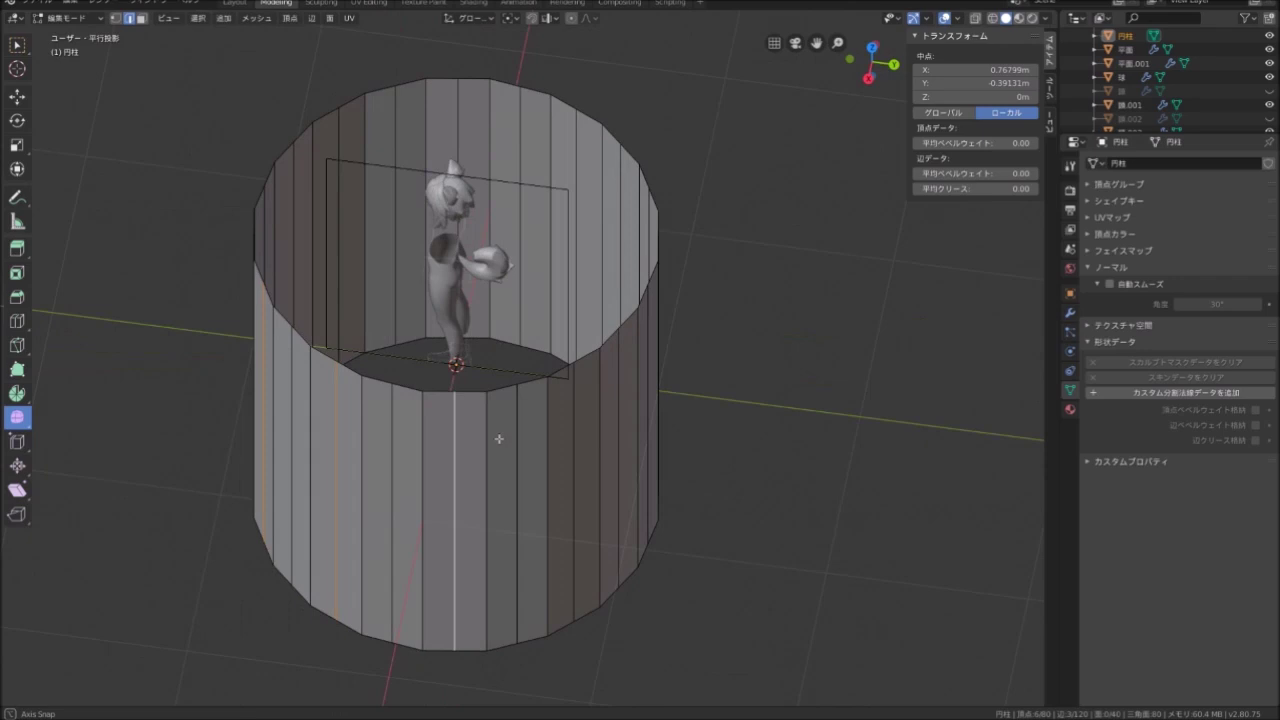
{"action": "mouse_move", "coordinate": [428, 416]}
{"action": "middle_mouse_down"}
{"action": "mouse_move", "coordinate": [449, 429]}
{"action": "mouse_move", "coordinate": [409, 457]}
{"action": "middle_mouse_up"}
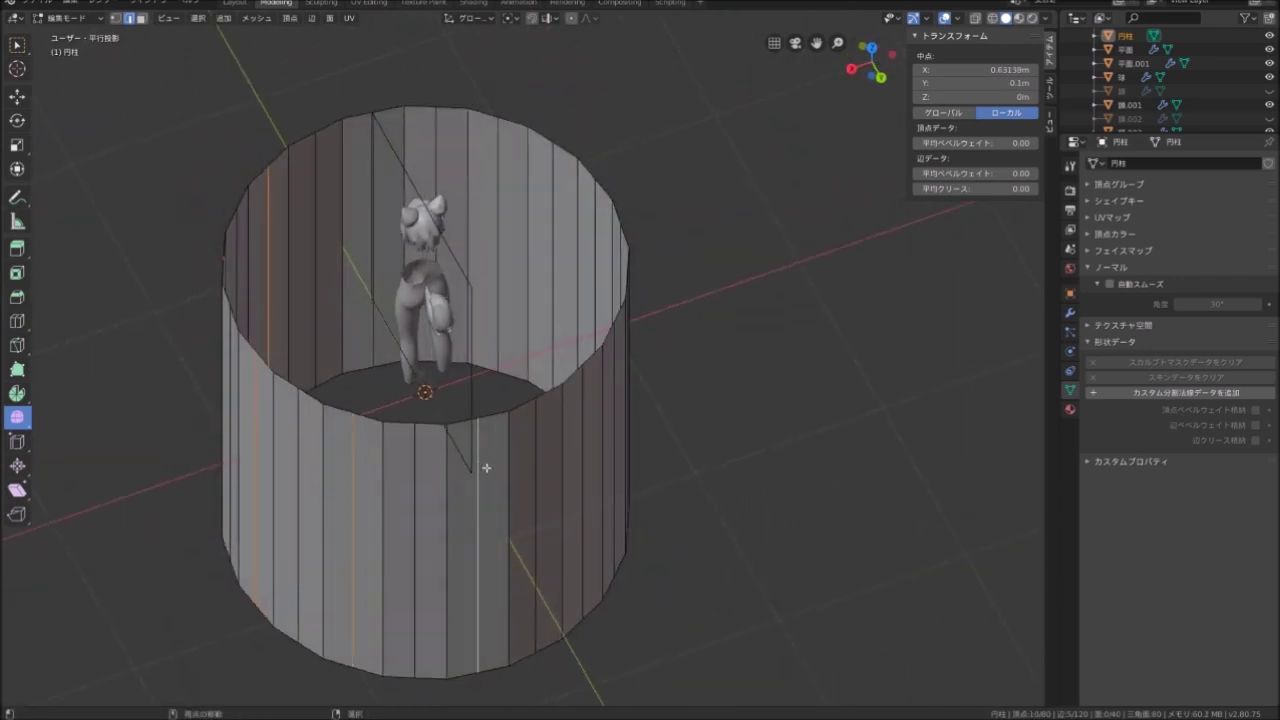
{"action": "mouse_move", "coordinate": [486, 467]}
{"action": "middle_mouse_down"}
{"action": "mouse_move", "coordinate": [449, 434]}
{"action": "mouse_move", "coordinate": [362, 437]}
{"action": "middle_mouse_up"}
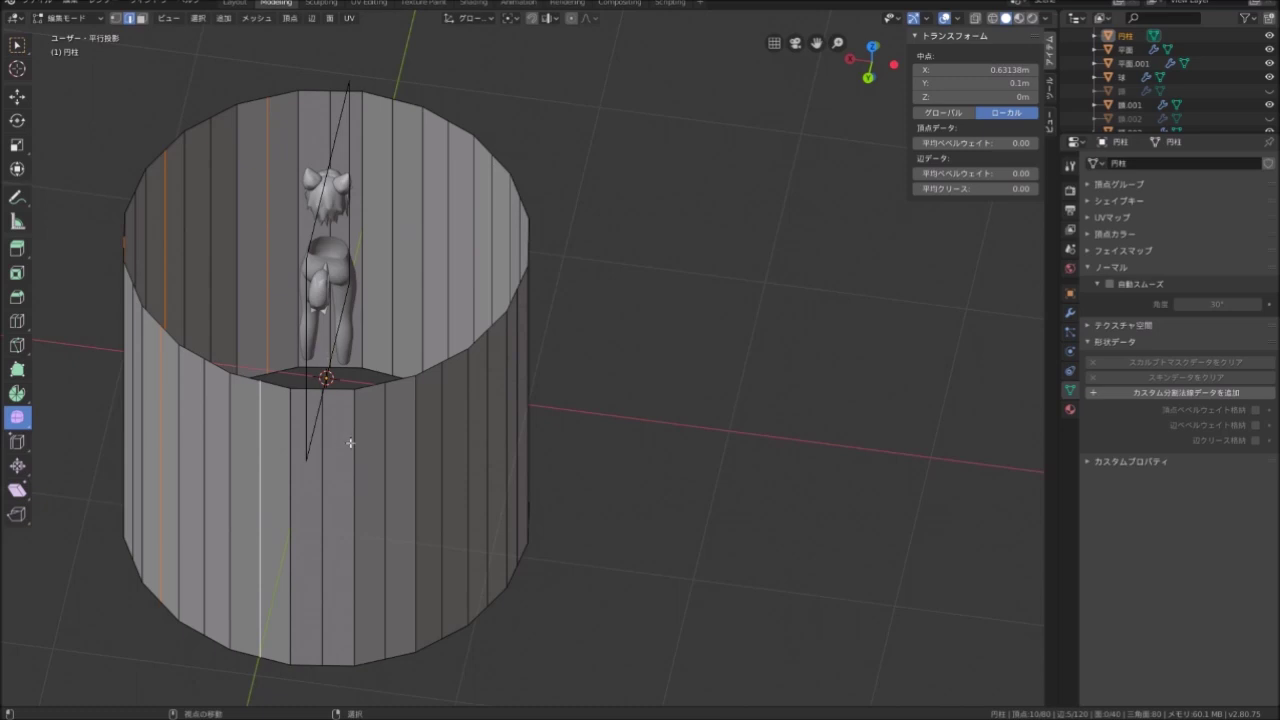
{"action": "middle_click_drag", "start_coordinate": [477, 442], "coordinate": [380, 529]}
{"action": "left_click", "coordinate": [391, 466]}
{"action": "mouse_move", "coordinate": [391, 466]}
{"action": "middle_mouse_down"}
{"action": "mouse_move", "coordinate": [315, 457]}
{"action": "mouse_move", "coordinate": [404, 513]}
{"action": "middle_mouse_up"}
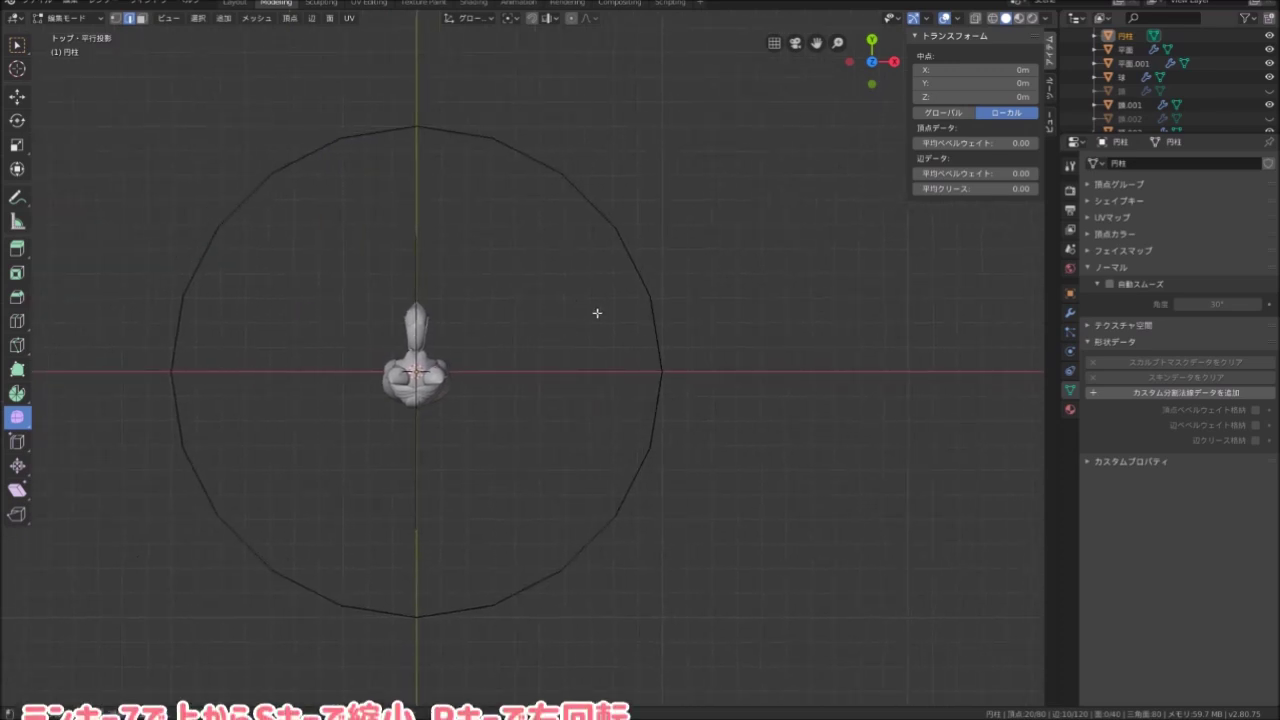
Shrink the selected fold edges toward the cylinder's centre
{"action": "key", "text": "s"}
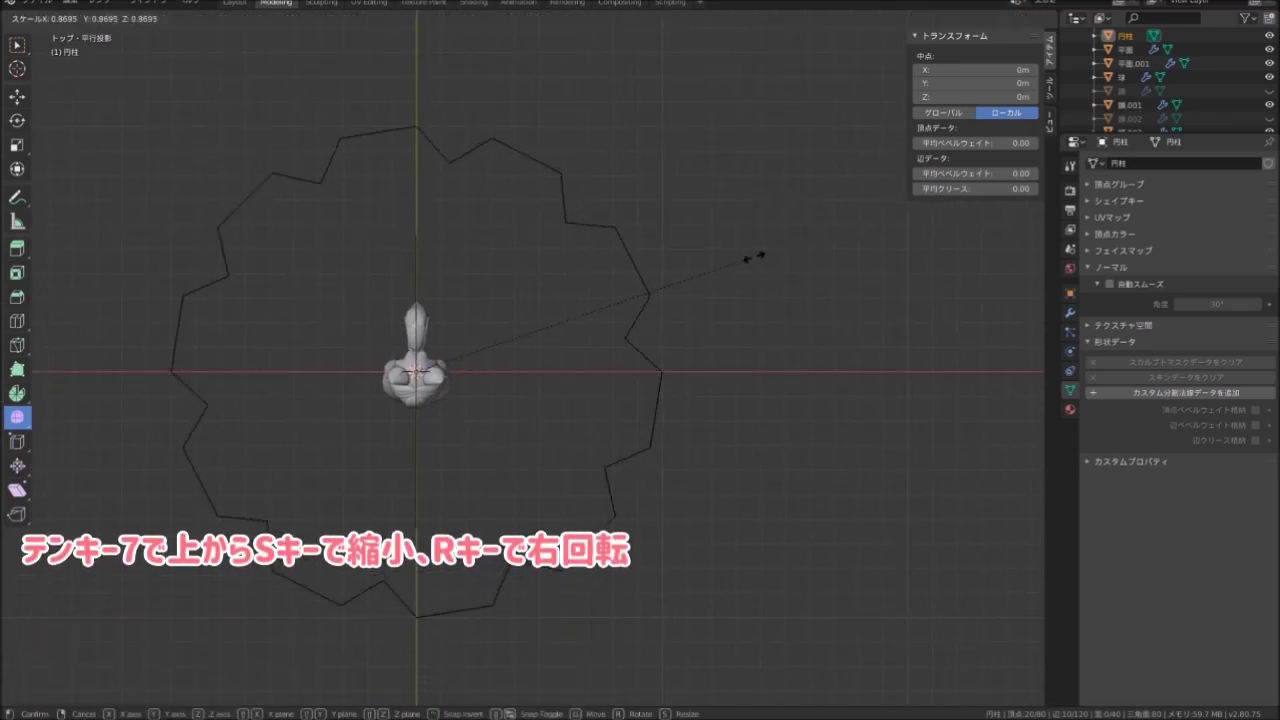
{"action": "left_click", "coordinate": [700, 272]}
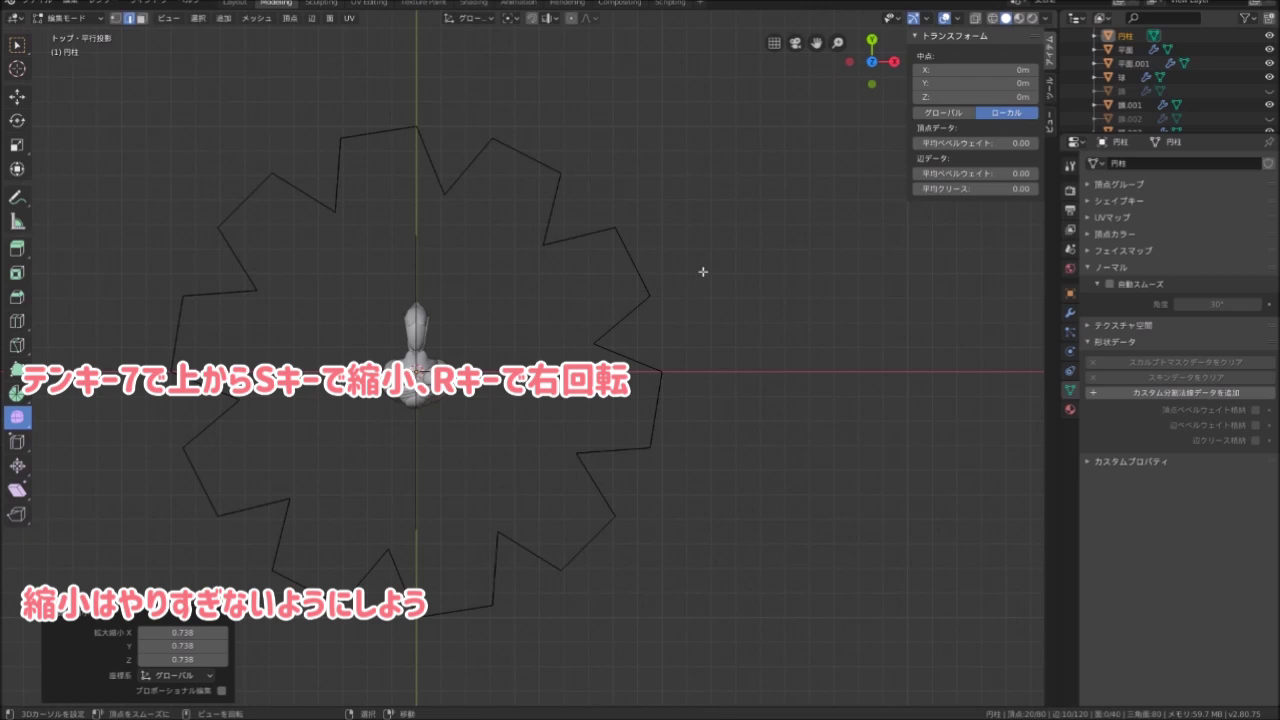
{"action": "key", "text": "r"}
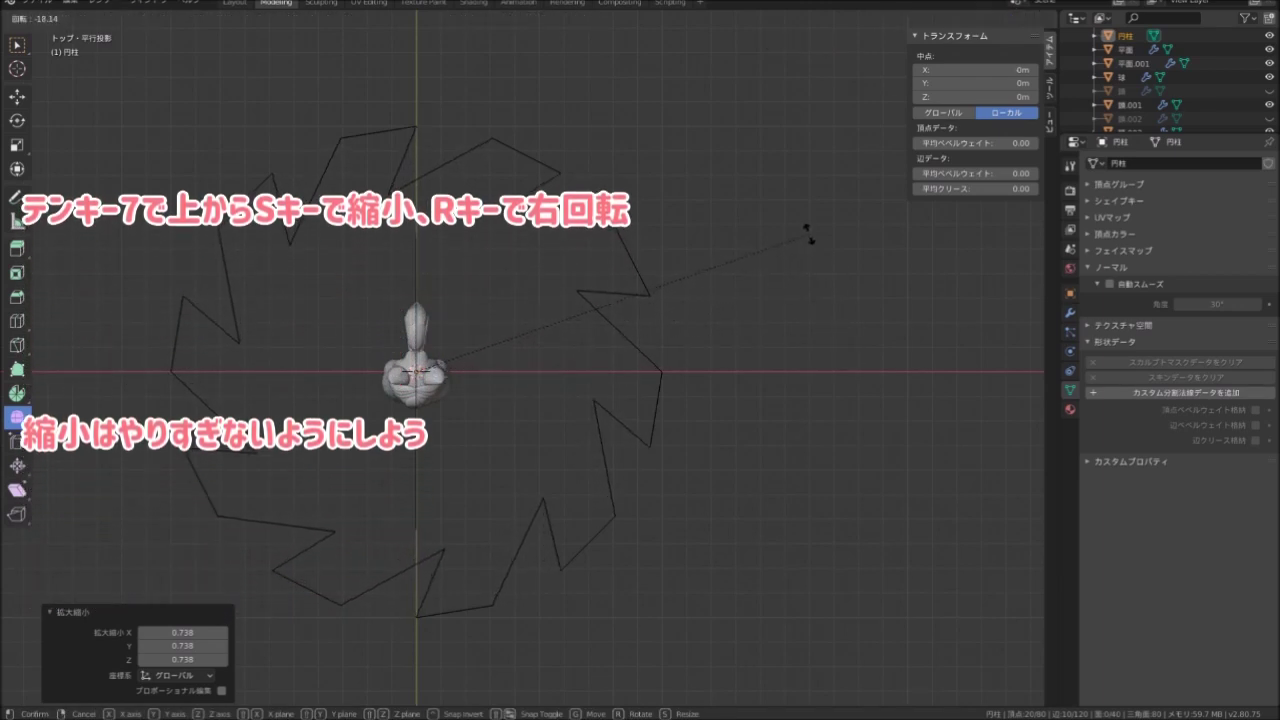
{"action": "right_click", "coordinate": [710, 483]}
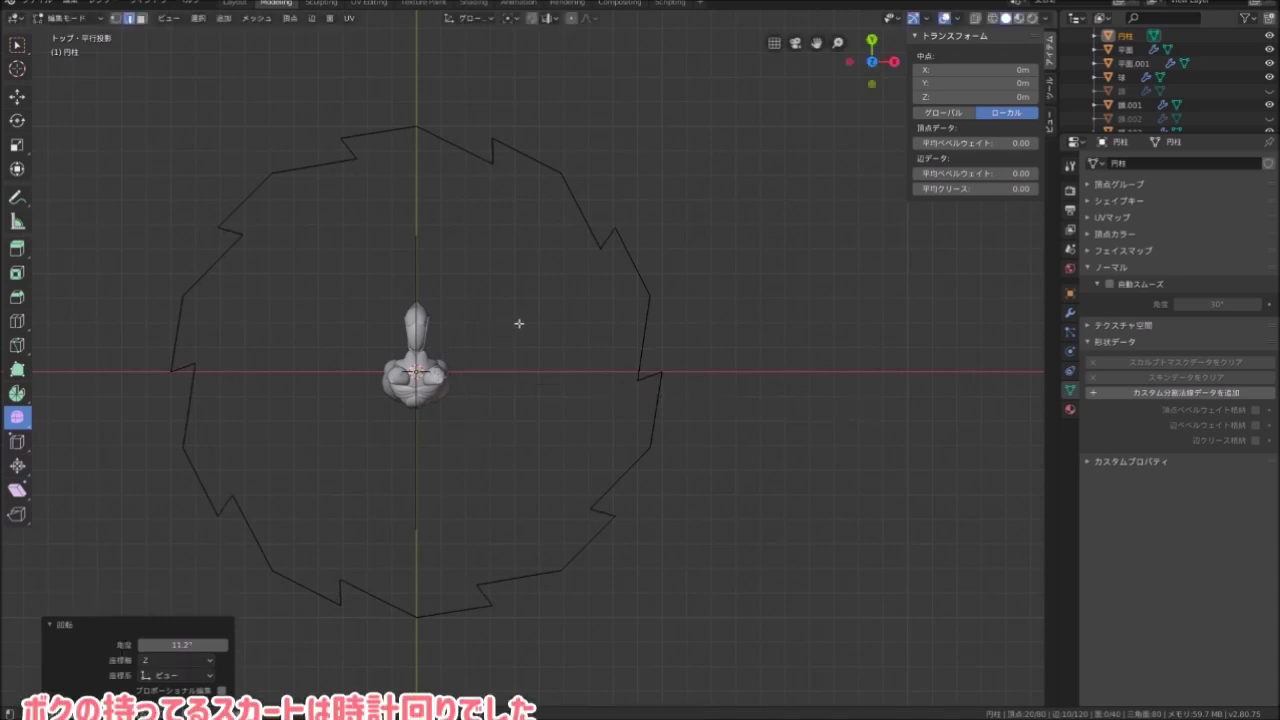
{"action": "middle_click_drag", "start_coordinate": [530, 320], "coordinate": [540, 312], "text": "shift"}
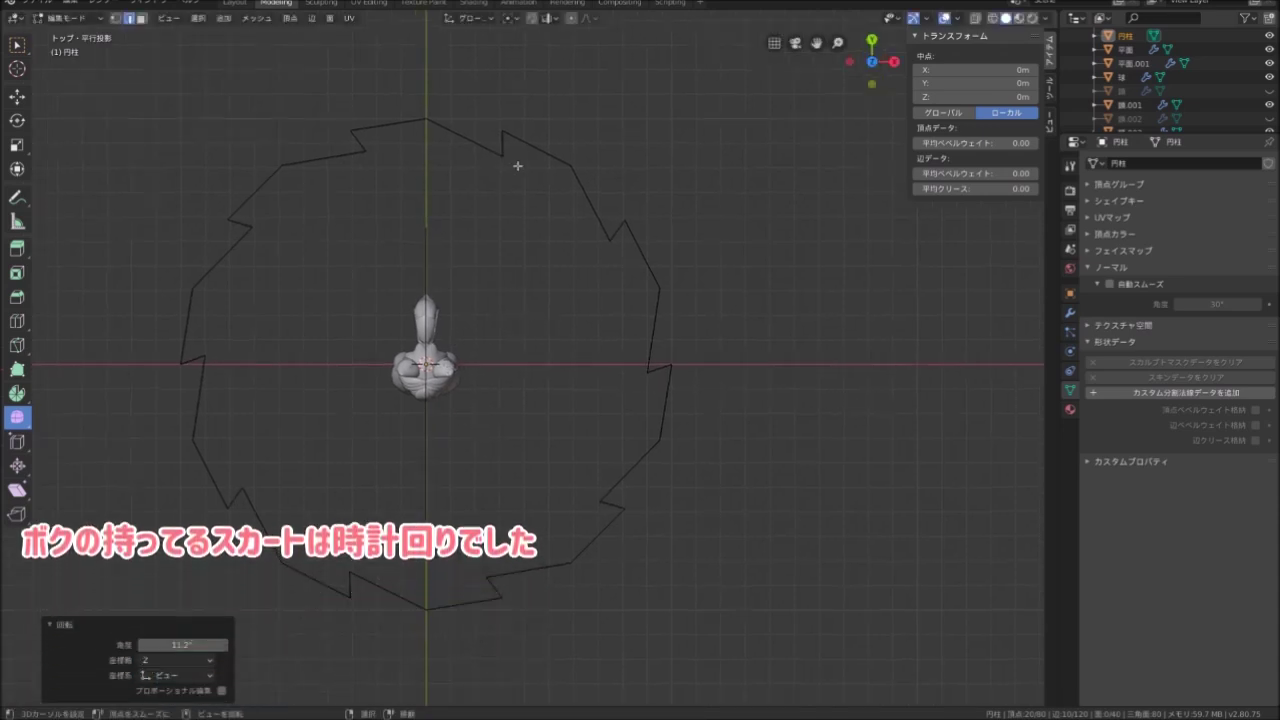
Rotate the pleat vertices about Z by -1.86° so the pleats fold clockwise
{"action": "key", "text": "r"}
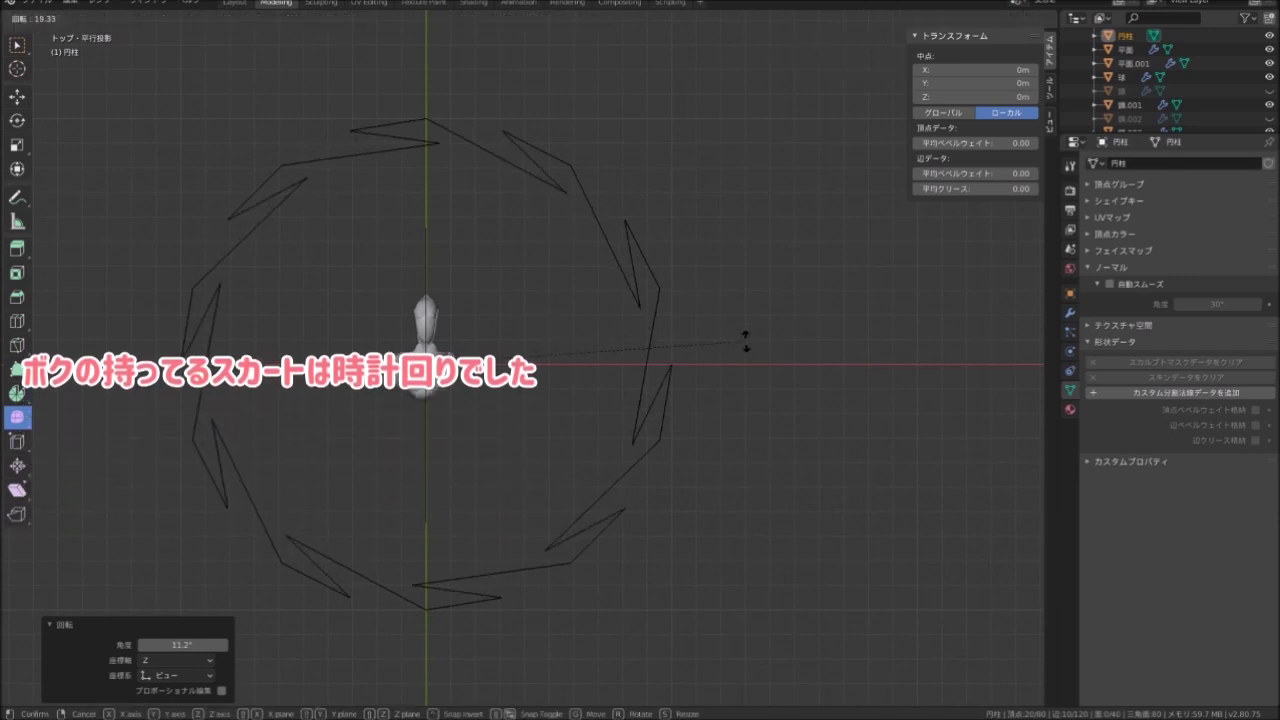
{"action": "left_click", "coordinate": [675, 235]}
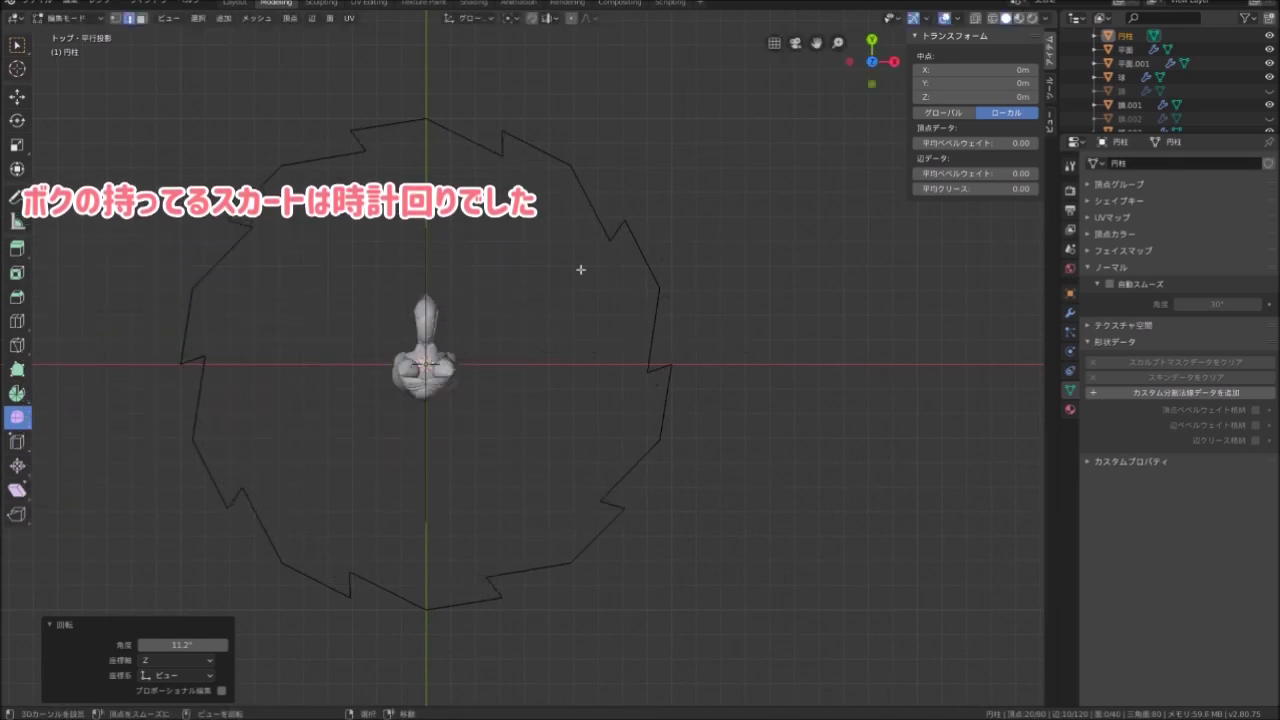
{"action": "key", "text": "r"}
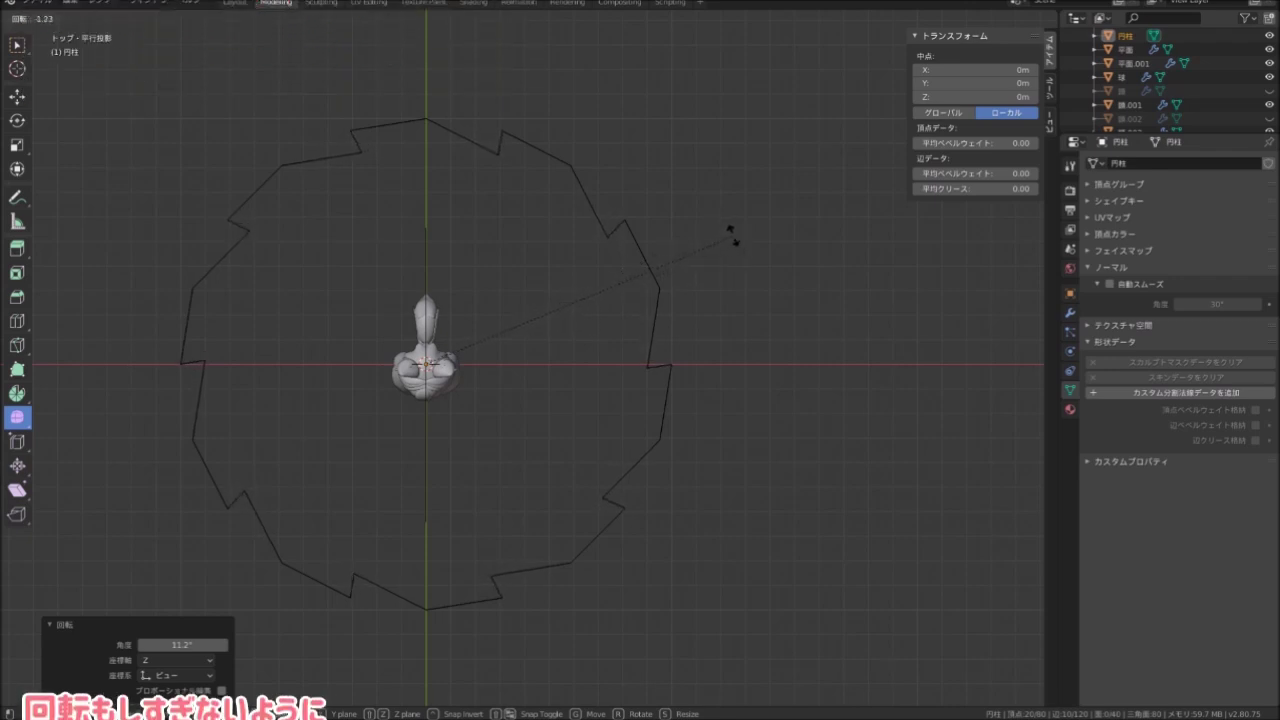
{"action": "left_click", "coordinate": [729, 232]}
{"action": "mouse_move", "coordinate": [586, 329]}
{"action": "middle_mouse_down"}
{"action": "mouse_move", "coordinate": [597, 254]}
{"action": "mouse_move", "coordinate": [583, 189]}
{"action": "mouse_move", "coordinate": [588, 205]}
{"action": "middle_mouse_up"}
{"action": "key", "text": "KP_1"}
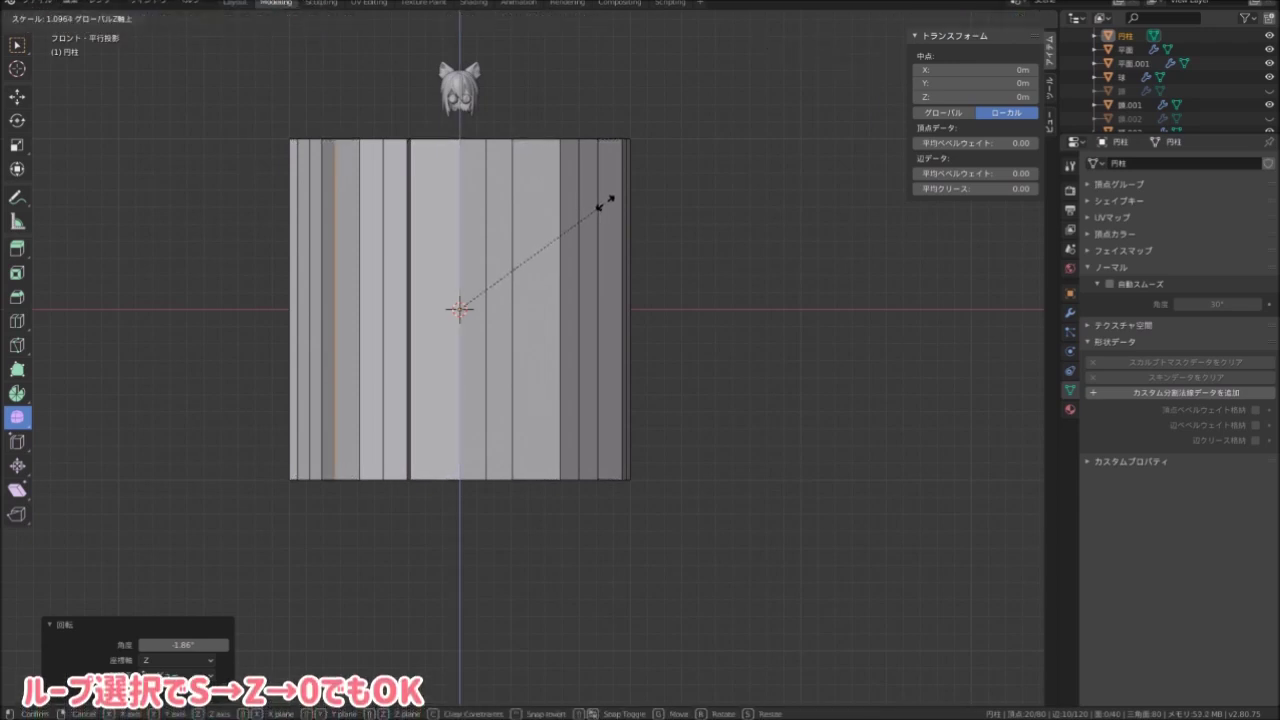
Stretch the pleated ring taller along Z into a tube
{"action": "left_click", "coordinate": [605, 203]}
{"action": "mouse_move", "coordinate": [511, 180]}
{"action": "middle_mouse_down"}
{"action": "mouse_move", "coordinate": [518, 324]}
{"action": "mouse_move", "coordinate": [508, 297]}
{"action": "mouse_move", "coordinate": [551, 309]}
{"action": "mouse_move", "coordinate": [551, 266]}
{"action": "mouse_move", "coordinate": [540, 280]}
{"action": "mouse_move", "coordinate": [557, 289]}
{"action": "mouse_move", "coordinate": [531, 292]}
{"action": "mouse_move", "coordinate": [495, 407]}
{"action": "middle_mouse_up"}
{"action": "scroll", "coordinate": [447, 364], "scroll_direction": "up", "scroll_amount": 2}
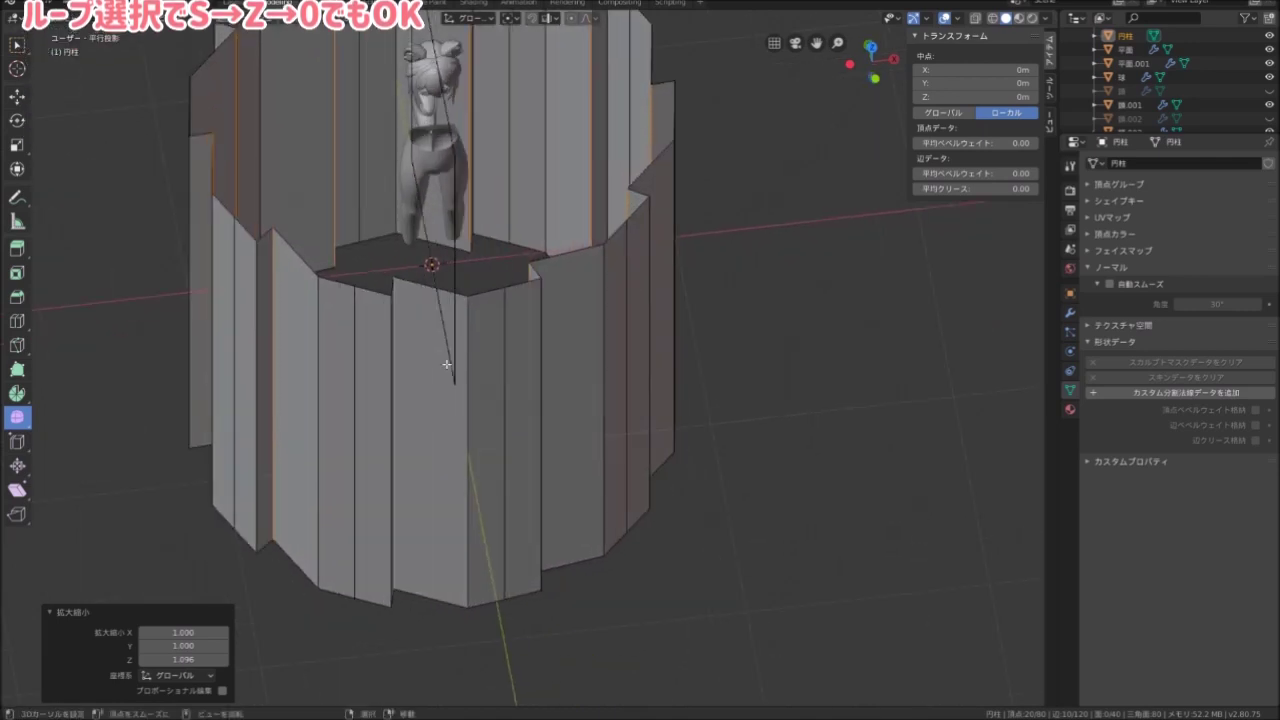
Add five vertical loop cuts around the tube, bringing it to 100 vertices
{"action": "left_click", "coordinate": [444, 296]}
{"action": "middle_click_drag", "start_coordinate": [571, 320], "coordinate": [414, 323]}
{"action": "left_click", "coordinate": [460, 283]}
{"action": "mouse_move", "coordinate": [529, 306]}
{"action": "middle_mouse_down"}
{"action": "mouse_move", "coordinate": [388, 339]}
{"action": "mouse_move", "coordinate": [434, 294]}
{"action": "mouse_move", "coordinate": [586, 243]}
{"action": "middle_mouse_up"}
{"action": "left_click", "coordinate": [477, 291]}
{"action": "mouse_move", "coordinate": [476, 291]}
{"action": "middle_mouse_down"}
{"action": "mouse_move", "coordinate": [391, 303]}
{"action": "mouse_move", "coordinate": [520, 294]}
{"action": "mouse_move", "coordinate": [457, 337]}
{"action": "mouse_move", "coordinate": [484, 312]}
{"action": "mouse_move", "coordinate": [403, 329]}
{"action": "mouse_move", "coordinate": [437, 294]}
{"action": "mouse_move", "coordinate": [571, 323]}
{"action": "mouse_move", "coordinate": [585, 339]}
{"action": "mouse_move", "coordinate": [371, 289]}
{"action": "mouse_move", "coordinate": [566, 352]}
{"action": "middle_mouse_up"}
{"action": "left_click", "coordinate": [510, 272]}
{"action": "left_click", "coordinate": [437, 294]}
{"action": "scroll", "coordinate": [480, 317], "scroll_direction": "down", "scroll_amount": 5}
{"action": "key", "text": "KP_1"}
Select the whole tube and scale it down to 0.327
{"action": "key", "text": "a"}
{"action": "key", "text": "s"}
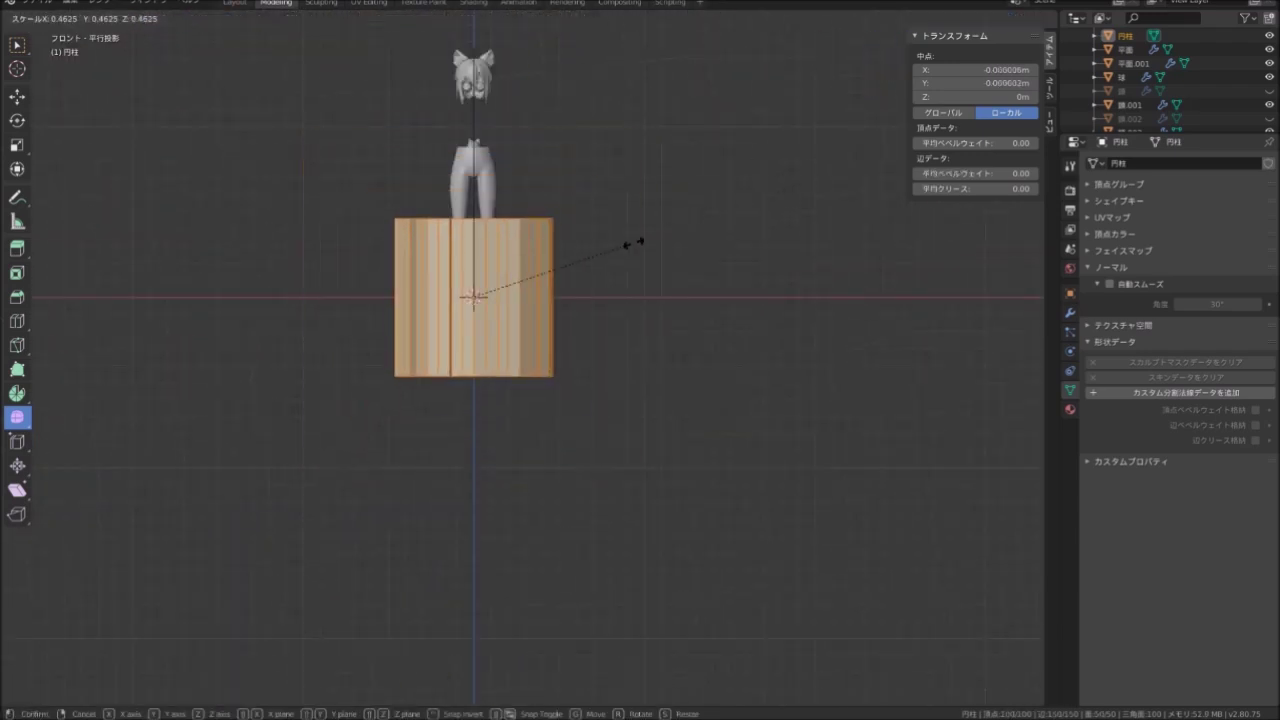
{"action": "left_click", "coordinate": [586, 251]}
{"action": "scroll", "coordinate": [547, 298], "scroll_direction": "up", "scroll_amount": 3, "text": "shift"}
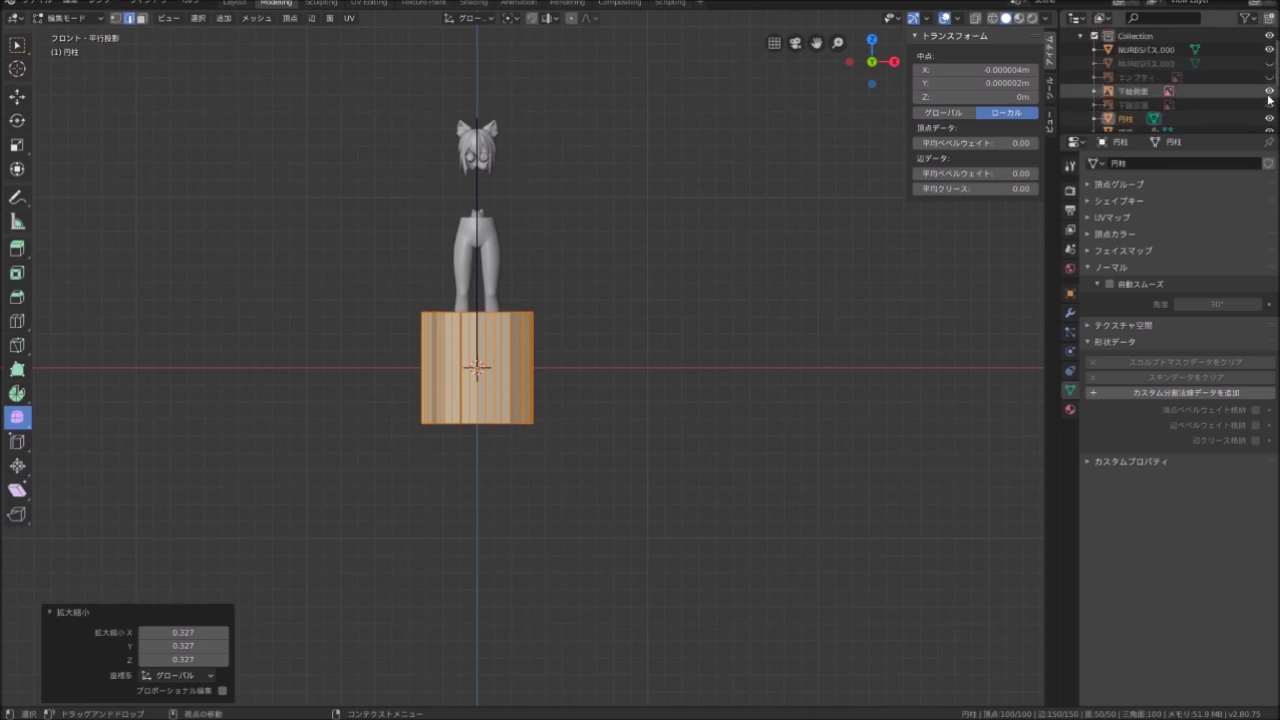
{"action": "scroll", "coordinate": [509, 294], "scroll_direction": "up", "scroll_amount": 4}
{"action": "middle_click_drag", "start_coordinate": [509, 294], "coordinate": [580, 343], "text": "shift"}
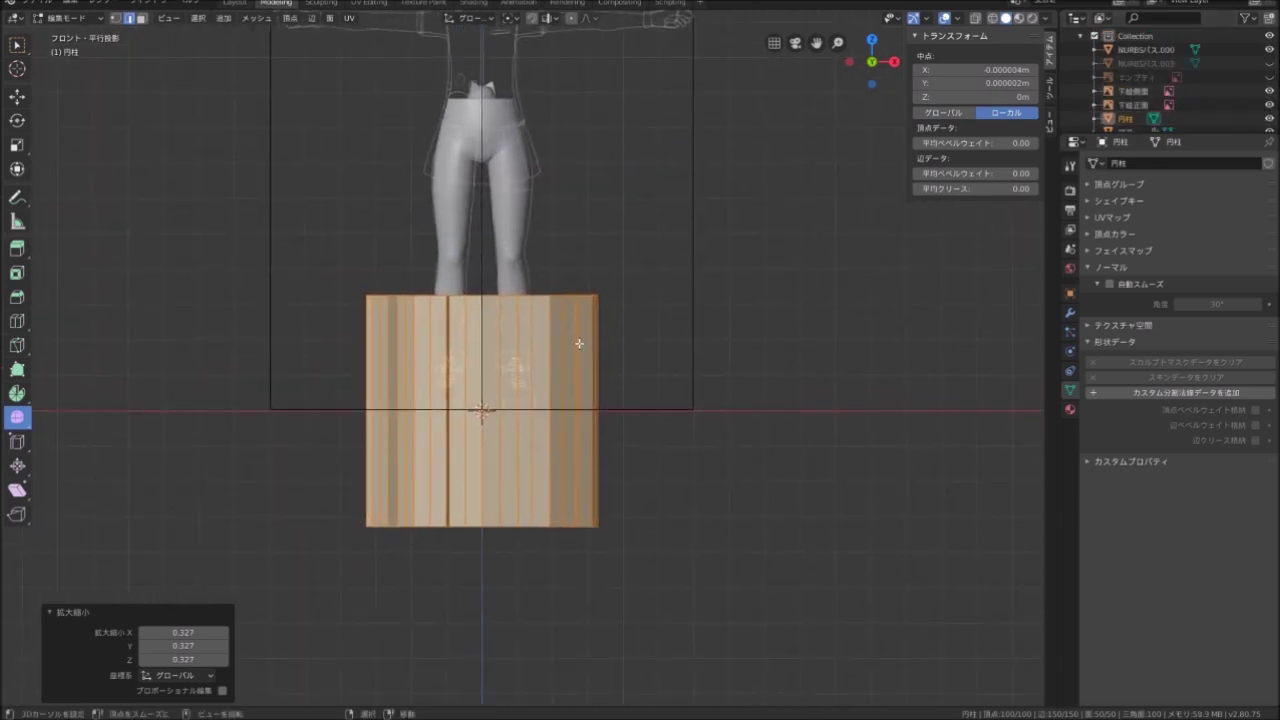
Raise the tube to hip height and scale it to 0.513
{"action": "key", "text": "g"}
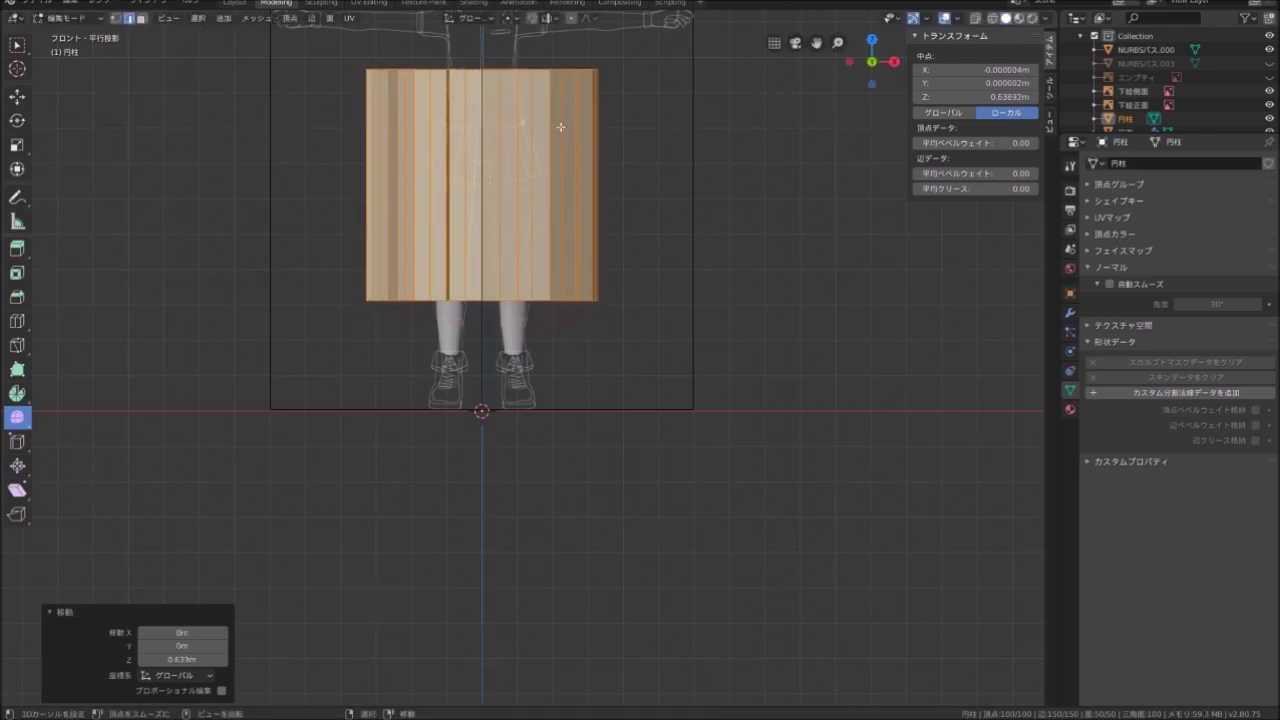
{"action": "middle_click_drag", "start_coordinate": [561, 127], "coordinate": [565, 320], "text": "shift"}
{"action": "scroll", "coordinate": [565, 320], "scroll_direction": "up", "scroll_amount": 2}
{"action": "key", "text": "s"}
{"action": "left_click", "coordinate": [600, 266]}
Adjust the tube's height over the skirt guide and select only its top edge loop
{"action": "key", "text": "g"}
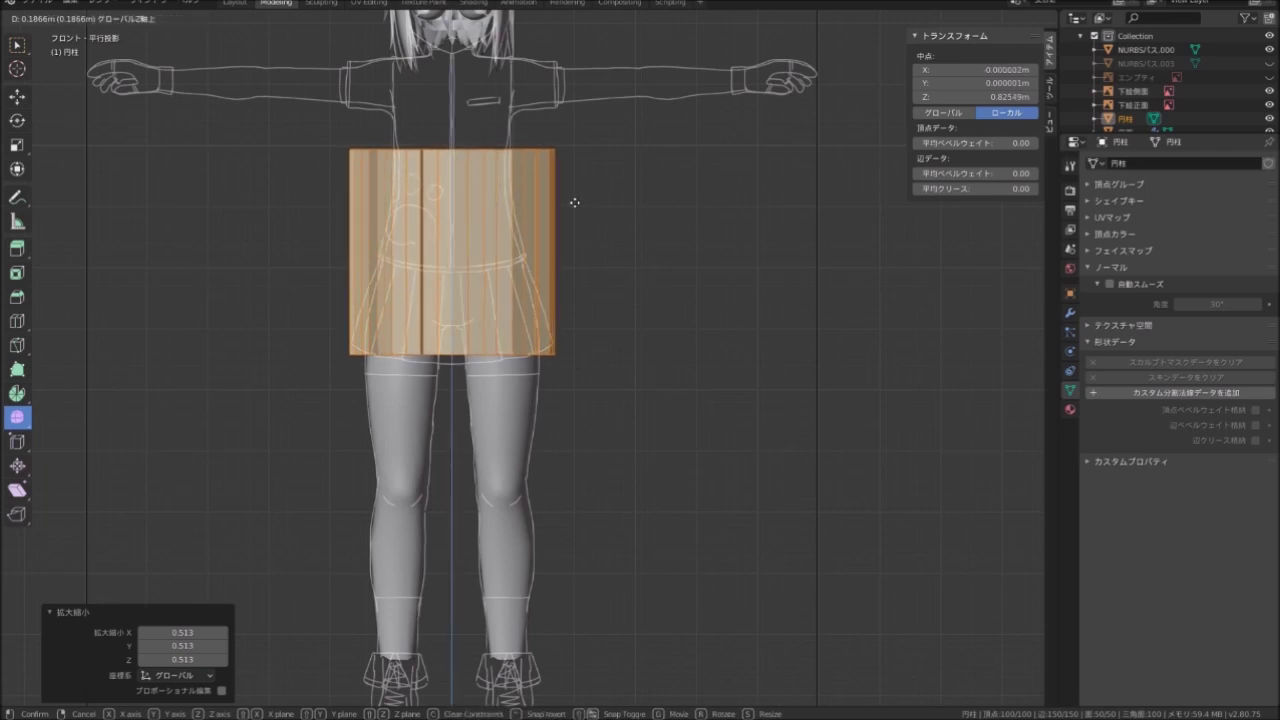
{"action": "scroll", "coordinate": [540, 239], "scroll_direction": "up", "scroll_amount": 4}
{"action": "middle_click_drag", "start_coordinate": [471, 93], "coordinate": [503, 193], "text": "shift"}
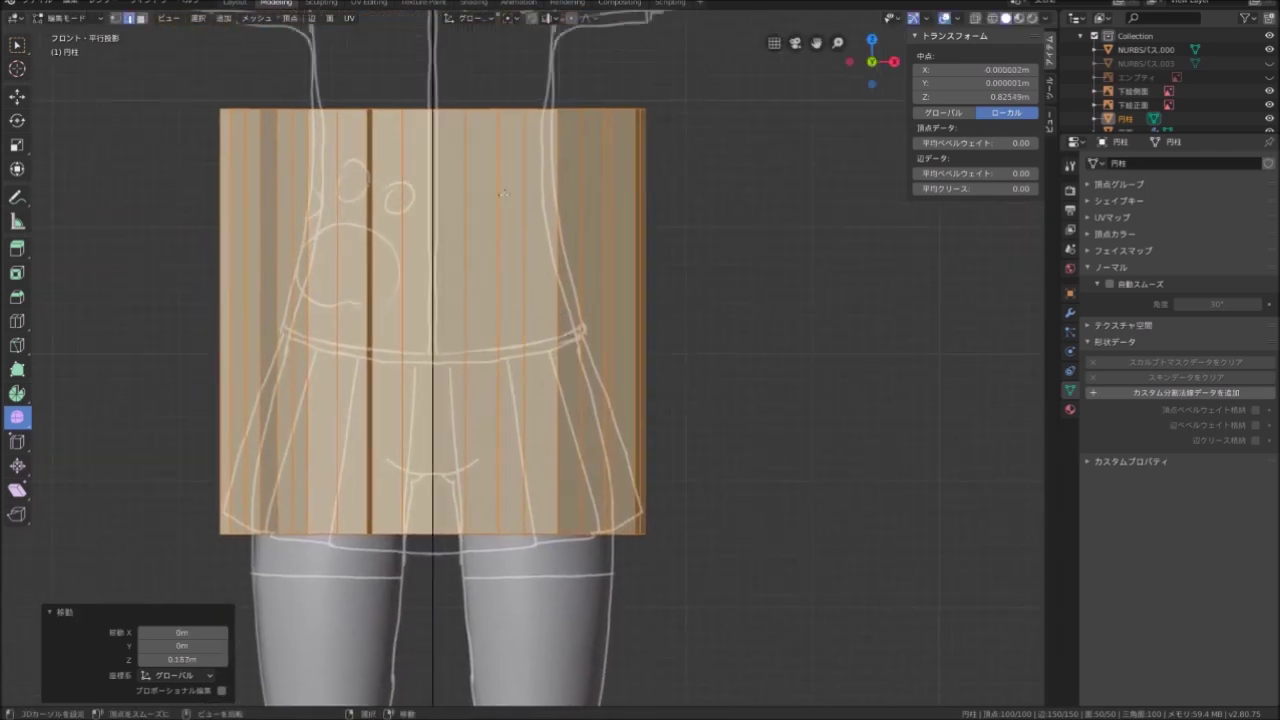
{"action": "scroll", "coordinate": [657, 257], "scroll_direction": "down", "scroll_amount": 3}
{"action": "mouse_move", "coordinate": [657, 257]}
{"action": "middle_mouse_down"}
{"action": "mouse_move", "coordinate": [599, 254]}
{"action": "mouse_move", "coordinate": [622, 273]}
{"action": "middle_mouse_up"}
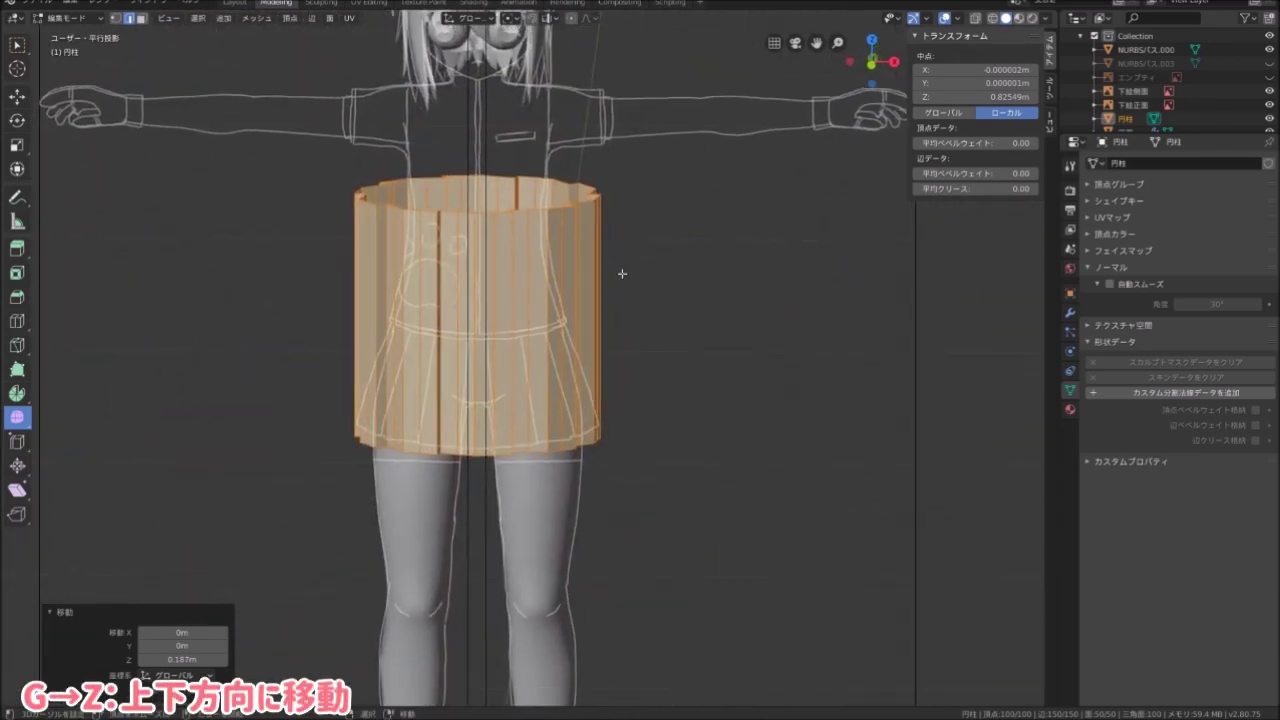
{"action": "key", "text": "KP_1"}
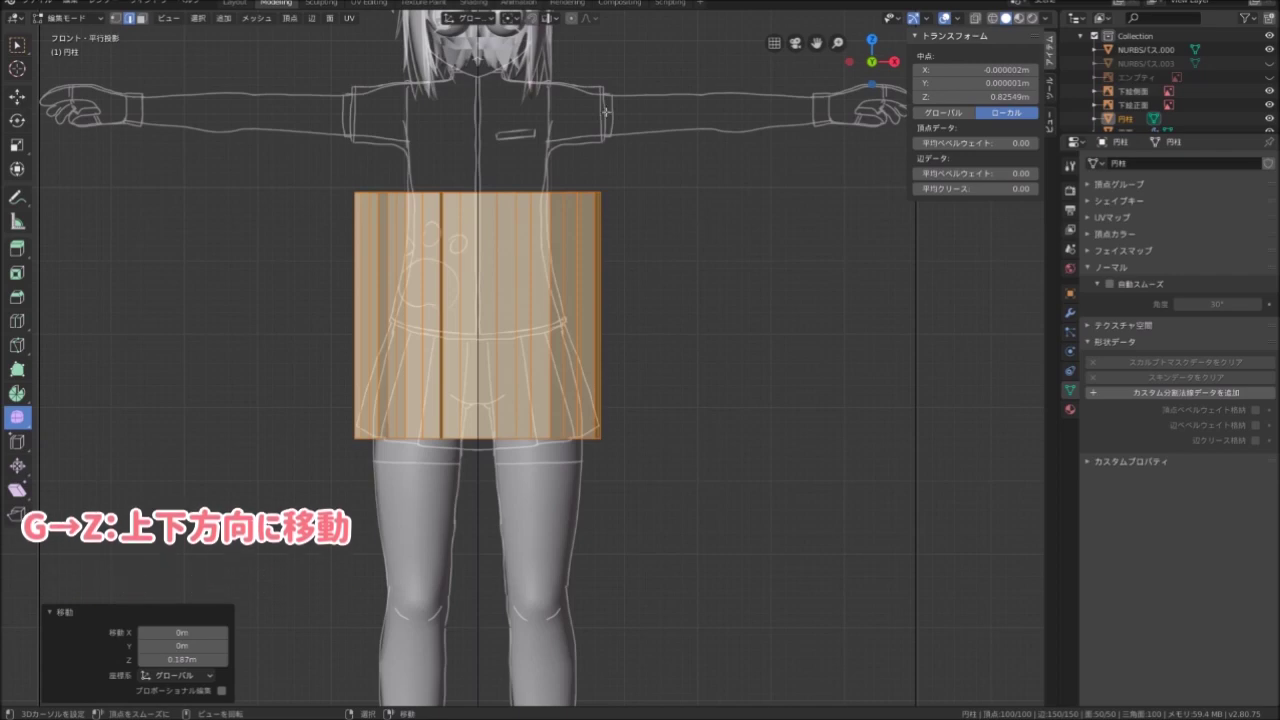
{"action": "scroll", "coordinate": [605, 112], "scroll_direction": "up", "scroll_amount": 1}
{"action": "middle_click_drag", "start_coordinate": [603, 126], "coordinate": [515, 175]}
{"action": "left_click", "coordinate": [497, 213], "text": "alt"}
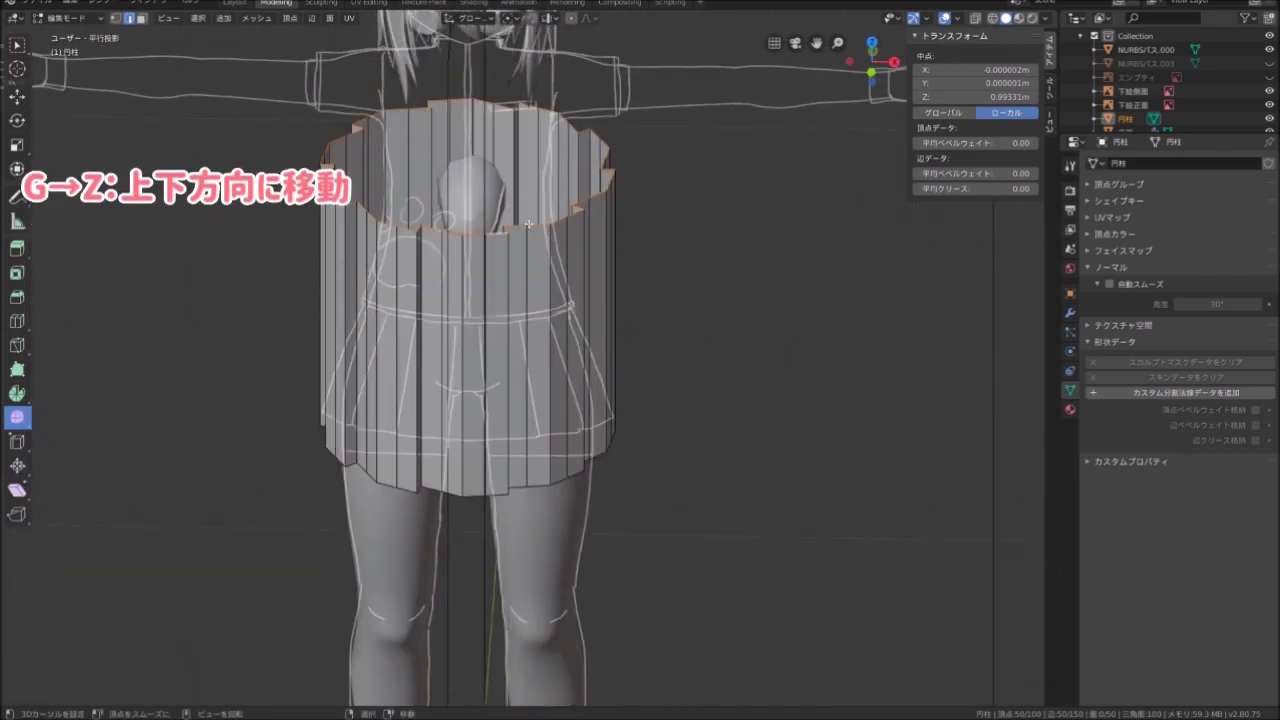
{"action": "key", "text": "KP_1"}
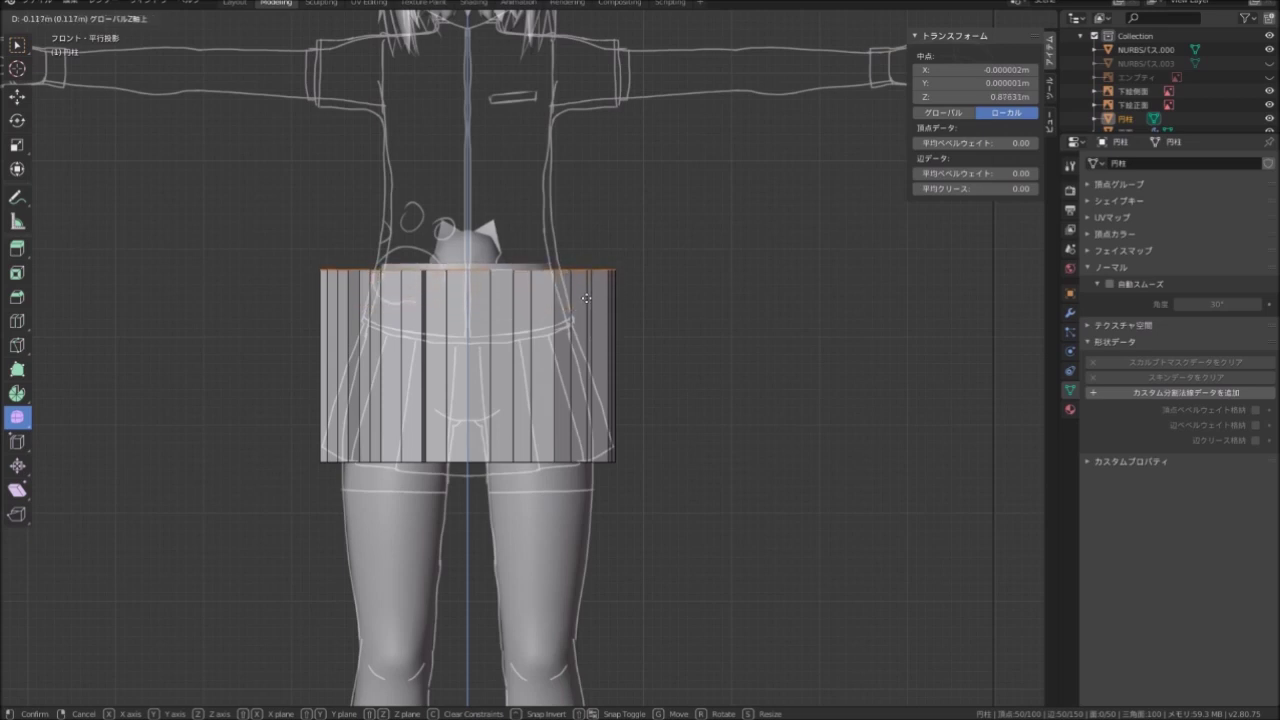
Set the top loop's height and taper it to 0.639 to narrow the waist
{"action": "left_click", "coordinate": [586, 304]}
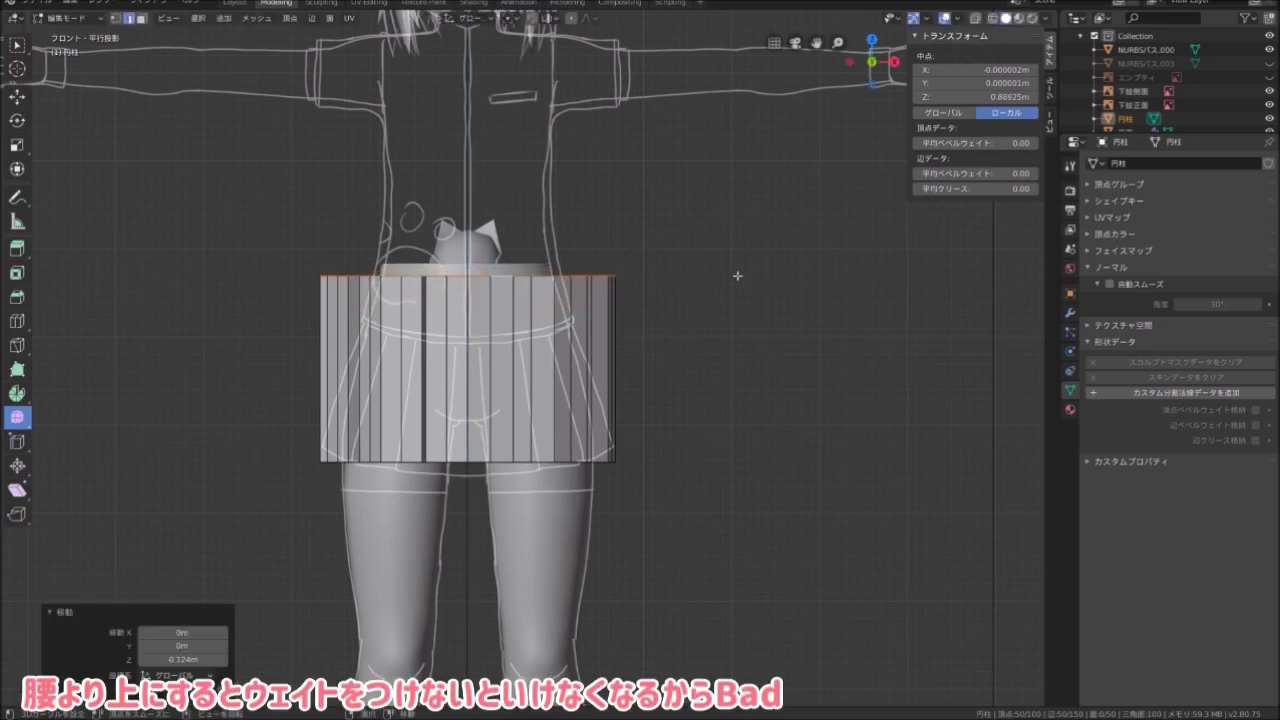
{"action": "key", "text": "s"}
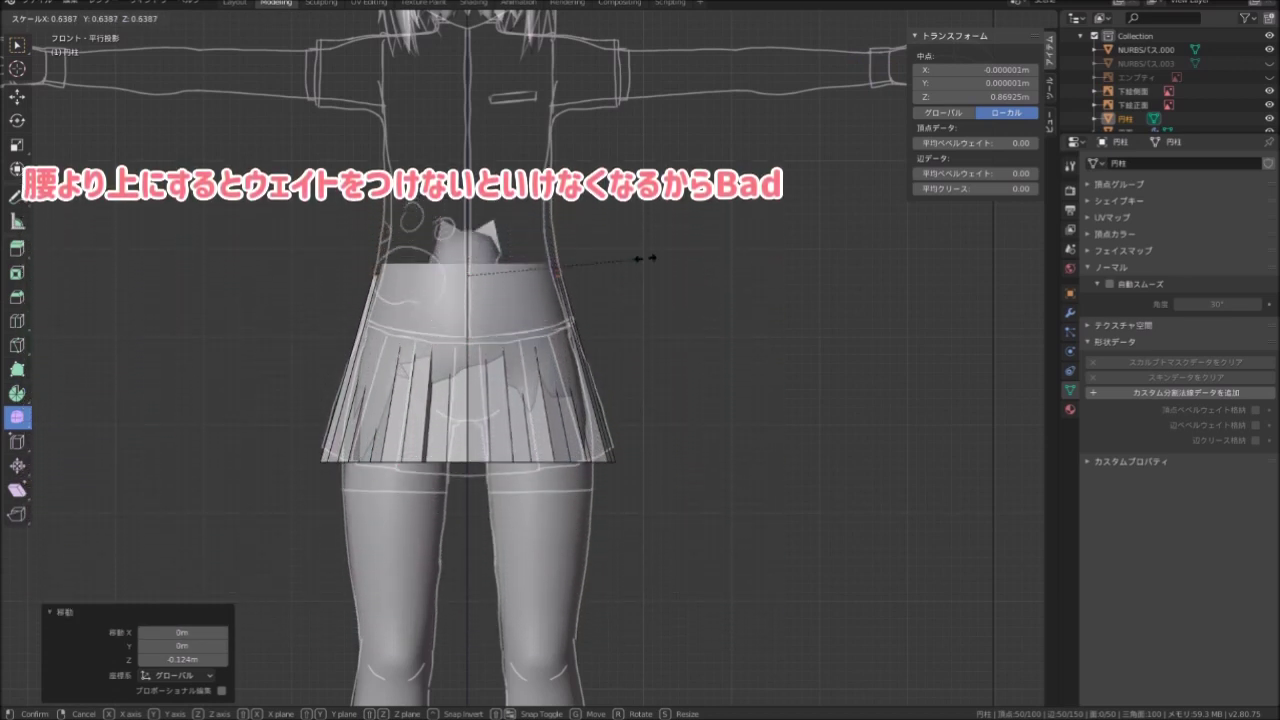
{"action": "left_click", "coordinate": [648, 270]}
{"action": "mouse_move", "coordinate": [654, 280]}
{"action": "middle_mouse_down"}
{"action": "mouse_move", "coordinate": [603, 335]}
{"action": "mouse_move", "coordinate": [508, 315]}
{"action": "middle_mouse_up"}
In right side view, shift the whole skirt back onto the body
{"action": "key", "text": "KP_3"}
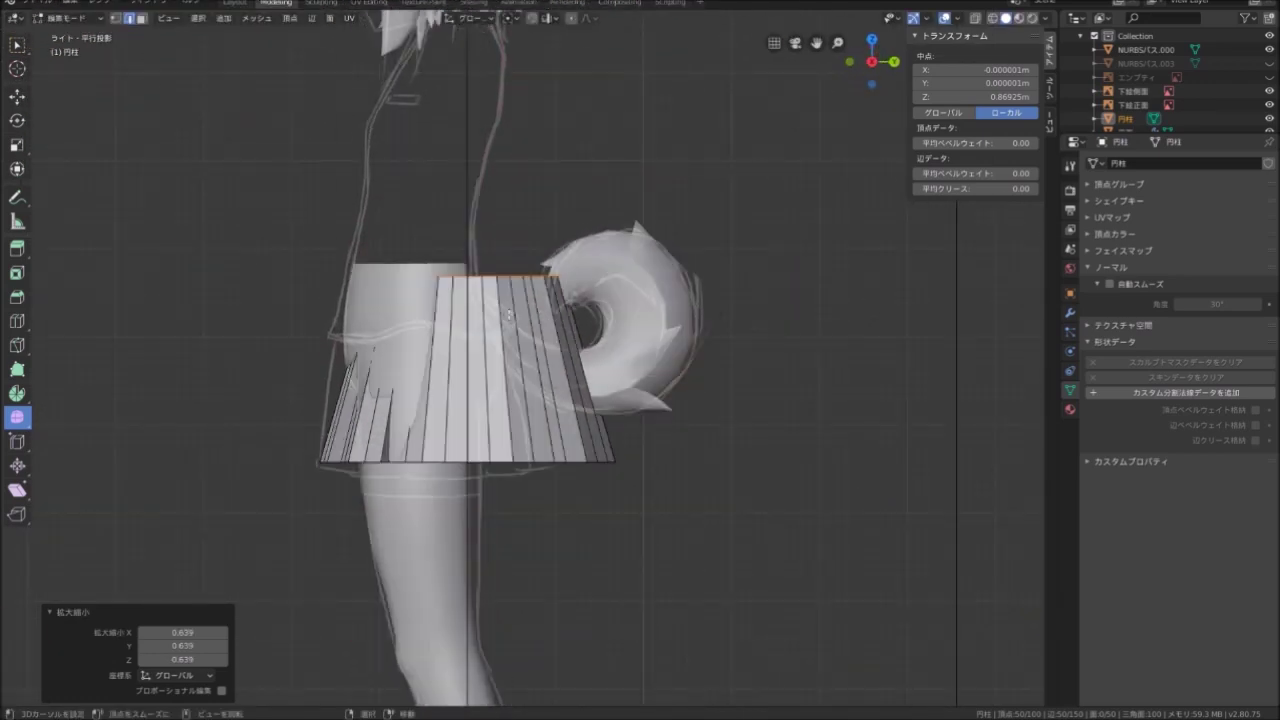
{"action": "key", "text": "a"}
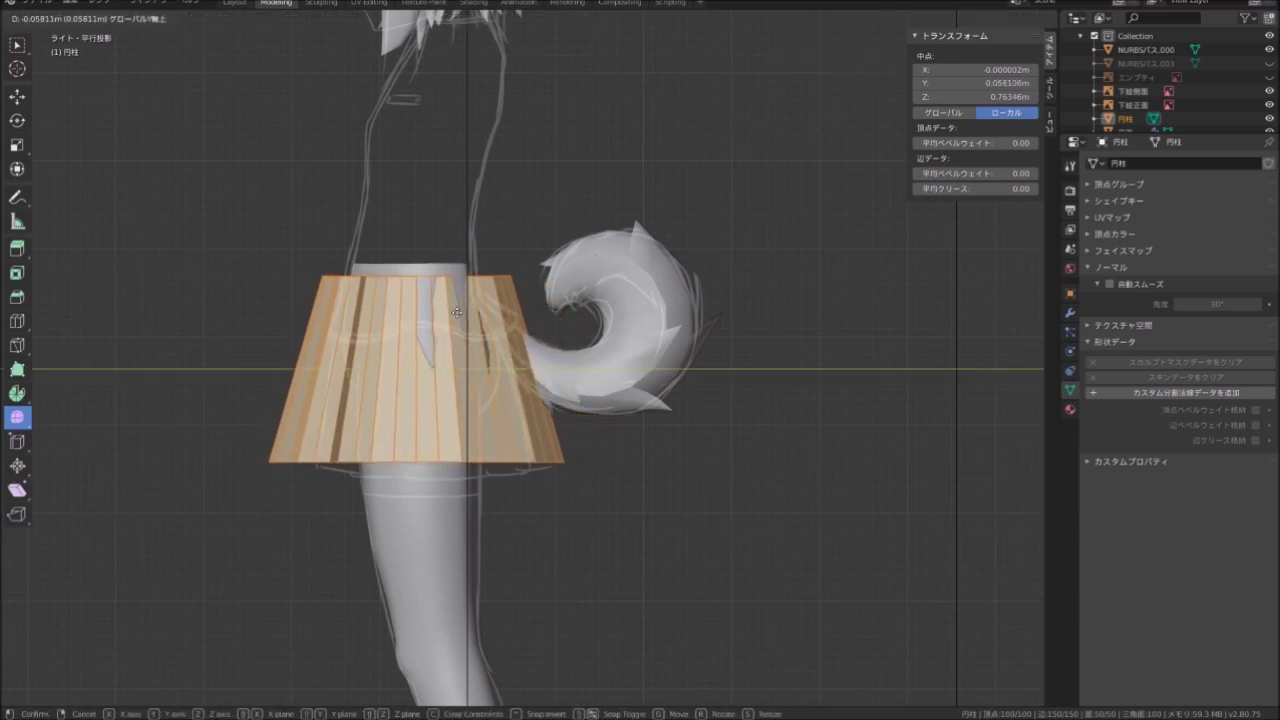
{"action": "left_click", "coordinate": [455, 313]}
Squeeze the waist loop front-to-back along Y
{"action": "scroll", "coordinate": [462, 320], "scroll_direction": "up", "scroll_amount": 1}
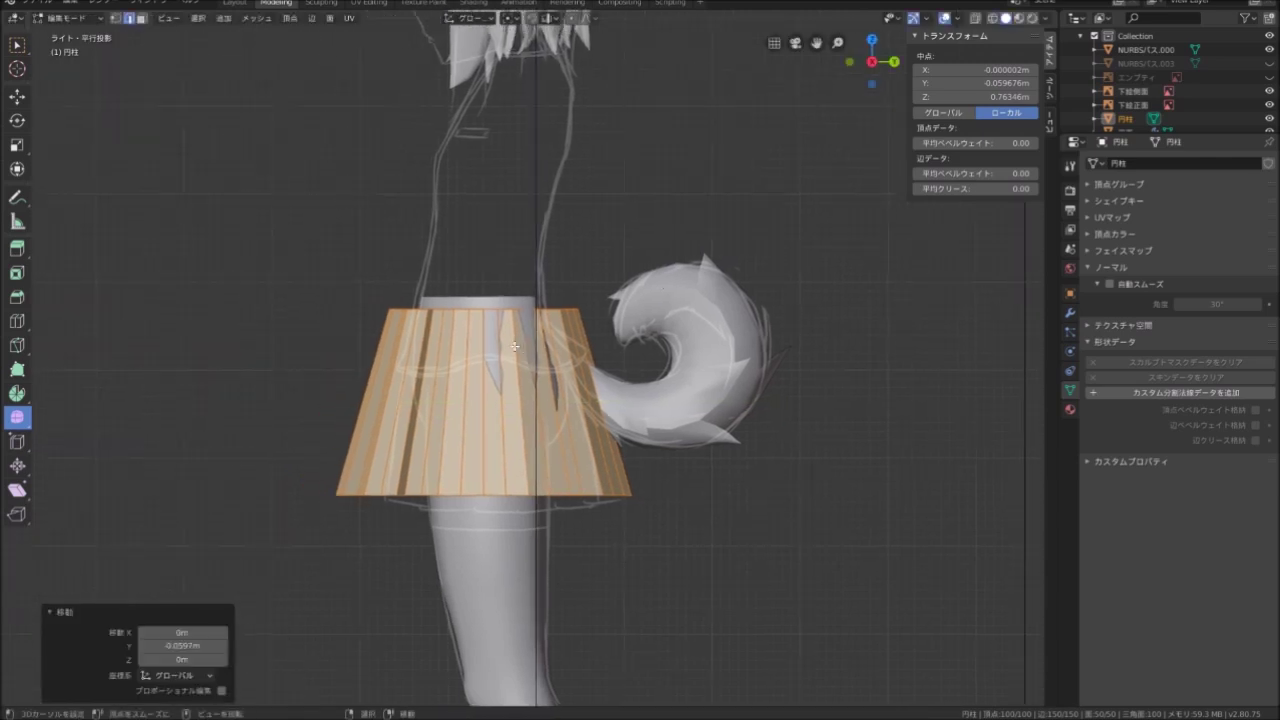
{"action": "scroll", "coordinate": [479, 337], "scroll_direction": "up", "scroll_amount": 1}
{"action": "left_click", "coordinate": [463, 291], "text": "alt"}
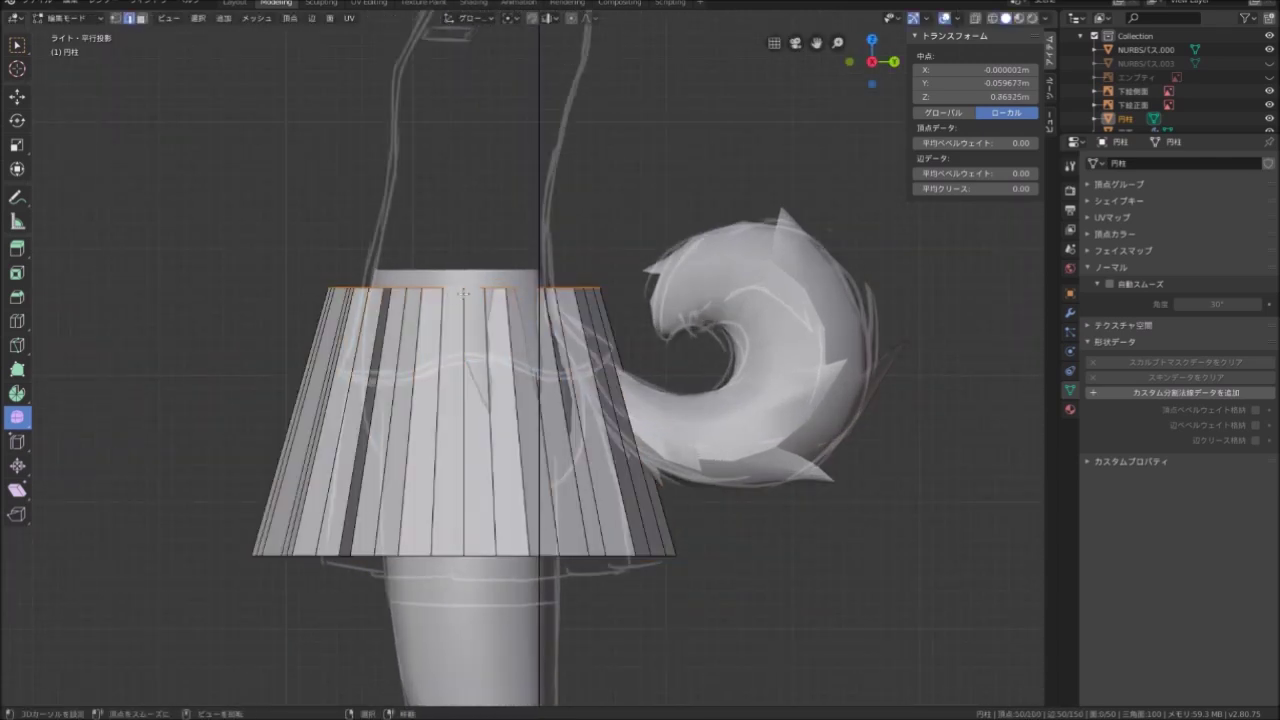
{"action": "key", "text": "s"}
{"action": "key", "text": "y"}
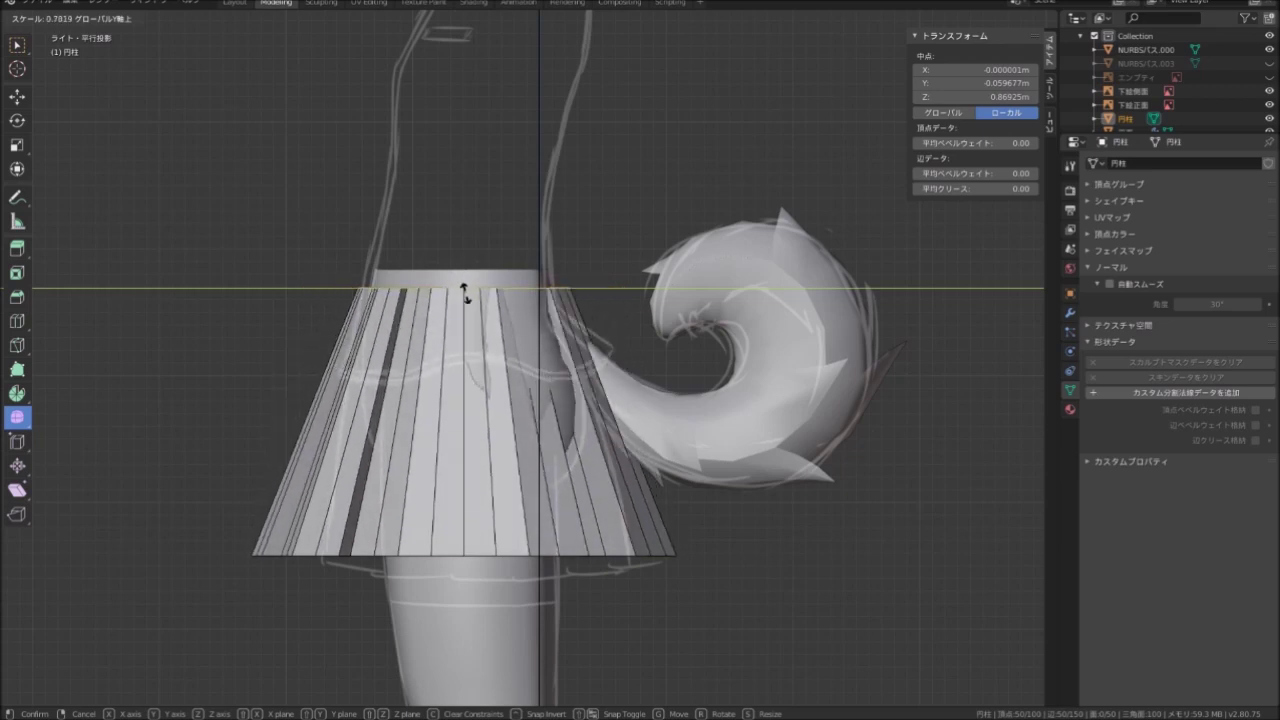
{"action": "left_click", "coordinate": [463, 290]}
Flatten the hem loop's depth to 0.787, reposition it, and unhide the torso mesh
{"action": "middle_click_drag", "start_coordinate": [567, 549], "coordinate": [537, 392], "text": "shift"}
{"action": "left_click", "coordinate": [553, 490], "text": "alt+shift"}
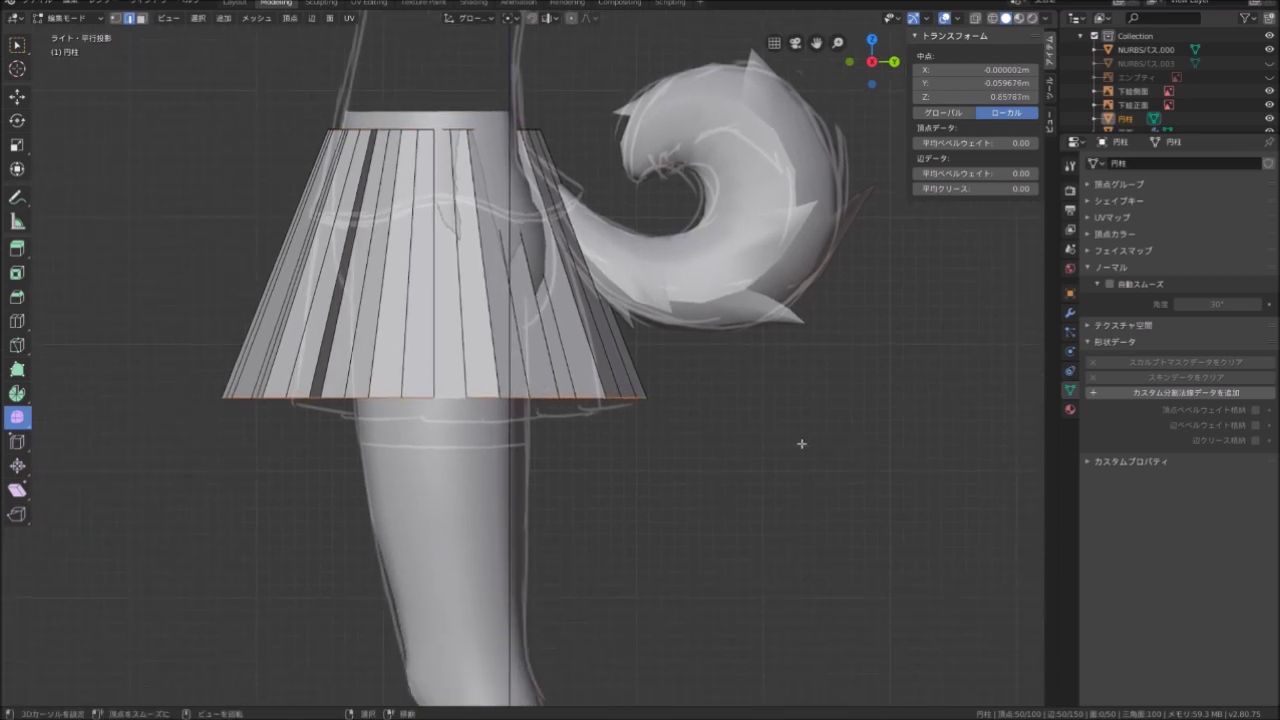
{"action": "left_click", "coordinate": [746, 323]}
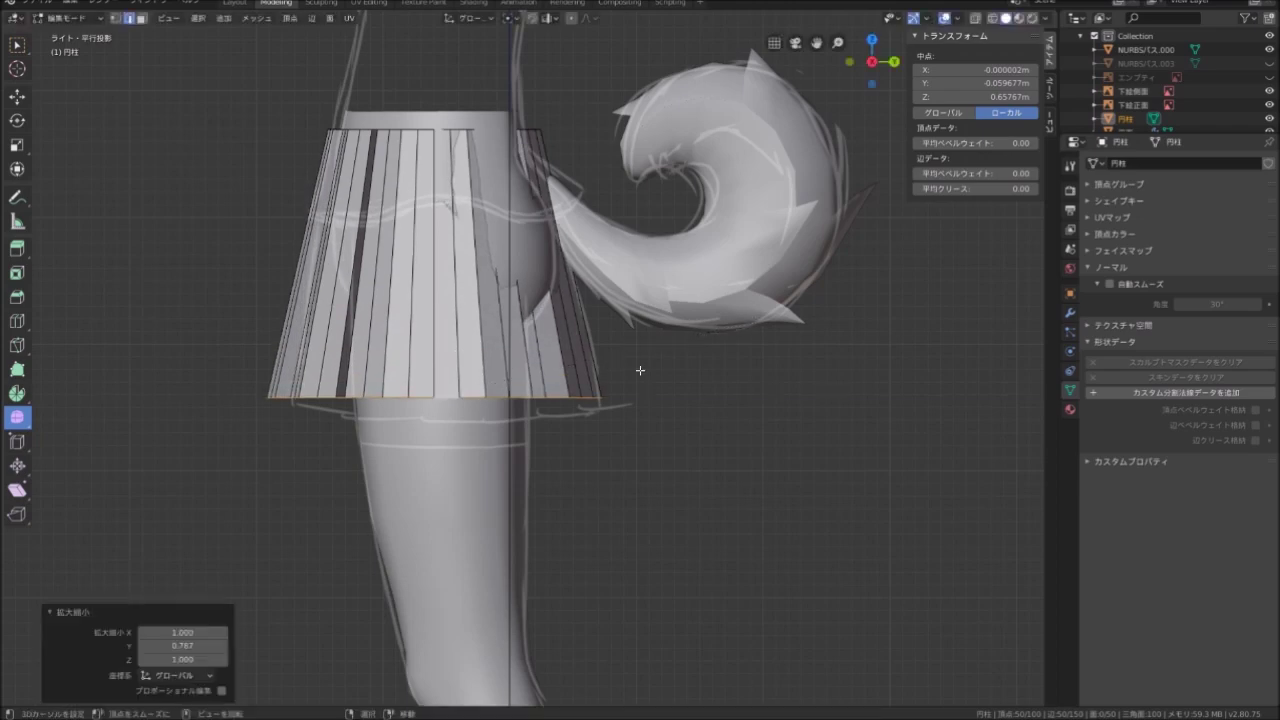
{"action": "key", "text": "g"}
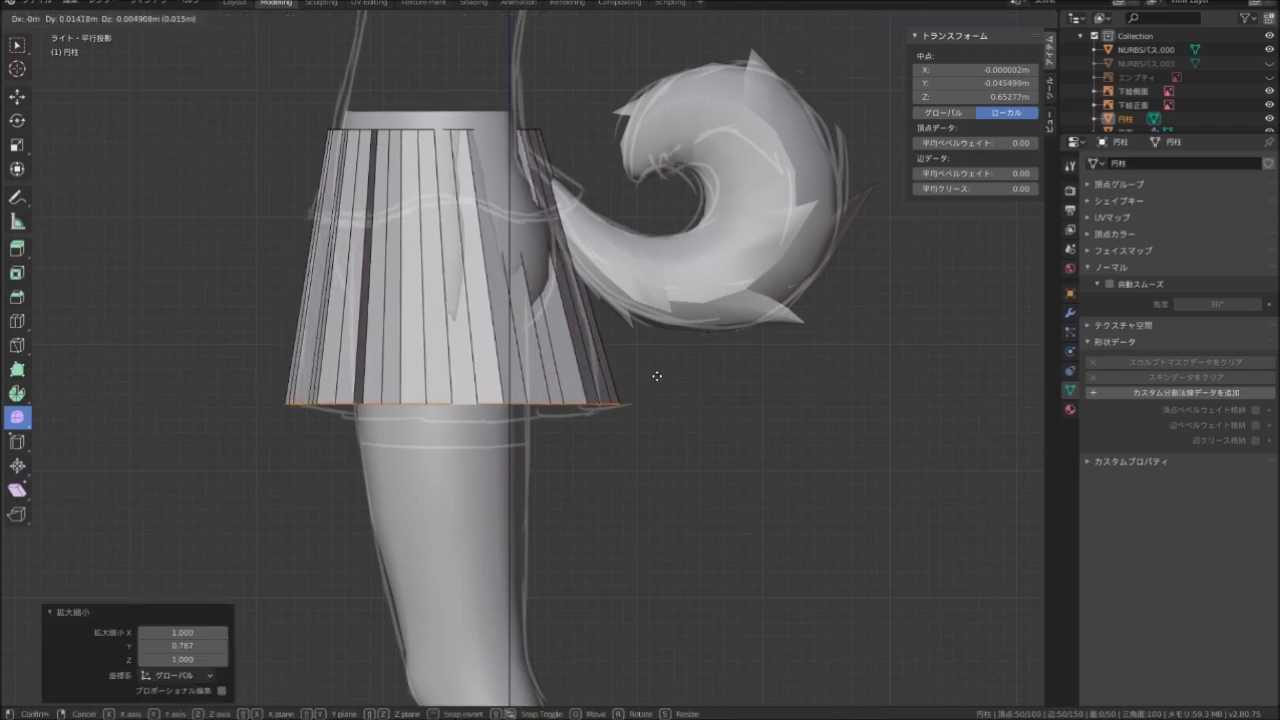
{"action": "mouse_move", "coordinate": [657, 376]}
{"action": "middle_mouse_down"}
{"action": "mouse_move", "coordinate": [538, 484]}
{"action": "mouse_move", "coordinate": [463, 393]}
{"action": "mouse_move", "coordinate": [627, 433]}
{"action": "mouse_move", "coordinate": [610, 430]}
{"action": "middle_mouse_up"}
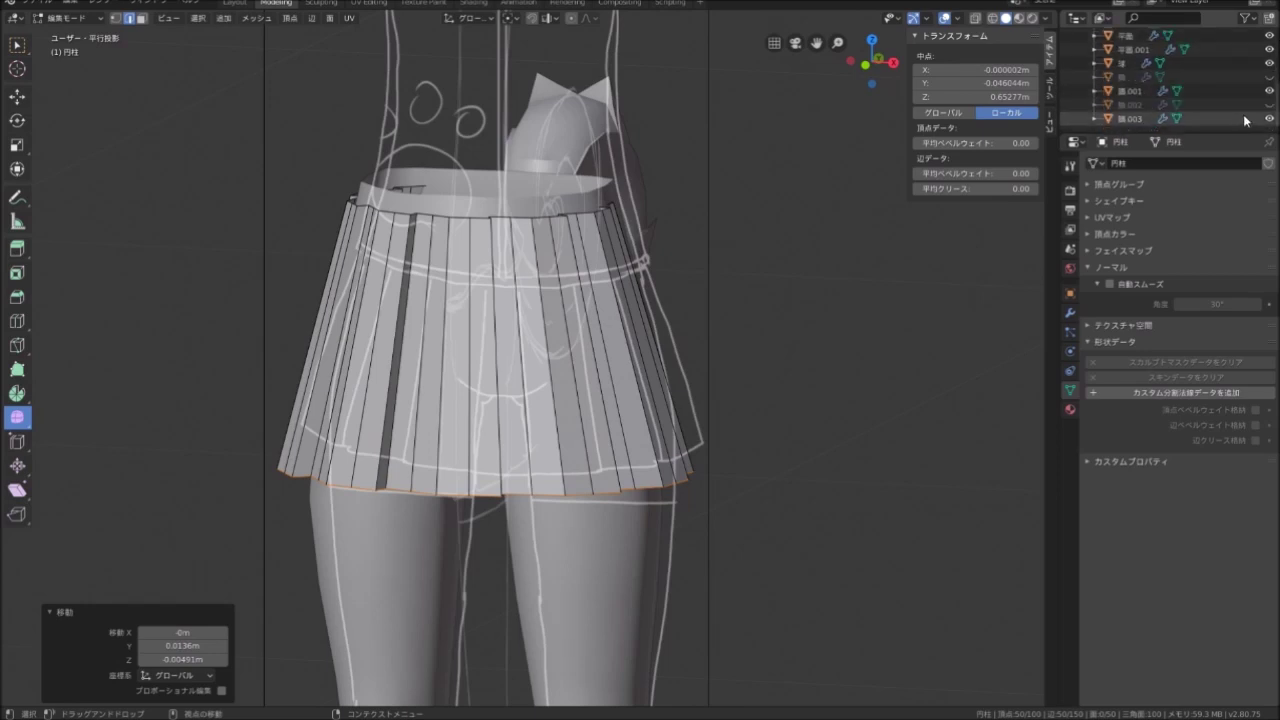
{"action": "left_click", "coordinate": [1269, 78]}
Add a horizontal loop cut around the skirt and scale it up to 1.042
{"action": "mouse_move", "coordinate": [685, 263]}
{"action": "middle_mouse_down"}
{"action": "mouse_move", "coordinate": [619, 213]}
{"action": "mouse_move", "coordinate": [662, 238]}
{"action": "mouse_move", "coordinate": [563, 280]}
{"action": "middle_mouse_up"}
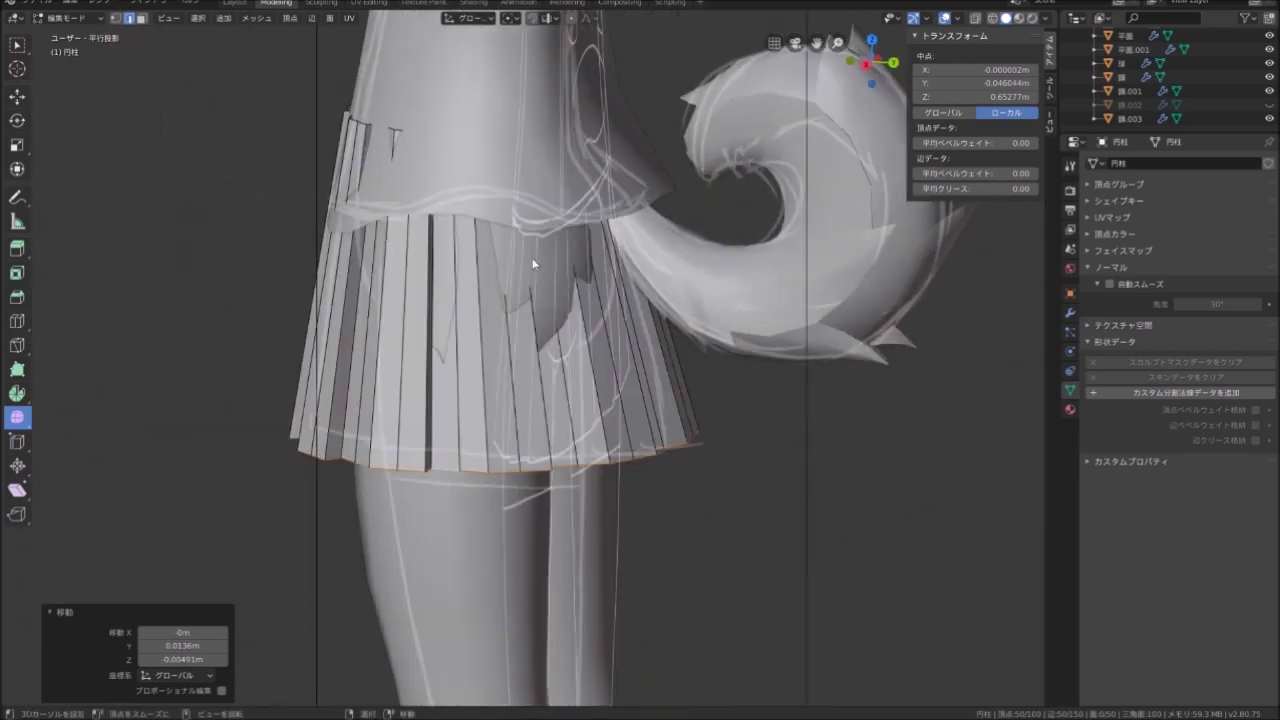
{"action": "scroll", "coordinate": [560, 270], "scroll_direction": "down", "scroll_amount": 3}
{"action": "middle_click_drag", "start_coordinate": [560, 270], "coordinate": [537, 340]}
{"action": "scroll", "coordinate": [537, 340], "scroll_direction": "up", "scroll_amount": 2}
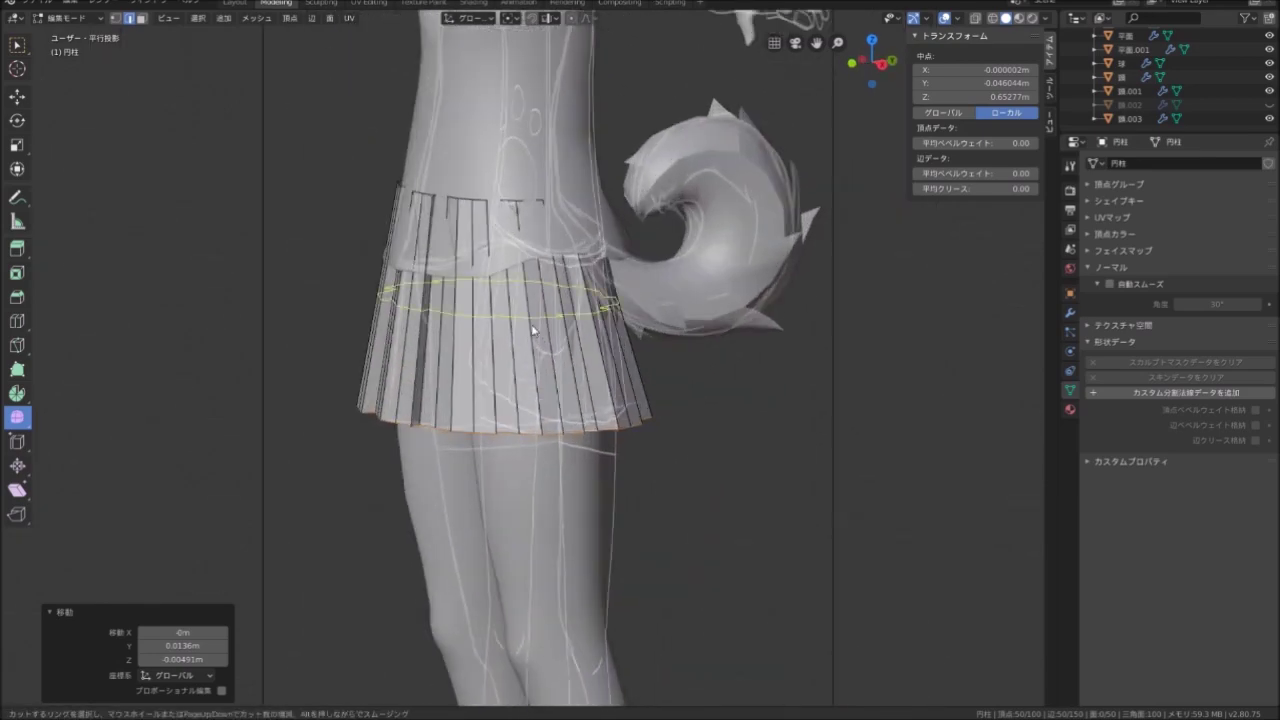
{"action": "left_click", "coordinate": [537, 321]}
{"action": "middle_click_drag", "start_coordinate": [648, 309], "coordinate": [621, 297]}
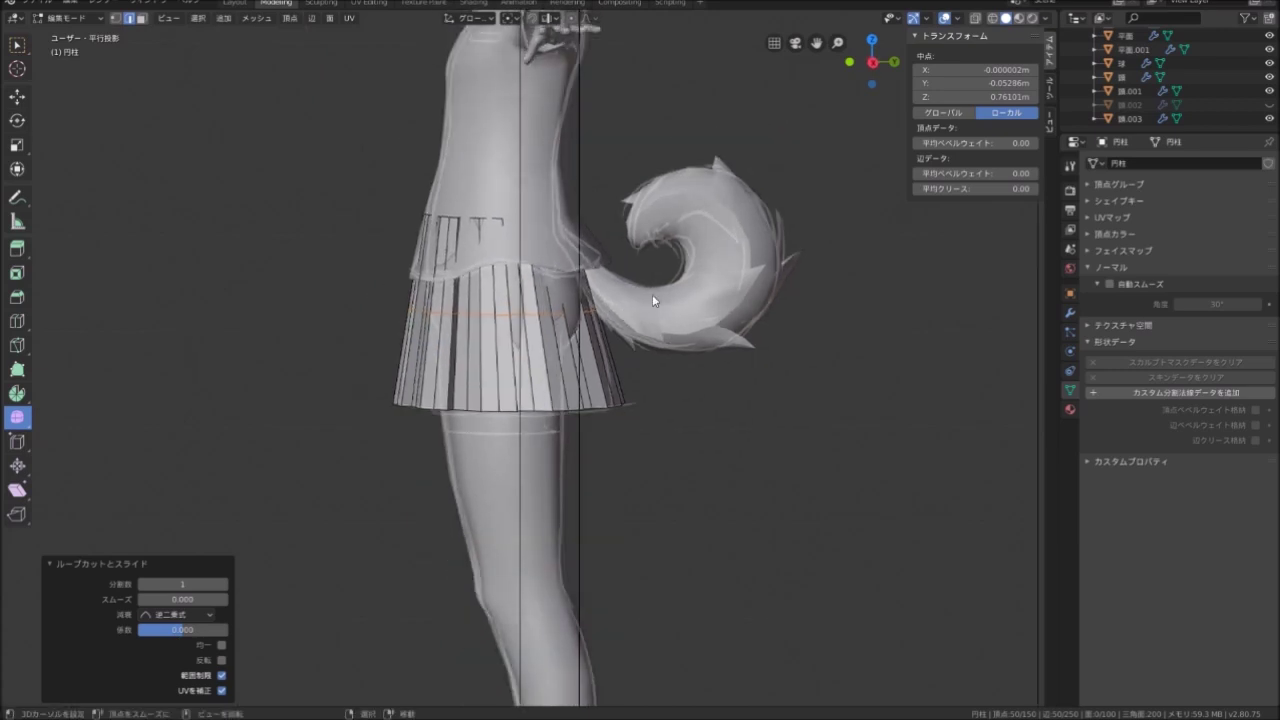
{"action": "key", "text": "s"}
{"action": "left_click", "coordinate": [658, 293]}
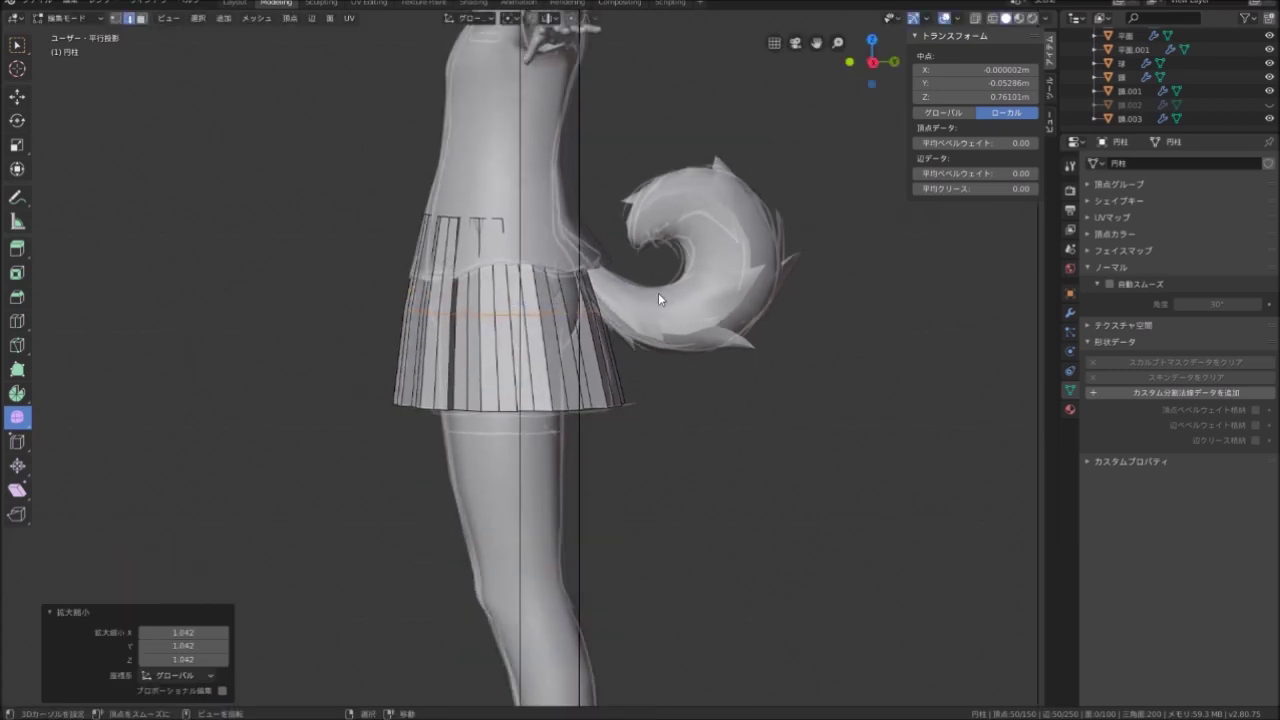
Move a vertical skirt edge with proportional editing to follow the hip curve
{"action": "mouse_move", "coordinate": [611, 311]}
{"action": "middle_mouse_down"}
{"action": "mouse_move", "coordinate": [553, 292]}
{"action": "mouse_move", "coordinate": [621, 400]}
{"action": "middle_mouse_up"}
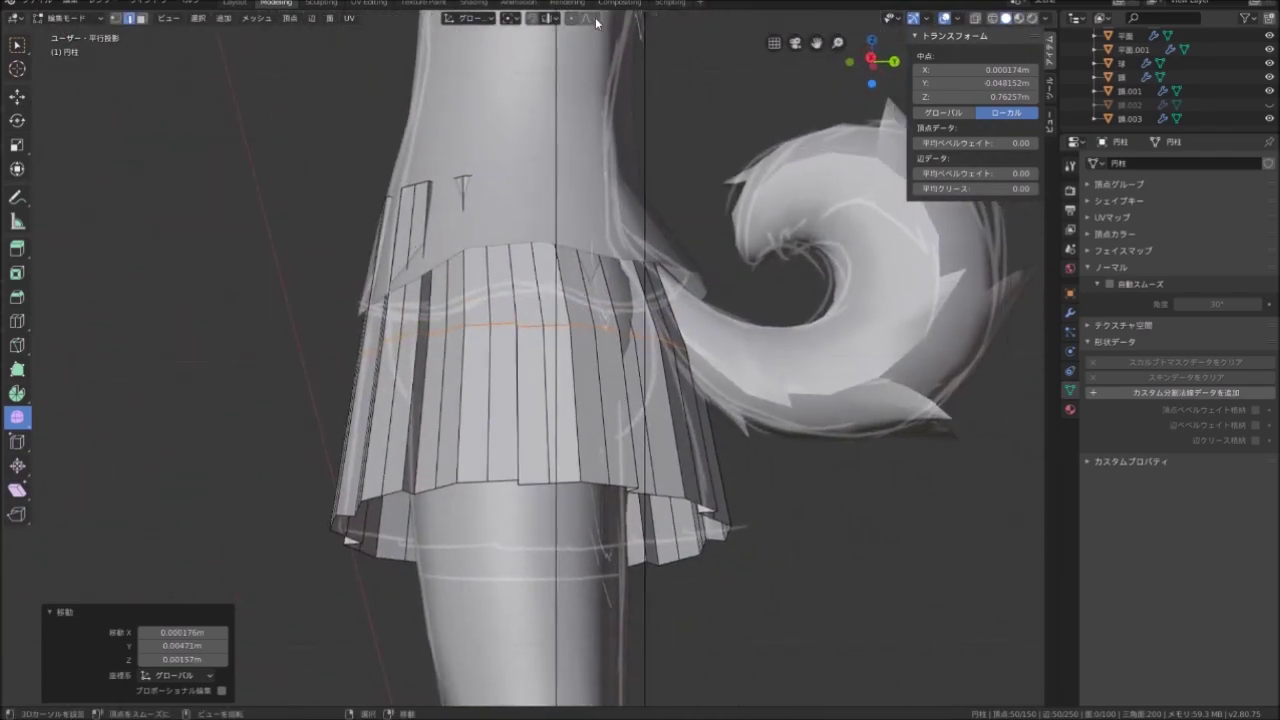
{"action": "left_click", "coordinate": [613, 334]}
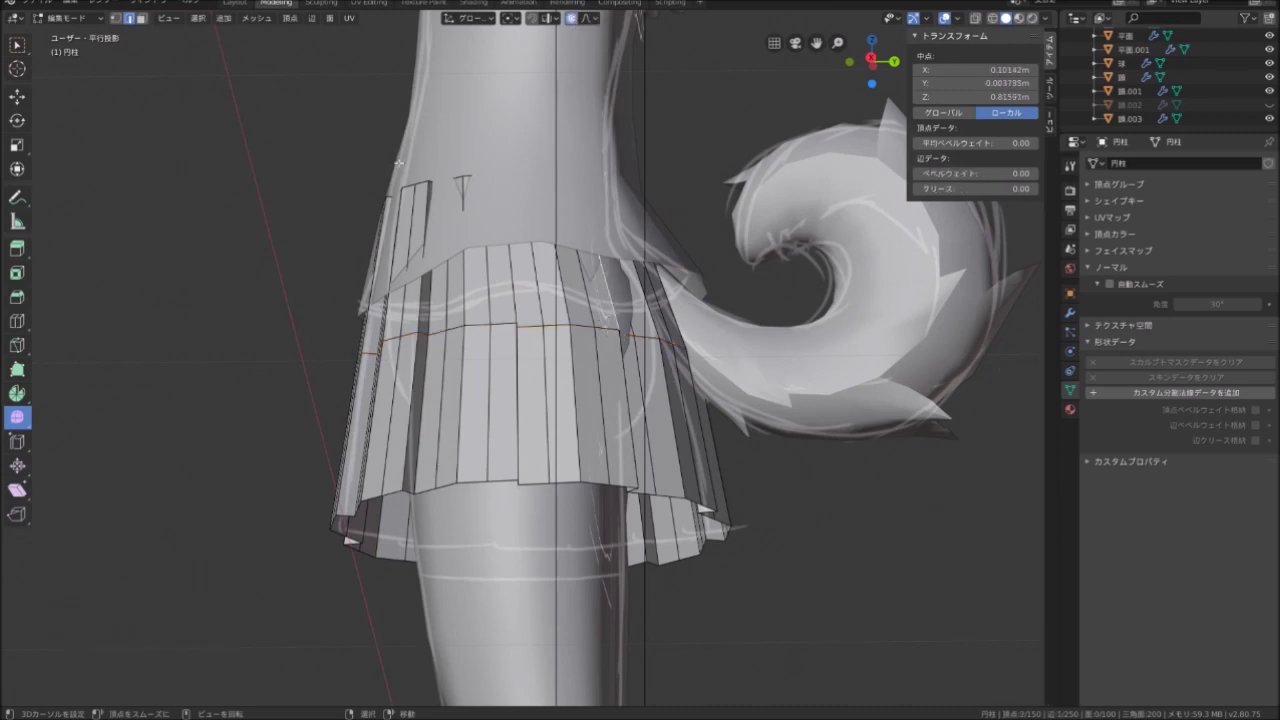
{"action": "mouse_move", "coordinate": [590, 316]}
{"action": "middle_mouse_down"}
{"action": "mouse_move", "coordinate": [654, 345]}
{"action": "mouse_move", "coordinate": [695, 319]}
{"action": "mouse_move", "coordinate": [607, 331]}
{"action": "mouse_move", "coordinate": [621, 316]}
{"action": "mouse_move", "coordinate": [566, 261]}
{"action": "middle_mouse_up"}
{"action": "left_click", "coordinate": [658, 341]}
{"action": "left_click", "coordinate": [707, 316]}
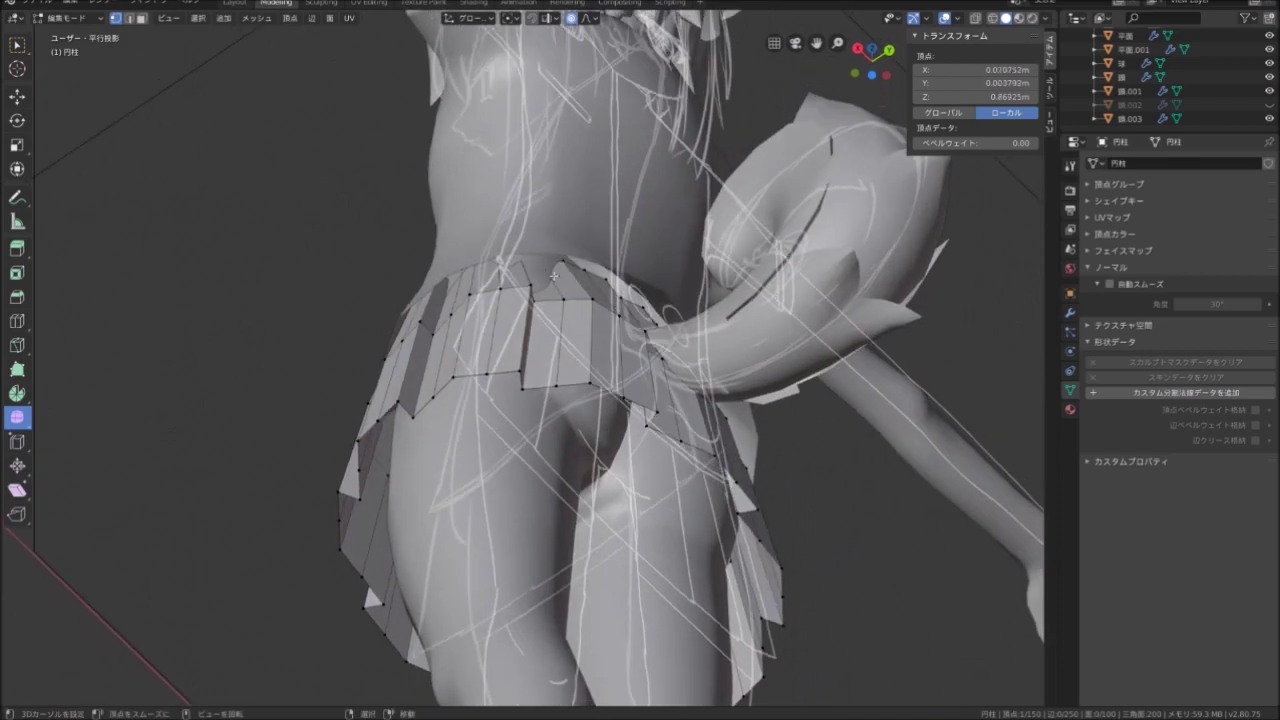
{"action": "left_click", "coordinate": [566, 261]}
Nudge the first skirt vertices with smooth proportional moves around the hip
{"action": "key", "text": "g"}
{"action": "left_click", "coordinate": [541, 250]}
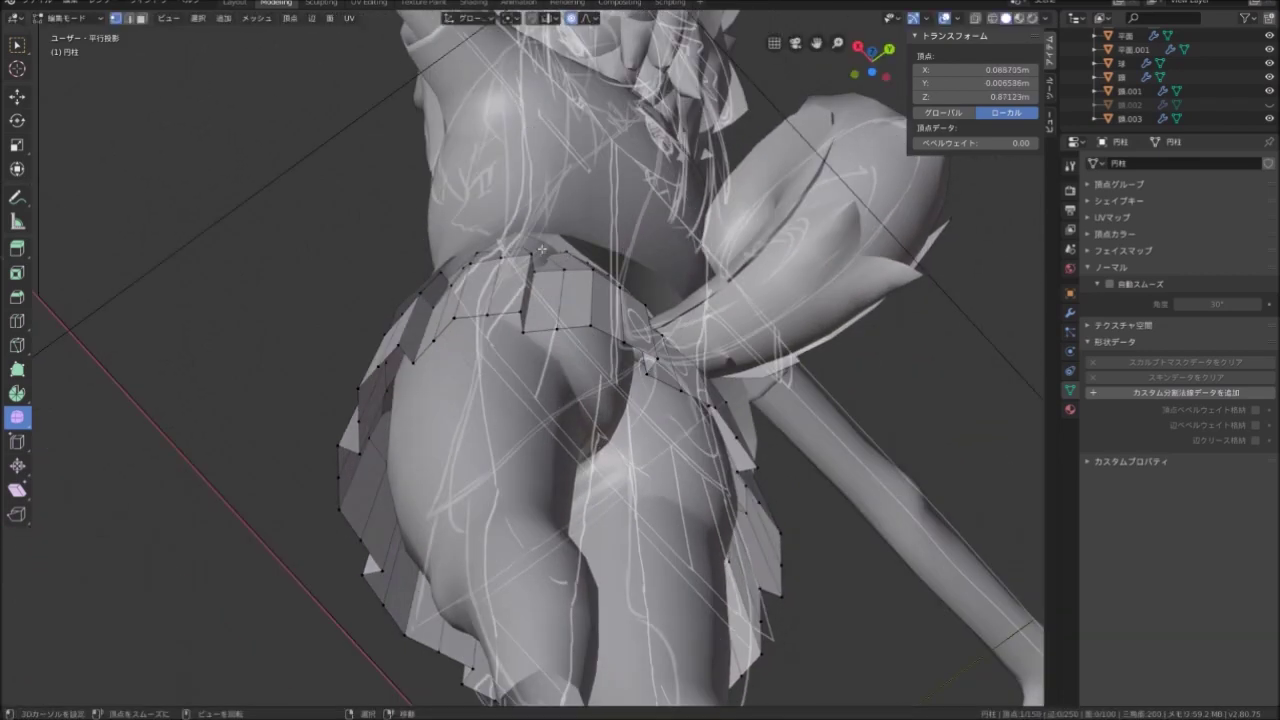
{"action": "left_click", "coordinate": [543, 231]}
{"action": "middle_click_drag", "start_coordinate": [543, 231], "coordinate": [541, 250]}
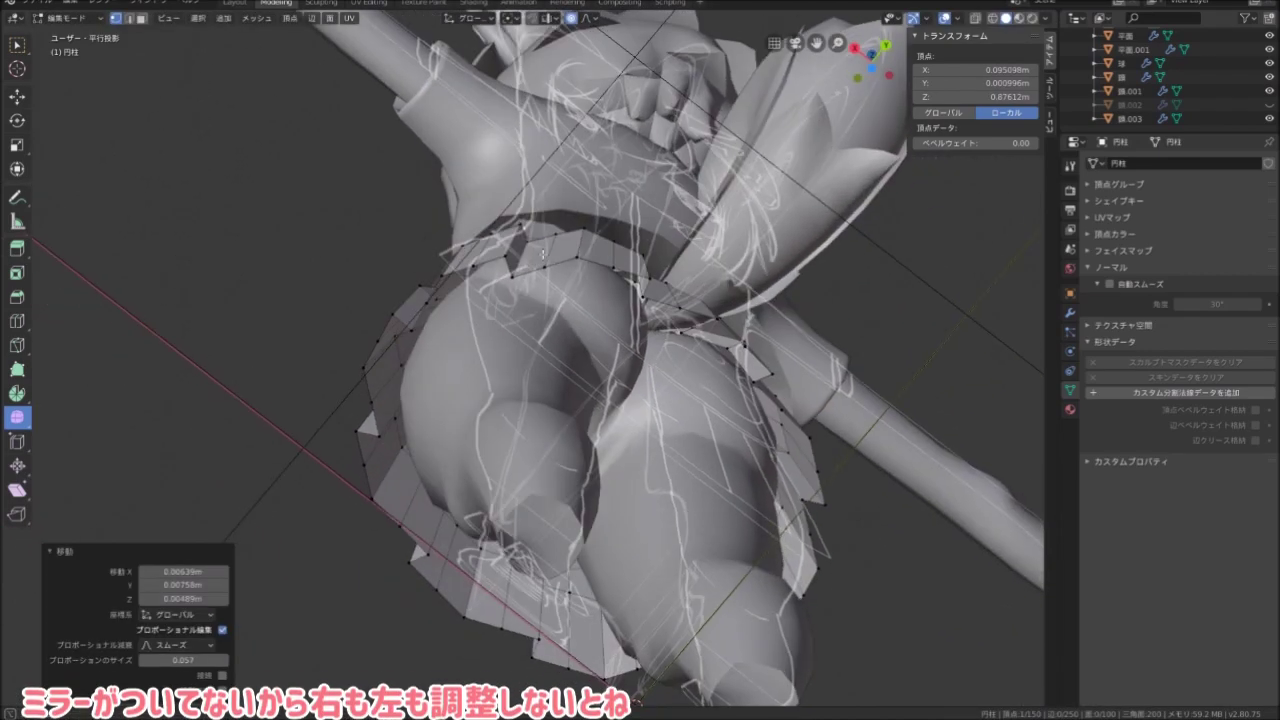
{"action": "key", "text": "g"}
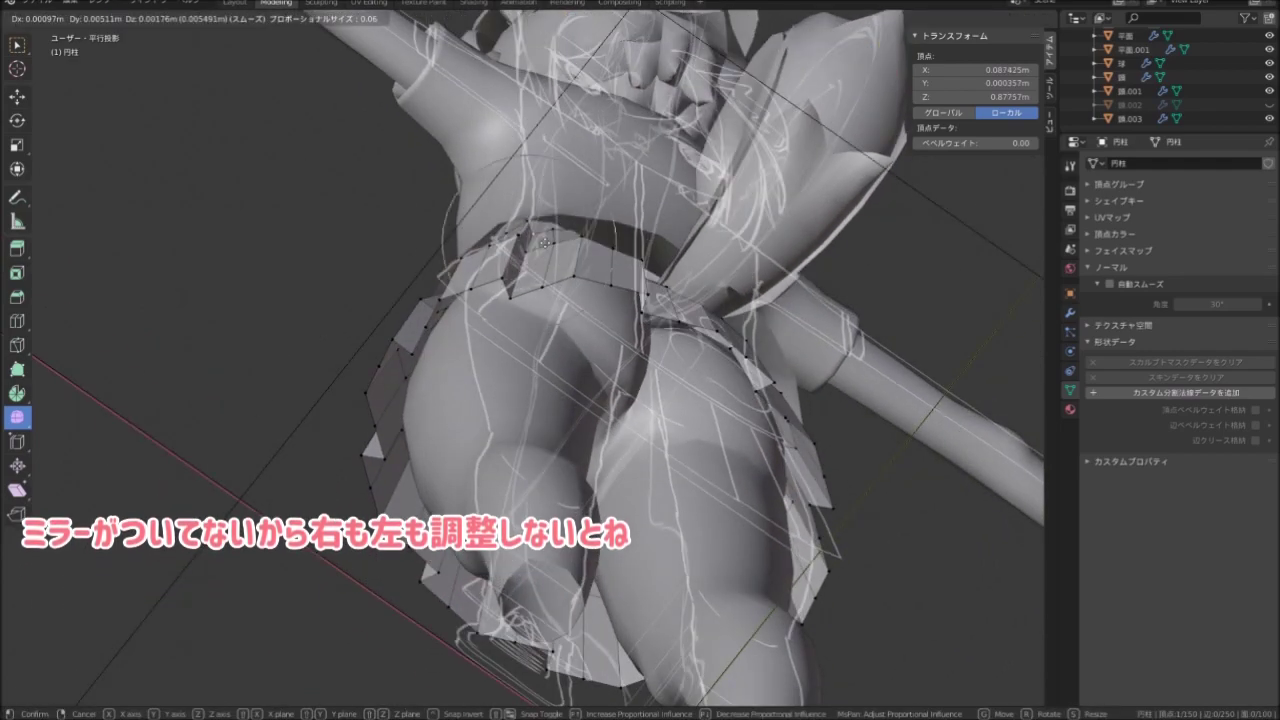
{"action": "left_click", "coordinate": [547, 238]}
{"action": "mouse_move", "coordinate": [547, 238]}
{"action": "middle_mouse_down"}
{"action": "mouse_move", "coordinate": [481, 275]}
{"action": "mouse_move", "coordinate": [598, 311]}
{"action": "middle_mouse_up"}
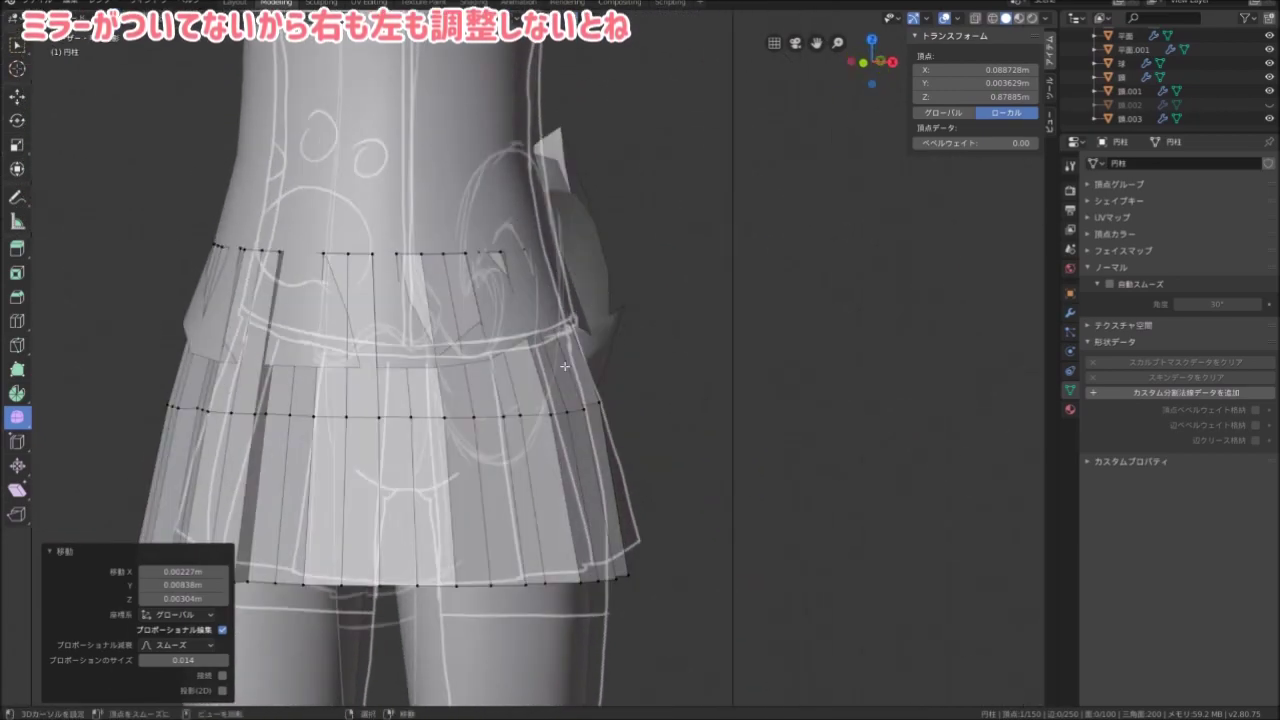
{"action": "mouse_move", "coordinate": [598, 311]}
{"action": "middle_mouse_down"}
{"action": "mouse_move", "coordinate": [400, 341]}
{"action": "mouse_move", "coordinate": [430, 379]}
{"action": "mouse_move", "coordinate": [309, 351]}
{"action": "mouse_move", "coordinate": [286, 294]}
{"action": "mouse_move", "coordinate": [326, 406]}
{"action": "mouse_move", "coordinate": [485, 320]}
{"action": "middle_mouse_up"}
Pull the front waistline vertices in so the skirt hugs the waist
{"action": "left_click", "coordinate": [400, 341]}
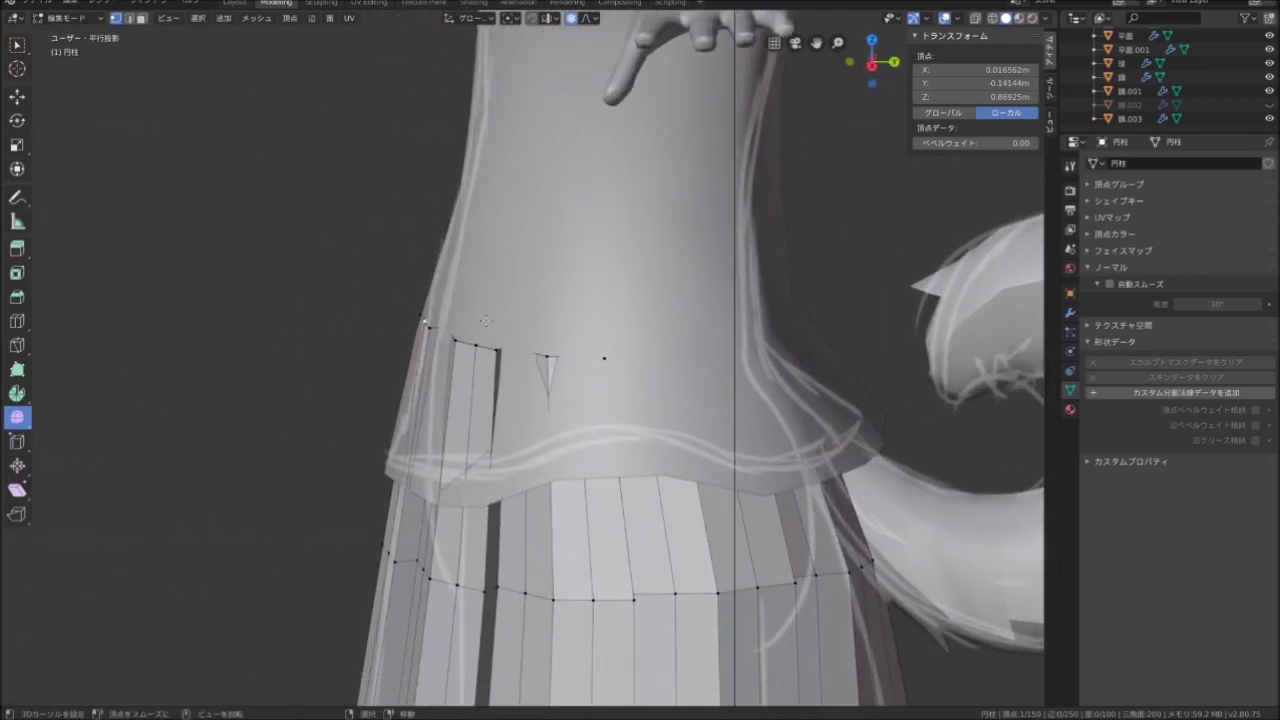
{"action": "middle_click_drag", "start_coordinate": [455, 335], "coordinate": [431, 361]}
{"action": "left_click", "coordinate": [449, 359]}
{"action": "key", "text": "g"}
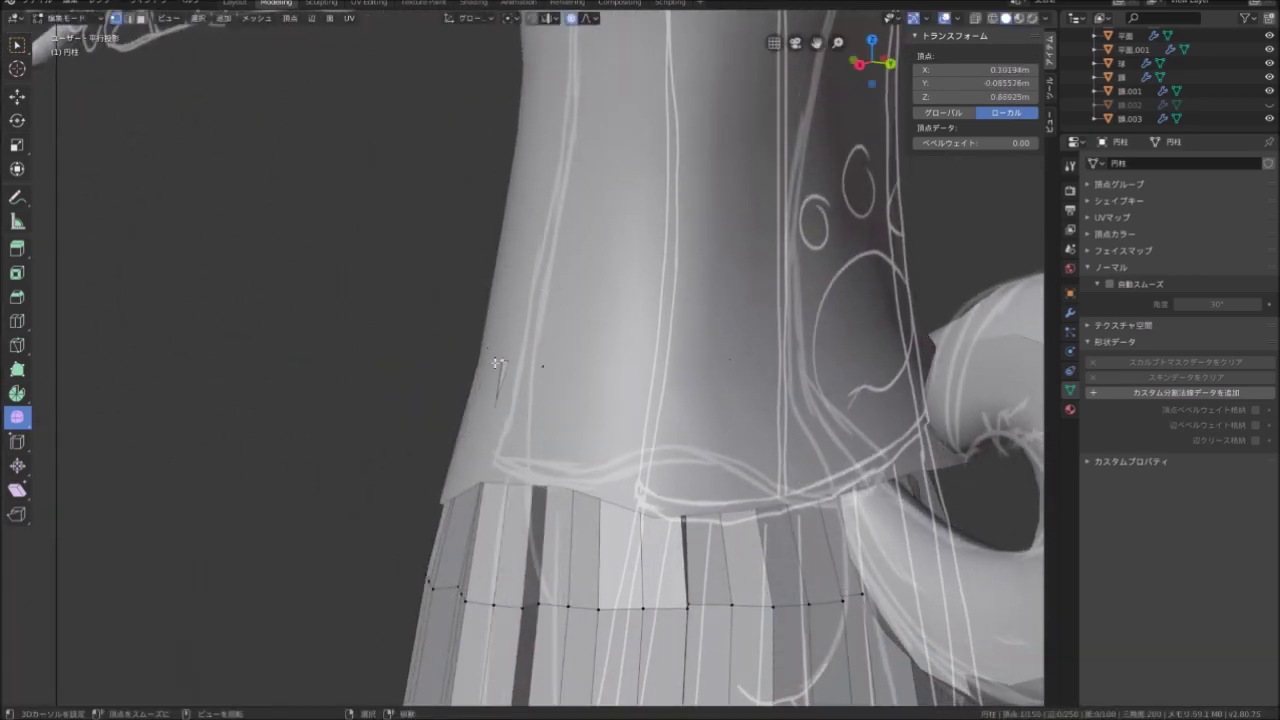
{"action": "left_click", "coordinate": [471, 329]}
{"action": "mouse_move", "coordinate": [471, 329]}
{"action": "middle_mouse_down"}
{"action": "mouse_move", "coordinate": [542, 370]}
{"action": "mouse_move", "coordinate": [343, 339]}
{"action": "middle_mouse_up"}
{"action": "key", "text": "g"}
{"action": "left_click", "coordinate": [337, 358]}
{"action": "left_click", "coordinate": [364, 334]}
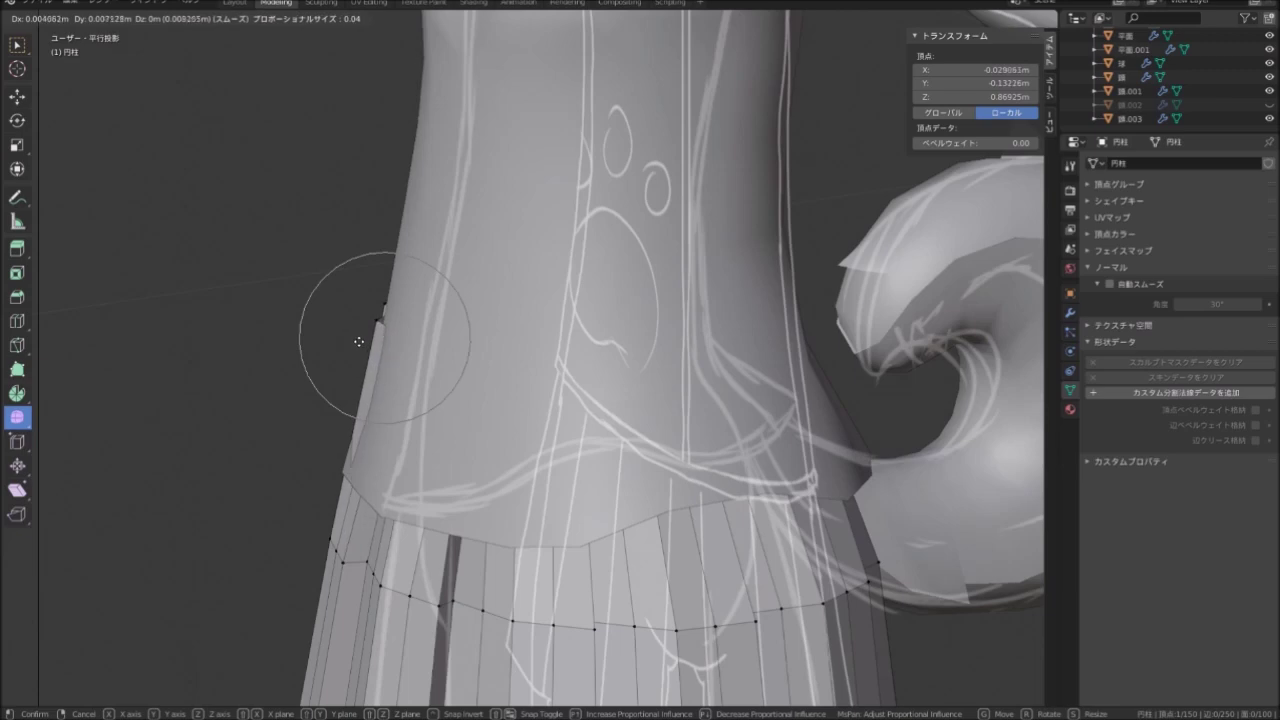
{"action": "left_click", "coordinate": [350, 337]}
Reposition vertices on the other side and at the back of the skirt
{"action": "mouse_move", "coordinate": [358, 337]}
{"action": "middle_mouse_down"}
{"action": "mouse_move", "coordinate": [311, 293]}
{"action": "mouse_move", "coordinate": [459, 317]}
{"action": "mouse_move", "coordinate": [479, 259]}
{"action": "mouse_move", "coordinate": [455, 265]}
{"action": "middle_mouse_up"}
{"action": "key", "text": "g"}
{"action": "left_click", "coordinate": [320, 317]}
{"action": "key", "text": "g"}
{"action": "left_click", "coordinate": [311, 293]}
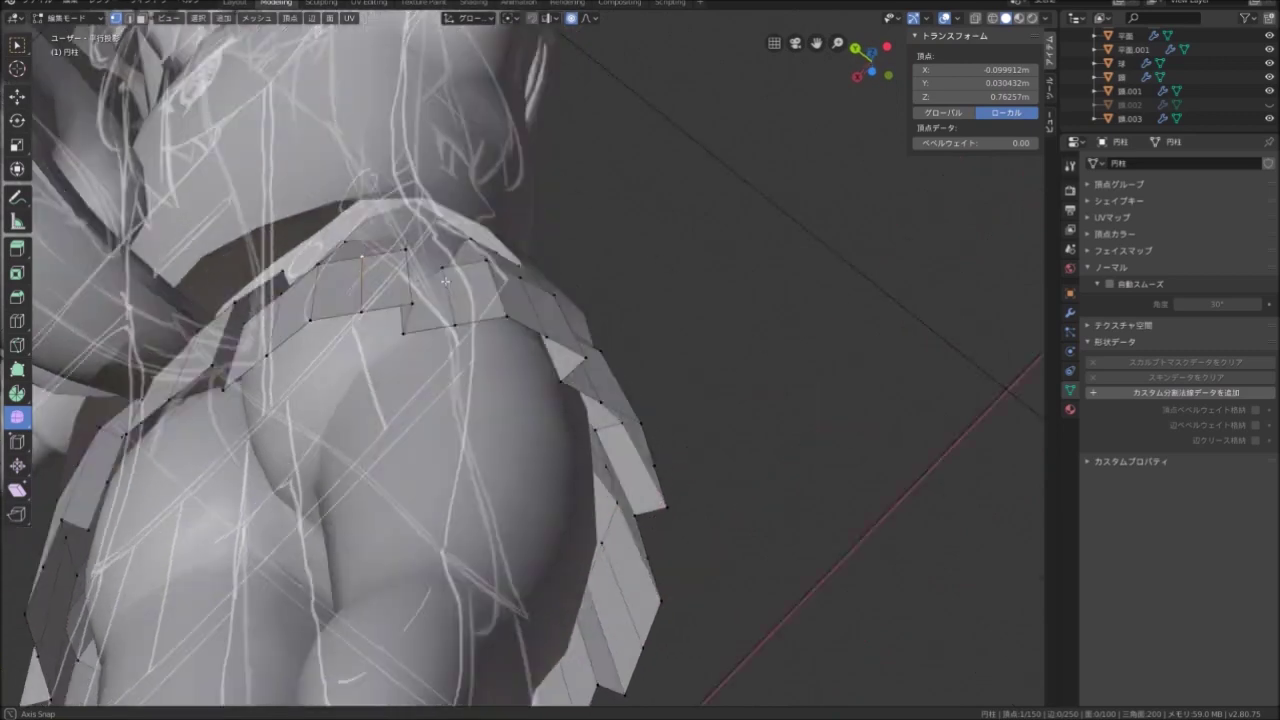
{"action": "key", "text": "g"}
{"action": "left_click", "coordinate": [455, 265]}
{"action": "mouse_move", "coordinate": [455, 265]}
{"action": "middle_mouse_down"}
{"action": "mouse_move", "coordinate": [430, 234]}
{"action": "mouse_move", "coordinate": [461, 293]}
{"action": "mouse_move", "coordinate": [447, 240]}
{"action": "mouse_move", "coordinate": [468, 234]}
{"action": "mouse_move", "coordinate": [394, 197]}
{"action": "middle_mouse_up"}
{"action": "left_click", "coordinate": [435, 218]}
{"action": "left_click", "coordinate": [437, 226]}
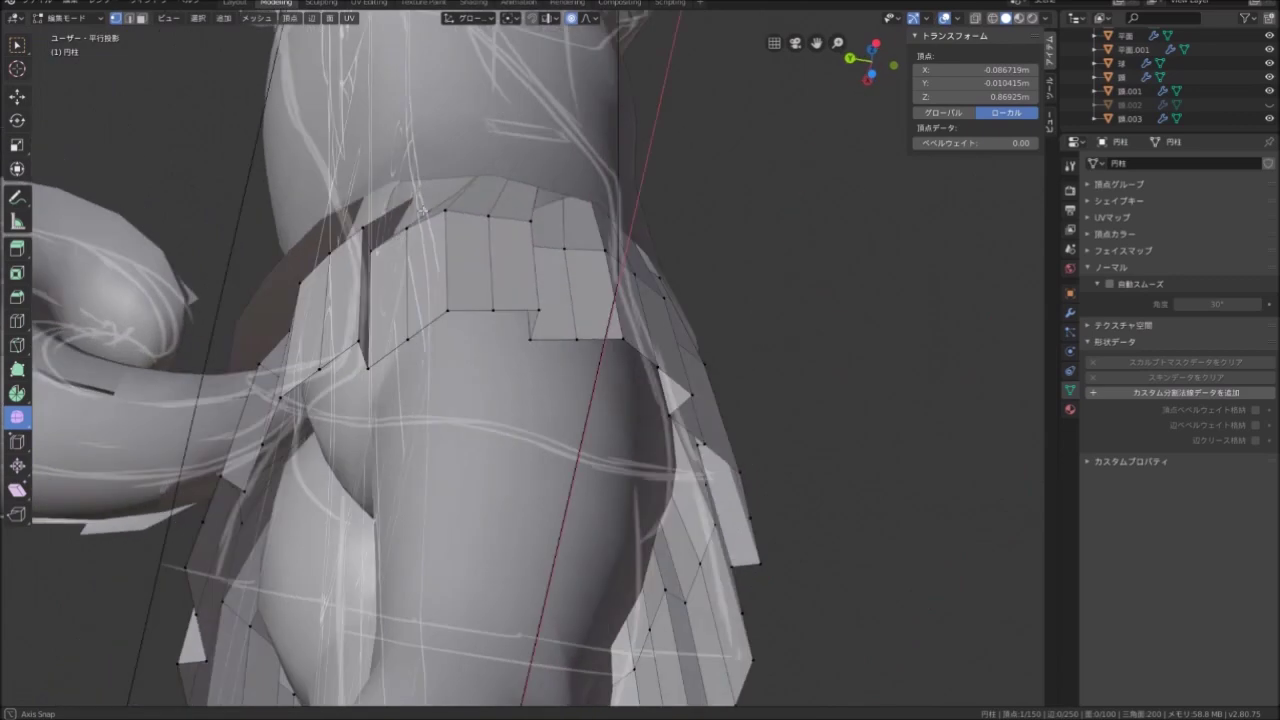
Smooth-move the remaining skirt vertices, finishing with a front vertex
{"action": "left_click", "coordinate": [394, 197]}
{"action": "key", "text": "g"}
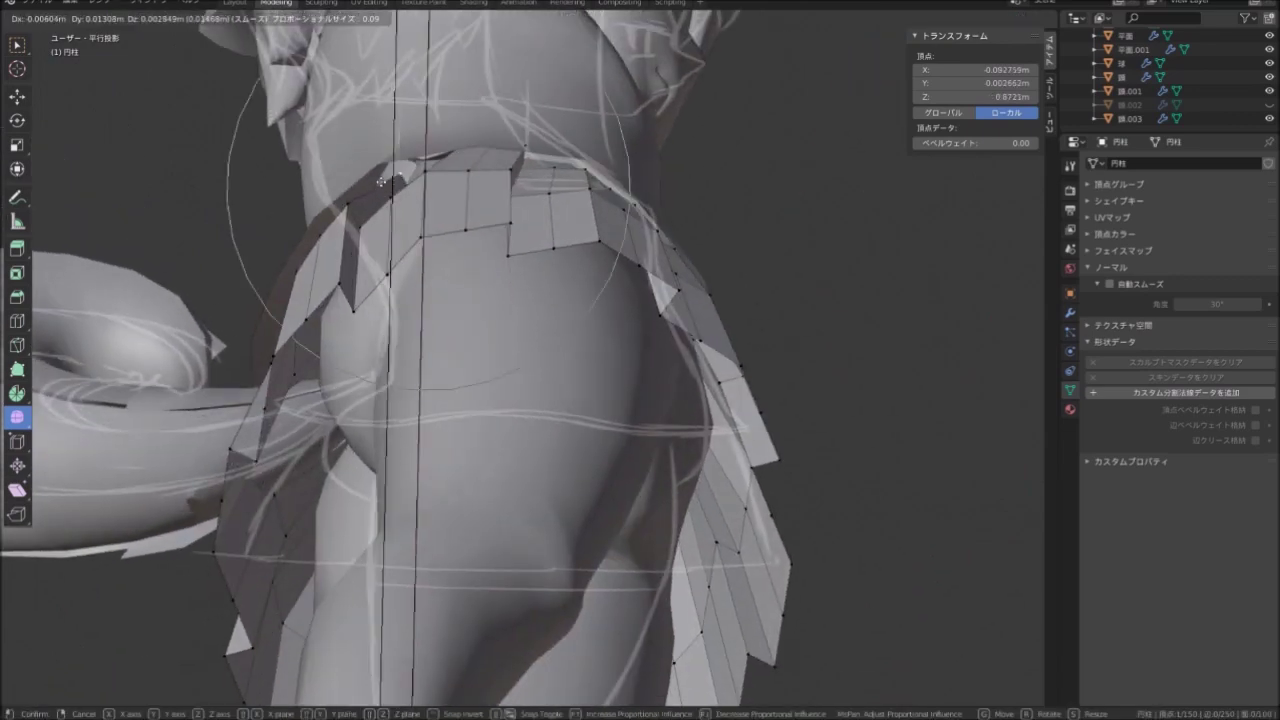
{"action": "left_click", "coordinate": [375, 177]}
{"action": "mouse_move", "coordinate": [375, 177]}
{"action": "middle_mouse_down"}
{"action": "mouse_move", "coordinate": [477, 214]}
{"action": "mouse_move", "coordinate": [412, 225]}
{"action": "middle_mouse_up"}
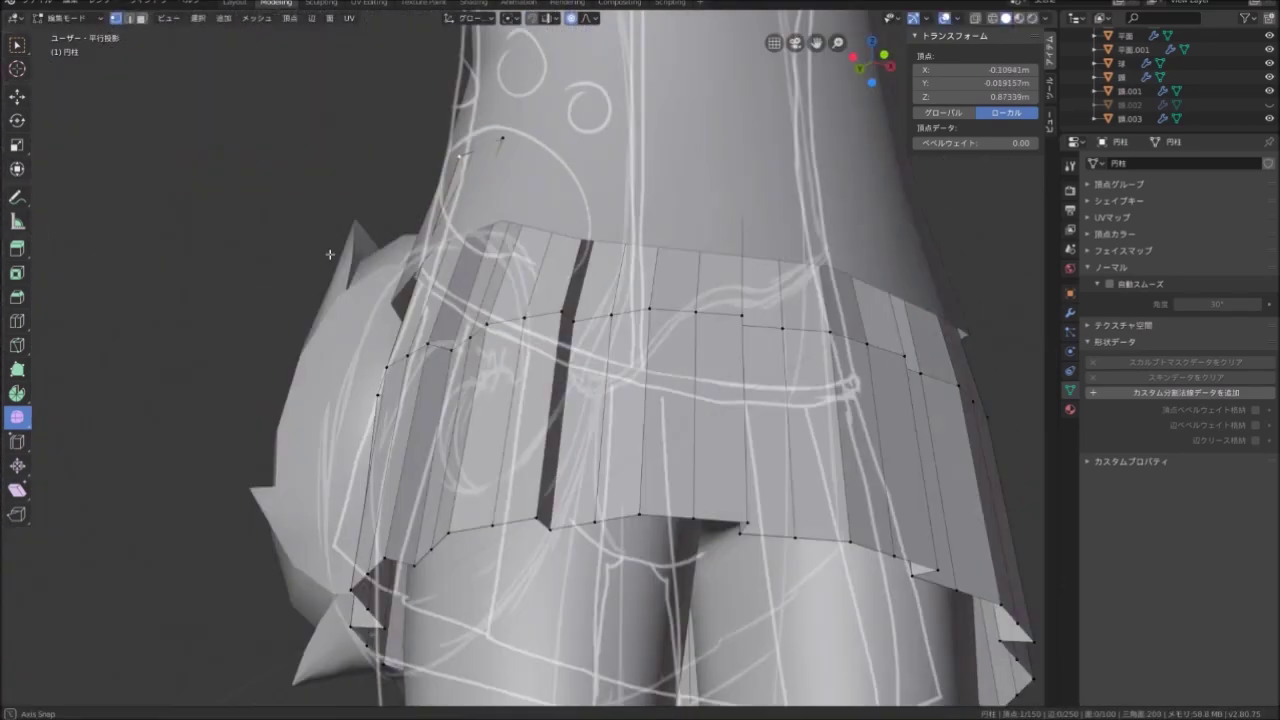
{"action": "left_click", "coordinate": [412, 225]}
{"action": "key", "text": "g"}
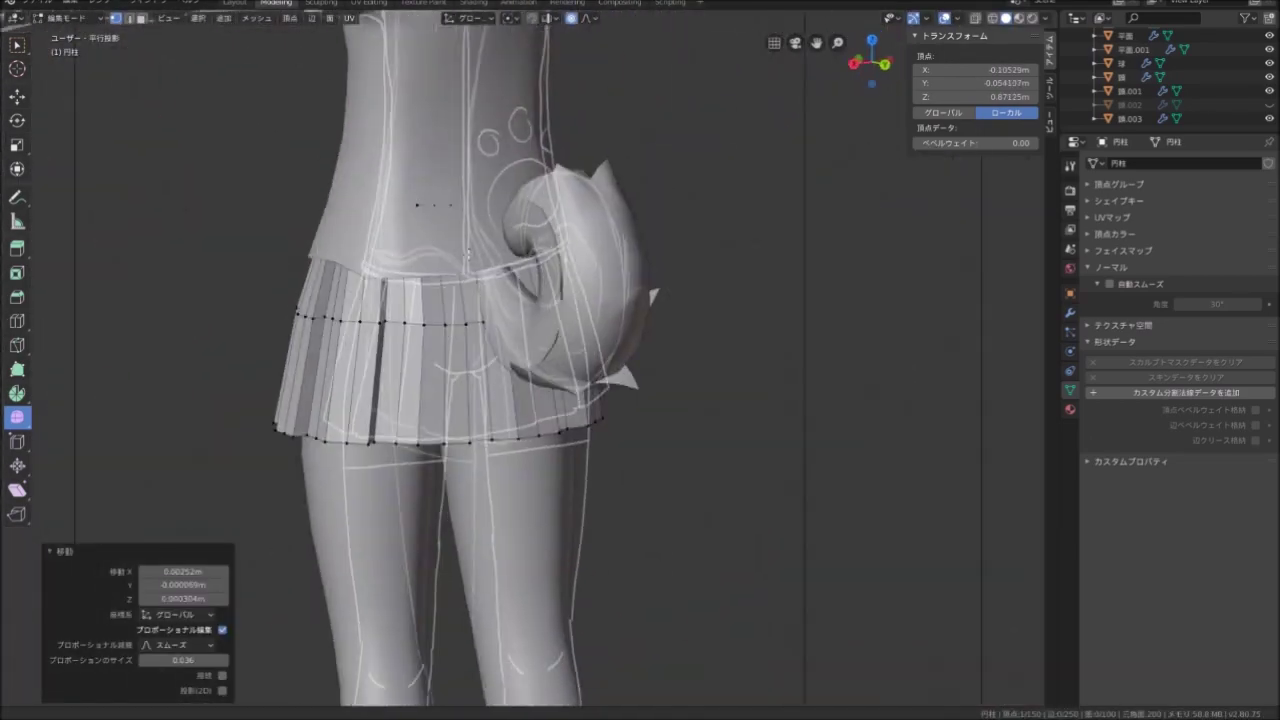
{"action": "middle_click_drag", "start_coordinate": [490, 330], "coordinate": [588, 291]}
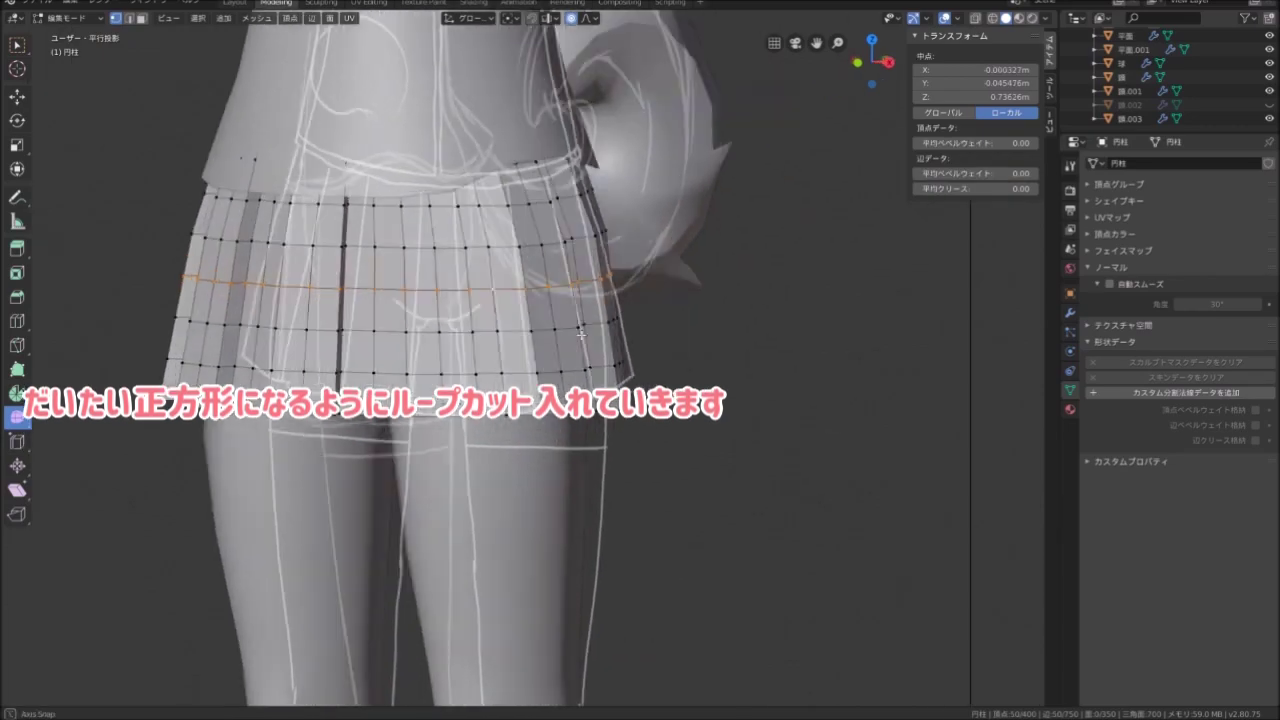
Reshape the skirt's side, back and front with smooth proportional vertex moves
{"action": "mouse_move", "coordinate": [588, 291]}
{"action": "middle_mouse_down"}
{"action": "mouse_move", "coordinate": [340, 320]}
{"action": "mouse_move", "coordinate": [343, 345]}
{"action": "mouse_move", "coordinate": [496, 318]}
{"action": "mouse_move", "coordinate": [406, 197]}
{"action": "middle_mouse_up"}
{"action": "left_click", "coordinate": [326, 340]}
{"action": "key", "text": "g"}
{"action": "left_click", "coordinate": [326, 340]}
{"action": "key", "text": "g"}
{"action": "left_click", "coordinate": [420, 330]}
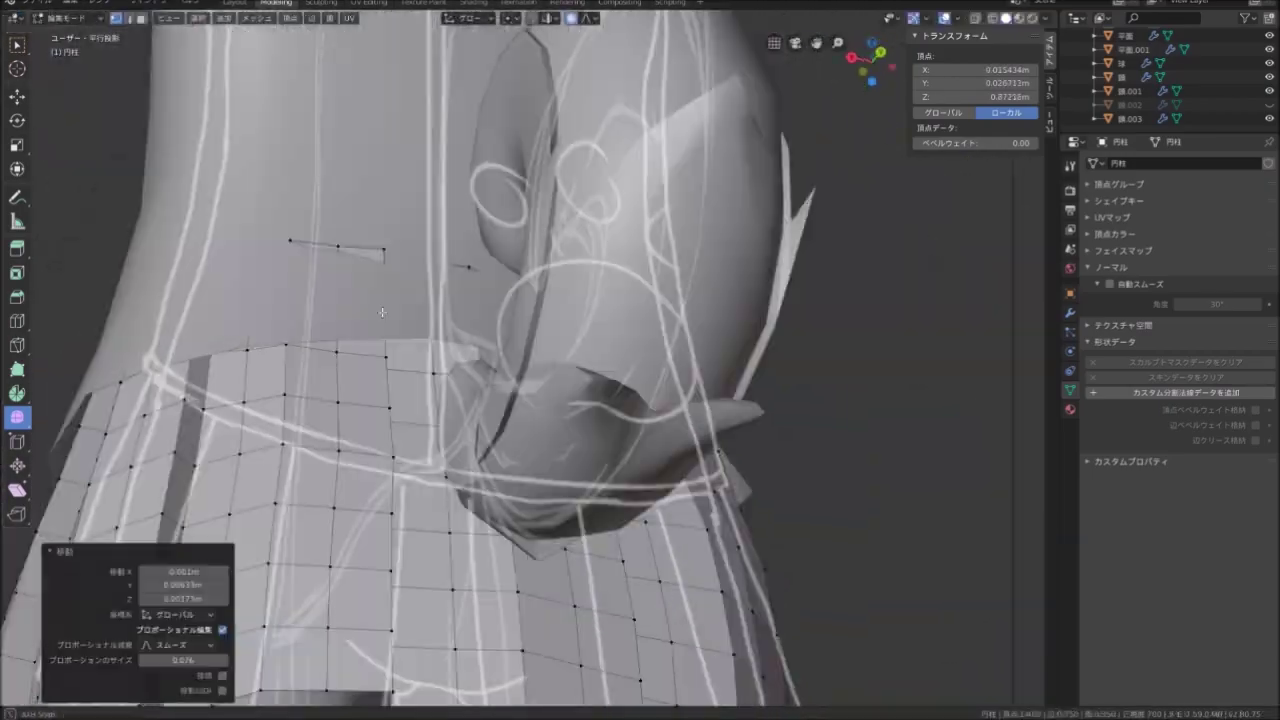
{"action": "key", "text": "g"}
{"action": "left_click", "coordinate": [406, 197]}
{"action": "mouse_move", "coordinate": [406, 197]}
{"action": "middle_mouse_down"}
{"action": "mouse_move", "coordinate": [403, 309]}
{"action": "mouse_move", "coordinate": [300, 250]}
{"action": "mouse_move", "coordinate": [700, 300]}
{"action": "middle_mouse_up"}
{"action": "key", "text": "g"}
{"action": "left_click", "coordinate": [300, 250]}
Knife-cut a small tail-hole outline into the back of the skirt
{"action": "middle_click_drag", "start_coordinate": [688, 173], "coordinate": [389, 133]}
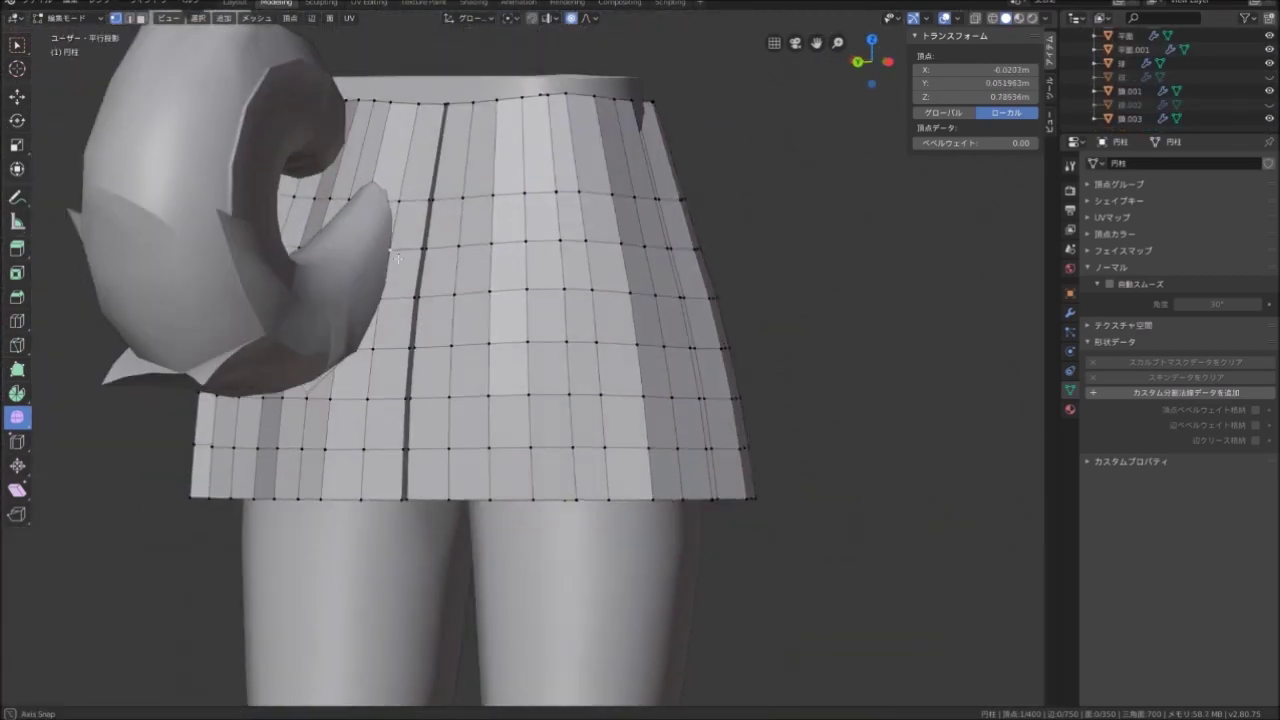
{"action": "key", "text": "k"}
{"action": "mouse_move", "coordinate": [335, 210]}
{"action": "middle_mouse_down"}
{"action": "mouse_move", "coordinate": [380, 240]}
{"action": "mouse_move", "coordinate": [360, 200]}
{"action": "mouse_move", "coordinate": [340, 210]}
{"action": "middle_mouse_up"}
{"action": "left_click", "coordinate": [340, 220]}
{"action": "key", "text": "Return"}
{"action": "scroll", "coordinate": [1270, 92], "scroll_direction": "up", "scroll_amount": 2}
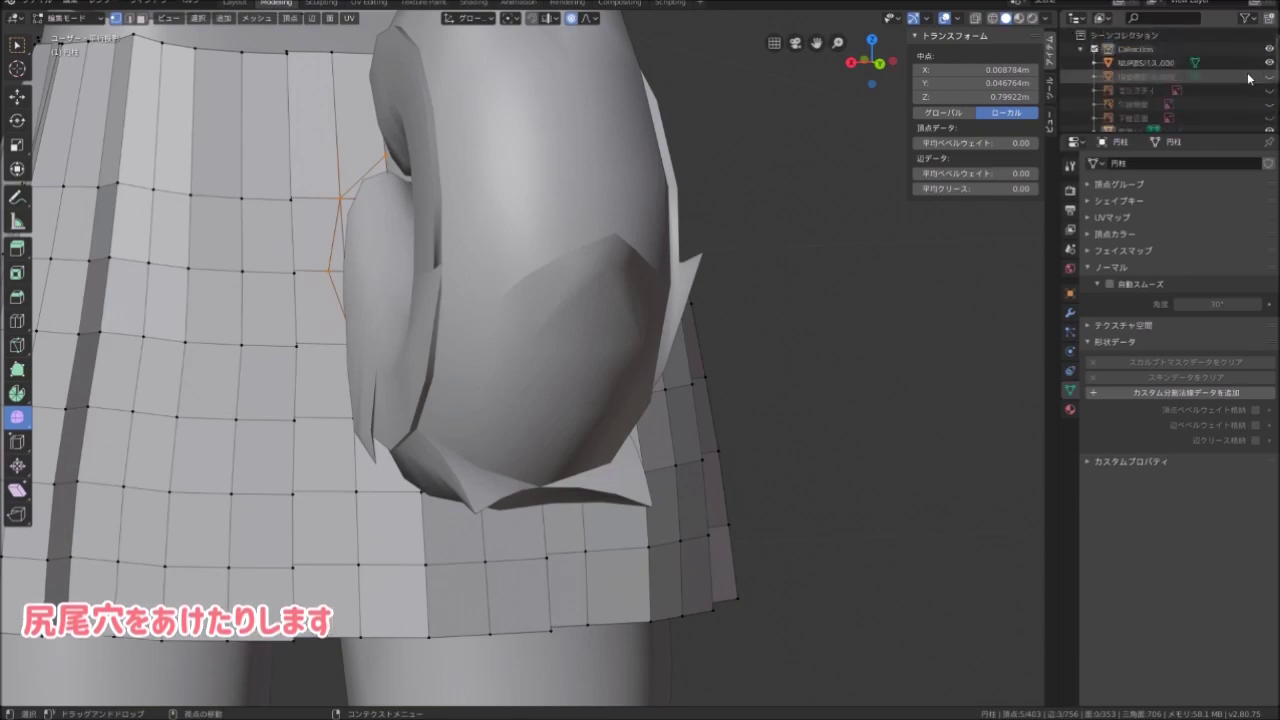
Delete the faces inside the knife outline to open the tail hole
{"action": "middle_click_drag", "start_coordinate": [430, 250], "coordinate": [430, 190]}
{"action": "scroll", "coordinate": [430, 184], "scroll_direction": "up", "scroll_amount": 2}
{"action": "key", "text": "k"}
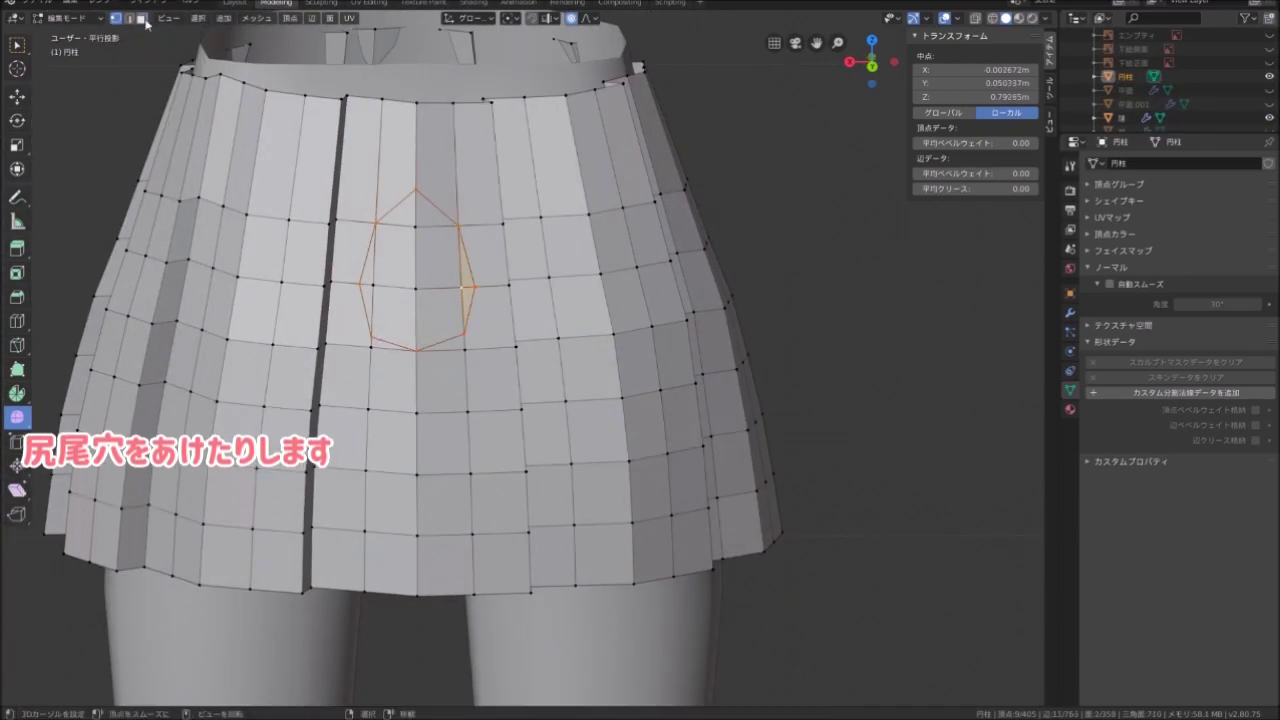
{"action": "key", "text": "x"}
{"action": "scroll", "coordinate": [465, 277], "scroll_direction": "down", "scroll_amount": 2}
{"action": "mouse_move", "coordinate": [465, 277]}
{"action": "middle_mouse_down"}
{"action": "mouse_move", "coordinate": [440, 280]}
{"action": "mouse_move", "coordinate": [475, 285]}
{"action": "mouse_move", "coordinate": [440, 285]}
{"action": "mouse_move", "coordinate": [500, 280]}
{"action": "middle_mouse_up"}
{"action": "scroll", "coordinate": [475, 285], "scroll_direction": "down", "scroll_amount": 2}
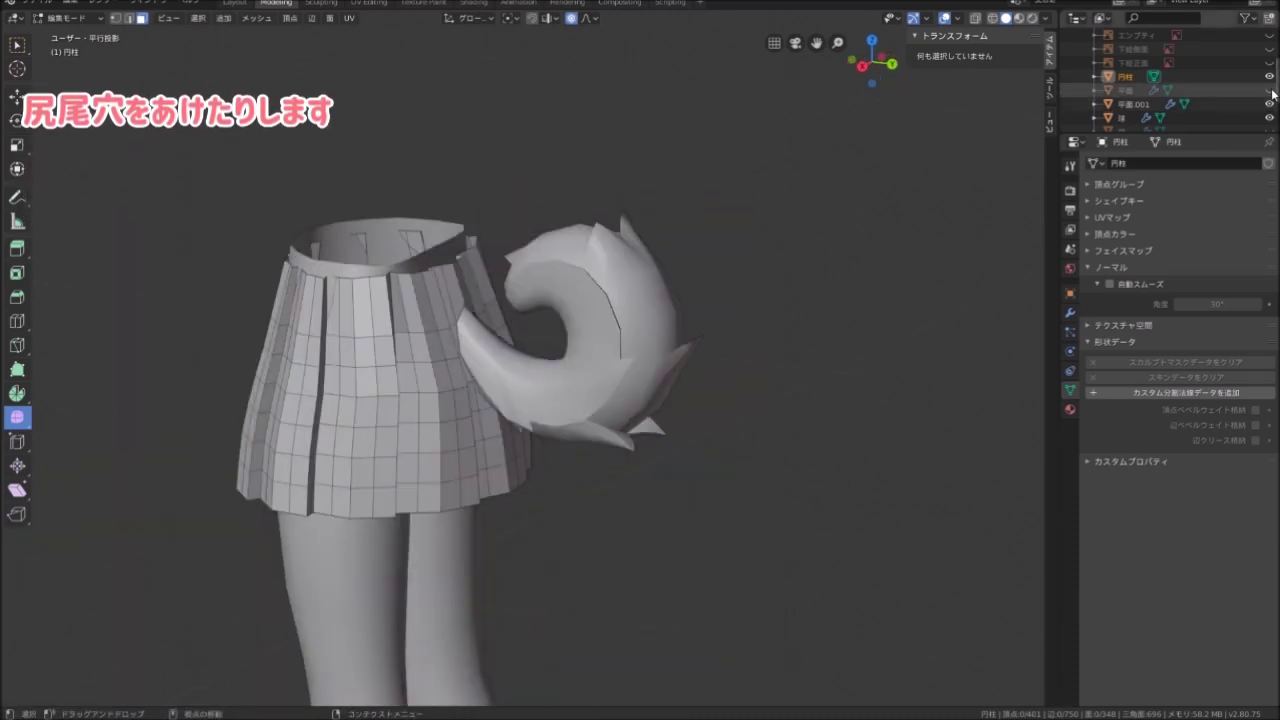
{"action": "scroll", "coordinate": [1273, 93], "scroll_direction": "down", "scroll_amount": 3}
Unhide the body mesh from the Outliner and view the whole character
{"action": "left_click", "coordinate": [1269, 78]}
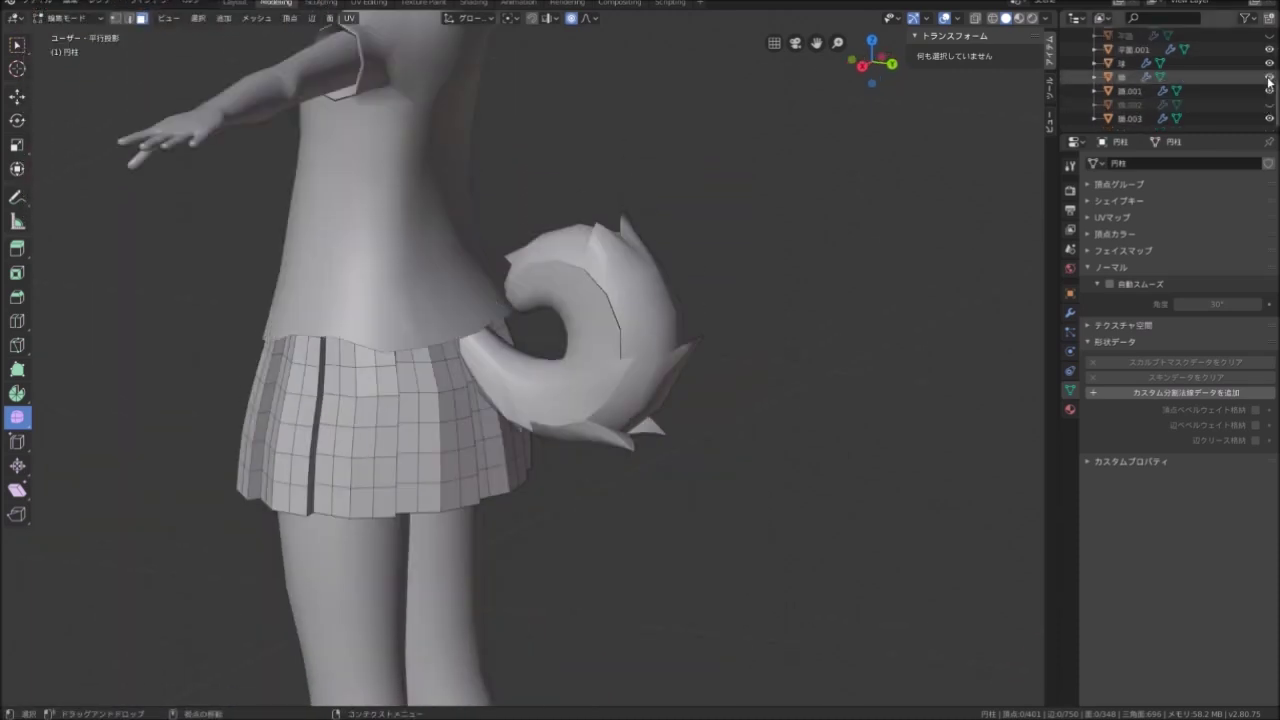
{"action": "middle_click_drag", "start_coordinate": [494, 224], "coordinate": [548, 298], "text": "alt"}
{"action": "scroll", "coordinate": [600, 260], "scroll_direction": "down", "scroll_amount": 3}
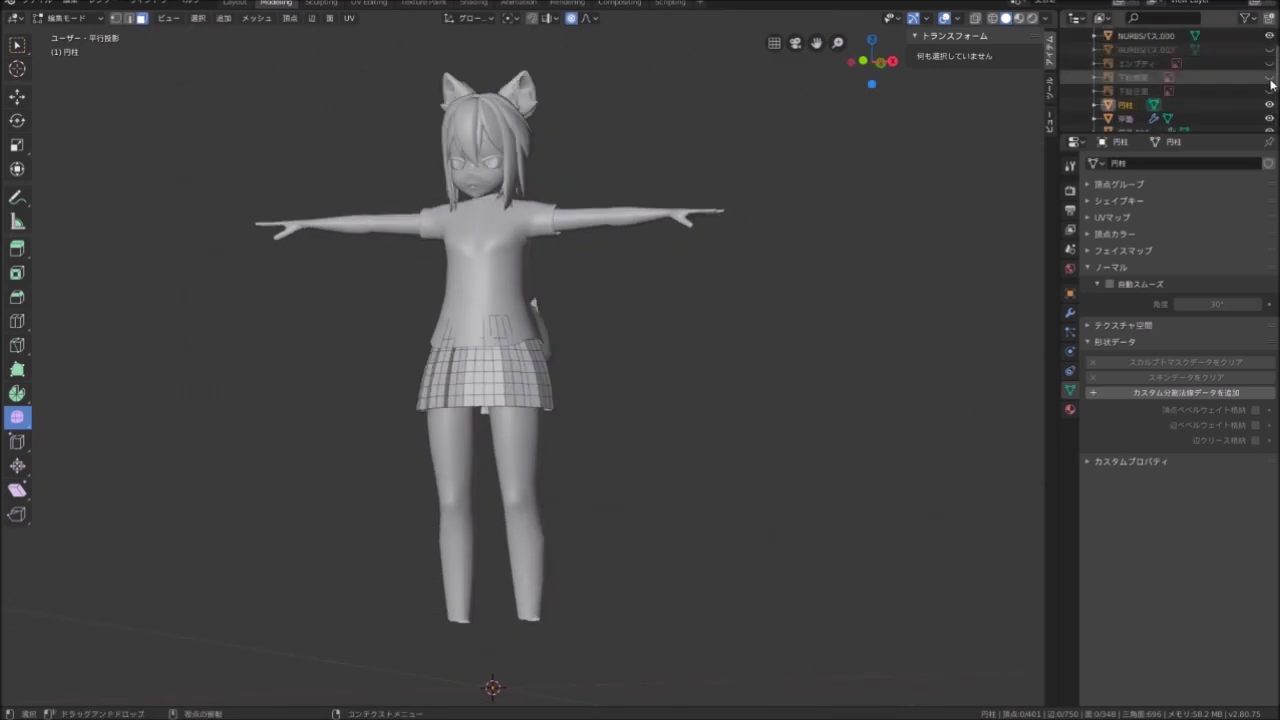
{"action": "scroll", "coordinate": [1150, 85], "scroll_direction": "up", "scroll_amount": 2}
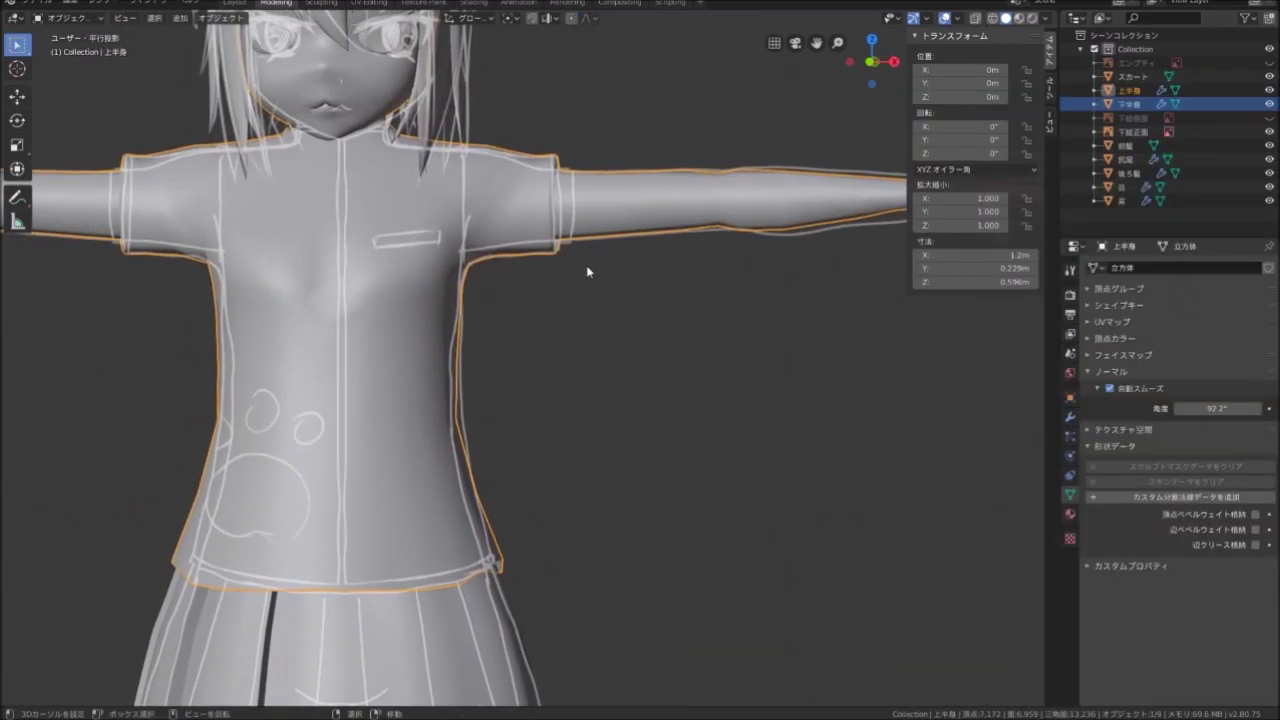
Enter Edit Mode on the shirt, cut a forearm edge loop beside the cuff and slide it
{"action": "scroll", "coordinate": [481, 254], "scroll_direction": "up", "scroll_amount": 2}
{"action": "scroll", "coordinate": [410, 243], "scroll_direction": "up", "scroll_amount": 2}
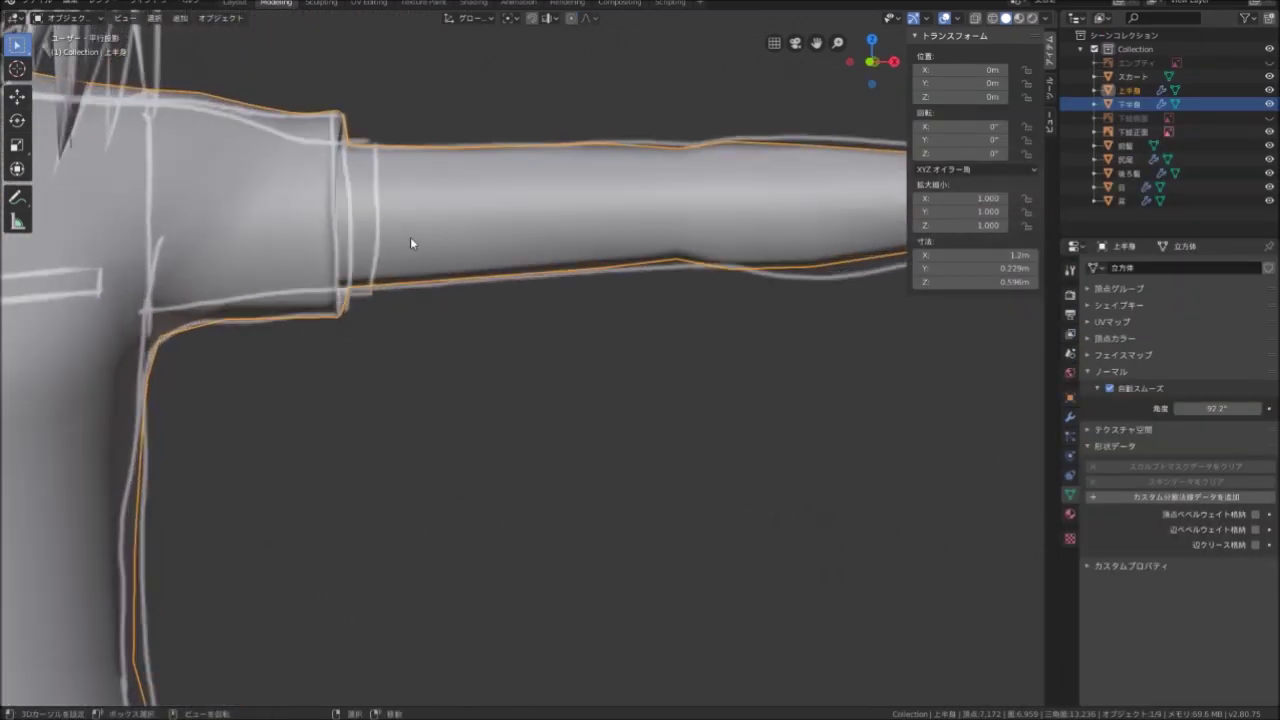
{"action": "middle_click_drag", "start_coordinate": [366, 257], "coordinate": [471, 280], "text": "shift"}
{"action": "scroll", "coordinate": [471, 280], "scroll_direction": "up", "scroll_amount": 2}
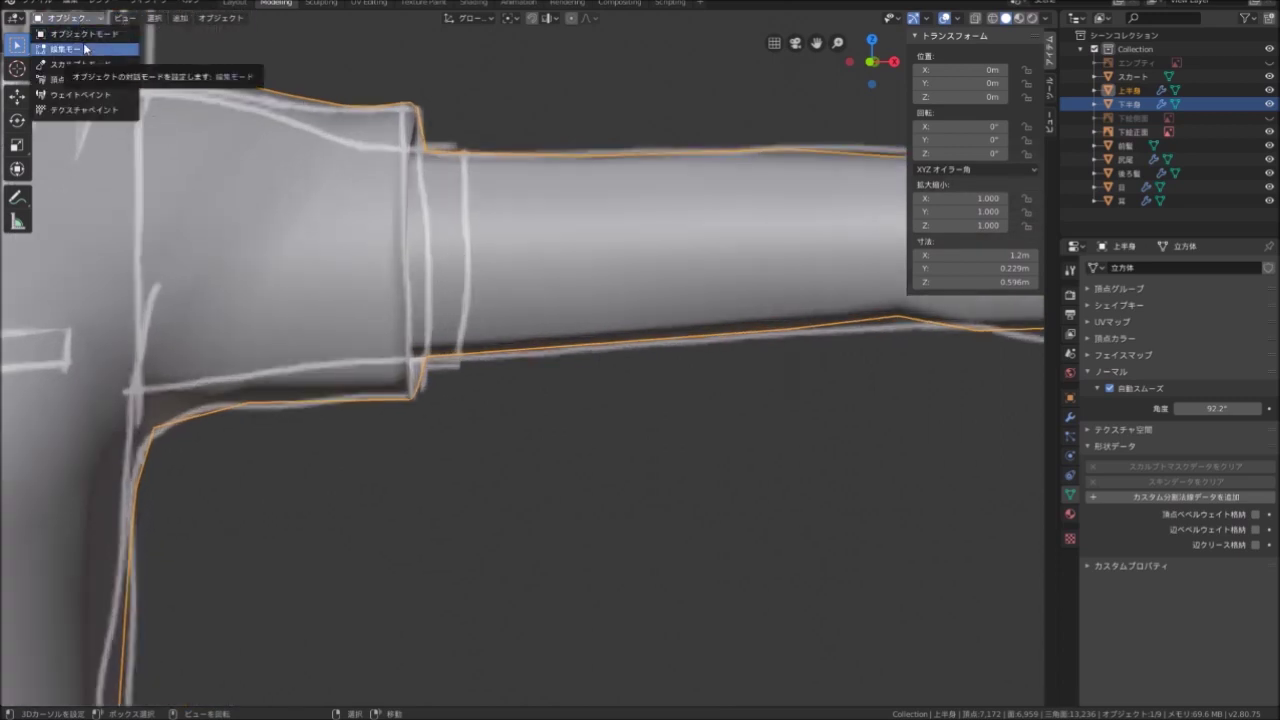
{"action": "left_click", "coordinate": [85, 48]}
{"action": "scroll", "coordinate": [479, 190], "scroll_direction": "up", "scroll_amount": 1}
{"action": "middle_click_drag", "start_coordinate": [468, 210], "coordinate": [460, 175]}
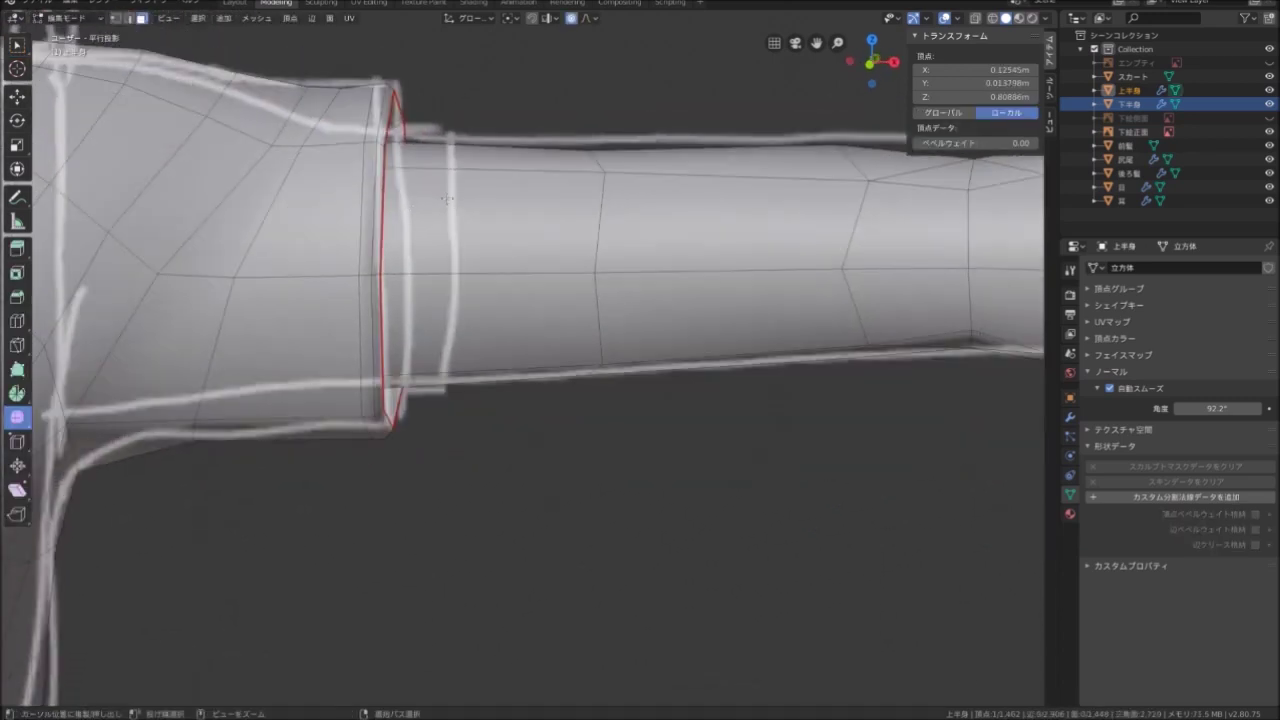
{"action": "key", "text": "ctrl+r"}
{"action": "left_click", "coordinate": [460, 175]}
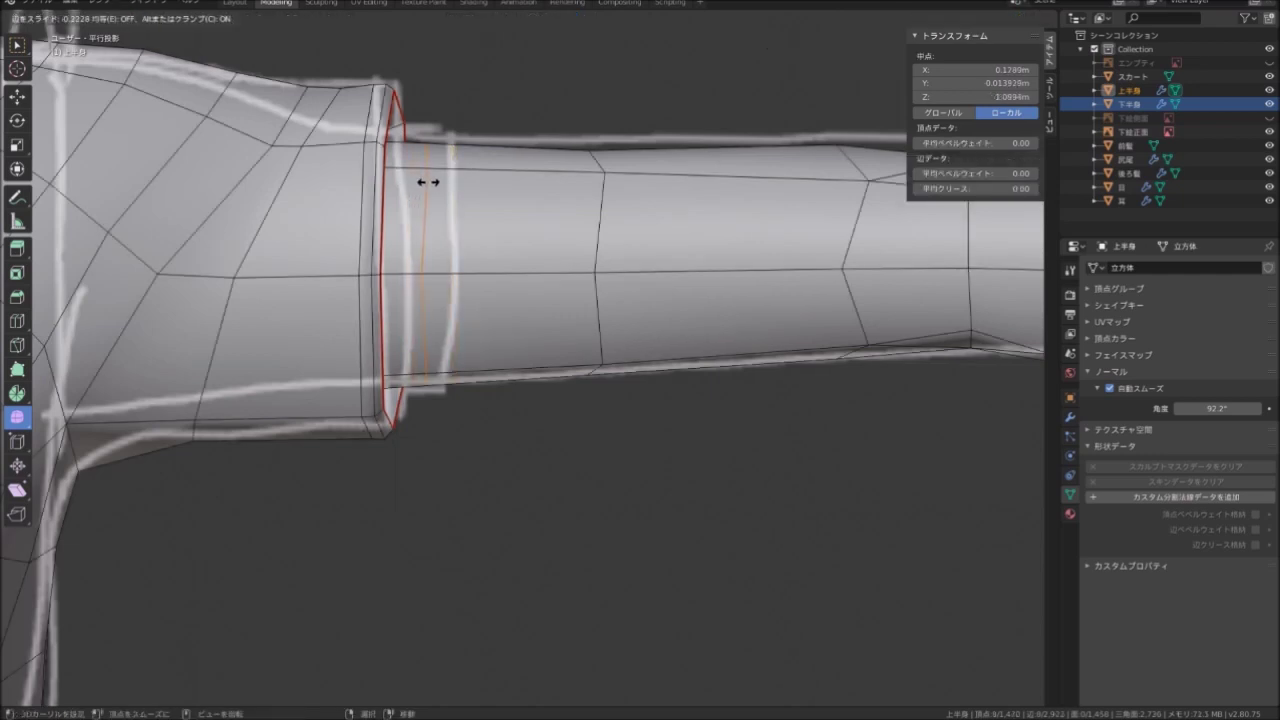
{"action": "left_click", "coordinate": [426, 181]}
{"action": "middle_click_drag", "start_coordinate": [426, 181], "coordinate": [475, 202]}
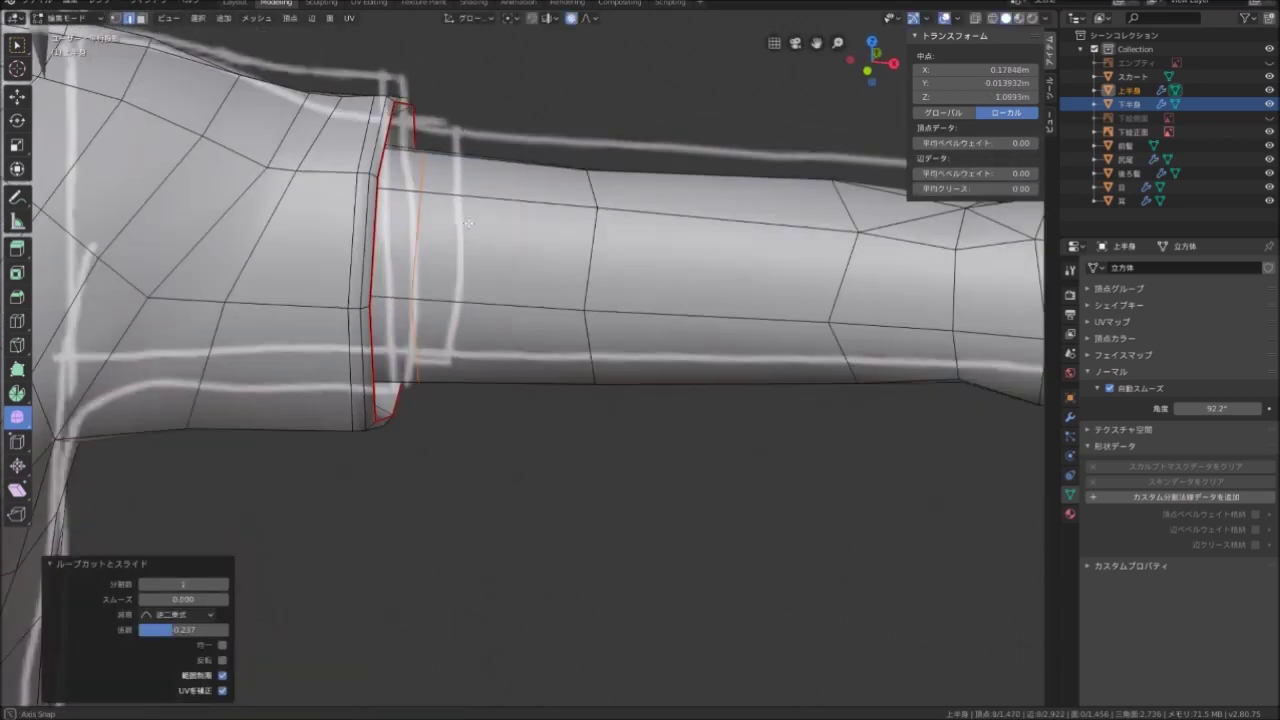
{"action": "key", "text": "g"}
{"action": "left_click", "coordinate": [484, 194]}
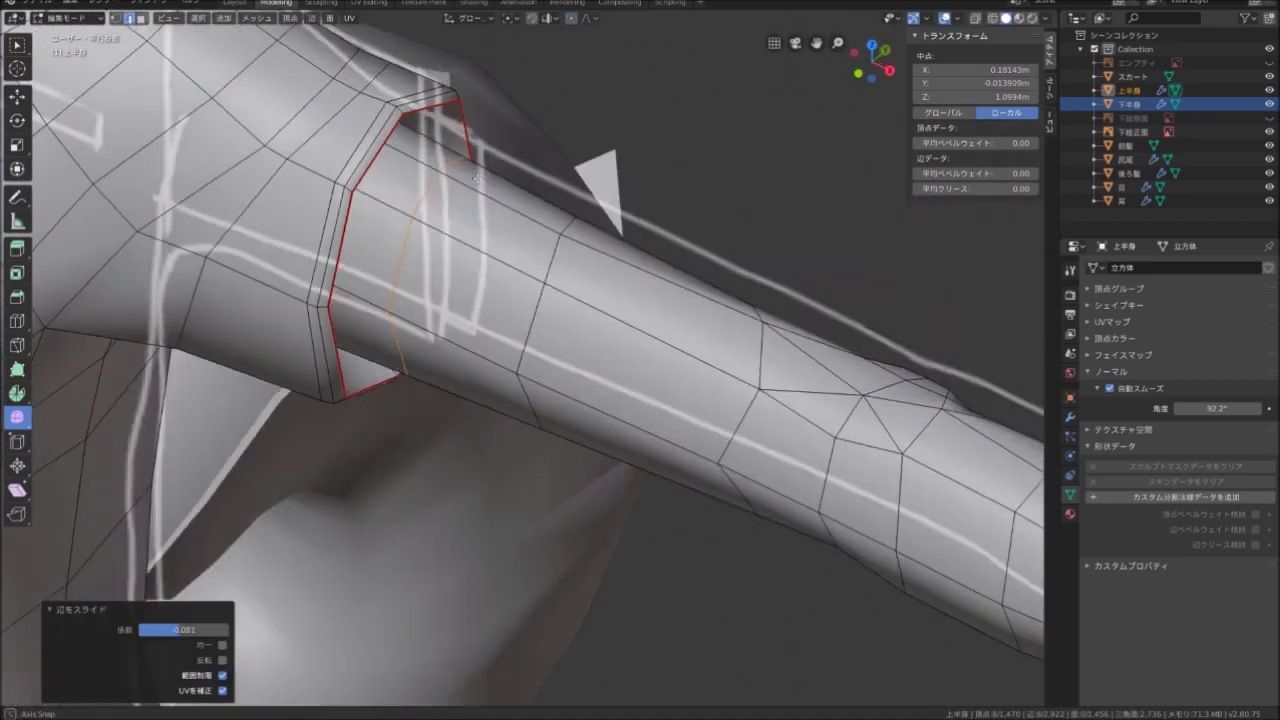
Add a second forearm loop beside the cuff and scale it slightly outward
{"action": "middle_click_drag", "start_coordinate": [545, 127], "coordinate": [572, 157]}
{"action": "key", "text": "s"}
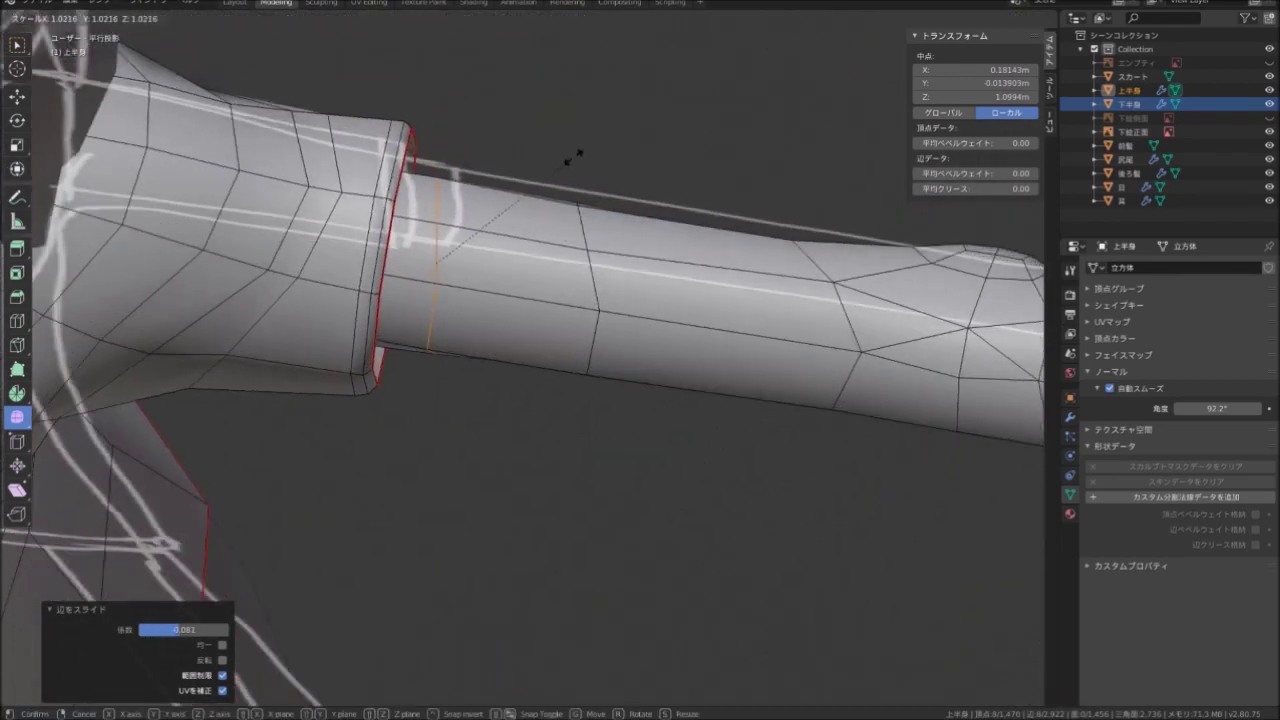
{"action": "right_click", "coordinate": [483, 206]}
{"action": "left_click", "coordinate": [505, 194]}
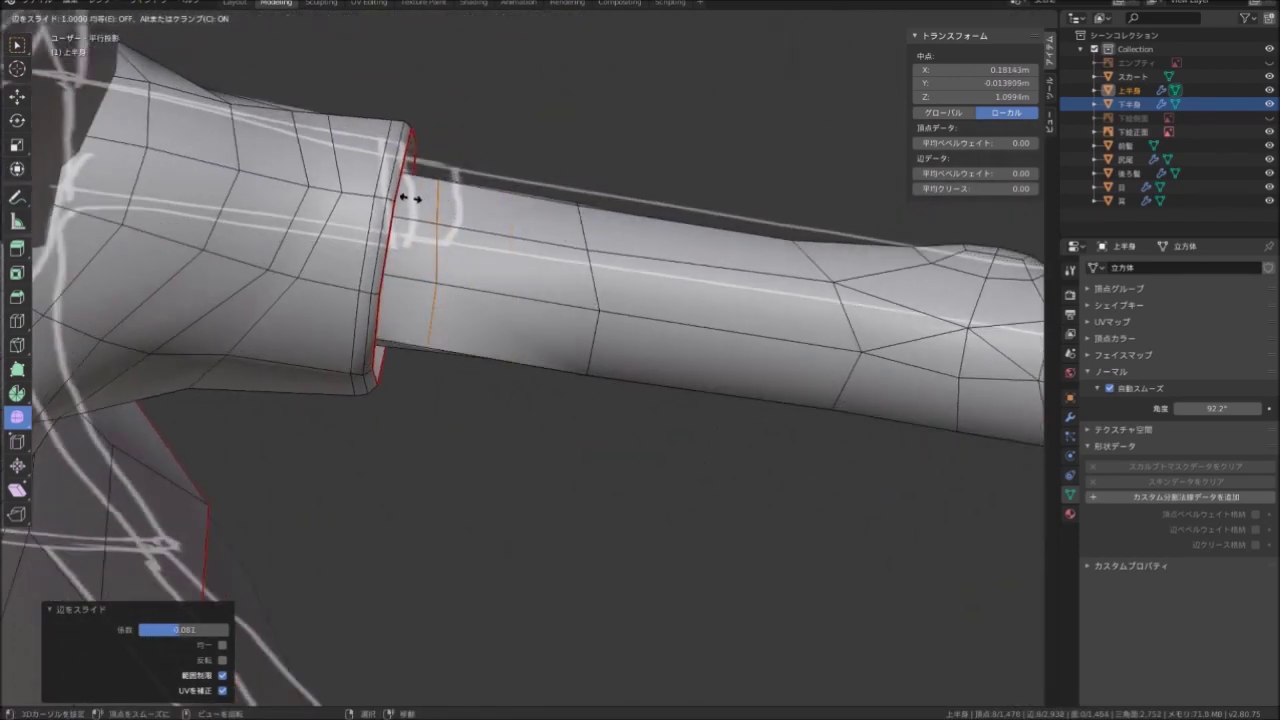
{"action": "left_click", "coordinate": [417, 196]}
{"action": "scroll", "coordinate": [434, 243], "scroll_direction": "up", "scroll_amount": 3}
{"action": "scroll", "coordinate": [434, 243], "scroll_direction": "up", "scroll_amount": 3}
{"action": "key", "text": "s"}
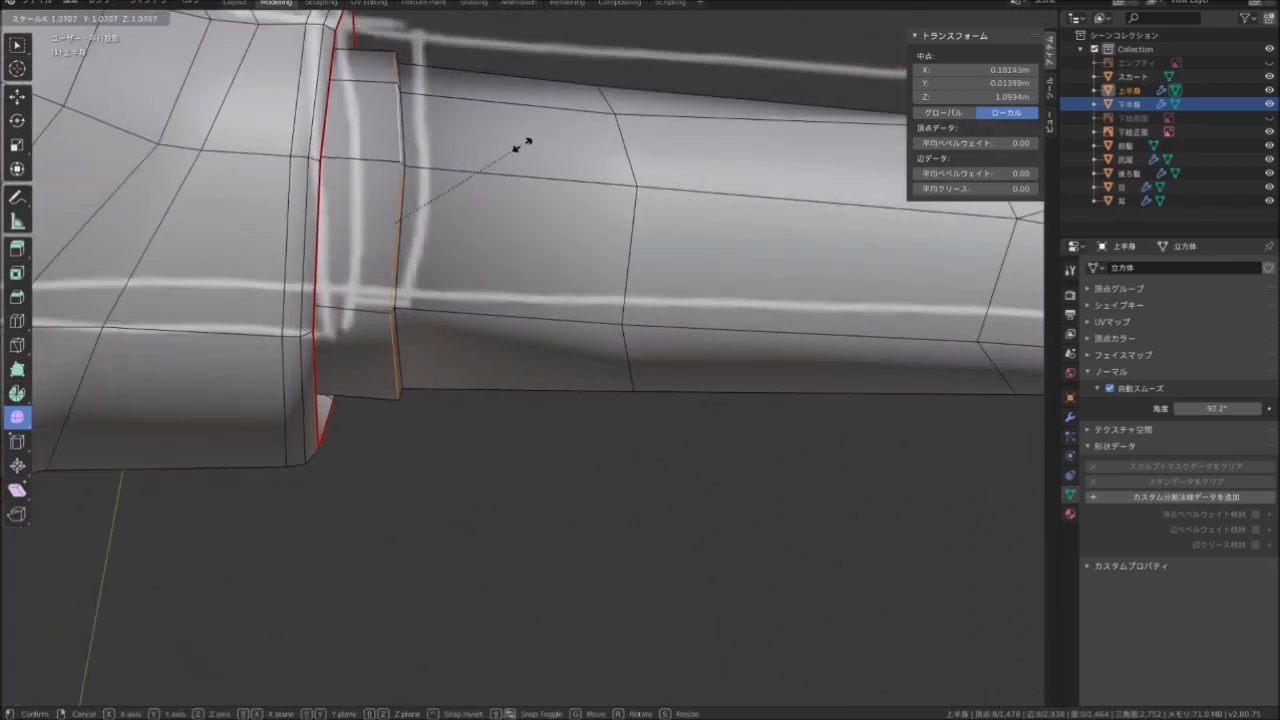
{"action": "left_click", "coordinate": [522, 144]}
{"action": "middle_click_drag", "start_coordinate": [522, 144], "coordinate": [500, 118]}
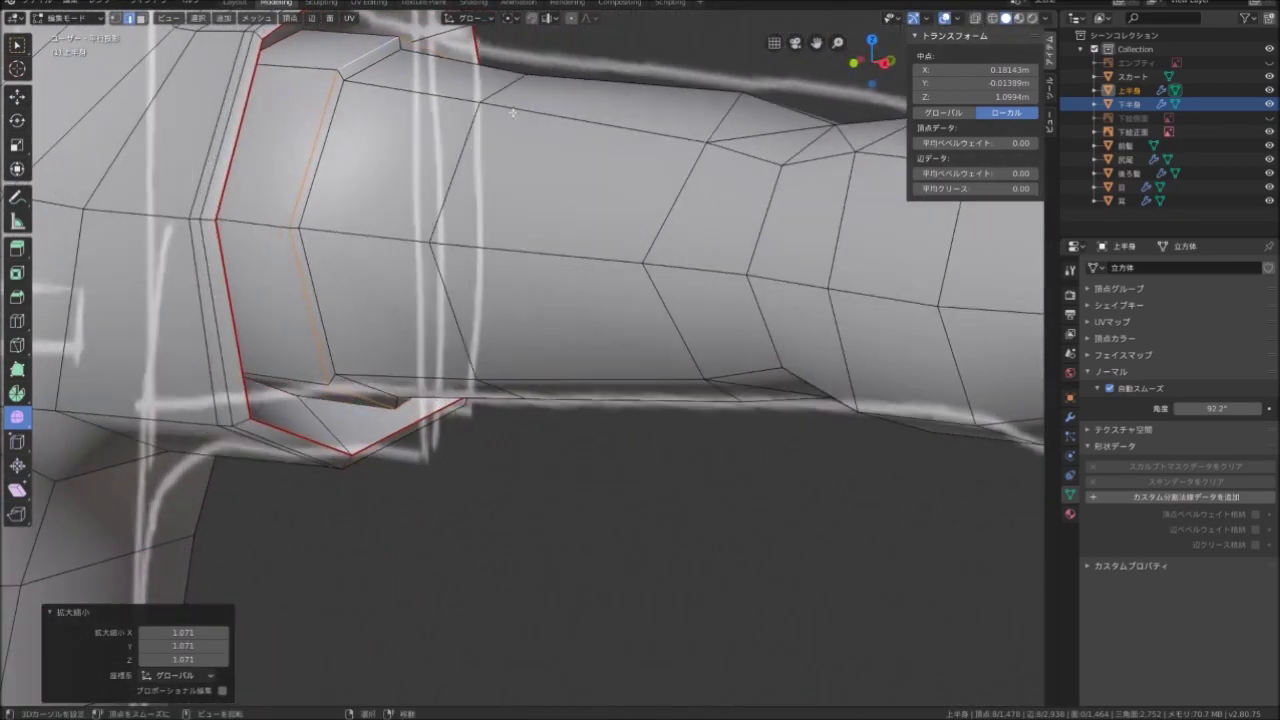
{"action": "key", "text": "s"}
{"action": "left_click", "coordinate": [507, 113]}
{"action": "middle_click_drag", "start_coordinate": [507, 113], "coordinate": [509, 157]}
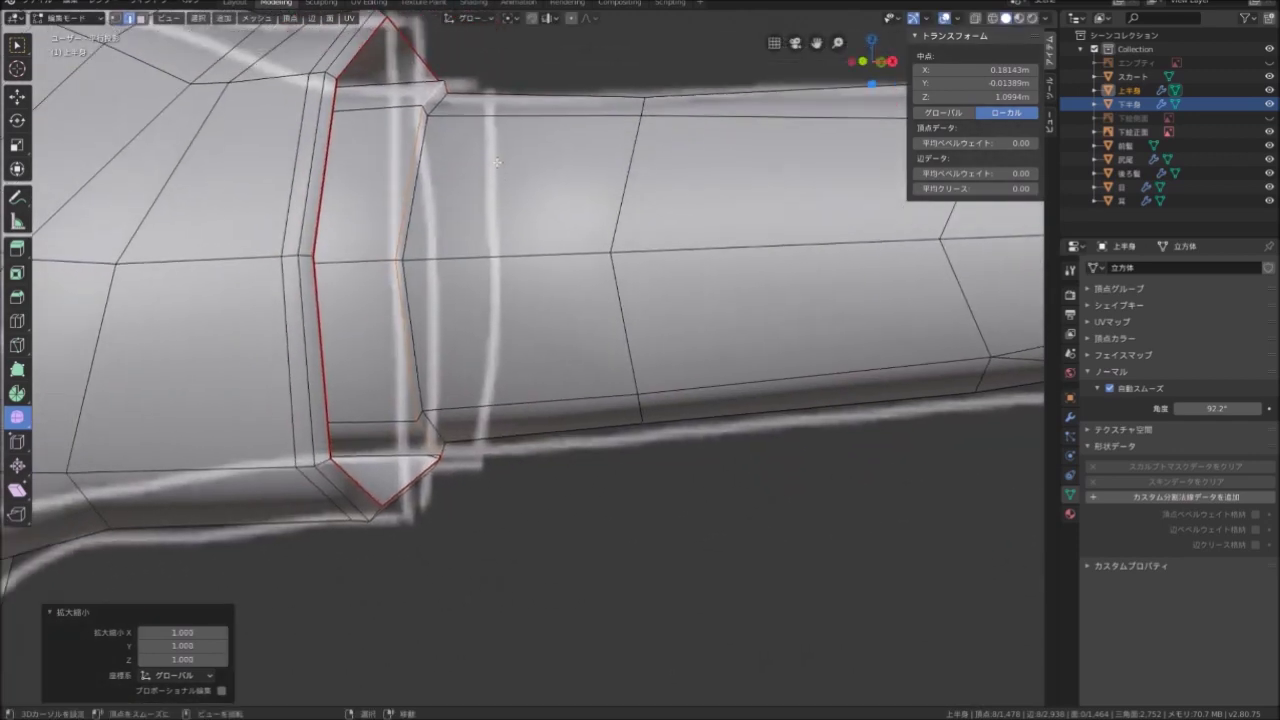
Cut a third loop near the cuff, swell it outward and slide it by -0.045
{"action": "left_click_drag", "start_coordinate": [550, 119], "coordinate": [401, 119]}
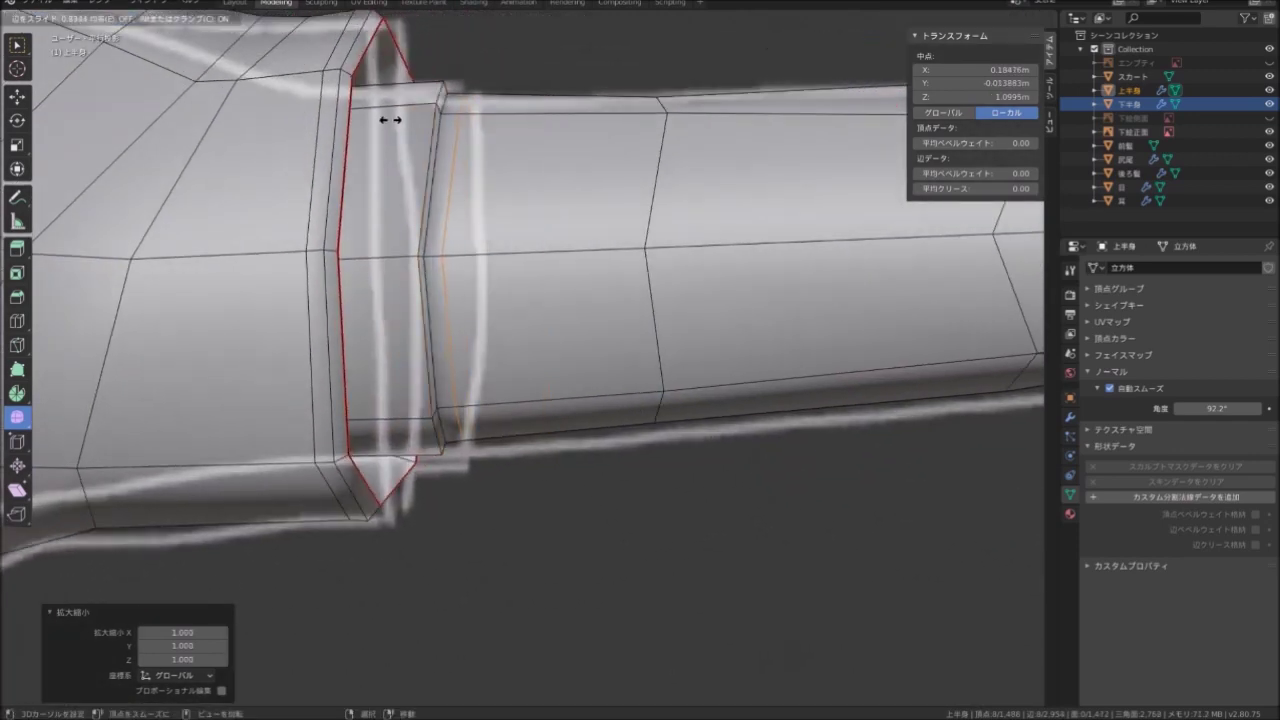
{"action": "middle_click_drag", "start_coordinate": [390, 119], "coordinate": [490, 128]}
{"action": "key", "text": "s"}
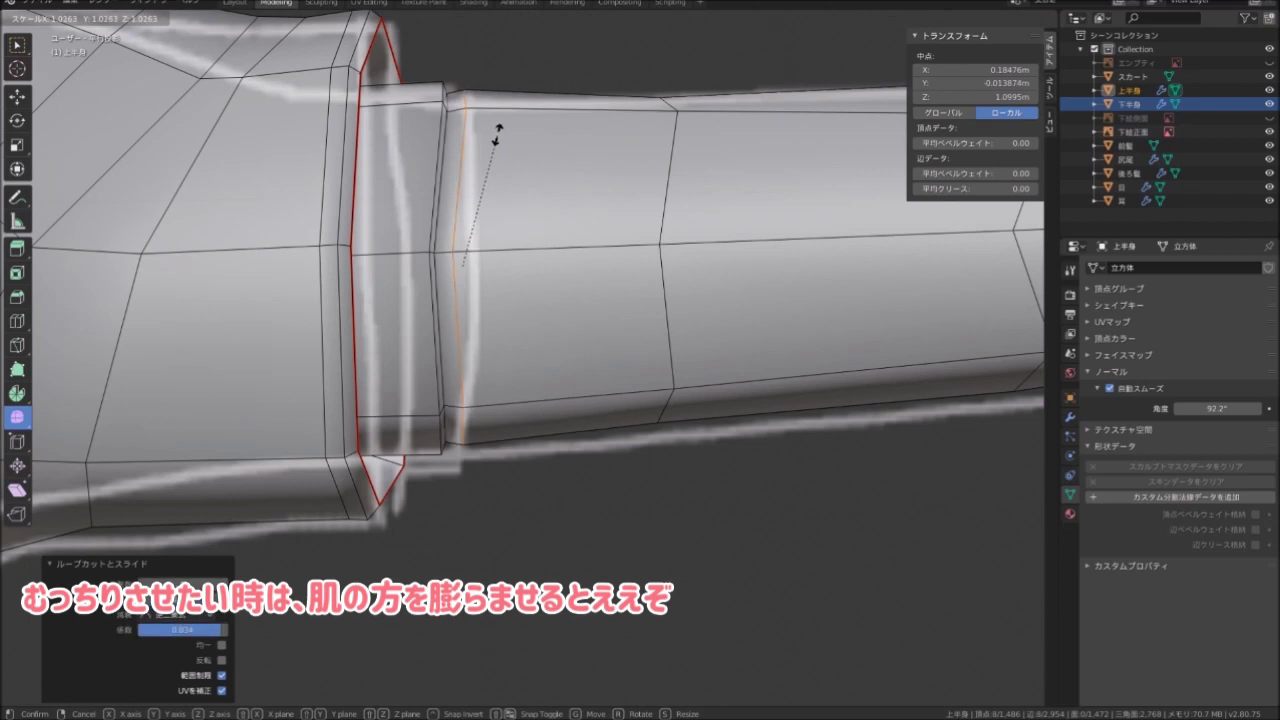
{"action": "left_click", "coordinate": [492, 138]}
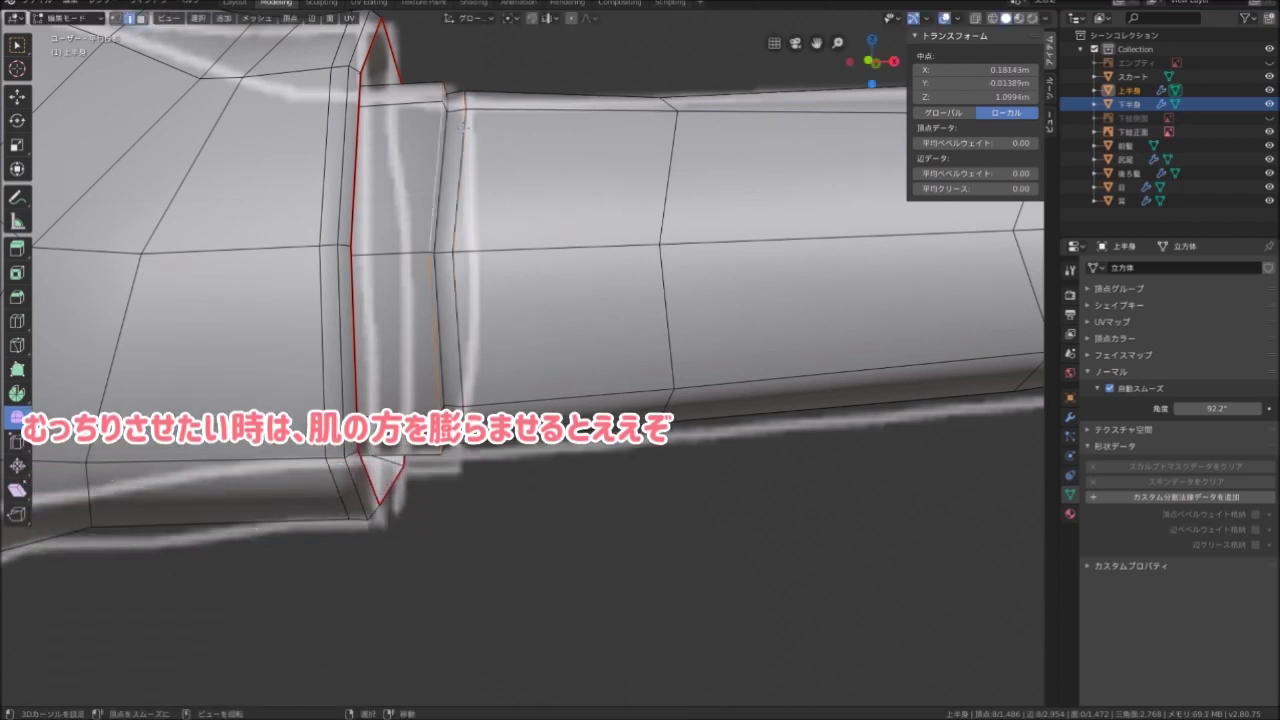
{"action": "key", "text": "g"}
{"action": "key", "text": "g"}
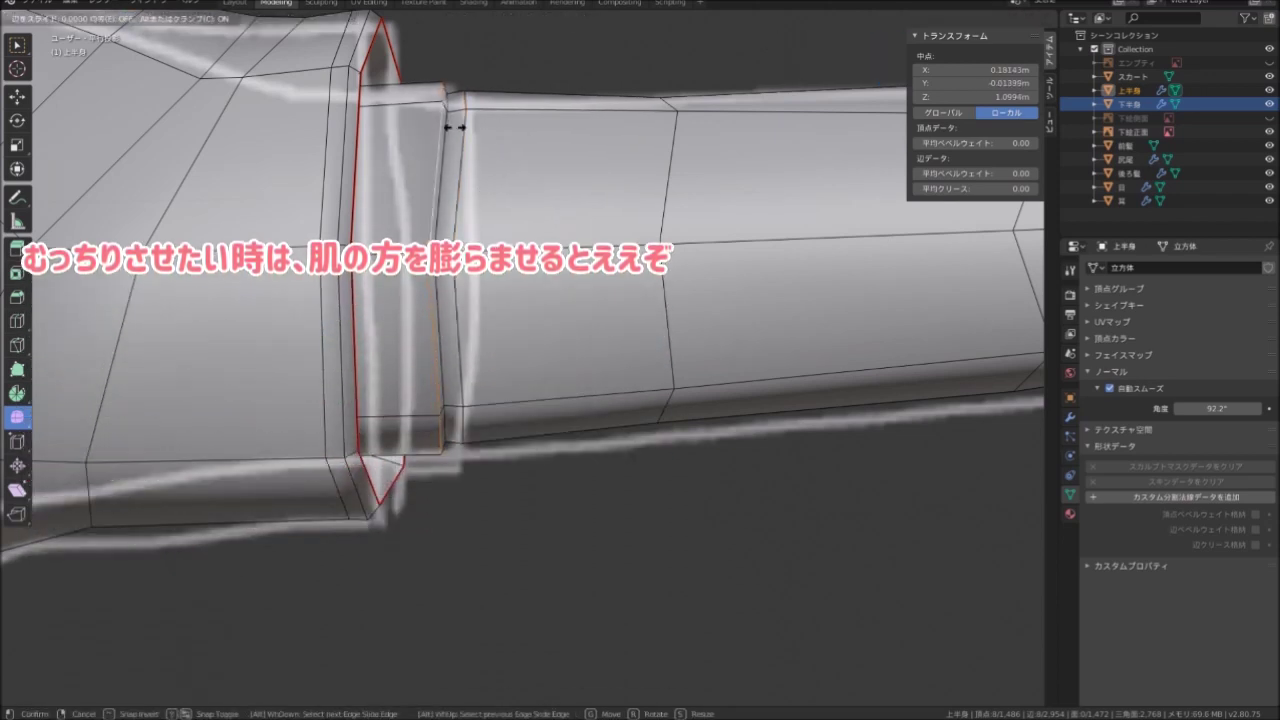
{"action": "left_click", "coordinate": [455, 127]}
{"action": "mouse_move", "coordinate": [455, 127]}
{"action": "middle_mouse_down"}
{"action": "mouse_move", "coordinate": [618, 264]}
{"action": "mouse_move", "coordinate": [478, 248]}
{"action": "mouse_move", "coordinate": [560, 194]}
{"action": "middle_mouse_up"}
Mark the wrist edge loop as a seam
{"action": "scroll", "coordinate": [478, 248], "scroll_direction": "down", "scroll_amount": 3}
{"action": "scroll", "coordinate": [560, 194], "scroll_direction": "up", "scroll_amount": 2}
{"action": "scroll", "coordinate": [550, 170], "scroll_direction": "up", "scroll_amount": 2}
{"action": "scroll", "coordinate": [545, 147], "scroll_direction": "up", "scroll_amount": 2}
{"action": "middle_click_drag", "start_coordinate": [545, 147], "coordinate": [444, 278]}
{"action": "scroll", "coordinate": [444, 278], "scroll_direction": "up", "scroll_amount": 2}
{"action": "scroll", "coordinate": [443, 277], "scroll_direction": "up", "scroll_amount": 2}
{"action": "scroll", "coordinate": [410, 244], "scroll_direction": "up", "scroll_amount": 1}
{"action": "mouse_move", "coordinate": [432, 240]}
{"action": "middle_mouse_down"}
{"action": "mouse_move", "coordinate": [423, 189]}
{"action": "mouse_move", "coordinate": [437, 220]}
{"action": "middle_mouse_up"}
{"action": "scroll", "coordinate": [435, 288], "scroll_direction": "up", "scroll_amount": 2}
{"action": "key", "text": "ctrl+e"}
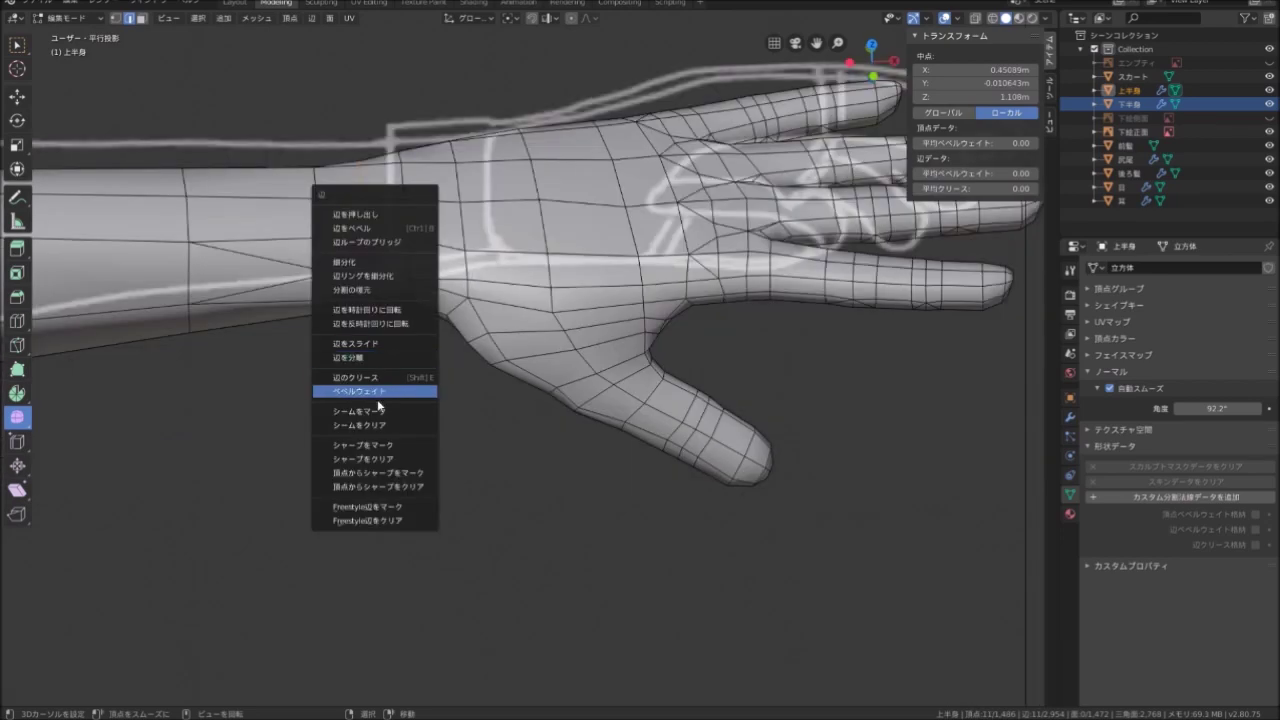
{"action": "left_click", "coordinate": [371, 411]}
Mark the edge loop at the thumb's base as a seam
{"action": "middle_click_drag", "start_coordinate": [371, 408], "coordinate": [531, 356]}
{"action": "left_click", "coordinate": [505, 394], "text": "alt"}
{"action": "mouse_move", "coordinate": [505, 394]}
{"action": "middle_mouse_down"}
{"action": "mouse_move", "coordinate": [571, 214]}
{"action": "mouse_move", "coordinate": [530, 300]}
{"action": "mouse_move", "coordinate": [502, 321]}
{"action": "middle_mouse_up"}
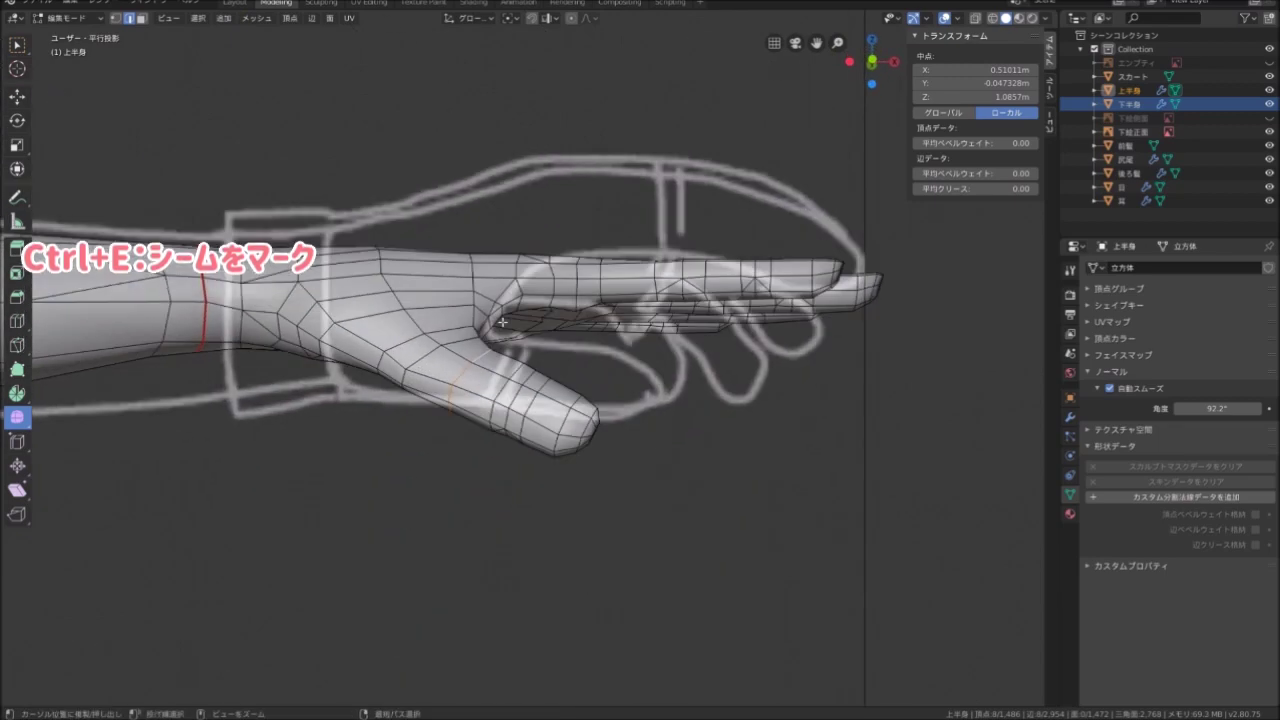
{"action": "key", "text": "ctrl+e"}
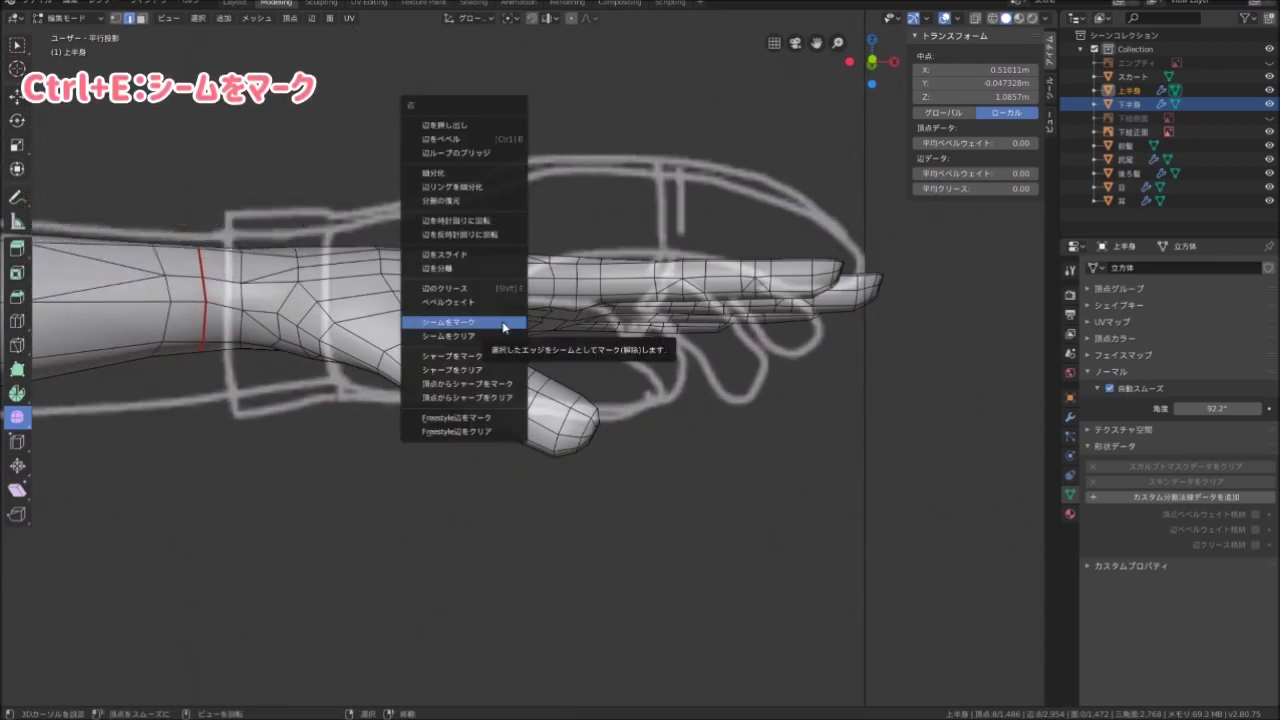
{"action": "left_click", "coordinate": [484, 323]}
Mark the edge loop at the middle finger's base as a seam
{"action": "mouse_move", "coordinate": [484, 327]}
{"action": "middle_mouse_down"}
{"action": "mouse_move", "coordinate": [477, 298]}
{"action": "mouse_move", "coordinate": [493, 326]}
{"action": "mouse_move", "coordinate": [507, 323]}
{"action": "middle_mouse_up"}
{"action": "key", "text": "ctrl+e"}
{"action": "left_click", "coordinate": [506, 326]}
{"action": "middle_click_drag", "start_coordinate": [514, 250], "coordinate": [453, 193]}
{"action": "scroll", "coordinate": [576, 289], "scroll_direction": "down", "scroll_amount": 5}
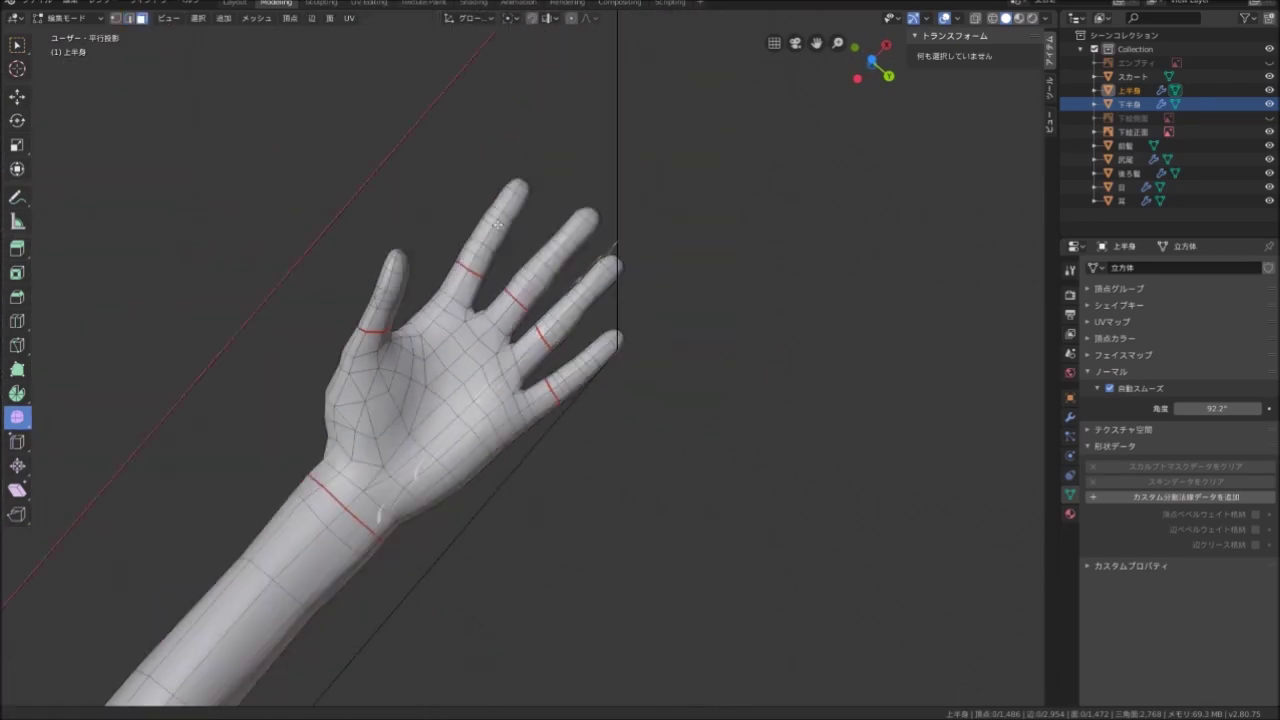
Select the seam-bounded hand area, extrude it in place and fatten it outward
{"action": "key", "text": "ctrl+l"}
{"action": "middle_click_drag", "start_coordinate": [576, 289], "coordinate": [548, 228]}
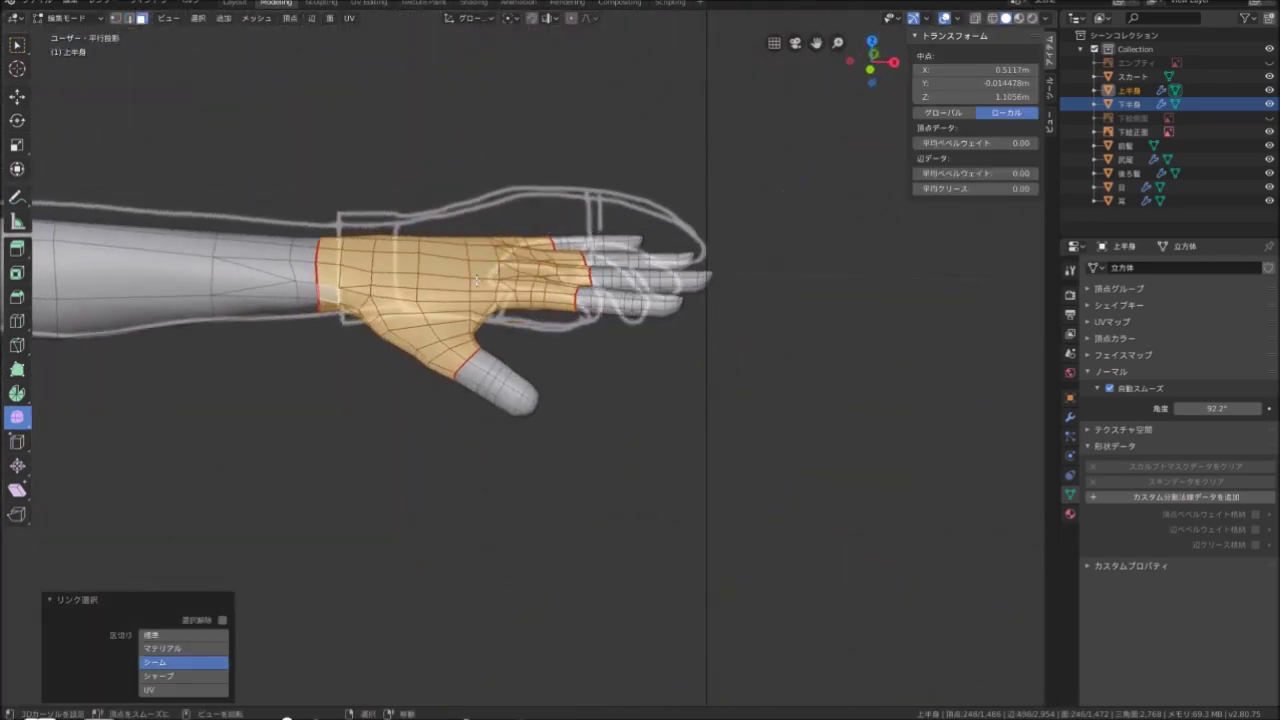
{"action": "scroll", "coordinate": [476, 281], "scroll_direction": "up", "scroll_amount": 1}
{"action": "key", "text": "e"}
{"action": "right_click", "coordinate": [549, 273]}
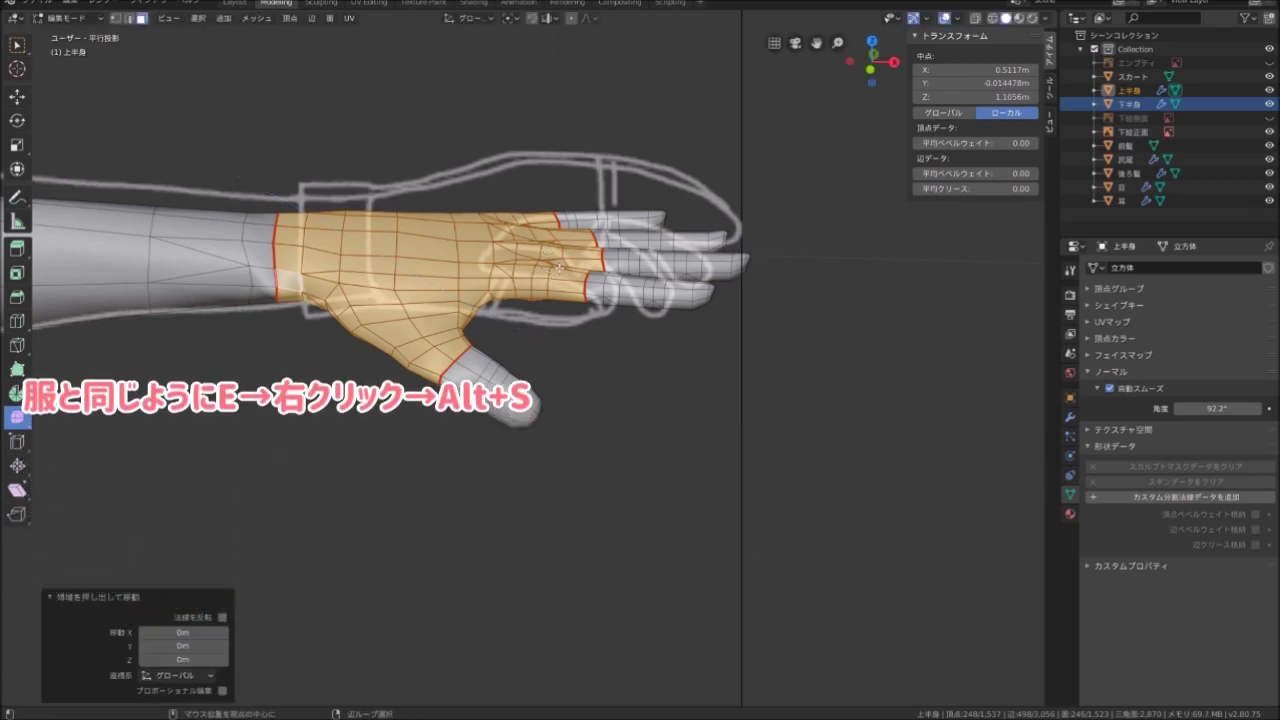
{"action": "key", "text": "alt+s"}
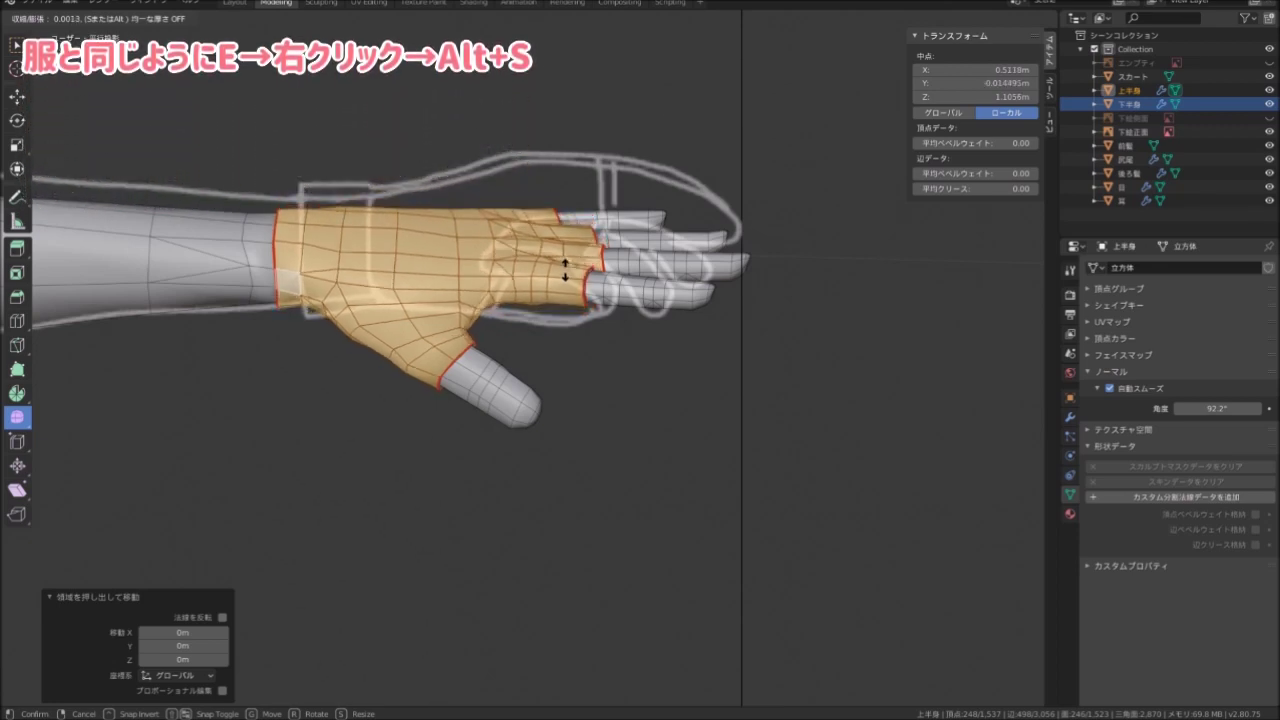
{"action": "left_click", "coordinate": [565, 268]}
{"action": "mouse_move", "coordinate": [565, 268]}
{"action": "middle_mouse_down"}
{"action": "mouse_move", "coordinate": [460, 244]}
{"action": "mouse_move", "coordinate": [365, 250]}
{"action": "middle_mouse_up"}
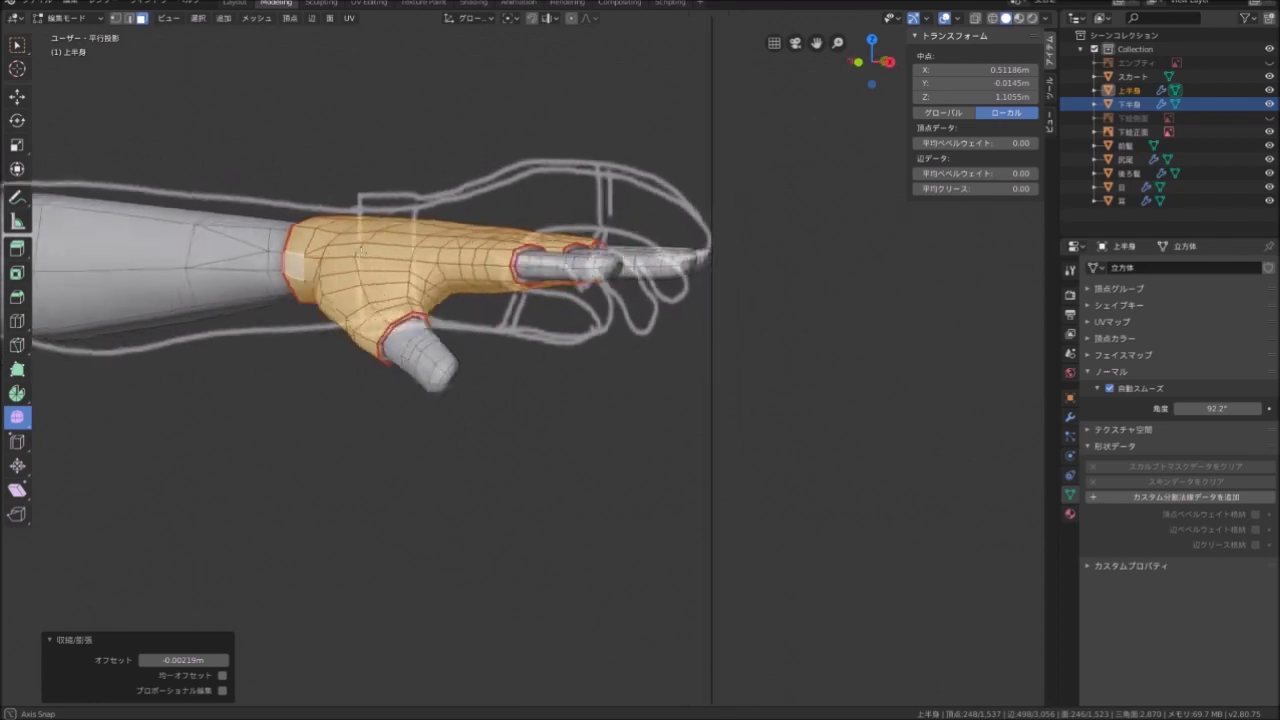
{"action": "mouse_move", "coordinate": [365, 250]}
{"action": "middle_mouse_down"}
{"action": "mouse_move", "coordinate": [323, 346]}
{"action": "mouse_move", "coordinate": [382, 294]}
{"action": "mouse_move", "coordinate": [409, 177]}
{"action": "mouse_move", "coordinate": [394, 87]}
{"action": "mouse_move", "coordinate": [349, 103]}
{"action": "mouse_move", "coordinate": [429, 191]}
{"action": "mouse_move", "coordinate": [452, 283]}
{"action": "mouse_move", "coordinate": [421, 306]}
{"action": "mouse_move", "coordinate": [463, 230]}
{"action": "mouse_move", "coordinate": [461, 192]}
{"action": "mouse_move", "coordinate": [457, 233]}
{"action": "mouse_move", "coordinate": [522, 329]}
{"action": "mouse_move", "coordinate": [580, 331]}
{"action": "middle_mouse_up"}
Reselect the wrist loop and hand faces, extrude them in place, and add the face below for the wristband
{"action": "left_click", "coordinate": [380, 294]}
{"action": "scroll", "coordinate": [452, 283], "scroll_direction": "up", "scroll_amount": 4}
{"action": "left_click", "coordinate": [420, 300], "text": "alt"}
{"action": "scroll", "coordinate": [421, 306], "scroll_direction": "up", "scroll_amount": 3}
{"action": "left_click", "coordinate": [465, 233], "text": "ctrl+shift"}
{"action": "scroll", "coordinate": [459, 232], "scroll_direction": "down", "scroll_amount": 3}
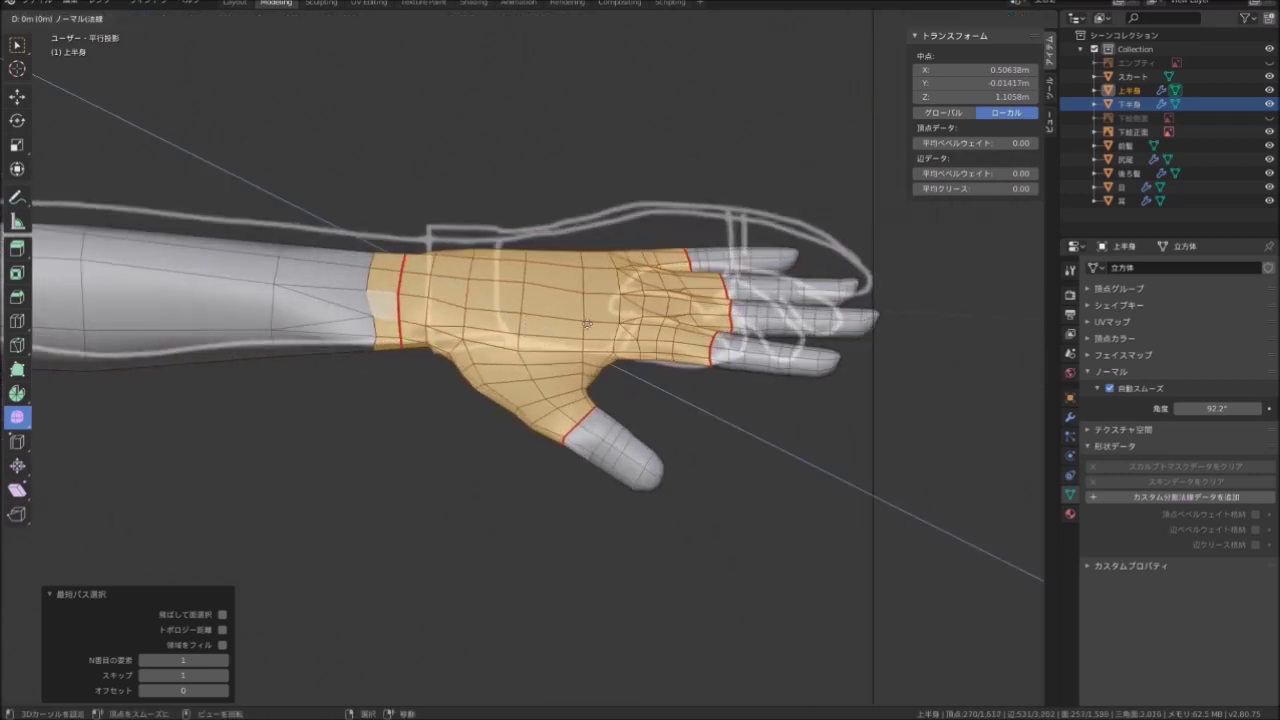
{"action": "key", "text": "e"}
{"action": "key", "text": "s"}
{"action": "right_click", "coordinate": [586, 323]}
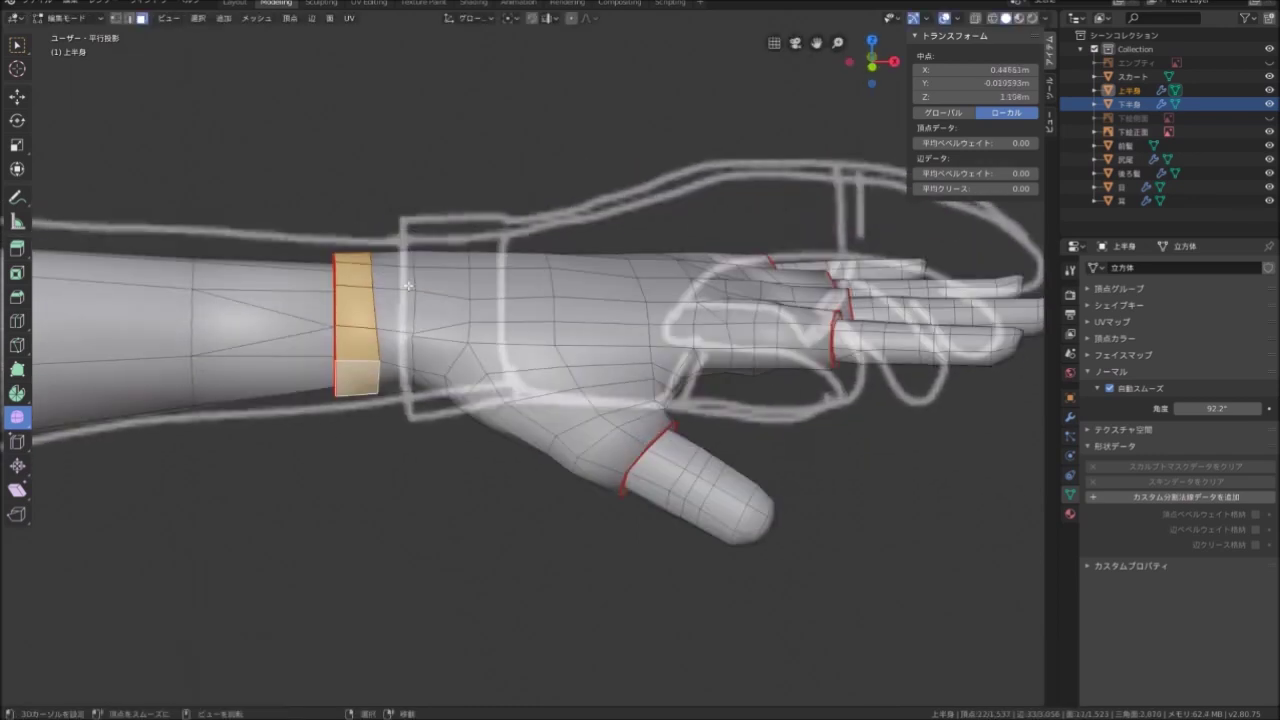
{"action": "left_click", "coordinate": [375, 378], "text": "ctrl"}
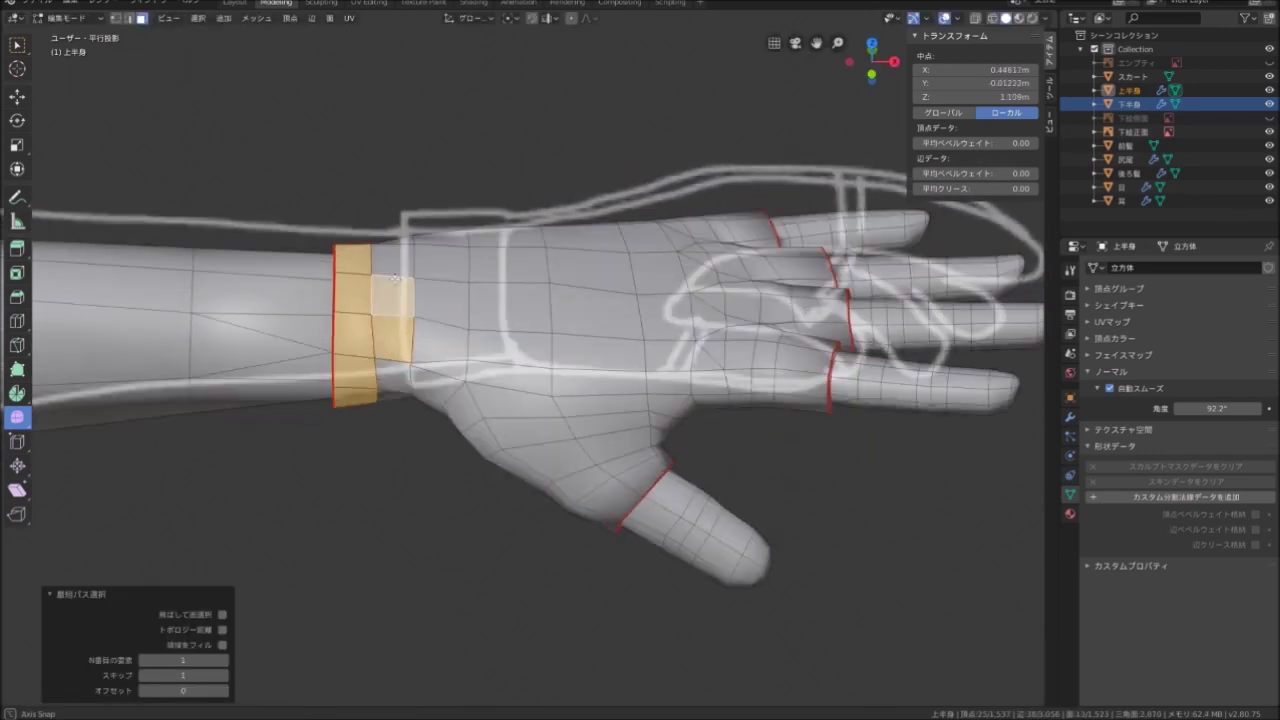
Extrude the wrist band faces and fatten them into a ring with a -0.00271 m offset
{"action": "mouse_move", "coordinate": [390, 360]}
{"action": "middle_mouse_down"}
{"action": "mouse_move", "coordinate": [405, 355]}
{"action": "mouse_move", "coordinate": [413, 372]}
{"action": "middle_mouse_up"}
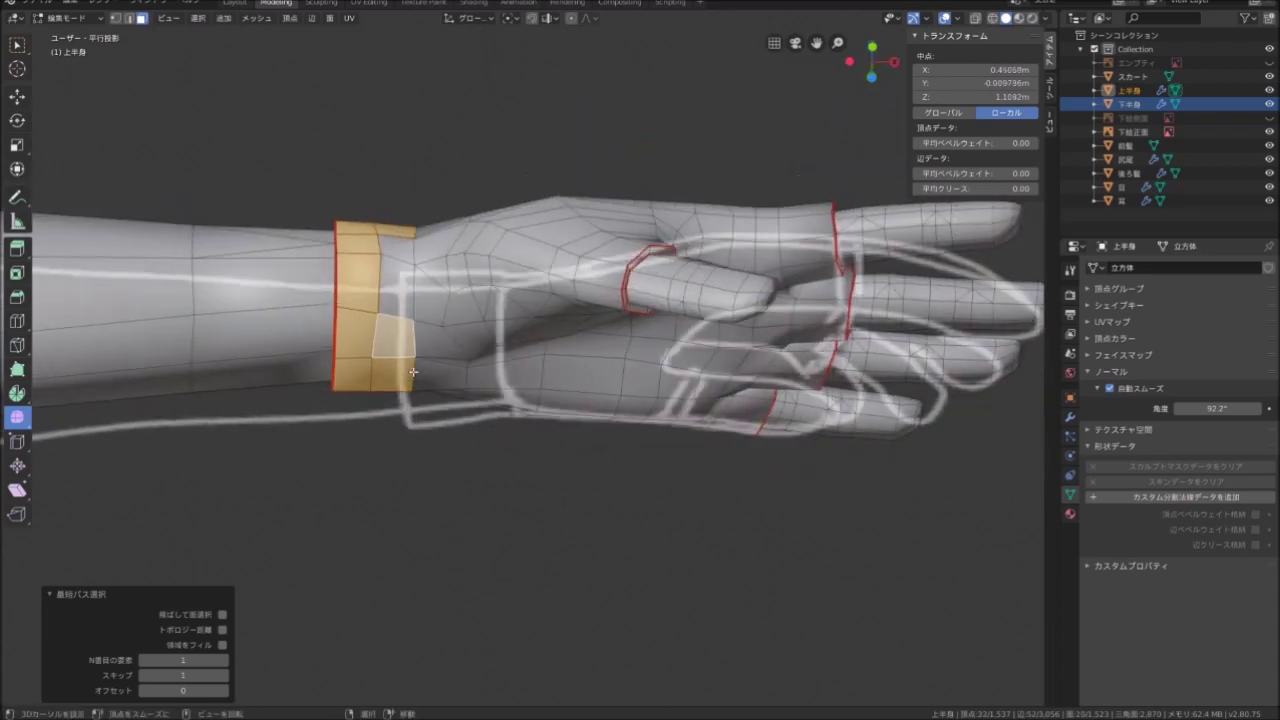
{"action": "middle_click_drag", "start_coordinate": [402, 239], "coordinate": [413, 355]}
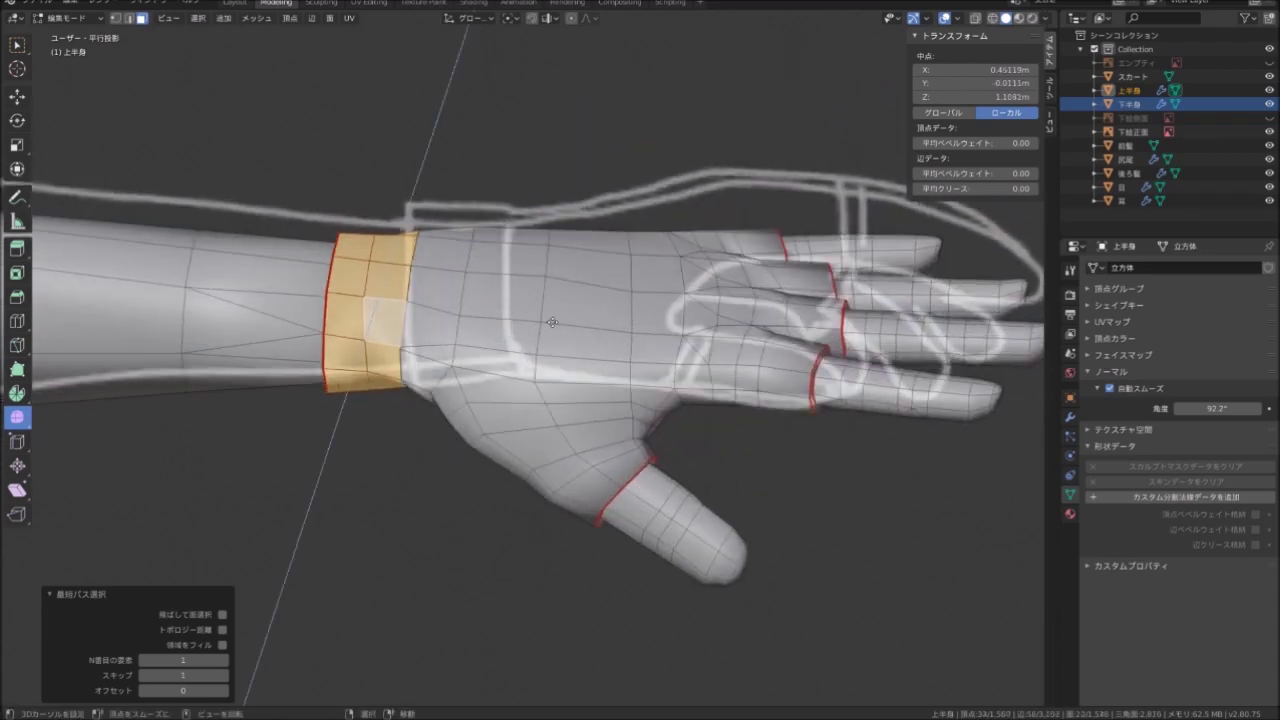
{"action": "key", "text": "e"}
{"action": "right_click", "coordinate": [552, 322]}
{"action": "middle_click_drag", "start_coordinate": [552, 322], "coordinate": [538, 283]}
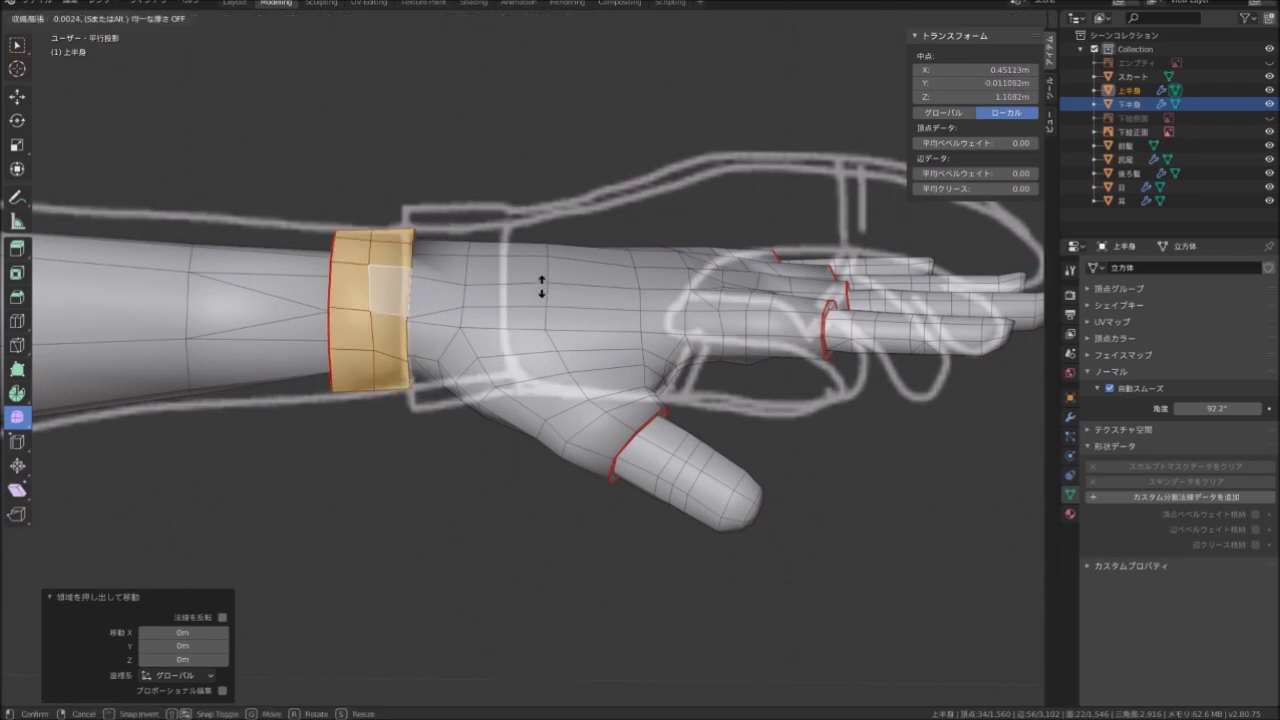
{"action": "left_click", "coordinate": [540, 288]}
{"action": "middle_click_drag", "start_coordinate": [540, 288], "coordinate": [628, 271]}
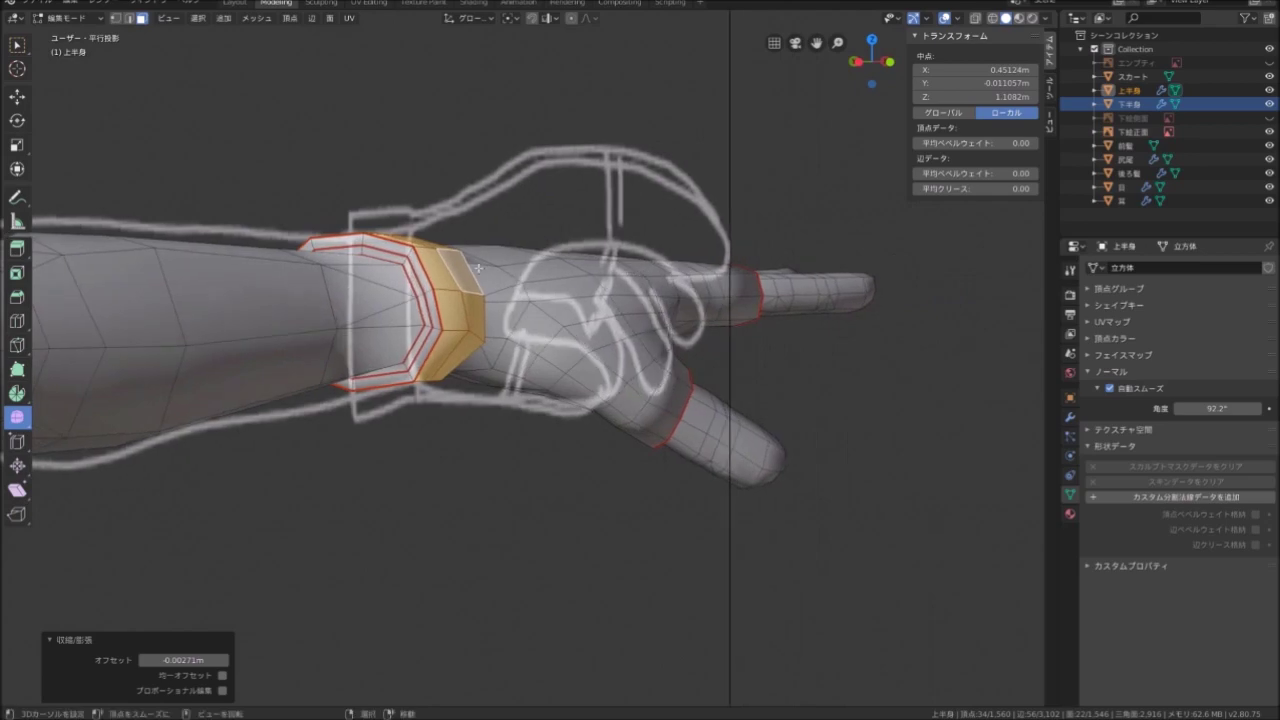
{"action": "middle_click_drag", "start_coordinate": [628, 271], "coordinate": [523, 287]}
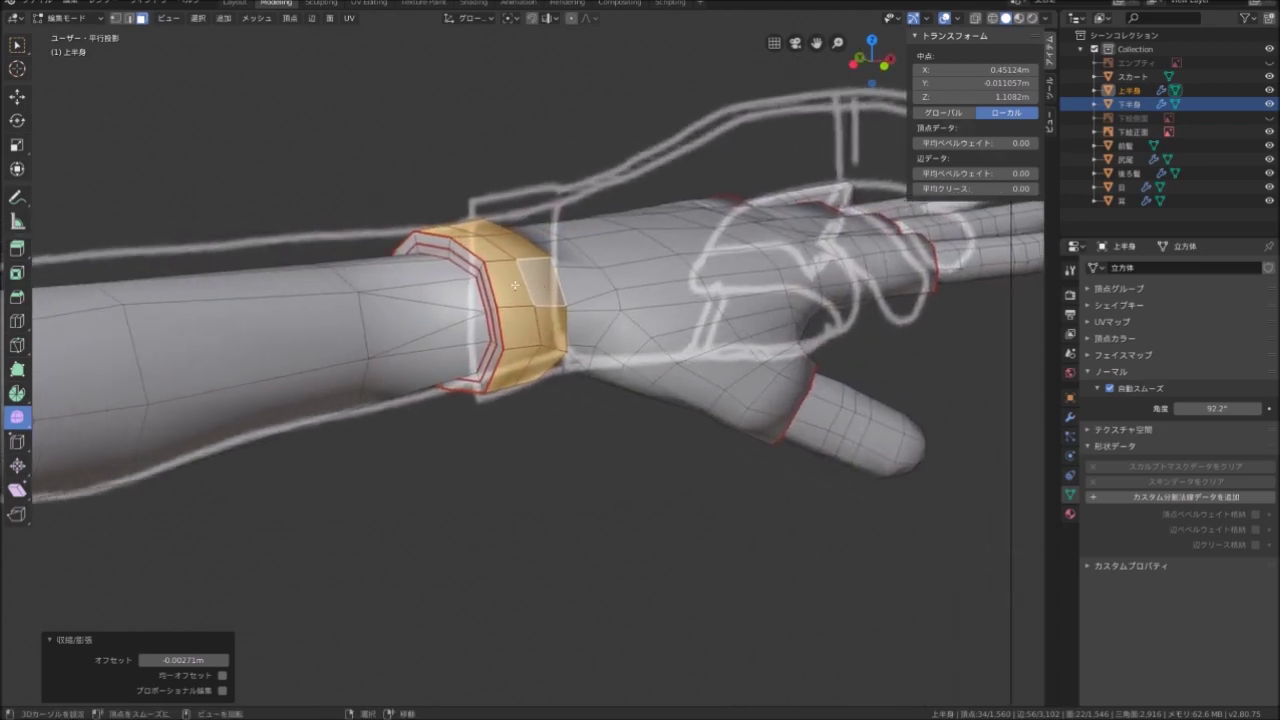
In edge select mode, pick a wristband edge loop and move it along X
{"action": "left_click", "coordinate": [129, 18]}
{"action": "mouse_move", "coordinate": [430, 243]}
{"action": "middle_mouse_down"}
{"action": "mouse_move", "coordinate": [487, 200]}
{"action": "mouse_move", "coordinate": [437, 211]}
{"action": "mouse_move", "coordinate": [490, 236]}
{"action": "middle_mouse_up"}
{"action": "left_click", "coordinate": [460, 220], "text": "alt"}
{"action": "key", "text": "g"}
{"action": "key", "text": "x"}
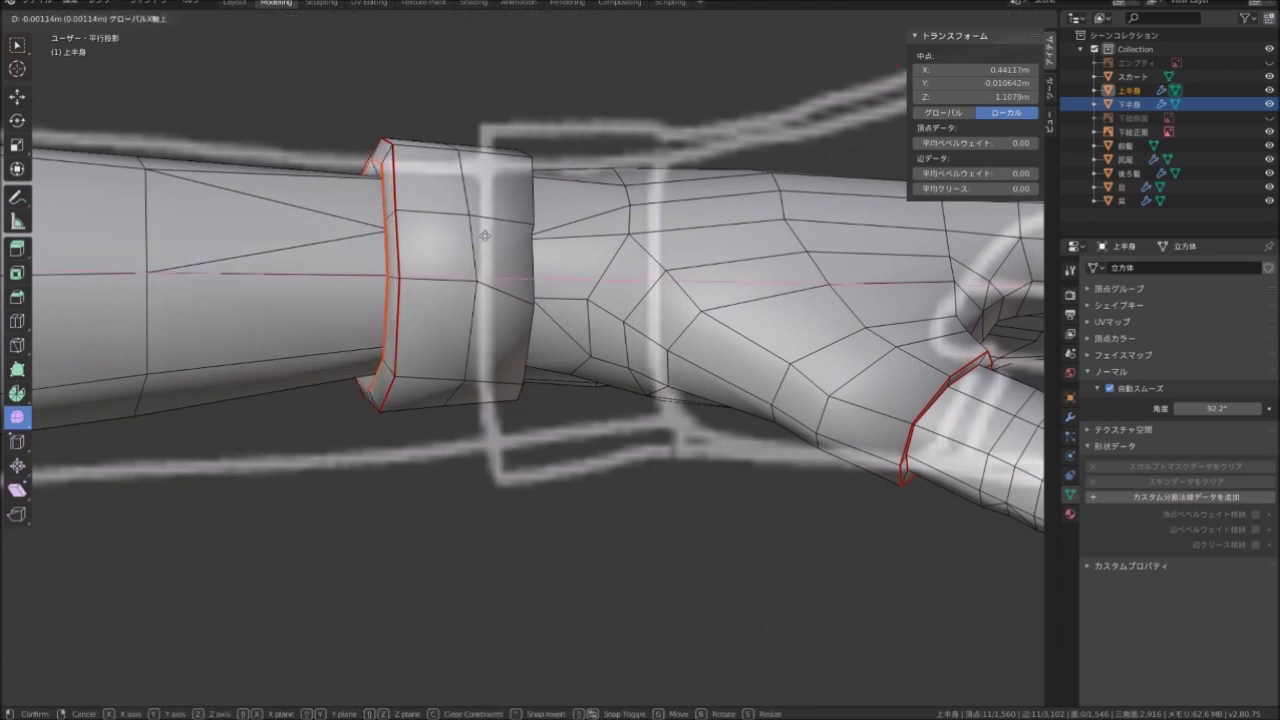
Shift the wristband loop and another glove edge loop slightly sideways along X
{"action": "left_click", "coordinate": [484, 236]}
{"action": "middle_click_drag", "start_coordinate": [484, 236], "coordinate": [443, 254]}
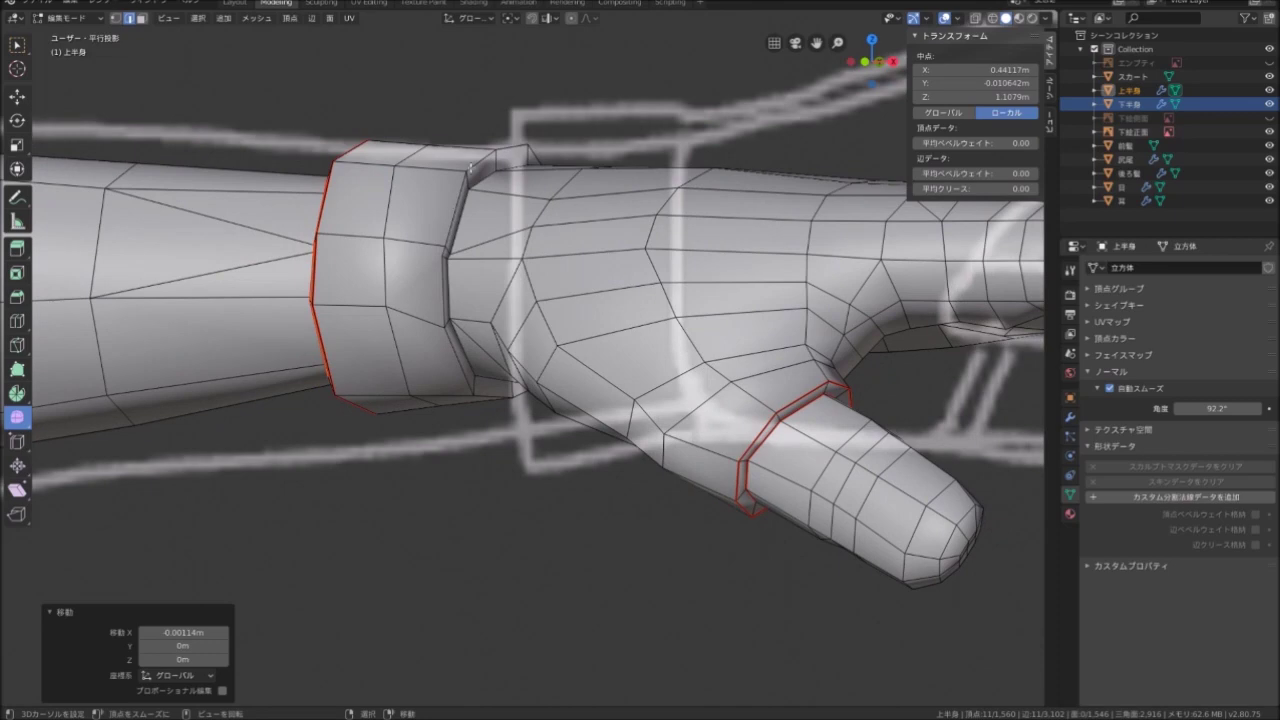
{"action": "left_click", "coordinate": [472, 161], "text": "alt"}
{"action": "middle_click_drag", "start_coordinate": [472, 161], "coordinate": [512, 225]}
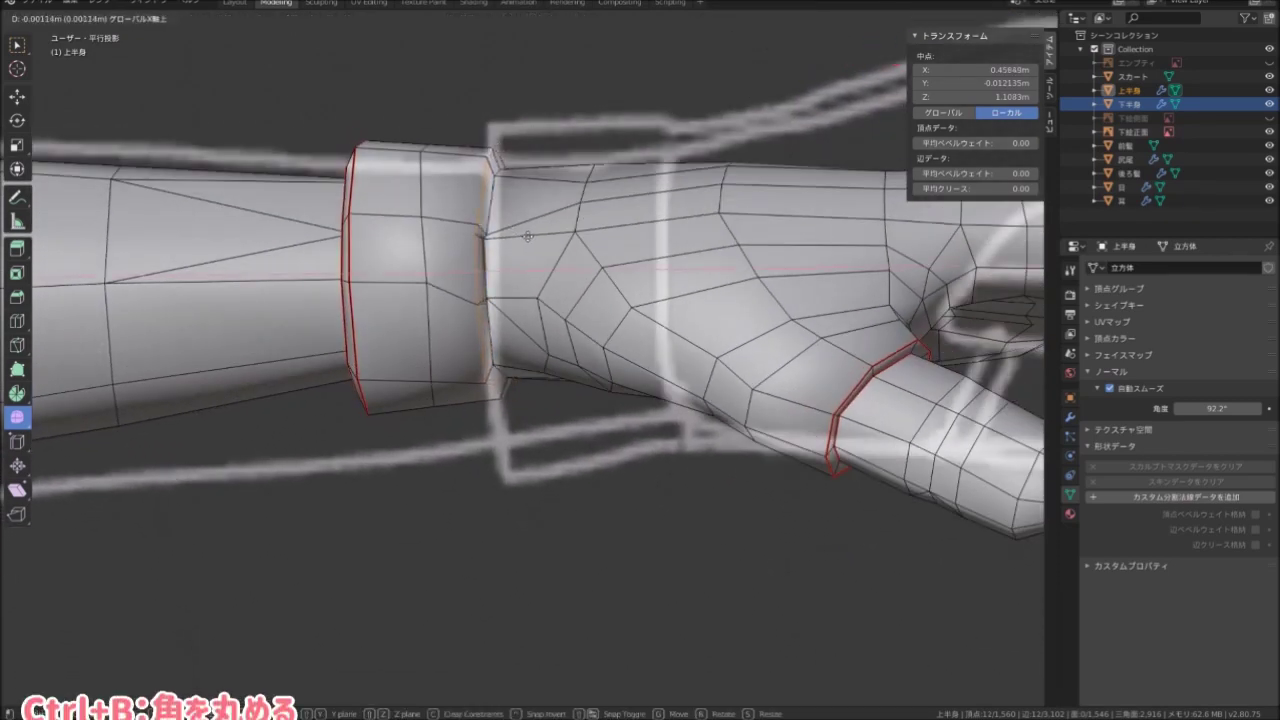
{"action": "left_click", "coordinate": [527, 236]}
{"action": "middle_click_drag", "start_coordinate": [527, 236], "coordinate": [497, 238]}
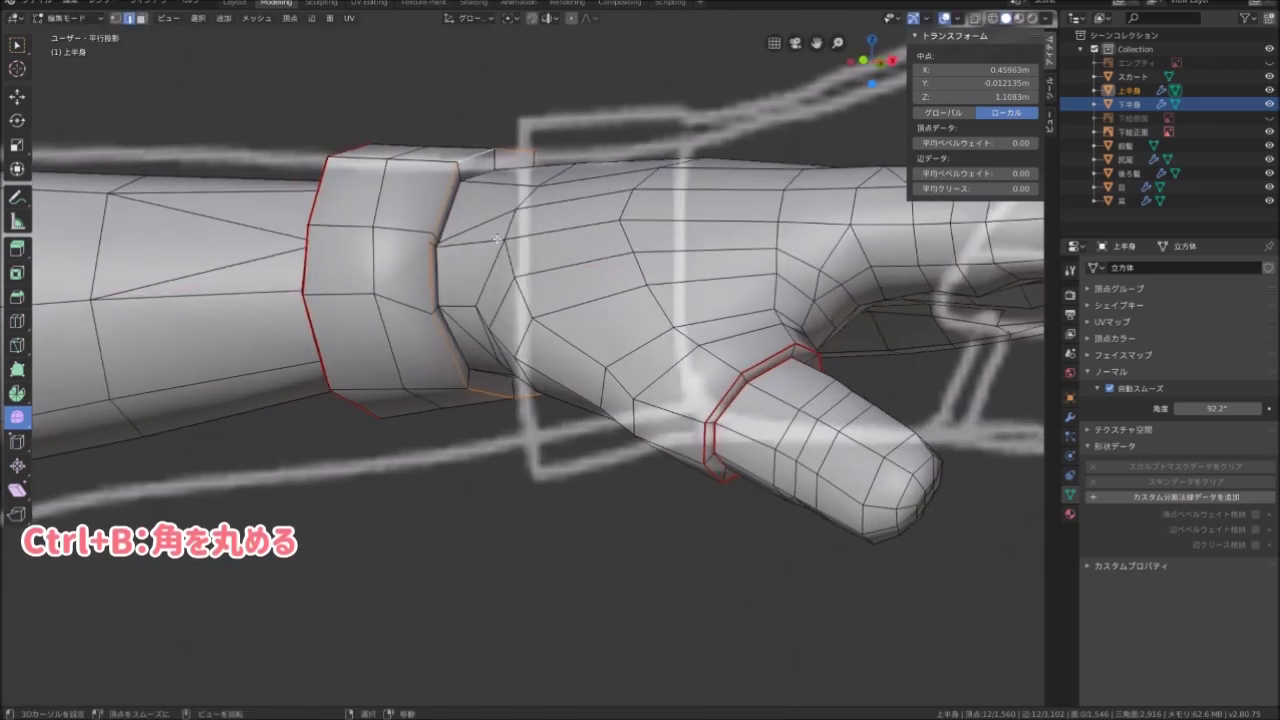
Bevel the wrist and finger-base loops with 2 segments at 0.000903 m width
{"action": "key", "text": "ctrl+b"}
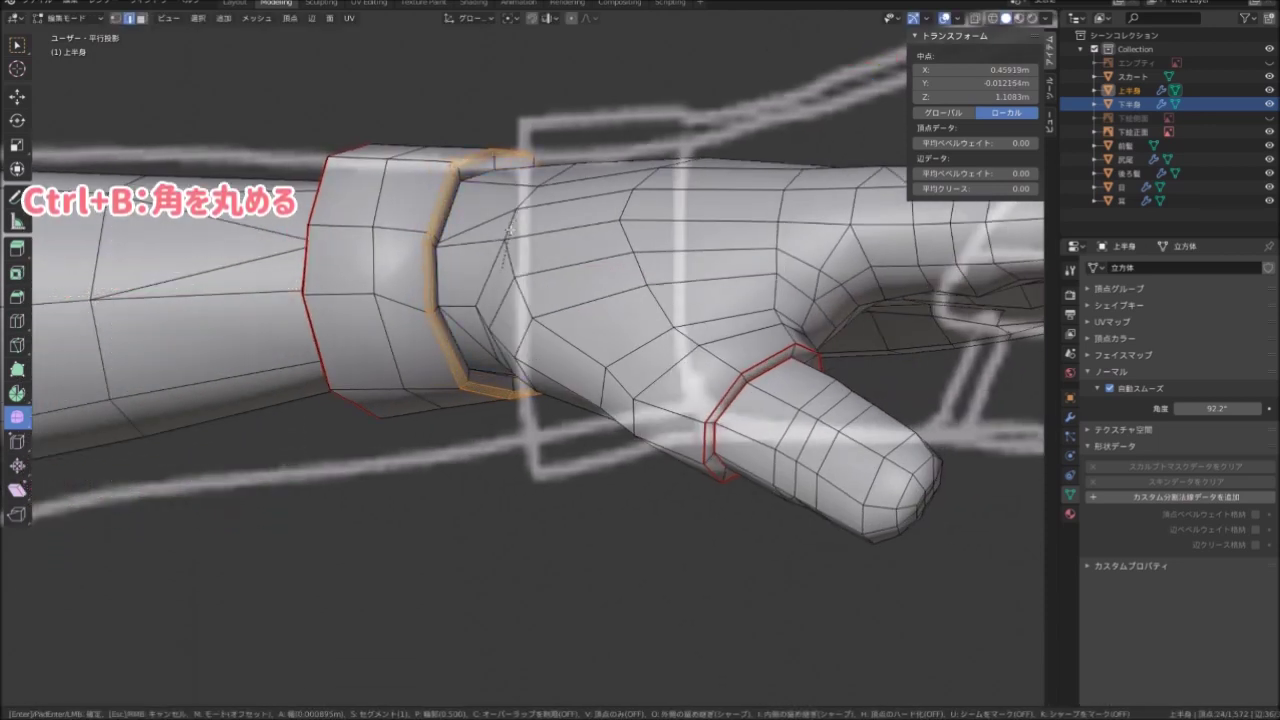
{"action": "left_click", "coordinate": [510, 230]}
{"action": "mouse_move", "coordinate": [510, 230]}
{"action": "middle_mouse_down"}
{"action": "mouse_move", "coordinate": [537, 452]}
{"action": "mouse_move", "coordinate": [552, 286]}
{"action": "mouse_move", "coordinate": [364, 276]}
{"action": "middle_mouse_up"}
{"action": "scroll", "coordinate": [552, 286], "scroll_direction": "down", "scroll_amount": 5}
{"action": "scroll", "coordinate": [364, 276], "scroll_direction": "up", "scroll_amount": 6}
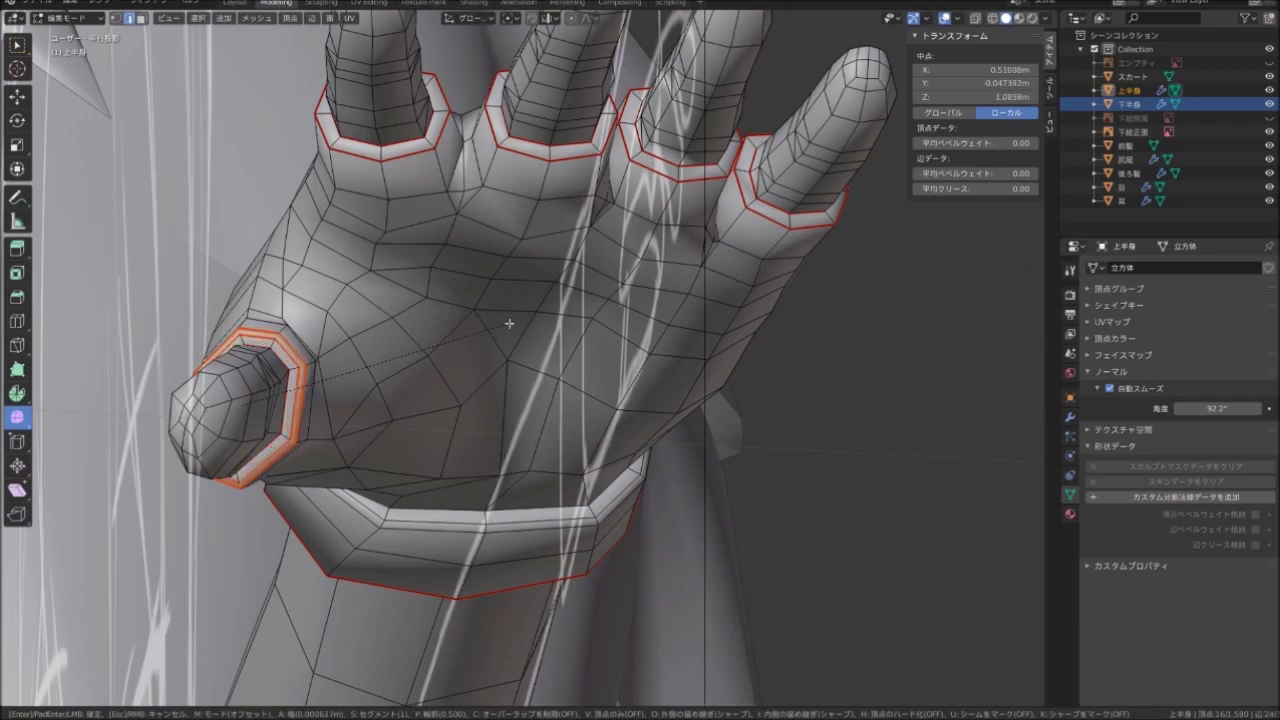
{"action": "left_click", "coordinate": [507, 323]}
{"action": "middle_click_drag", "start_coordinate": [507, 323], "coordinate": [381, 364]}
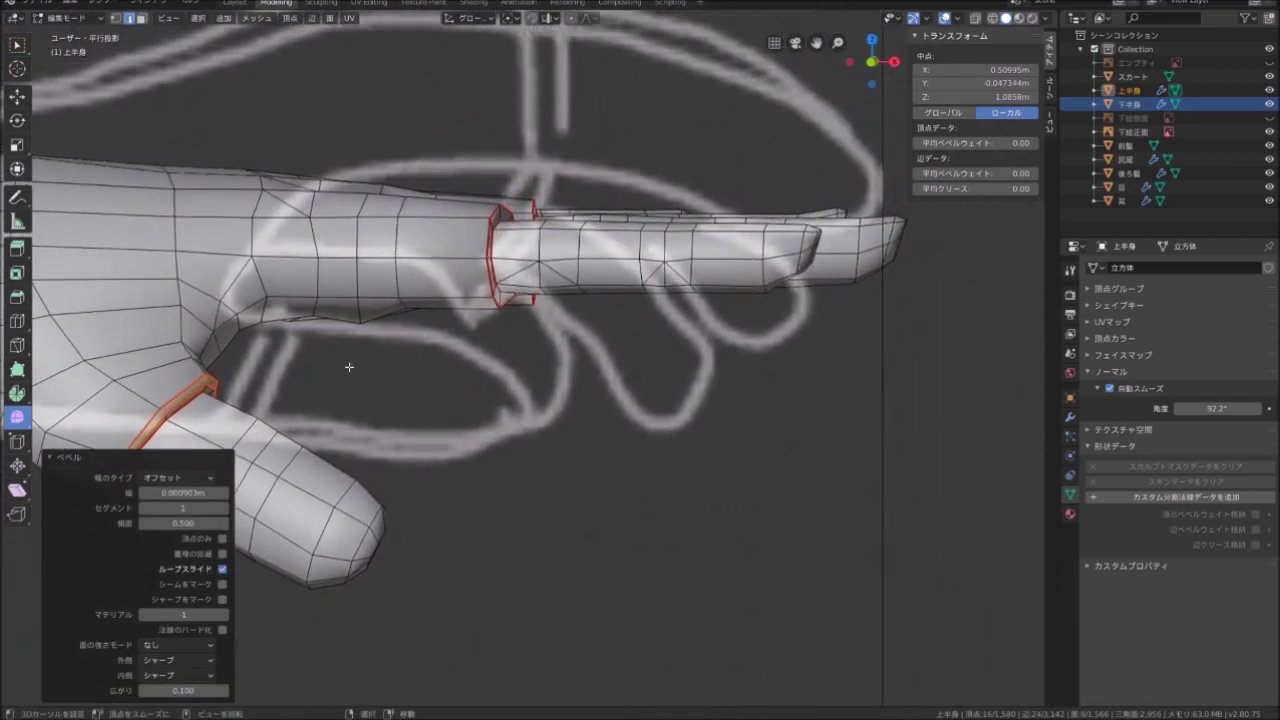
{"action": "mouse_move", "coordinate": [196, 395]}
{"action": "middle_mouse_down"}
{"action": "mouse_move", "coordinate": [412, 284]}
{"action": "mouse_move", "coordinate": [497, 334]}
{"action": "mouse_move", "coordinate": [452, 270]}
{"action": "middle_mouse_up"}
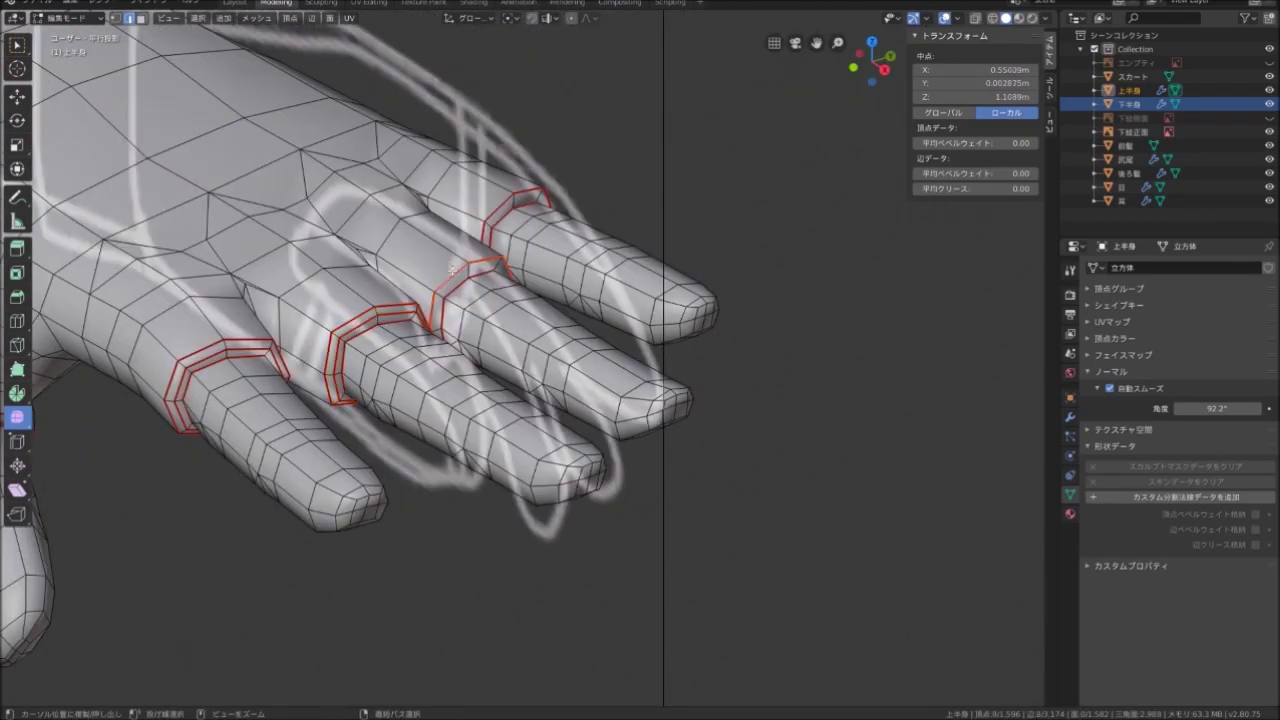
{"action": "mouse_move", "coordinate": [497, 201]}
{"action": "middle_mouse_down"}
{"action": "mouse_move", "coordinate": [520, 240]}
{"action": "mouse_move", "coordinate": [543, 184]}
{"action": "mouse_move", "coordinate": [480, 261]}
{"action": "middle_mouse_up"}
{"action": "scroll", "coordinate": [520, 240], "scroll_direction": "down", "scroll_amount": 5}
{"action": "scroll", "coordinate": [557, 274], "scroll_direction": "up", "scroll_amount": 3}
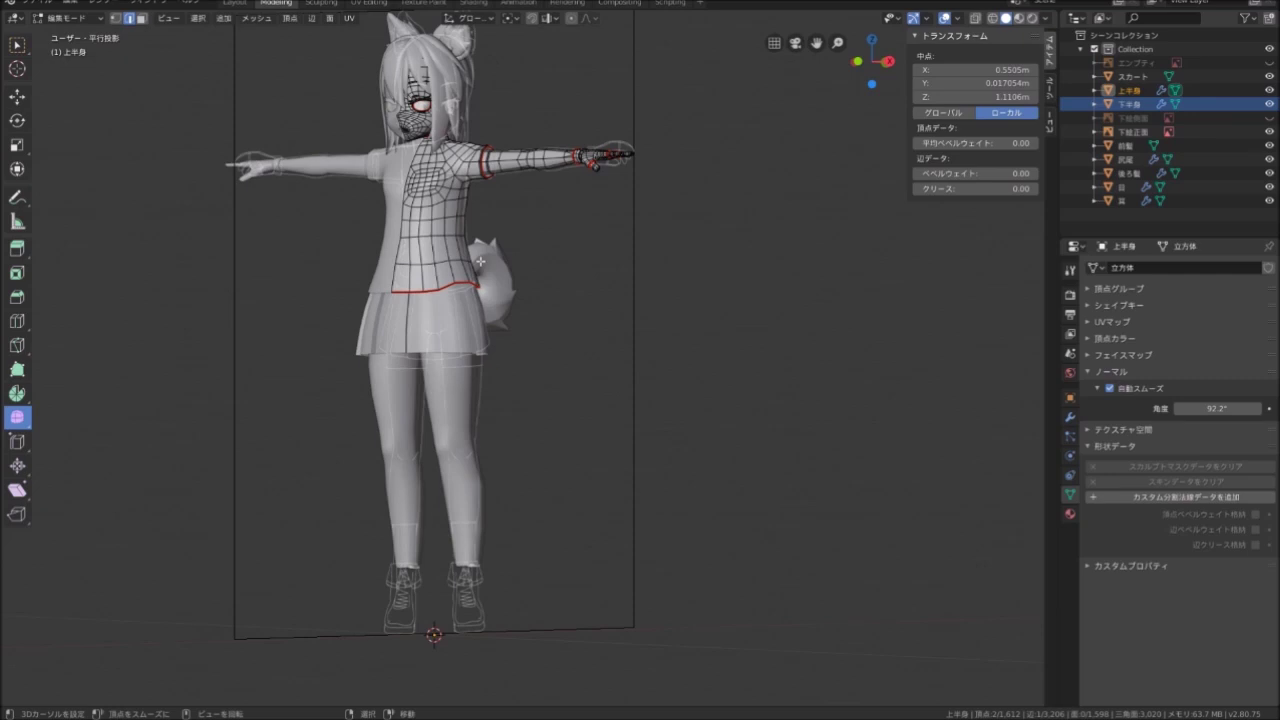
Pan, orbit and zoom the view in on the character's thighs below the skirt
{"action": "scroll", "coordinate": [504, 200], "scroll_direction": "up", "scroll_amount": 2}
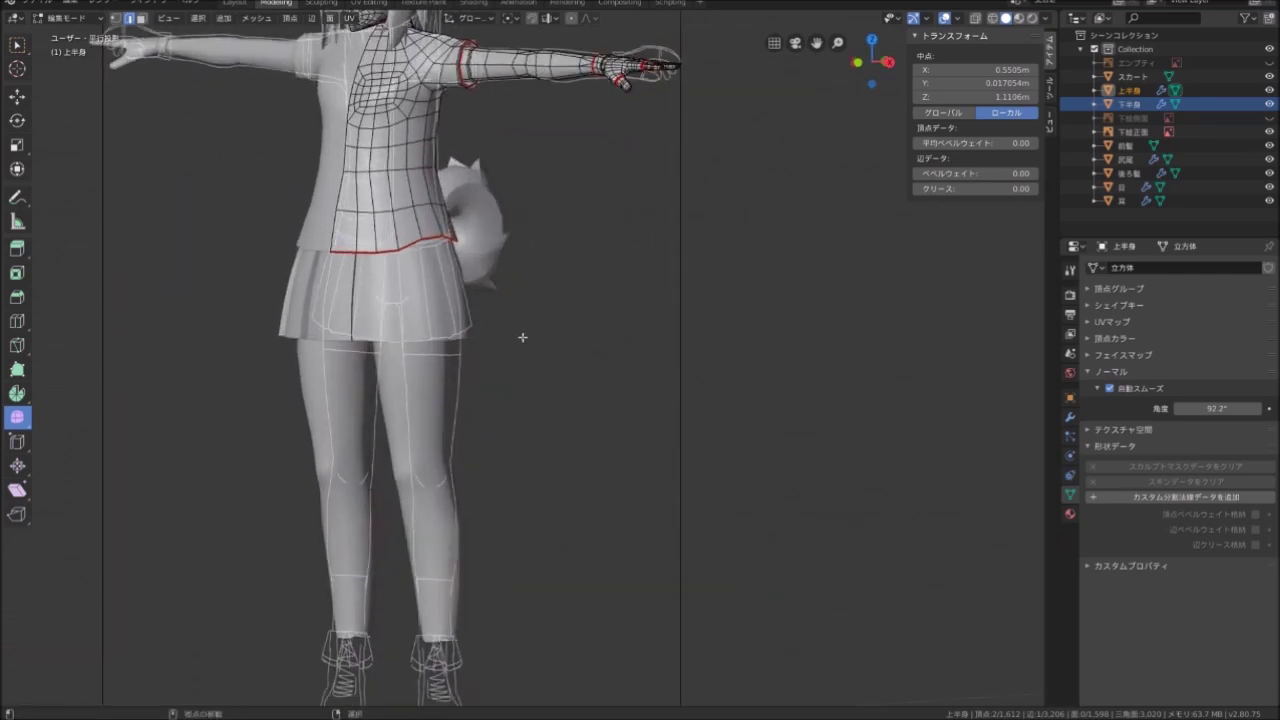
{"action": "middle_click_drag", "start_coordinate": [523, 337], "coordinate": [523, 246], "text": "shift"}
{"action": "scroll", "coordinate": [499, 390], "scroll_direction": "up", "scroll_amount": 3}
{"action": "scroll", "coordinate": [499, 390], "scroll_direction": "down", "scroll_amount": 2}
{"action": "mouse_move", "coordinate": [531, 343]}
{"action": "middle_mouse_down"}
{"action": "mouse_move", "coordinate": [463, 386]}
{"action": "mouse_move", "coordinate": [500, 382]}
{"action": "middle_mouse_up"}
{"action": "middle_click_drag", "start_coordinate": [502, 245], "coordinate": [504, 357], "text": "shift"}
{"action": "mouse_move", "coordinate": [534, 285]}
{"action": "middle_mouse_down"}
{"action": "mouse_move", "coordinate": [480, 309]}
{"action": "mouse_move", "coordinate": [550, 307]}
{"action": "mouse_move", "coordinate": [470, 295]}
{"action": "mouse_move", "coordinate": [536, 287]}
{"action": "middle_mouse_up"}
{"action": "scroll", "coordinate": [486, 300], "scroll_direction": "up", "scroll_amount": 2}
{"action": "scroll", "coordinate": [494, 302], "scroll_direction": "up", "scroll_amount": 2}
{"action": "scroll", "coordinate": [460, 290], "scroll_direction": "up", "scroll_amount": 2}
{"action": "scroll", "coordinate": [450, 288], "scroll_direction": "up", "scroll_amount": 2}
{"action": "scroll", "coordinate": [446, 286], "scroll_direction": "up", "scroll_amount": 2}
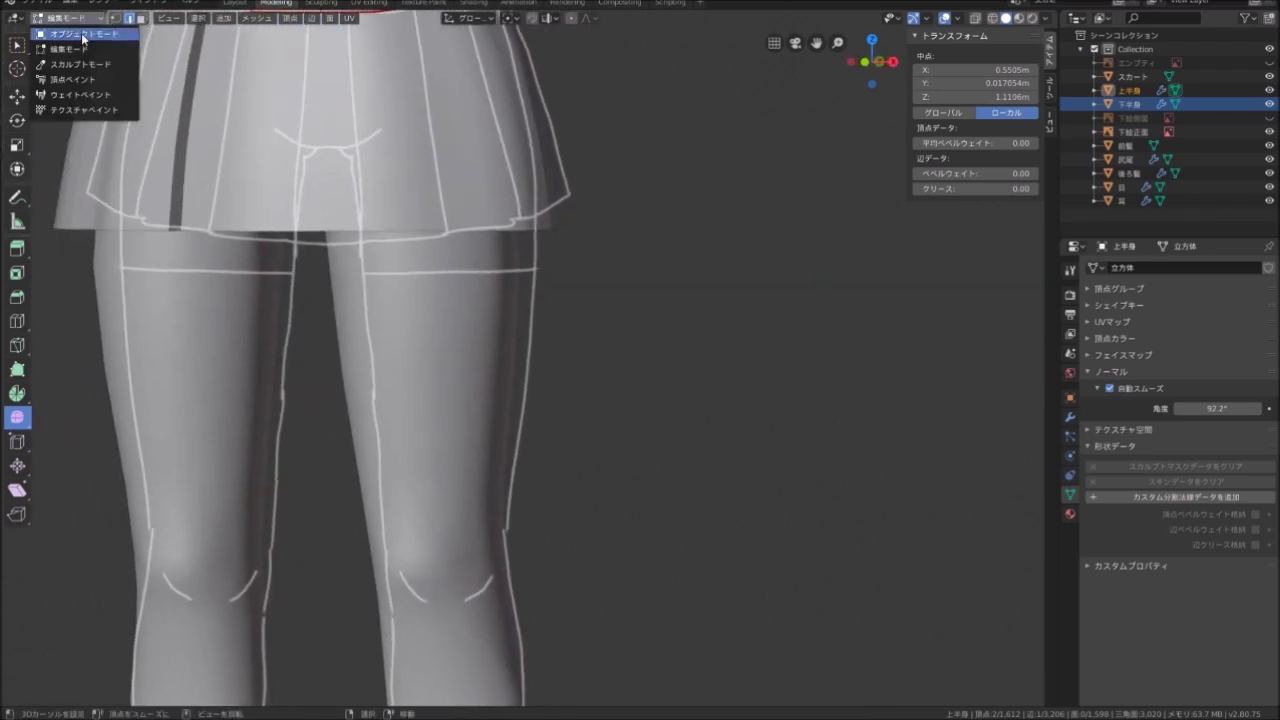
Put the leg mesh into Edit Mode and view it straight from the front
{"action": "left_click", "coordinate": [83, 37]}
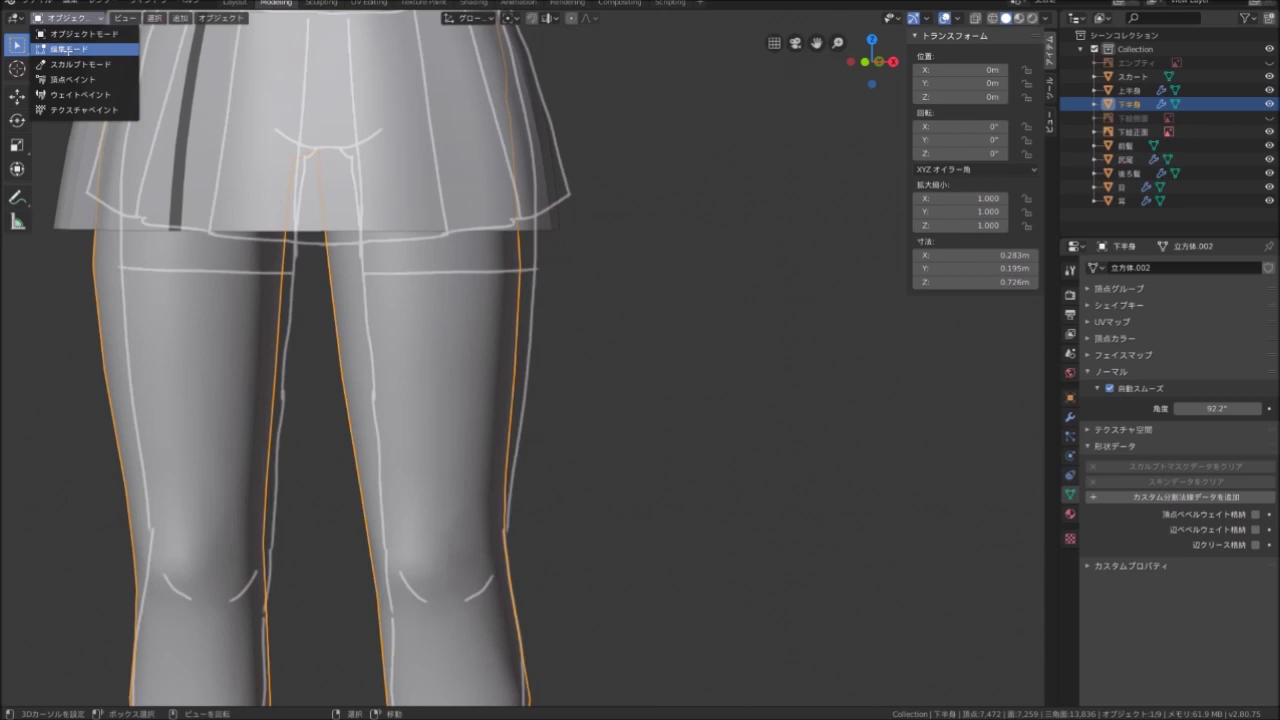
{"action": "left_click", "coordinate": [68, 49]}
{"action": "scroll", "coordinate": [423, 286], "scroll_direction": "up", "scroll_amount": 2}
{"action": "scroll", "coordinate": [430, 283], "scroll_direction": "down", "scroll_amount": 1}
{"action": "key", "text": "KP_1"}
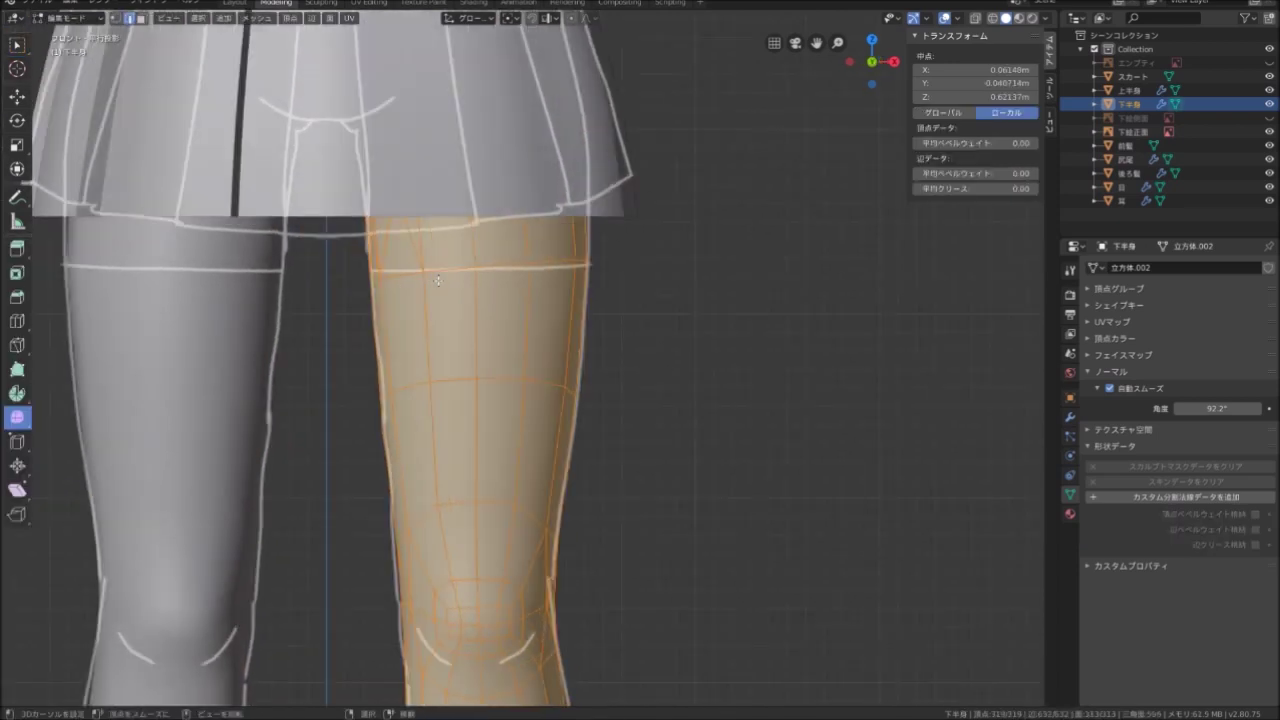
{"action": "scroll", "coordinate": [463, 258], "scroll_direction": "up", "scroll_amount": 2}
Select the upper-thigh edge loop and scale it so it sits level
{"action": "left_click", "coordinate": [489, 201], "text": "alt"}
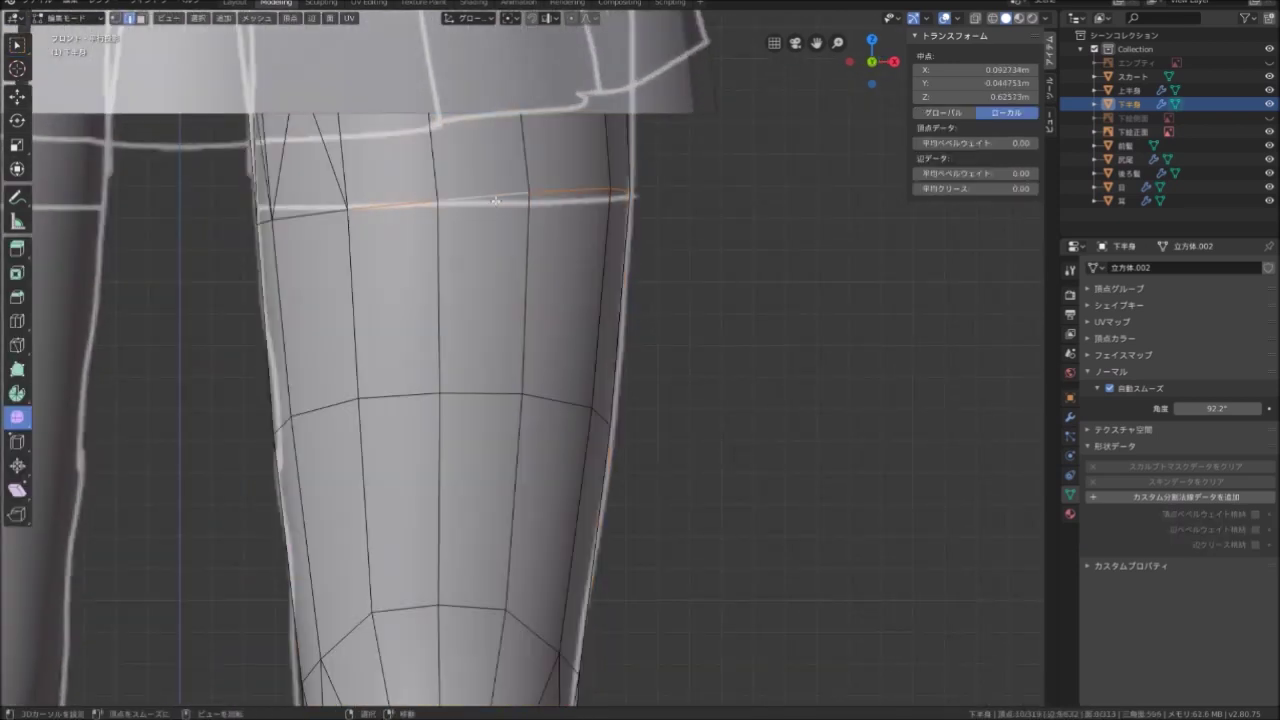
{"action": "left_click", "coordinate": [354, 213], "text": "ctrl"}
{"action": "mouse_move", "coordinate": [497, 237]}
{"action": "middle_mouse_down"}
{"action": "mouse_move", "coordinate": [493, 212]}
{"action": "mouse_move", "coordinate": [643, 217]}
{"action": "mouse_move", "coordinate": [583, 243]}
{"action": "mouse_move", "coordinate": [798, 240]}
{"action": "middle_mouse_up"}
{"action": "key", "text": "KP_1"}
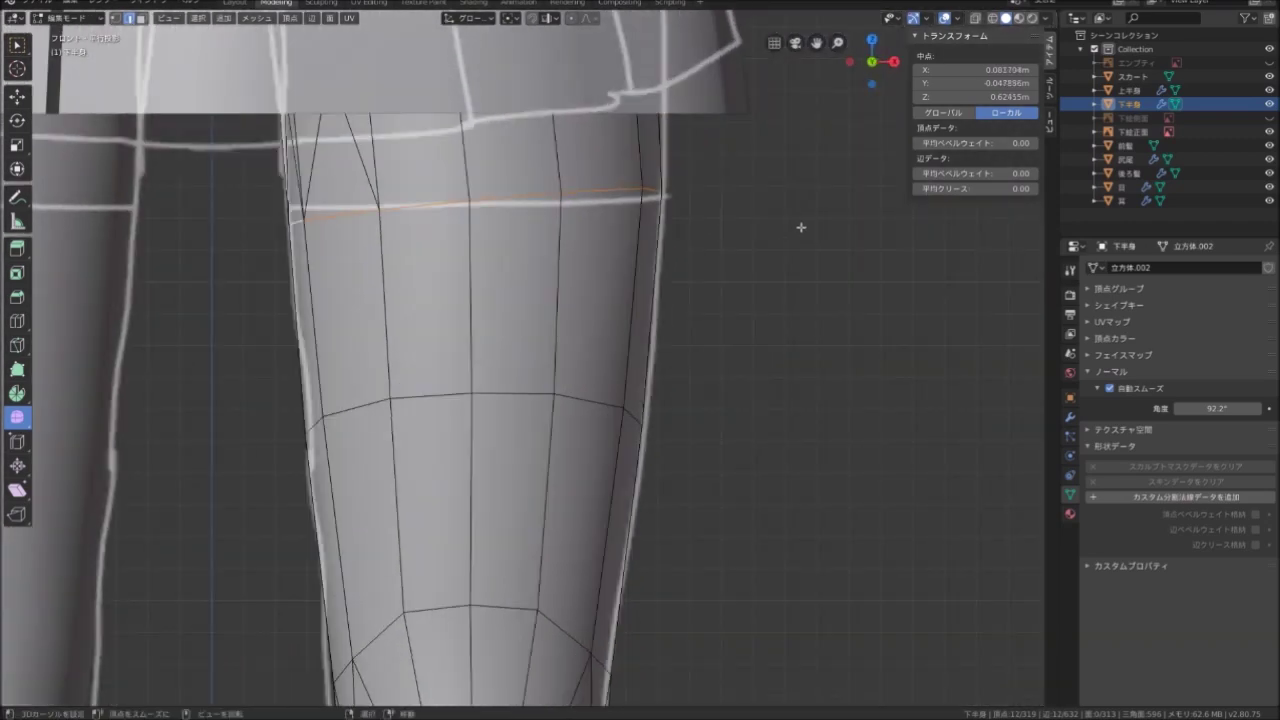
{"action": "key", "text": "s"}
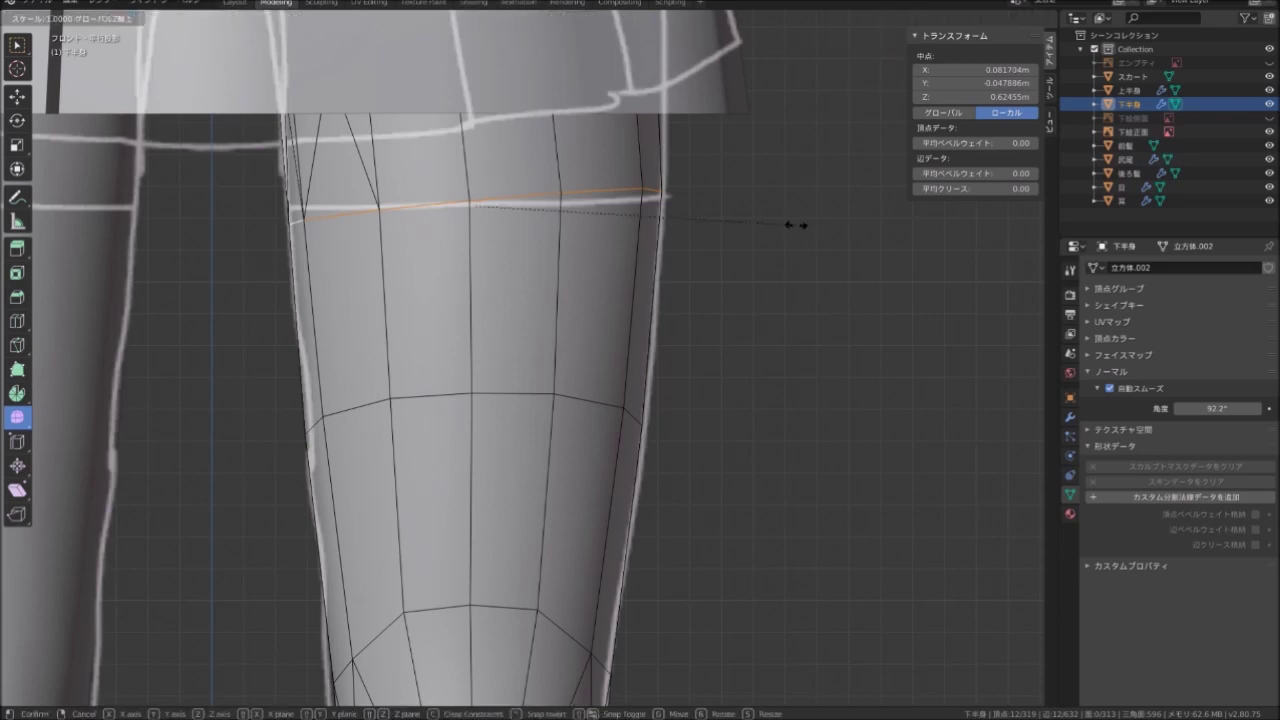
{"action": "key", "text": "Return"}
{"action": "middle_click_drag", "start_coordinate": [796, 225], "coordinate": [529, 261]}
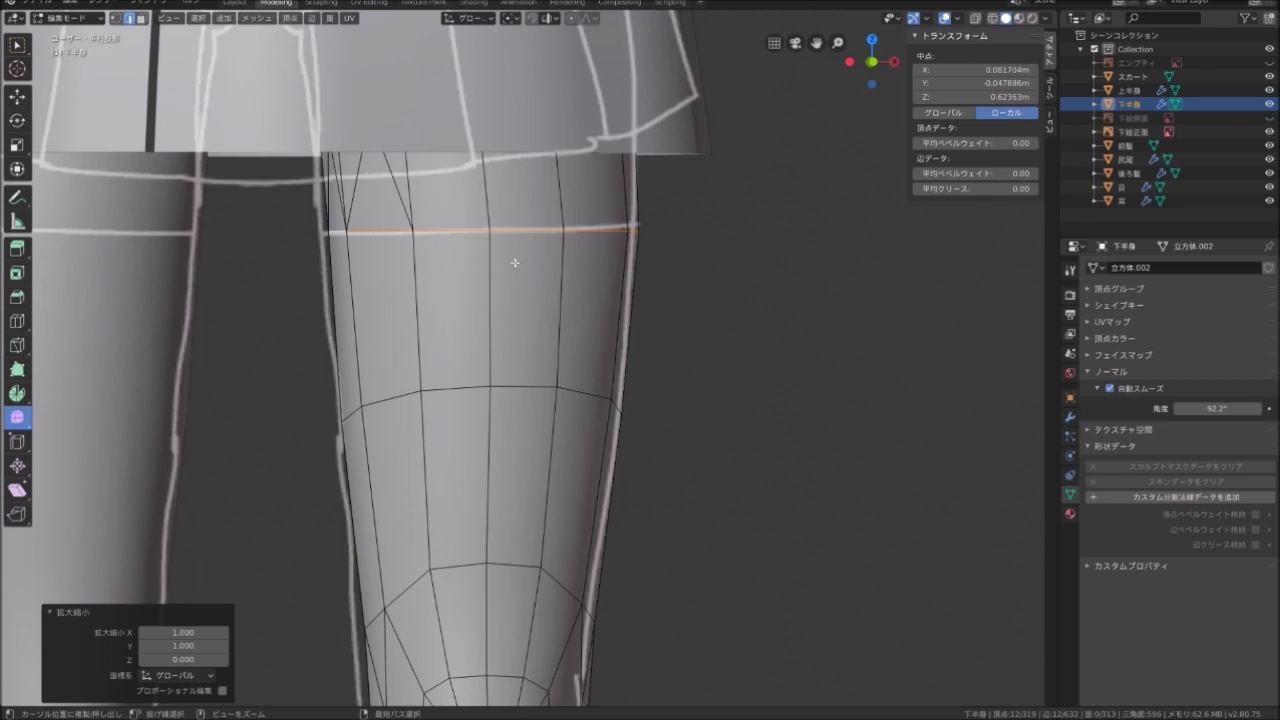
Add two edge loops just below the thigh edge, near the sock's top
{"action": "left_click_drag", "start_coordinate": [494, 310], "coordinate": [496, 247]}
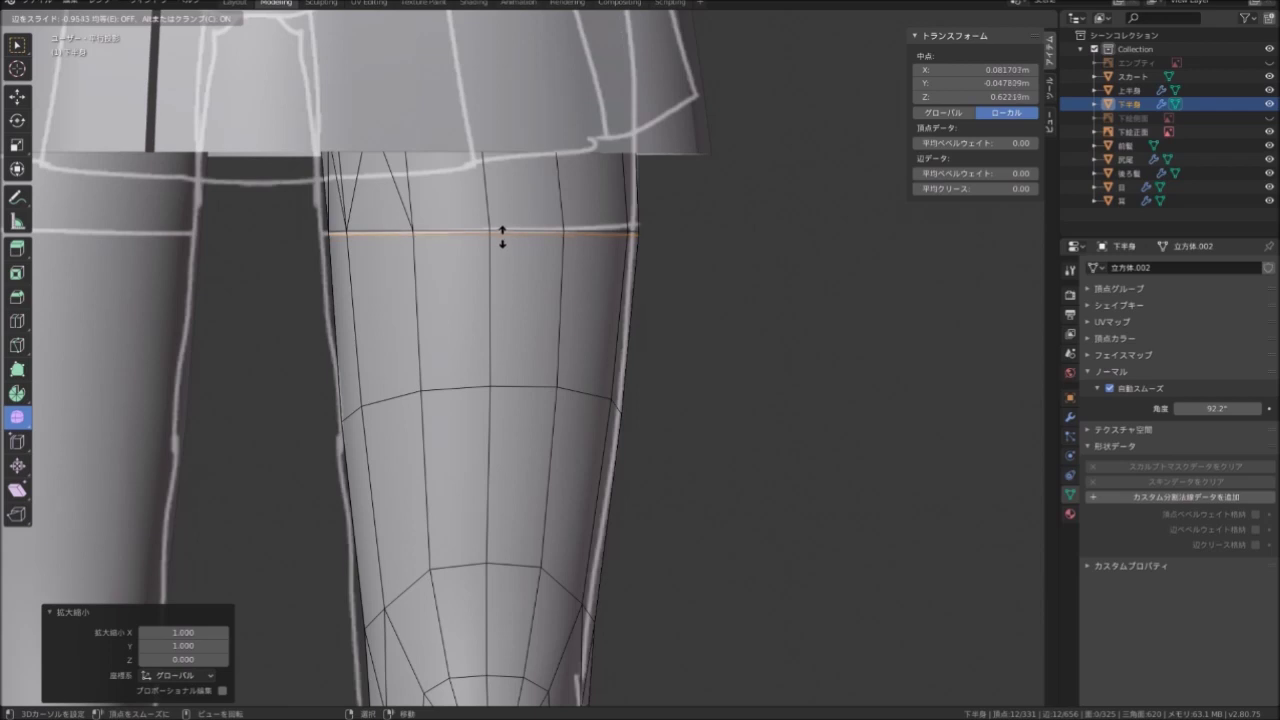
{"action": "left_click_drag", "start_coordinate": [502, 237], "coordinate": [501, 237]}
{"action": "left_click_drag", "start_coordinate": [497, 293], "coordinate": [507, 233]}
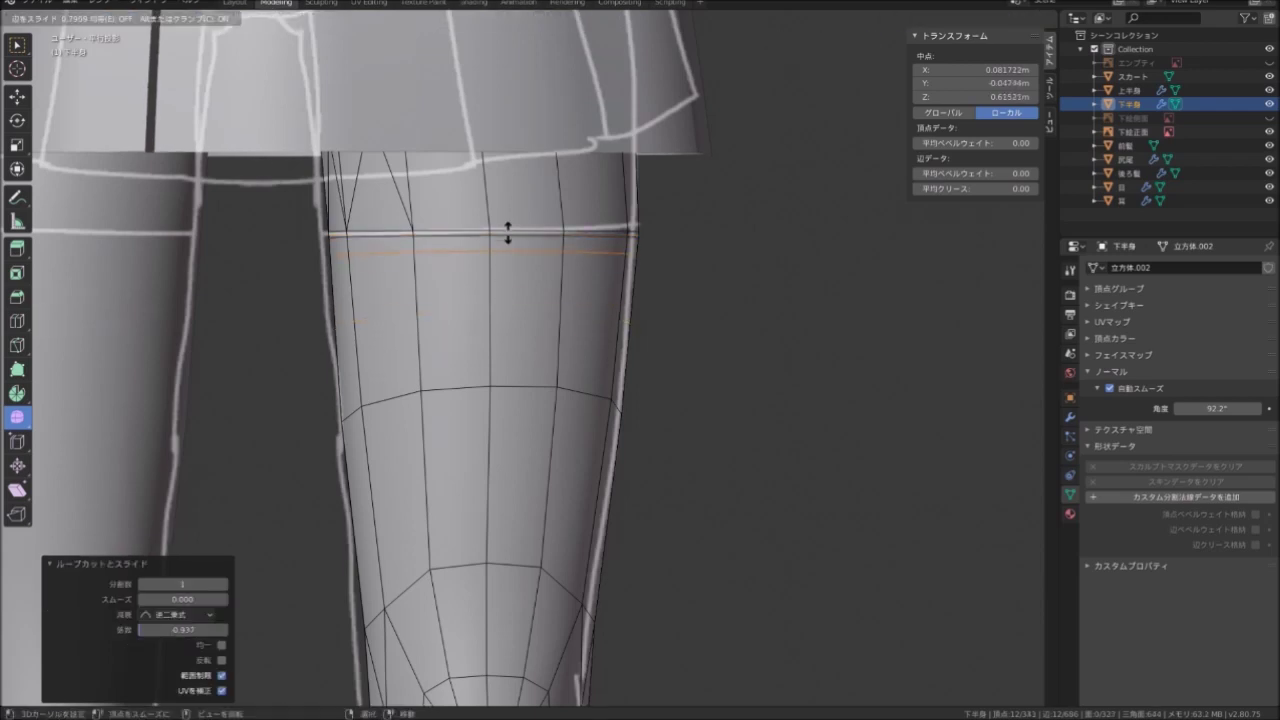
{"action": "scroll", "coordinate": [510, 220], "scroll_direction": "up", "scroll_amount": 3}
{"action": "scroll", "coordinate": [494, 214], "scroll_direction": "down", "scroll_amount": 1}
{"action": "scroll", "coordinate": [498, 220], "scroll_direction": "down", "scroll_amount": 1}
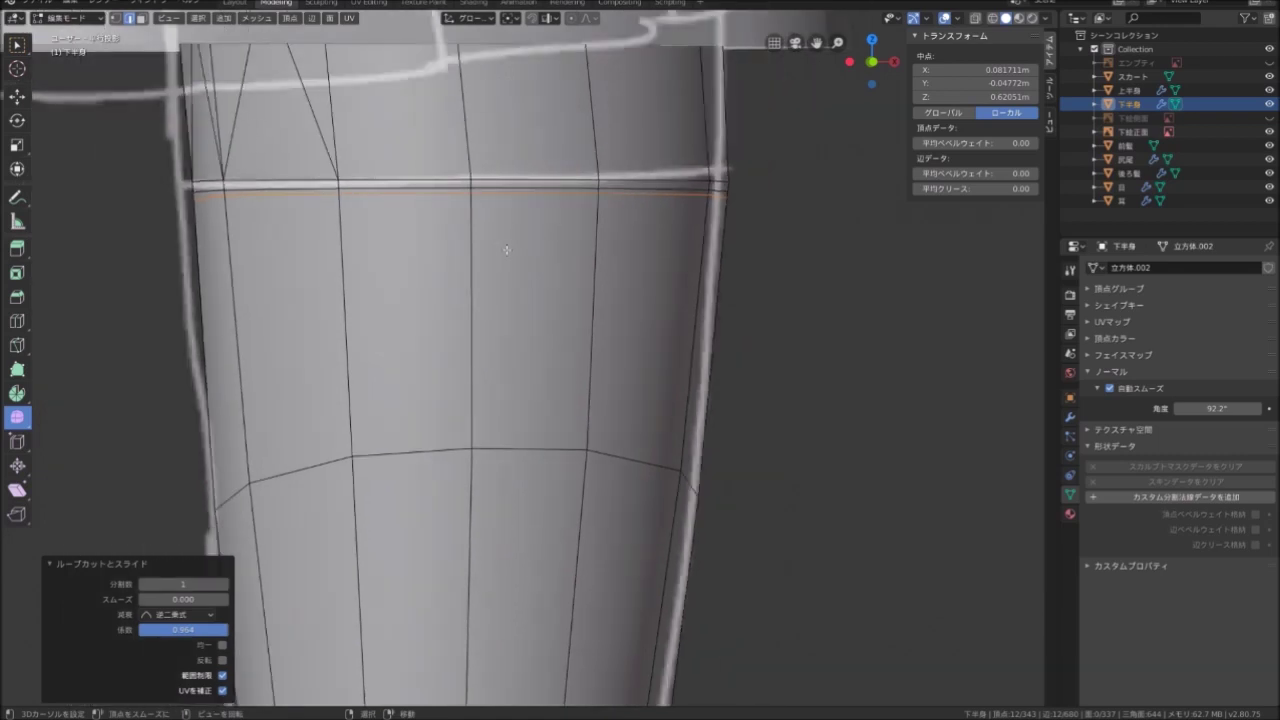
{"action": "left_click", "coordinate": [506, 264]}
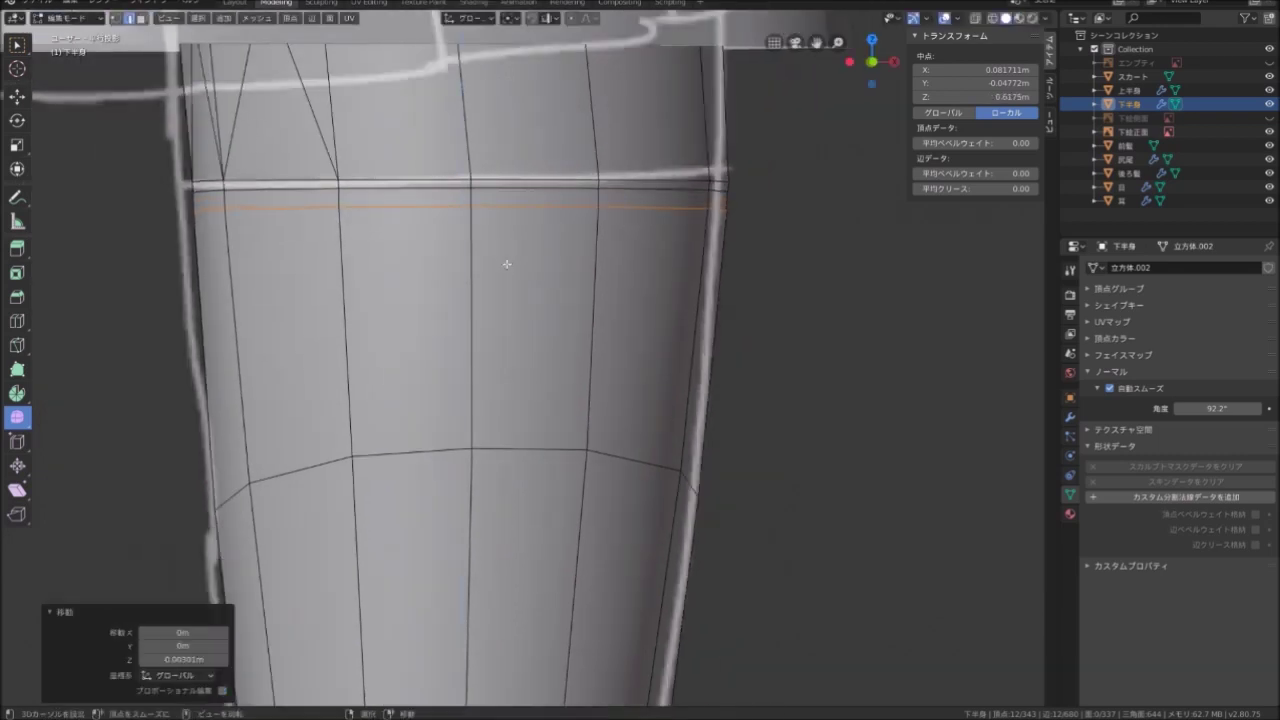
Lower the band's upper edge loop slightly along Z, undoing a stray scale
{"action": "left_click", "coordinate": [504, 190], "text": "alt"}
{"action": "key", "text": "g"}
{"action": "key", "text": "z"}
{"action": "left_click", "coordinate": [509, 192]}
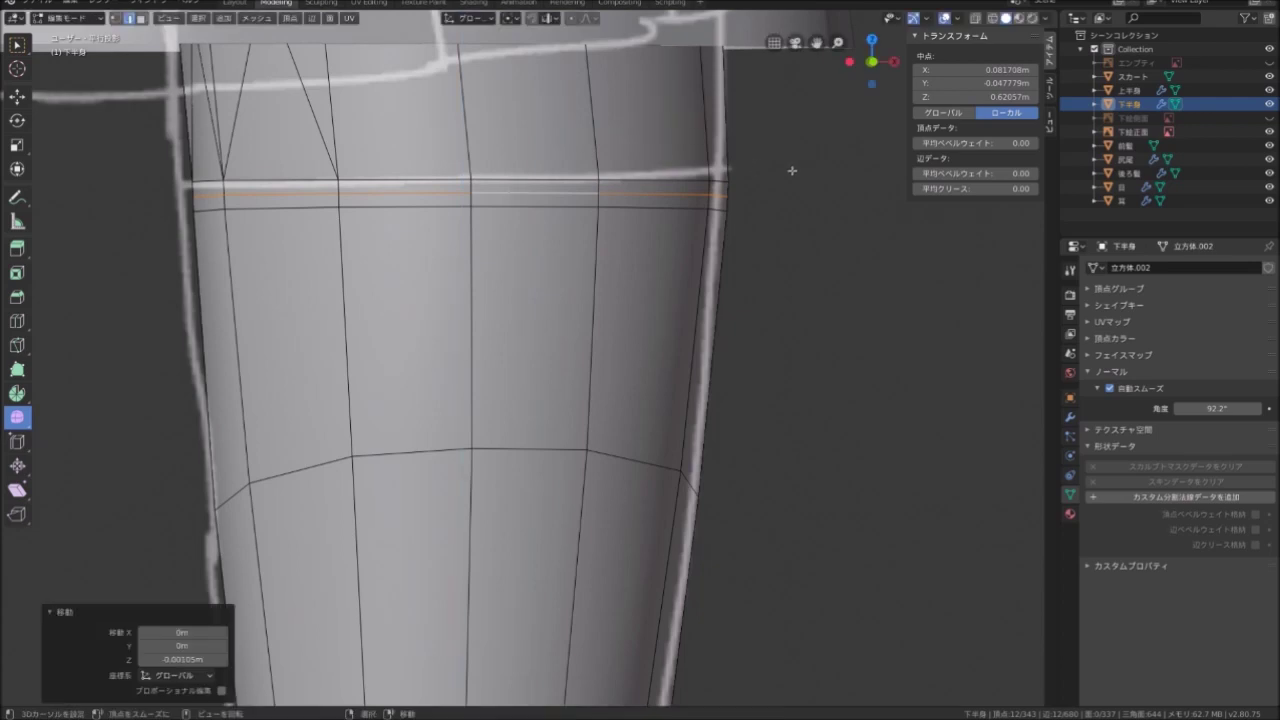
{"action": "key", "text": "s"}
{"action": "key", "text": "Escape"}
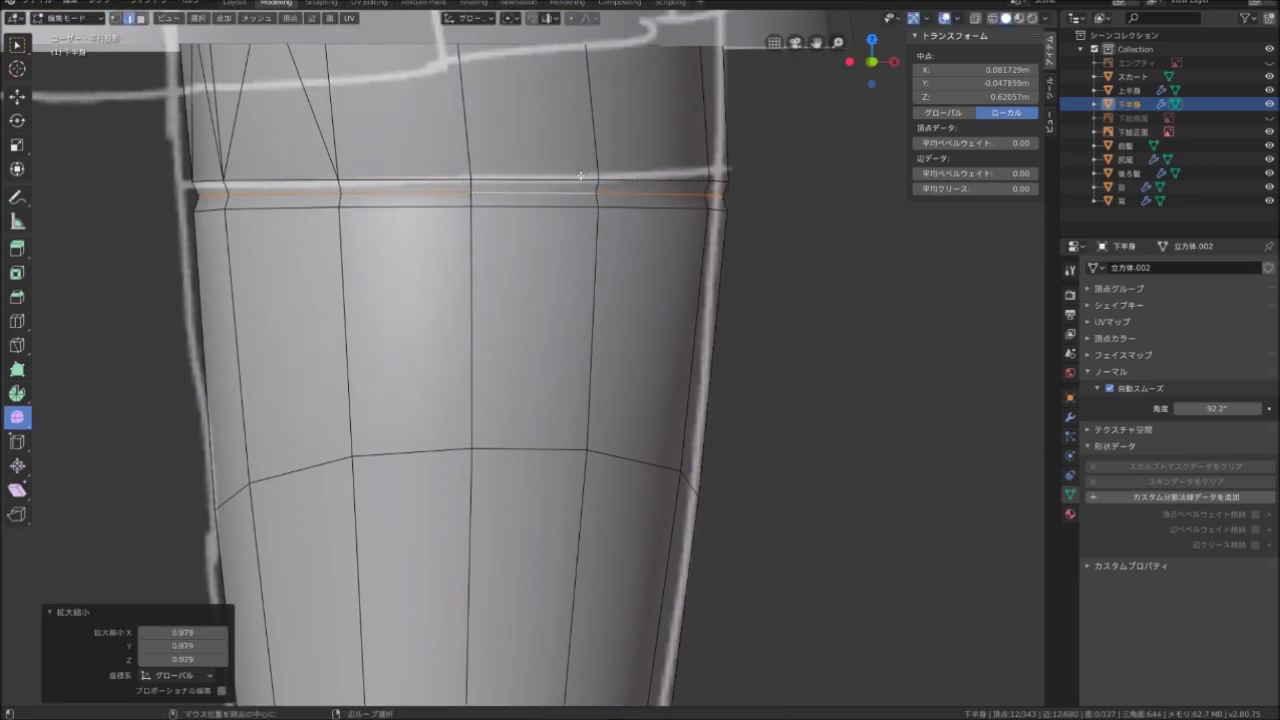
{"action": "key", "text": "ctrl+z"}
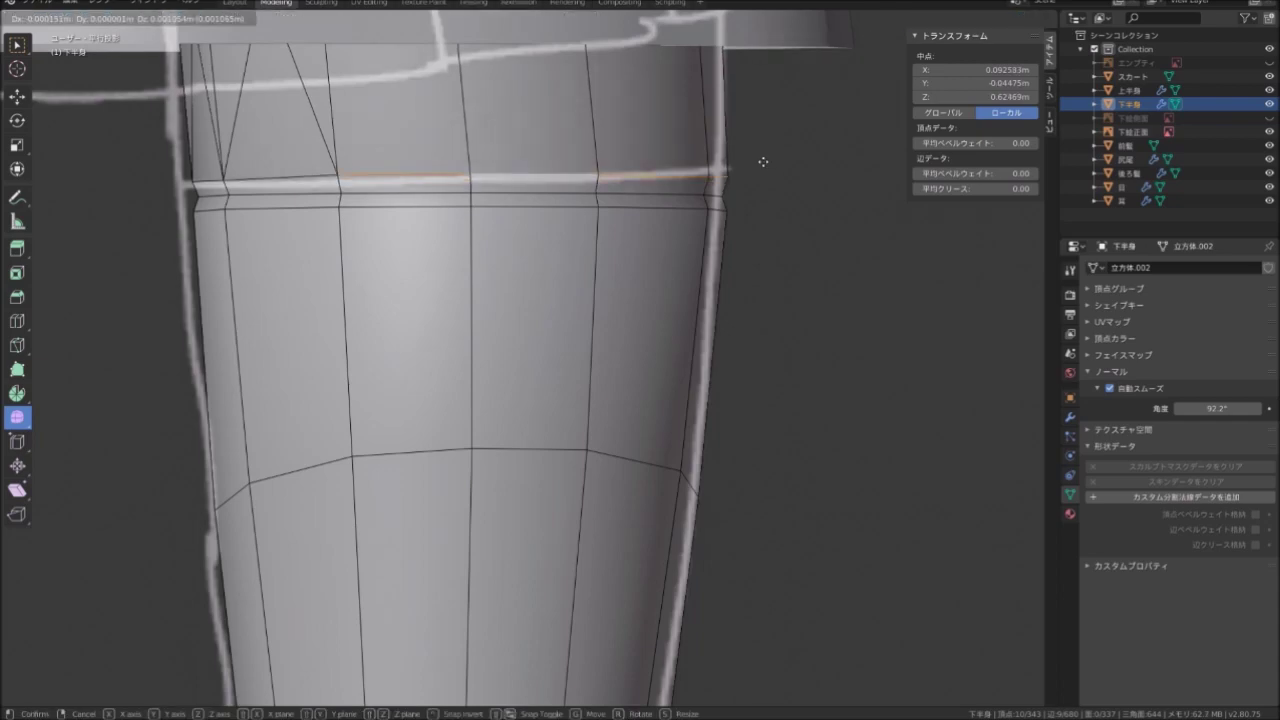
{"action": "key", "text": "Escape"}
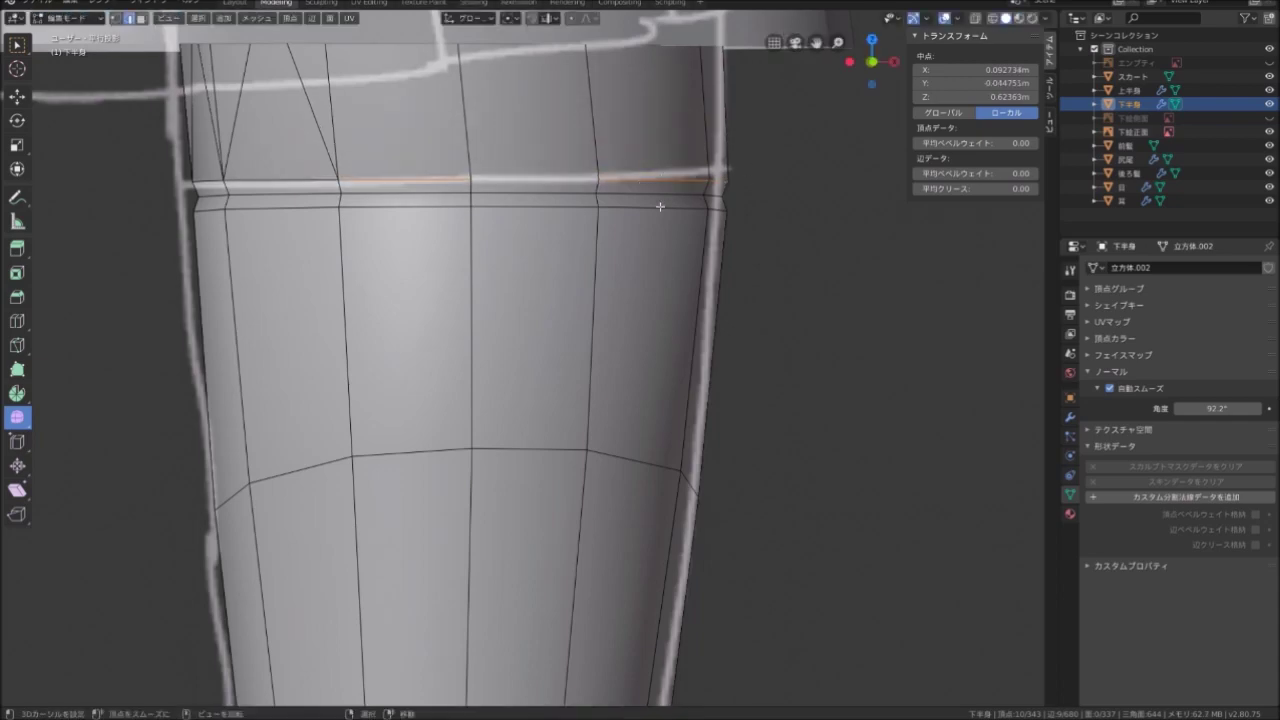
In front view, move the thigh loop down onto the stocking-top guide line
{"action": "scroll", "coordinate": [788, 201], "scroll_direction": "down", "scroll_amount": 2}
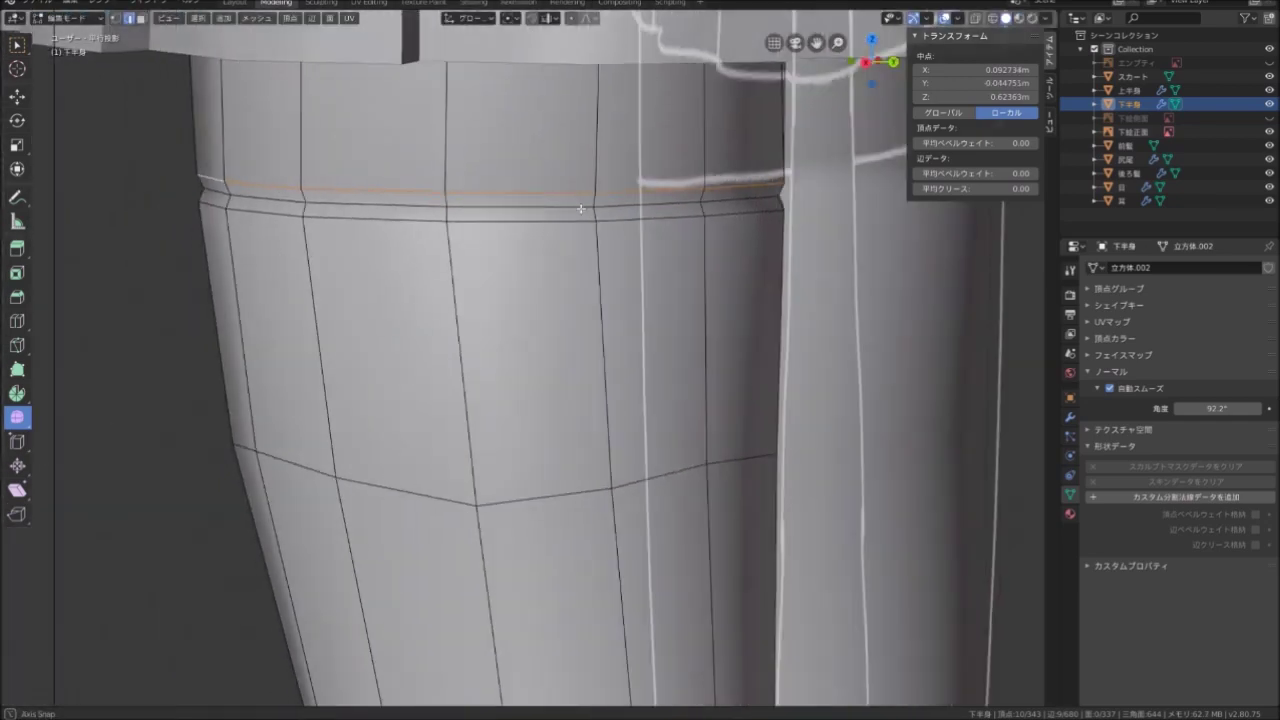
{"action": "scroll", "coordinate": [788, 201], "scroll_direction": "down", "scroll_amount": 3}
{"action": "scroll", "coordinate": [540, 240], "scroll_direction": "up", "scroll_amount": 1}
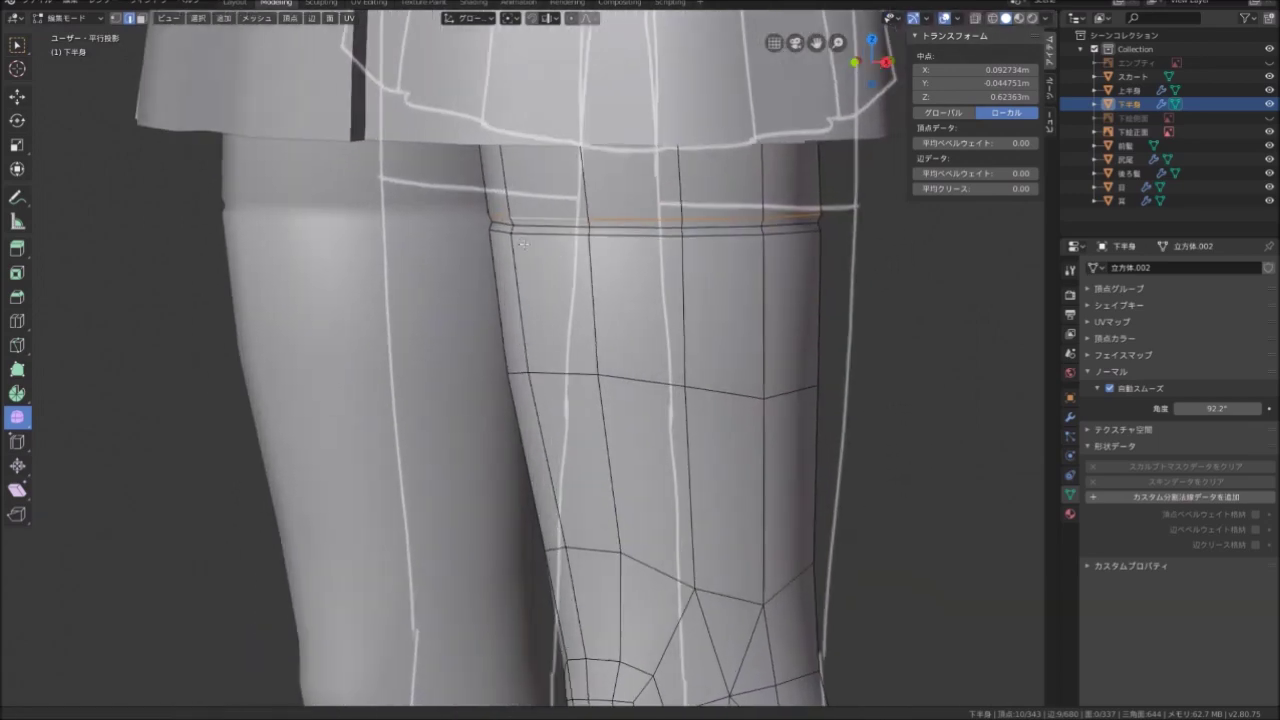
{"action": "scroll", "coordinate": [555, 243], "scroll_direction": "up", "scroll_amount": 2}
{"action": "middle_click_drag", "start_coordinate": [504, 190], "coordinate": [643, 194]}
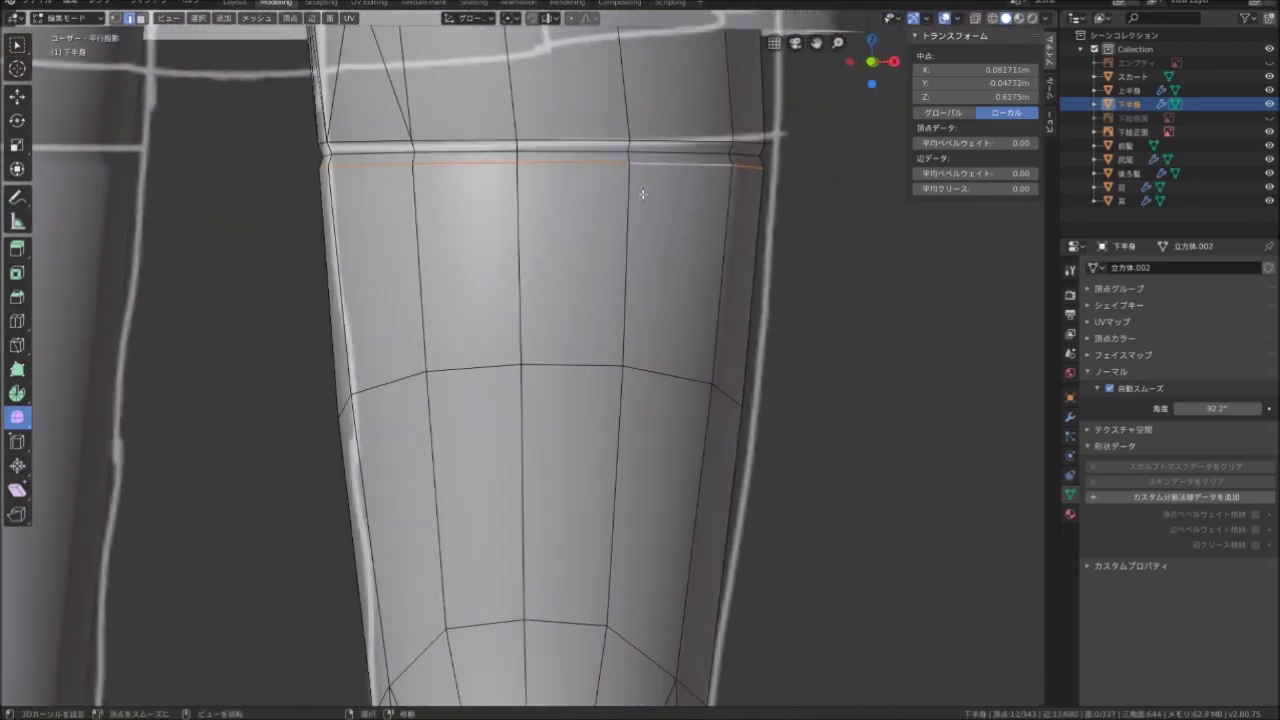
{"action": "key", "text": "KP_1"}
{"action": "key", "text": "g"}
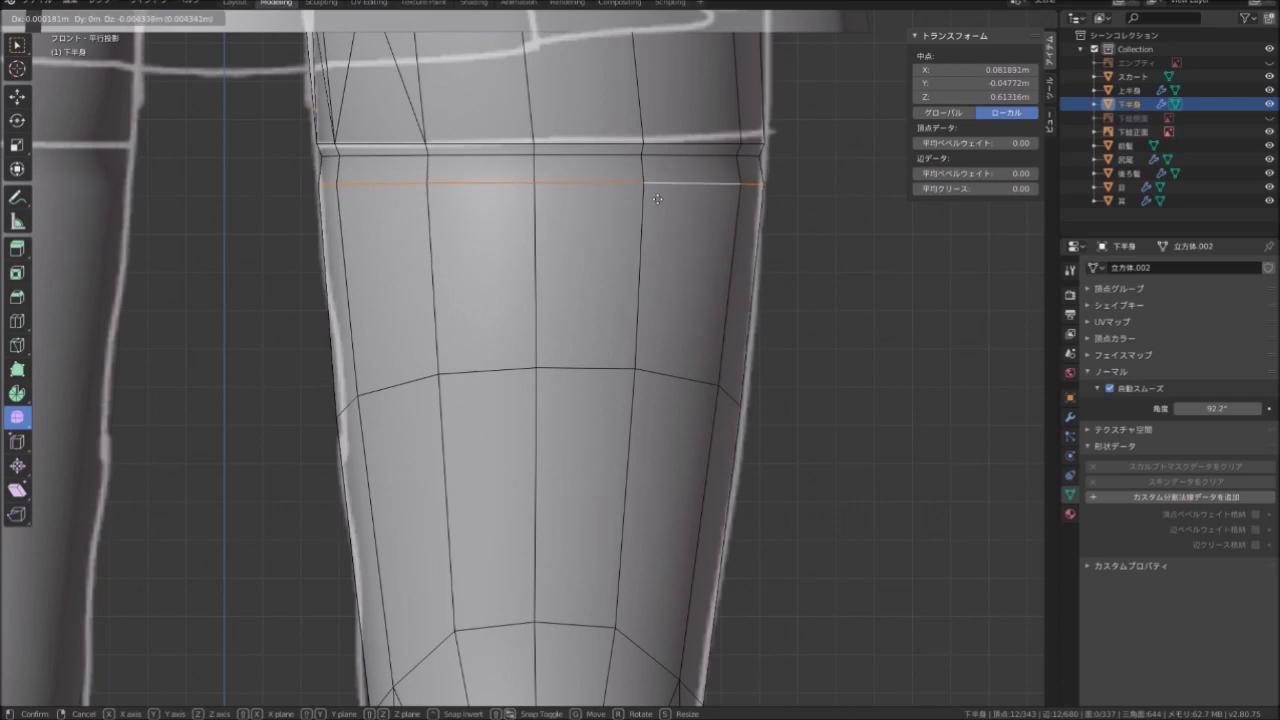
{"action": "left_click", "coordinate": [657, 204]}
Select the thigh-top edge loop and scale it up by 1.027
{"action": "middle_click_drag", "start_coordinate": [660, 204], "coordinate": [734, 206]}
{"action": "scroll", "coordinate": [757, 229], "scroll_direction": "down", "scroll_amount": 2}
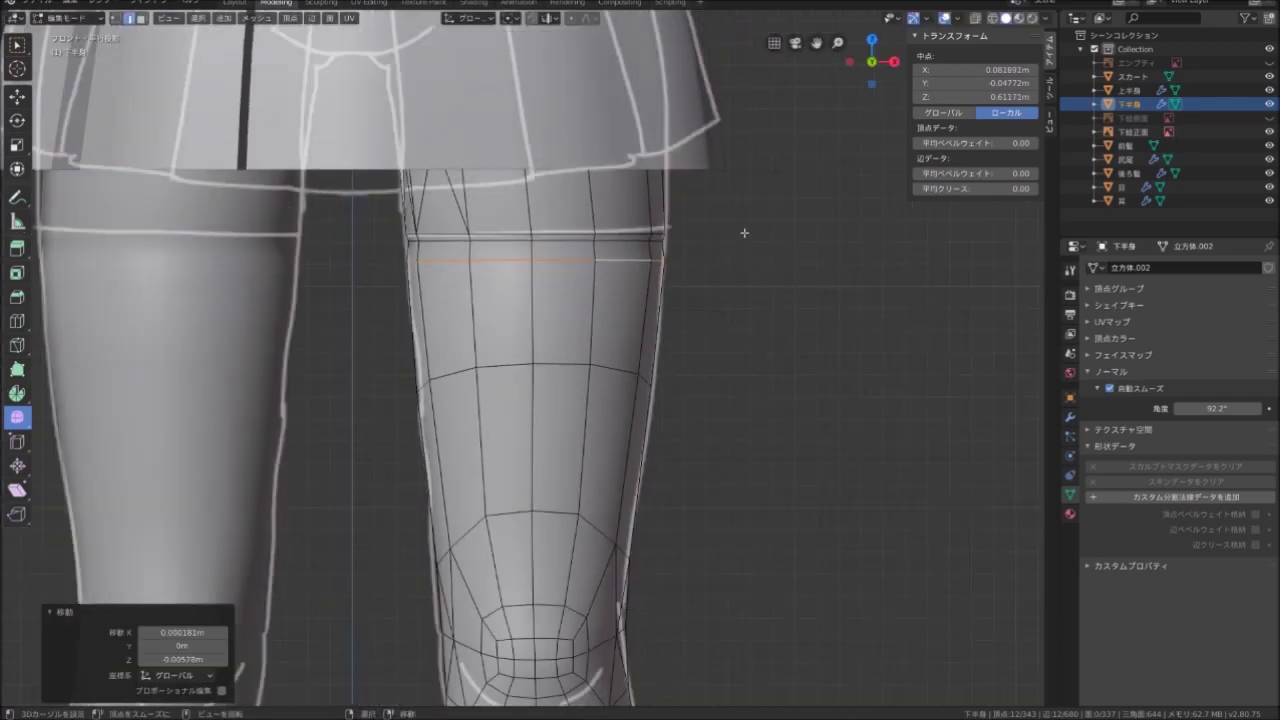
{"action": "scroll", "coordinate": [651, 241], "scroll_direction": "down", "scroll_amount": 2}
{"action": "middle_click_drag", "start_coordinate": [651, 241], "coordinate": [549, 245]}
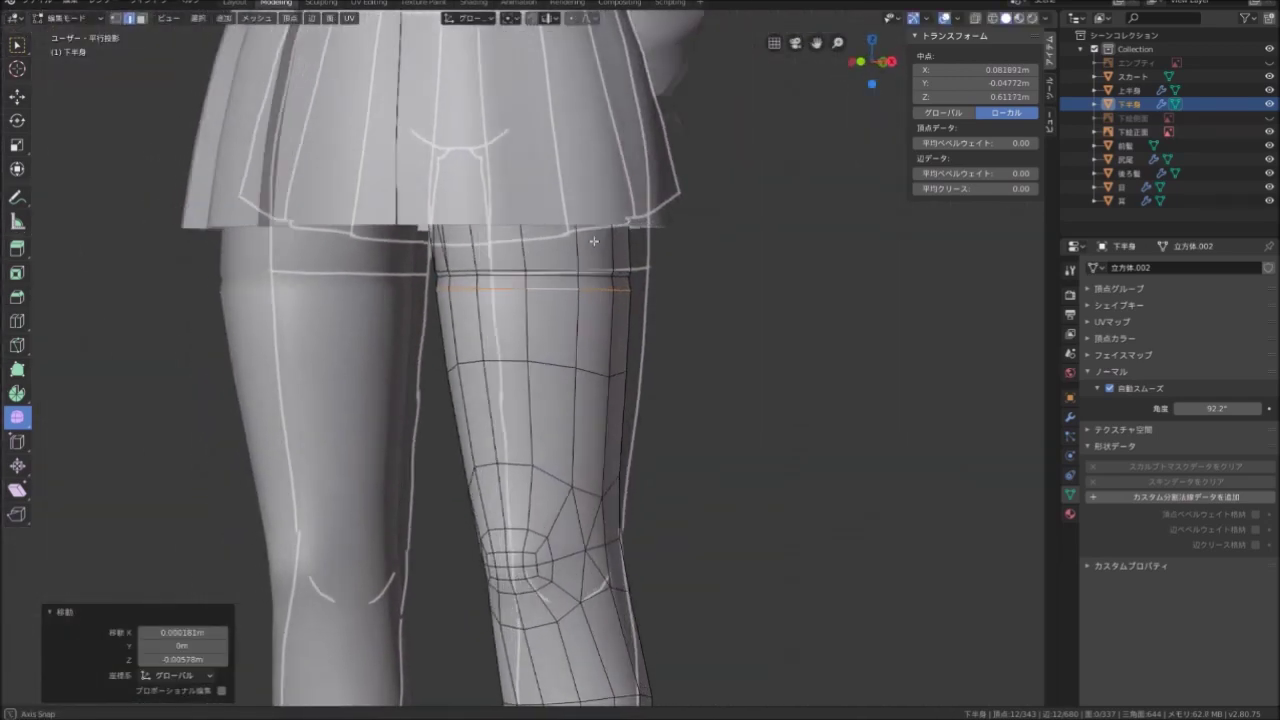
{"action": "mouse_move", "coordinate": [731, 259]}
{"action": "middle_mouse_down"}
{"action": "mouse_move", "coordinate": [663, 263]}
{"action": "mouse_move", "coordinate": [657, 163]}
{"action": "middle_mouse_up"}
{"action": "scroll", "coordinate": [771, 263], "scroll_direction": "down", "scroll_amount": 2}
{"action": "scroll", "coordinate": [657, 271], "scroll_direction": "down", "scroll_amount": 2}
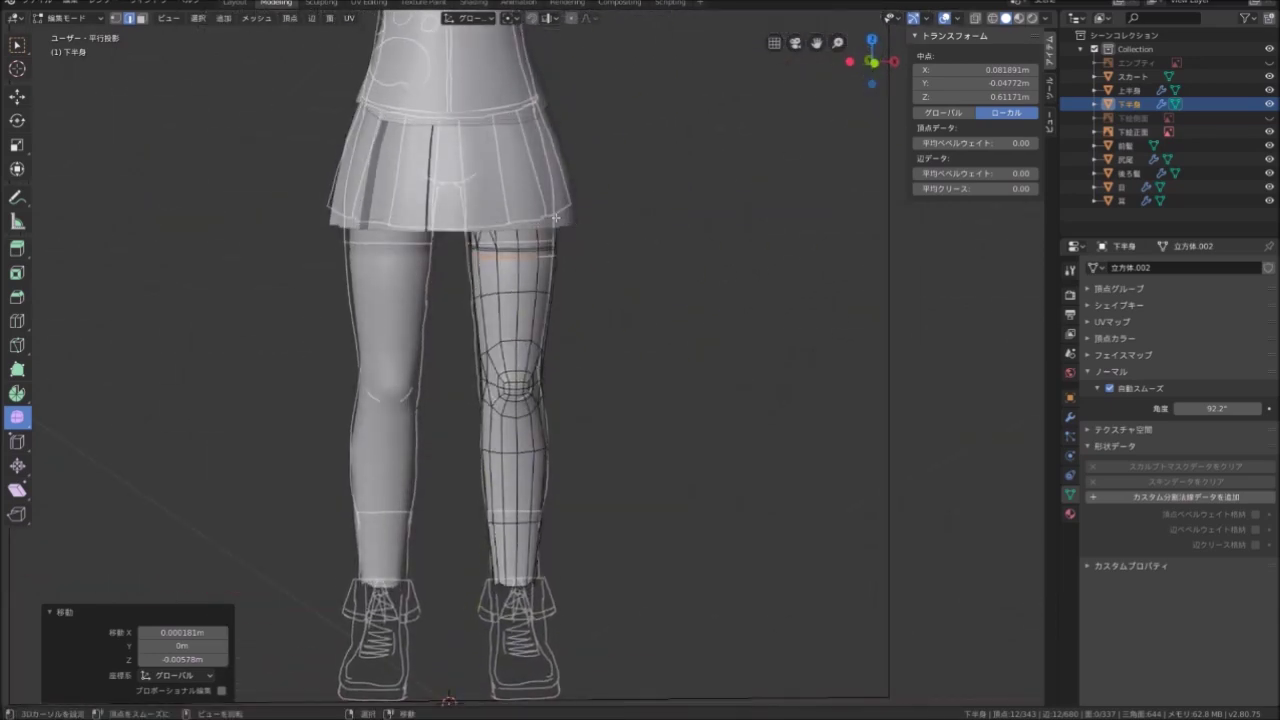
{"action": "scroll", "coordinate": [514, 300], "scroll_direction": "up", "scroll_amount": 5}
{"action": "middle_click_drag", "start_coordinate": [481, 206], "coordinate": [507, 191], "text": "alt"}
{"action": "mouse_move", "coordinate": [409, 176]}
{"action": "middle_mouse_down", "text": "alt"}
{"action": "mouse_move", "coordinate": [462, 194]}
{"action": "mouse_move", "coordinate": [630, 196]}
{"action": "middle_mouse_up", "text": "alt"}
{"action": "left_click", "coordinate": [455, 192], "text": "alt"}
{"action": "left_click", "coordinate": [598, 195], "text": "ctrl"}
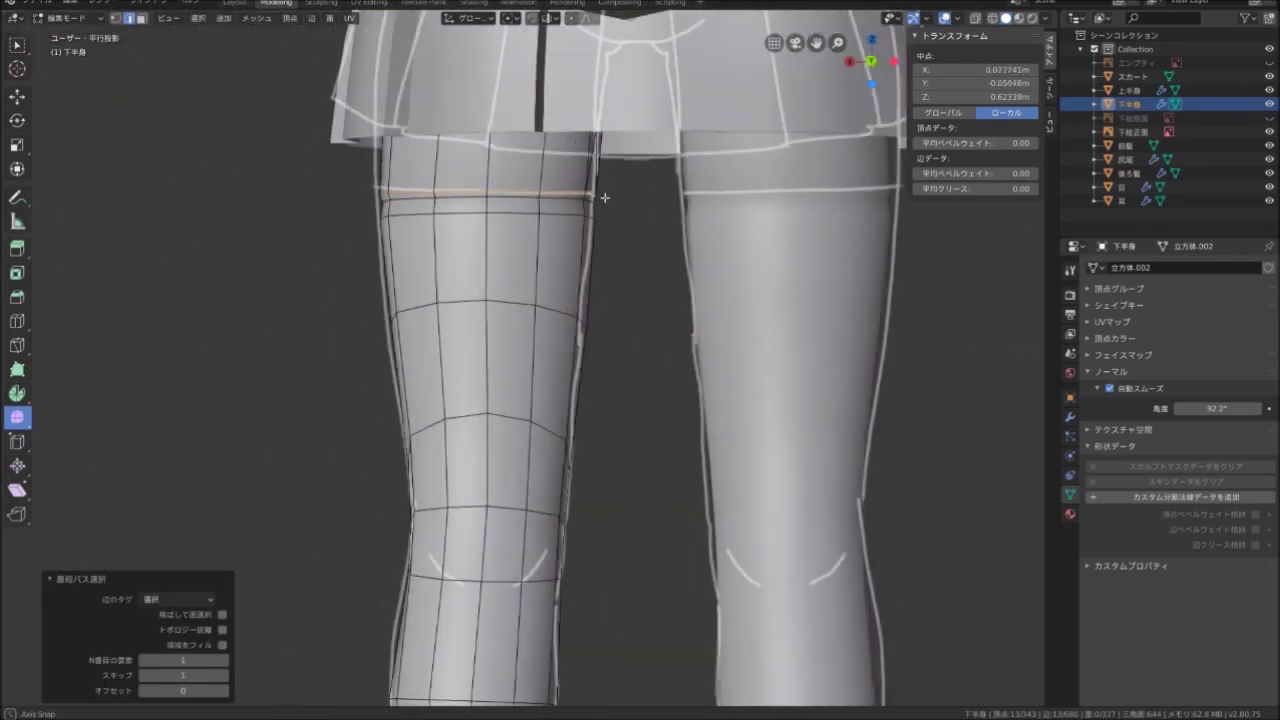
{"action": "key", "text": "s"}
{"action": "left_click", "coordinate": [643, 196]}
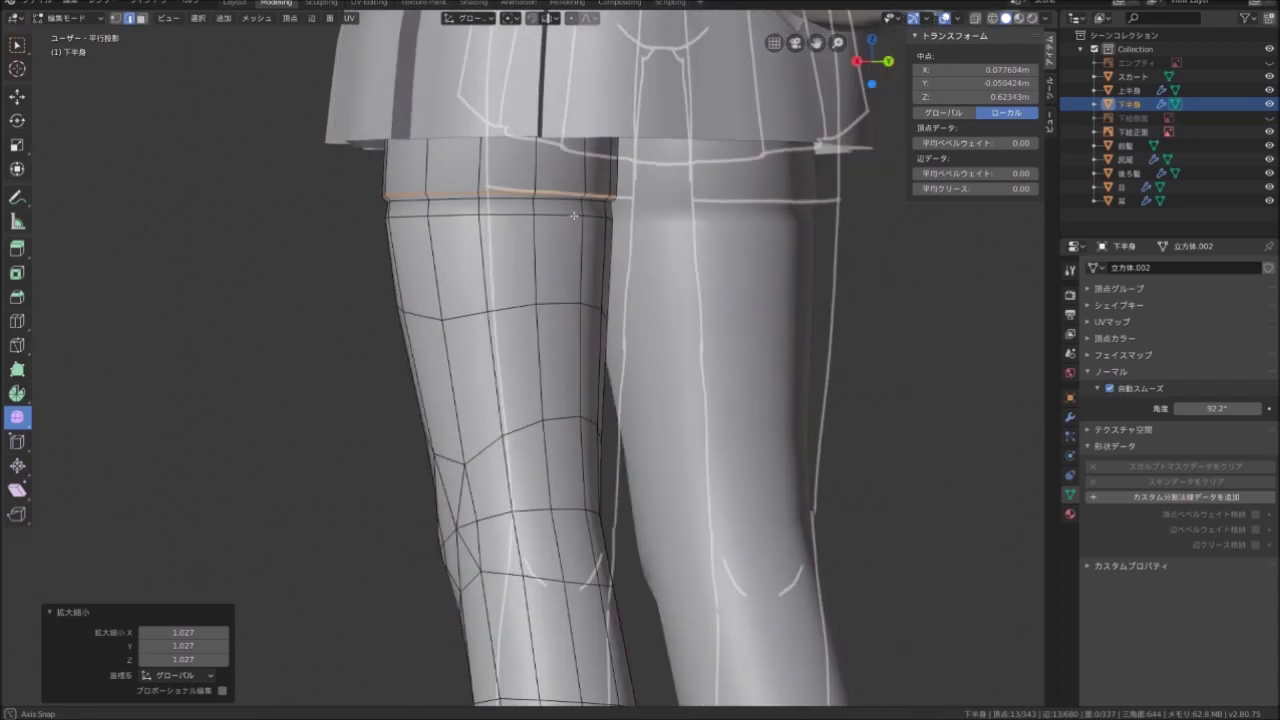
Pan down from the thighs to a straight front view of the shin
{"action": "middle_click_drag", "start_coordinate": [643, 196], "coordinate": [590, 217]}
{"action": "scroll", "coordinate": [590, 217], "scroll_direction": "down", "scroll_amount": 4}
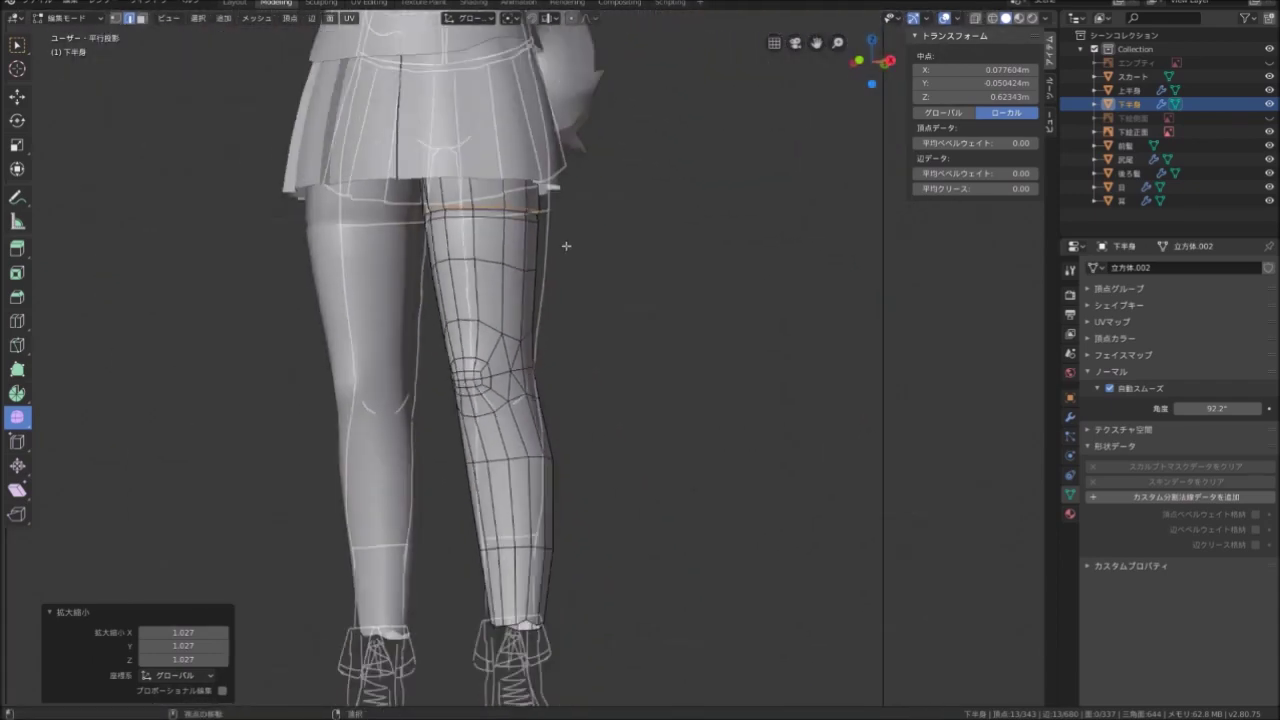
{"action": "middle_click_drag", "start_coordinate": [580, 460], "coordinate": [571, 120], "text": "shift"}
{"action": "scroll", "coordinate": [571, 120], "scroll_direction": "up", "scroll_amount": 2}
{"action": "scroll", "coordinate": [500, 234], "scroll_direction": "up", "scroll_amount": 2}
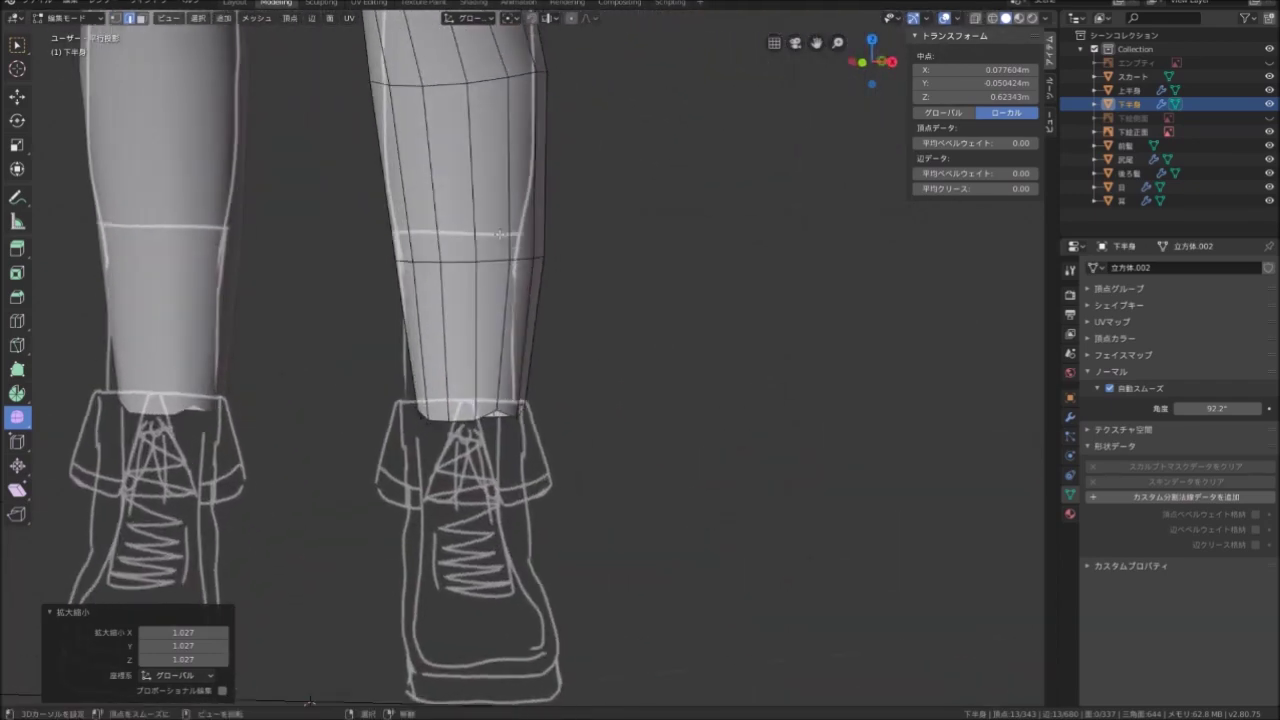
{"action": "middle_click_drag", "start_coordinate": [500, 234], "coordinate": [500, 243], "text": "alt"}
{"action": "scroll", "coordinate": [480, 246], "scroll_direction": "up", "scroll_amount": 3}
{"action": "scroll", "coordinate": [440, 206], "scroll_direction": "up", "scroll_amount": 1}
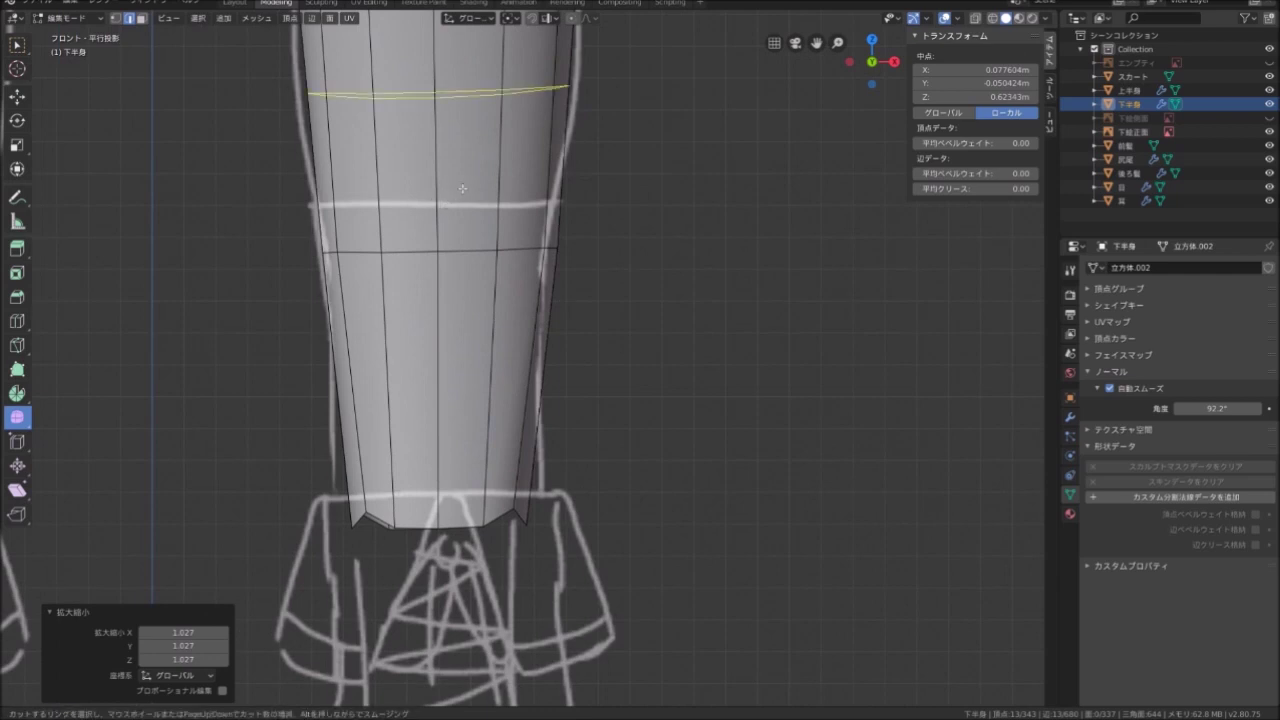
Cut a new edge loop across the lower shin, undoing one extra loop
{"action": "left_click", "coordinate": [474, 258]}
{"action": "middle_click_drag", "start_coordinate": [600, 240], "coordinate": [336, 238]}
{"action": "scroll", "coordinate": [400, 237], "scroll_direction": "up", "scroll_amount": 1}
{"action": "scroll", "coordinate": [460, 237], "scroll_direction": "up", "scroll_amount": 2}
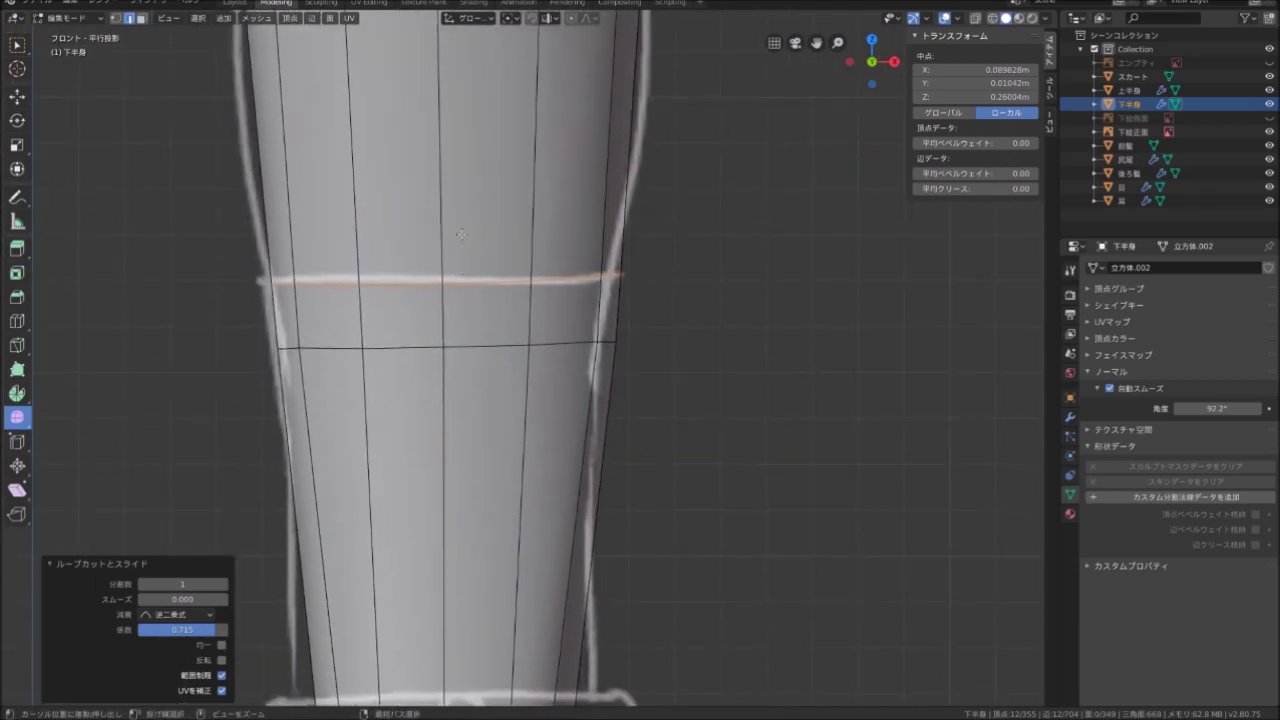
{"action": "left_click", "coordinate": [421, 112]}
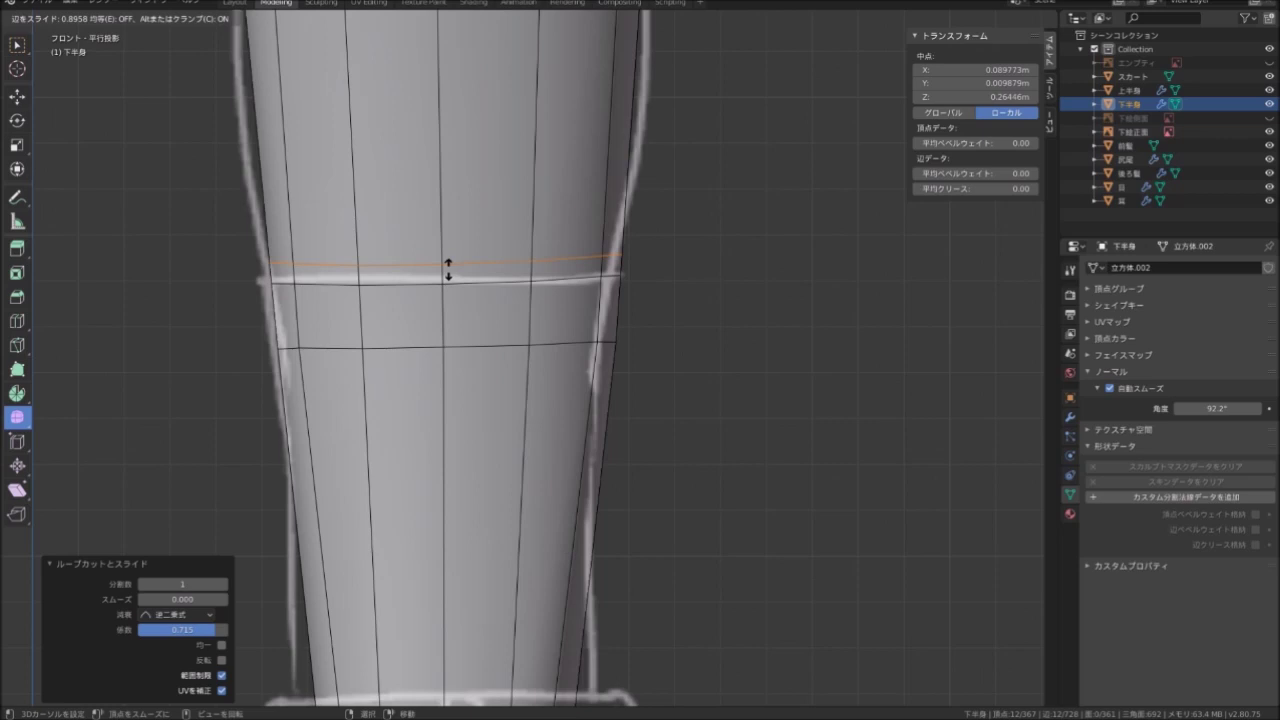
{"action": "key", "text": "ctrl+z"}
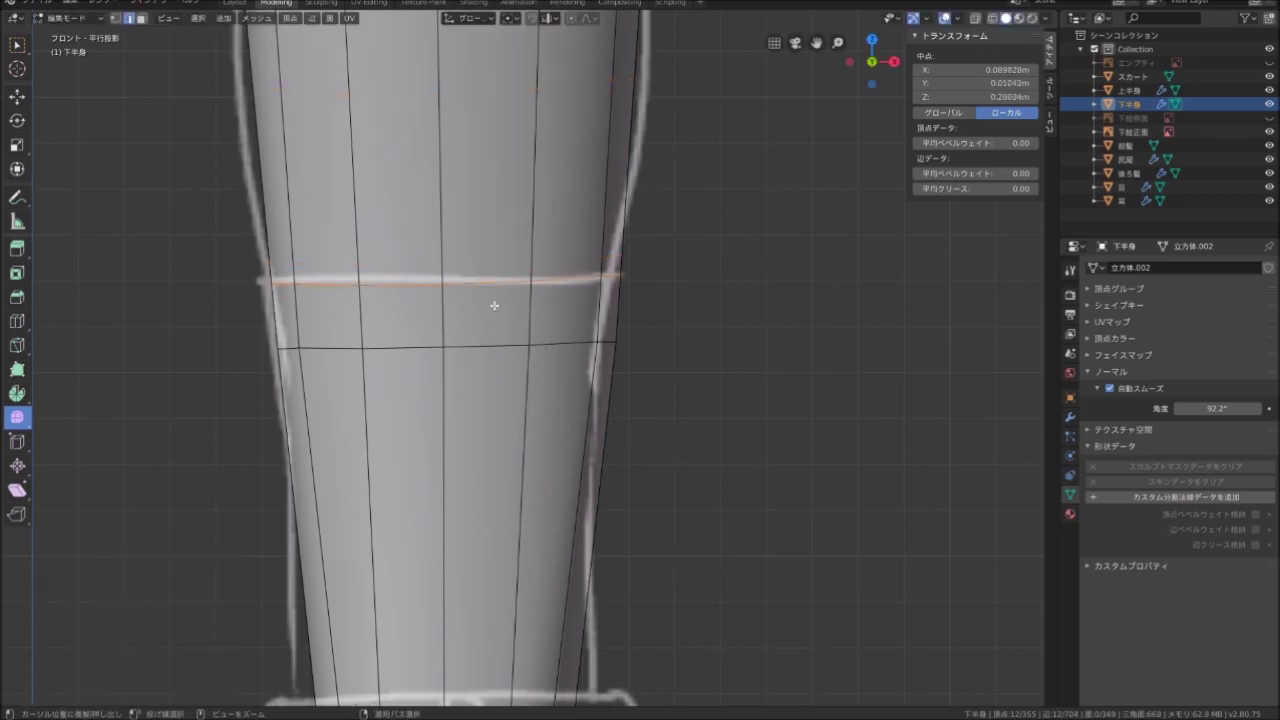
Cut another loop just below the band with Ctrl+R and widen it
{"action": "key", "text": "ctrl+e"}
{"action": "key", "text": "Escape"}
{"action": "key", "text": "ctrl+r"}
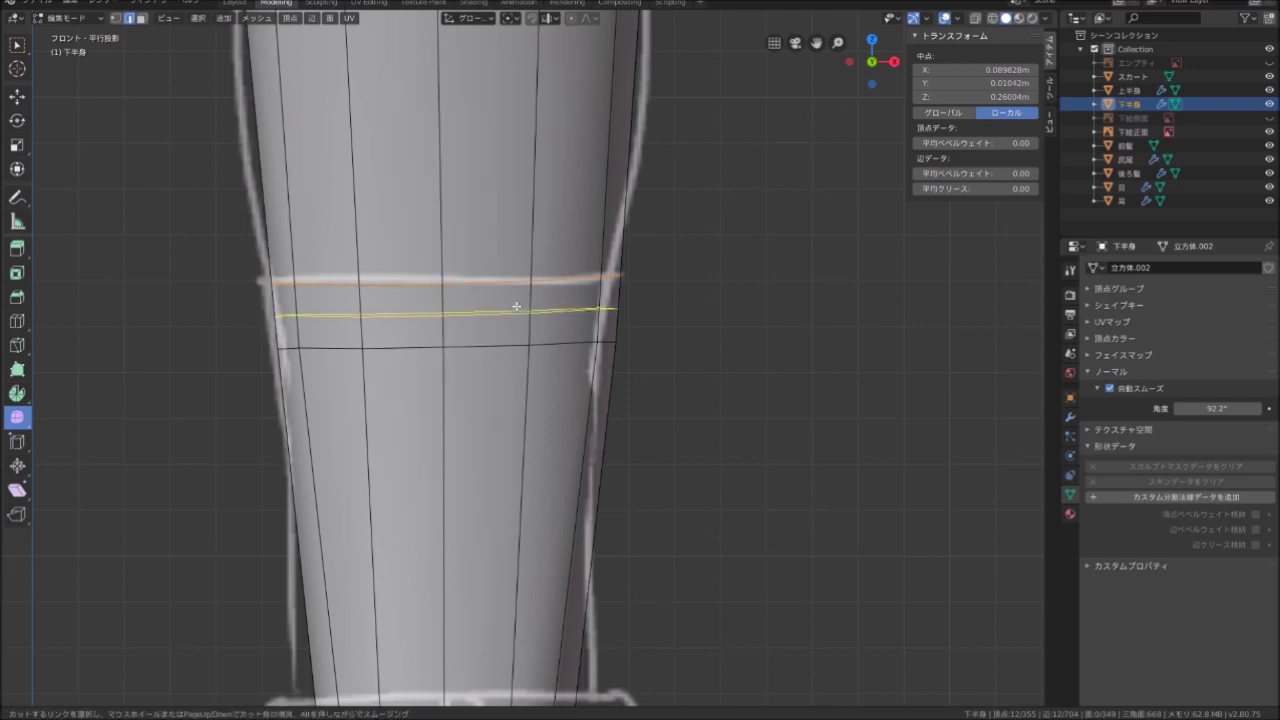
{"action": "left_click", "coordinate": [530, 290]}
{"action": "key", "text": "s"}
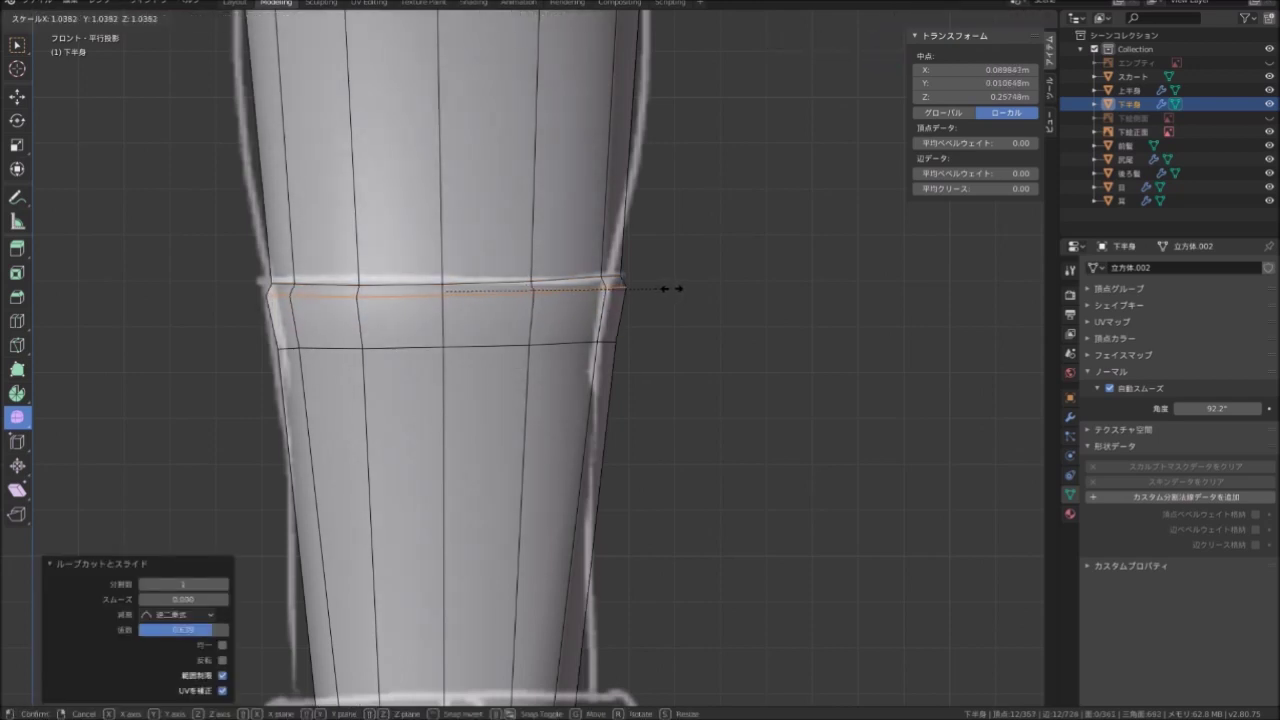
{"action": "left_click", "coordinate": [677, 287]}
Widen the band's lower edge loop to a scale of 1.045
{"action": "left_click", "coordinate": [630, 345], "text": "alt"}
{"action": "key", "text": "s"}
{"action": "left_click", "coordinate": [689, 313]}
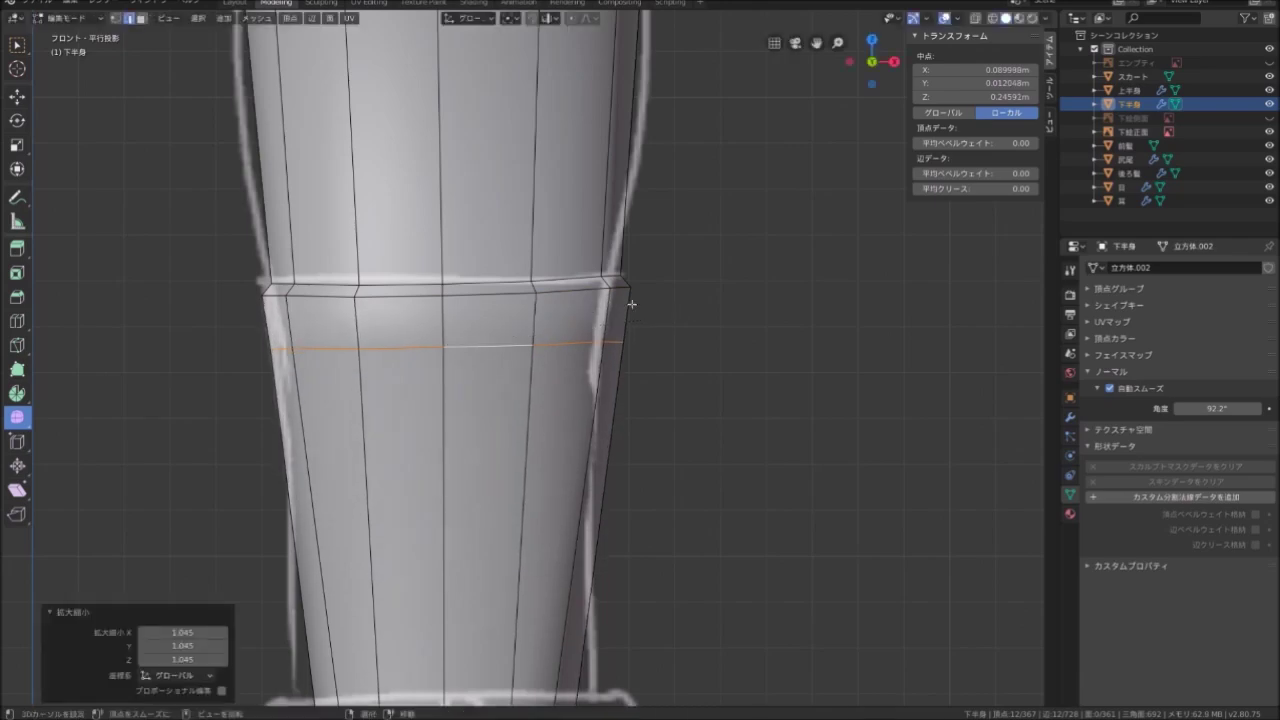
{"action": "scroll", "coordinate": [633, 320], "scroll_direction": "down", "scroll_amount": 4}
{"action": "scroll", "coordinate": [633, 320], "scroll_direction": "up", "scroll_amount": 1}
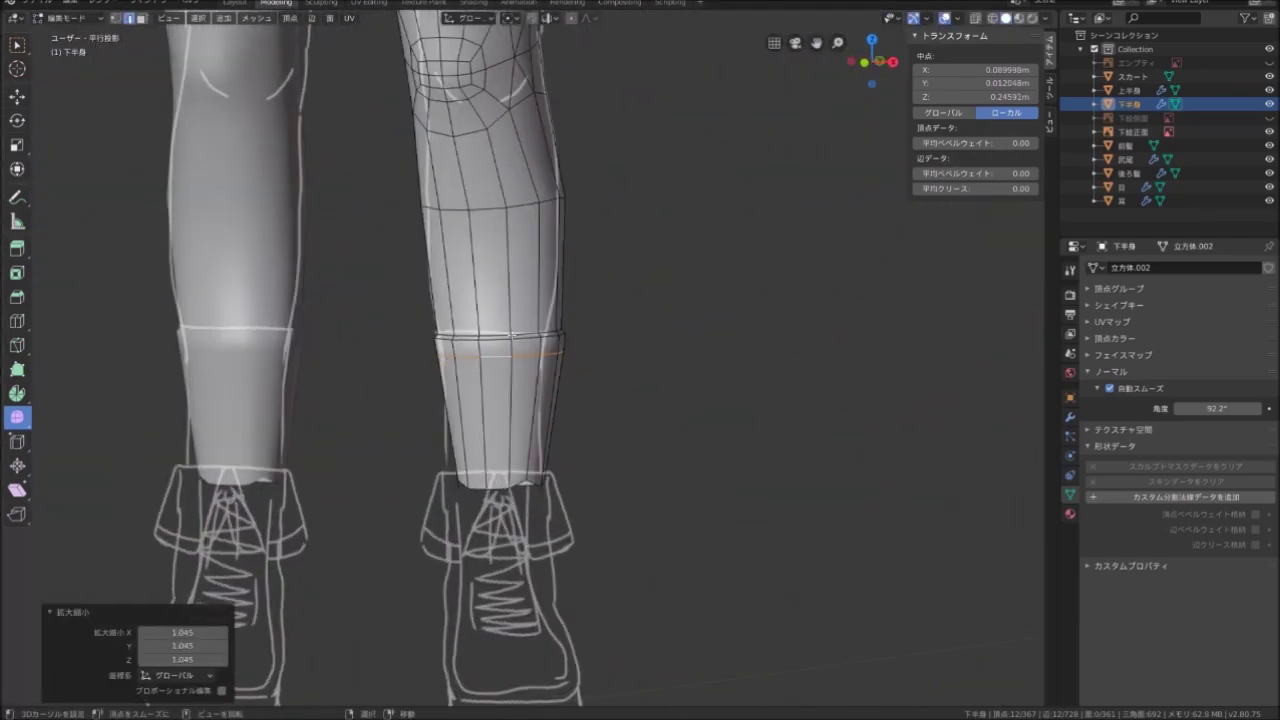
{"action": "scroll", "coordinate": [492, 316], "scroll_direction": "up", "scroll_amount": 5}
{"action": "key", "text": "ctrl+e"}
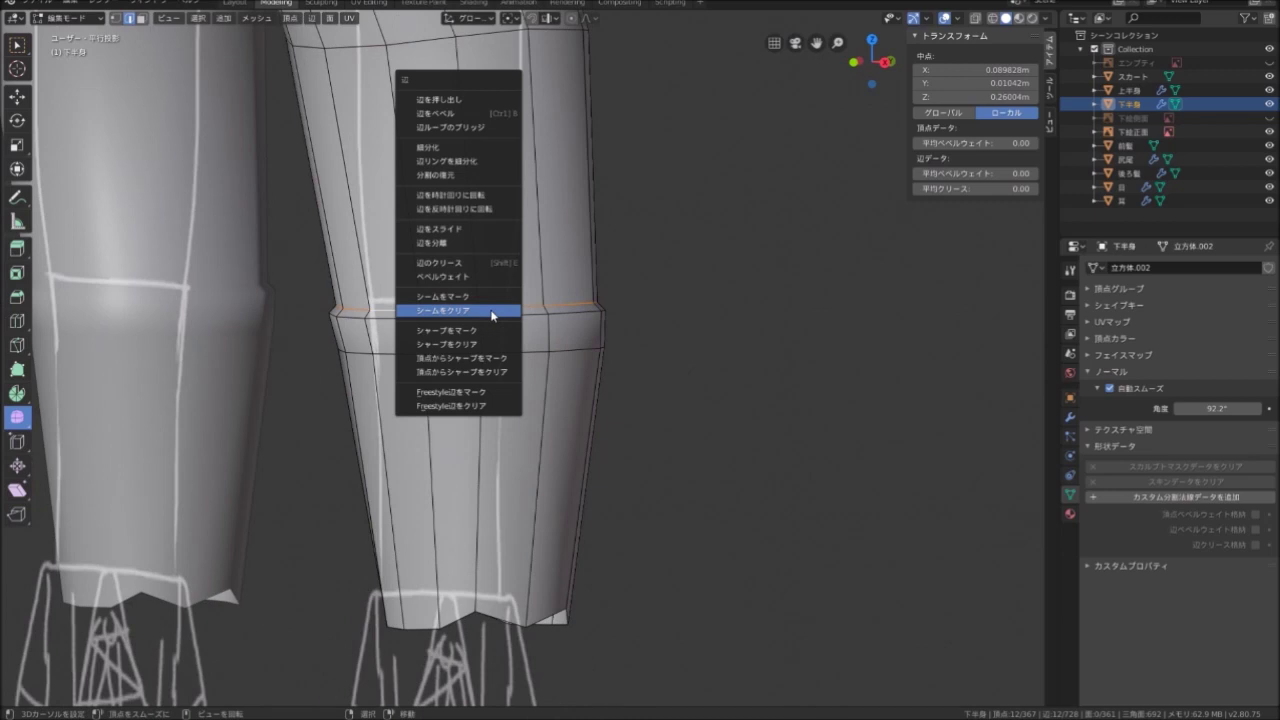
Mark the ankle band loop as a seam and as sharp
{"action": "left_click", "coordinate": [462, 297]}
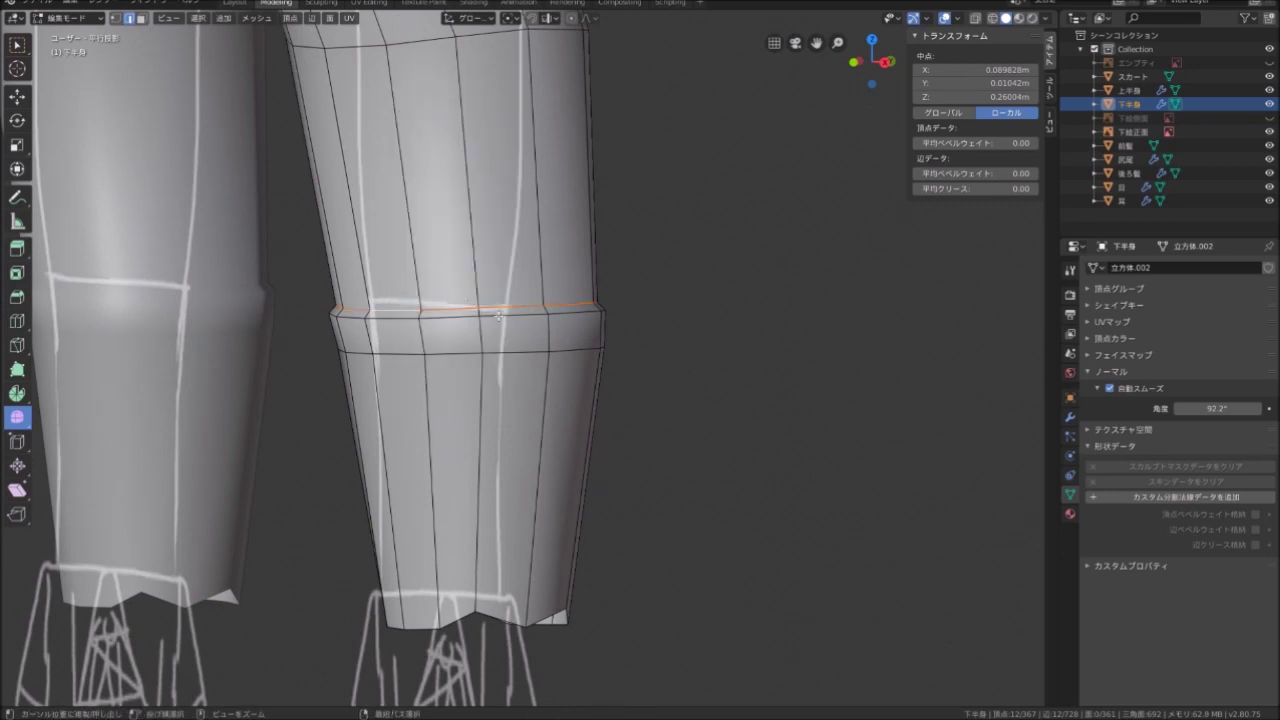
{"action": "key", "text": "ctrl+e"}
{"action": "left_click", "coordinate": [500, 316]}
{"action": "key", "text": "ctrl+e"}
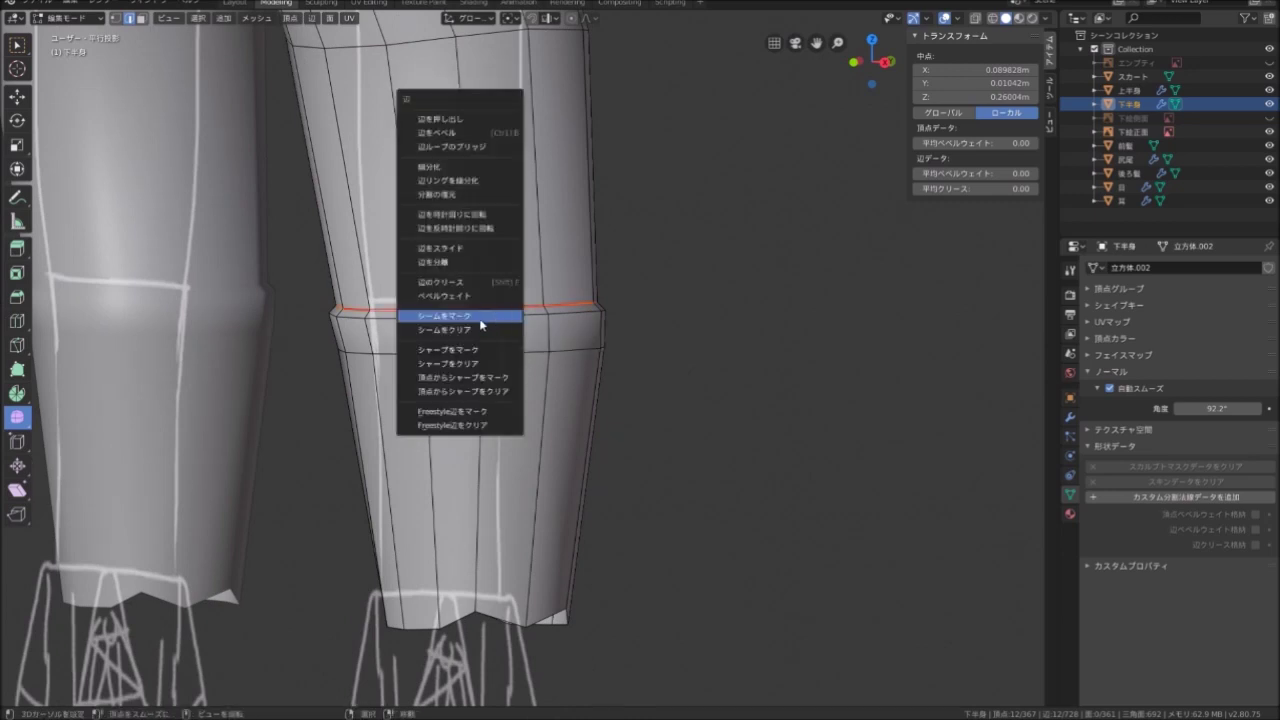
{"action": "left_click", "coordinate": [465, 349]}
{"action": "scroll", "coordinate": [463, 300], "scroll_direction": "down", "scroll_amount": 2}
{"action": "scroll", "coordinate": [463, 300], "scroll_direction": "down", "scroll_amount": 4}
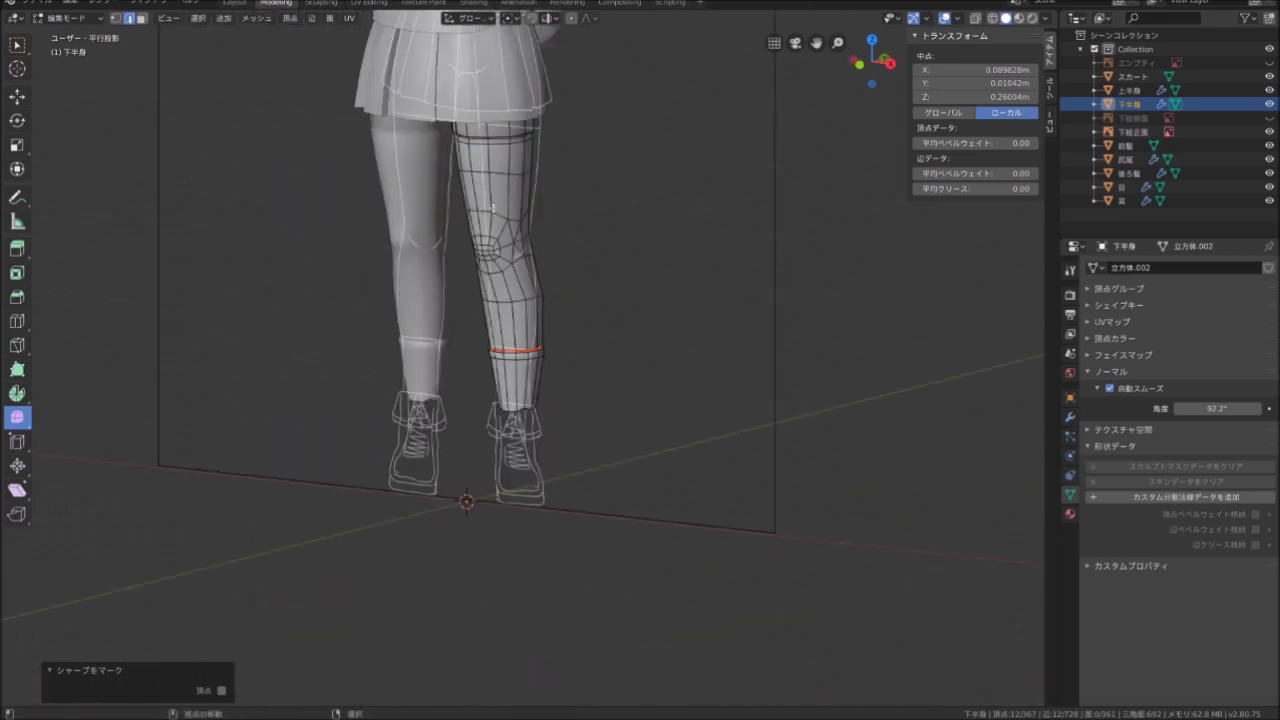
{"action": "scroll", "coordinate": [463, 288], "scroll_direction": "up", "scroll_amount": 5}
Mark the thigh-top band loop as a seam and as sharp
{"action": "key", "text": "ctrl+e"}
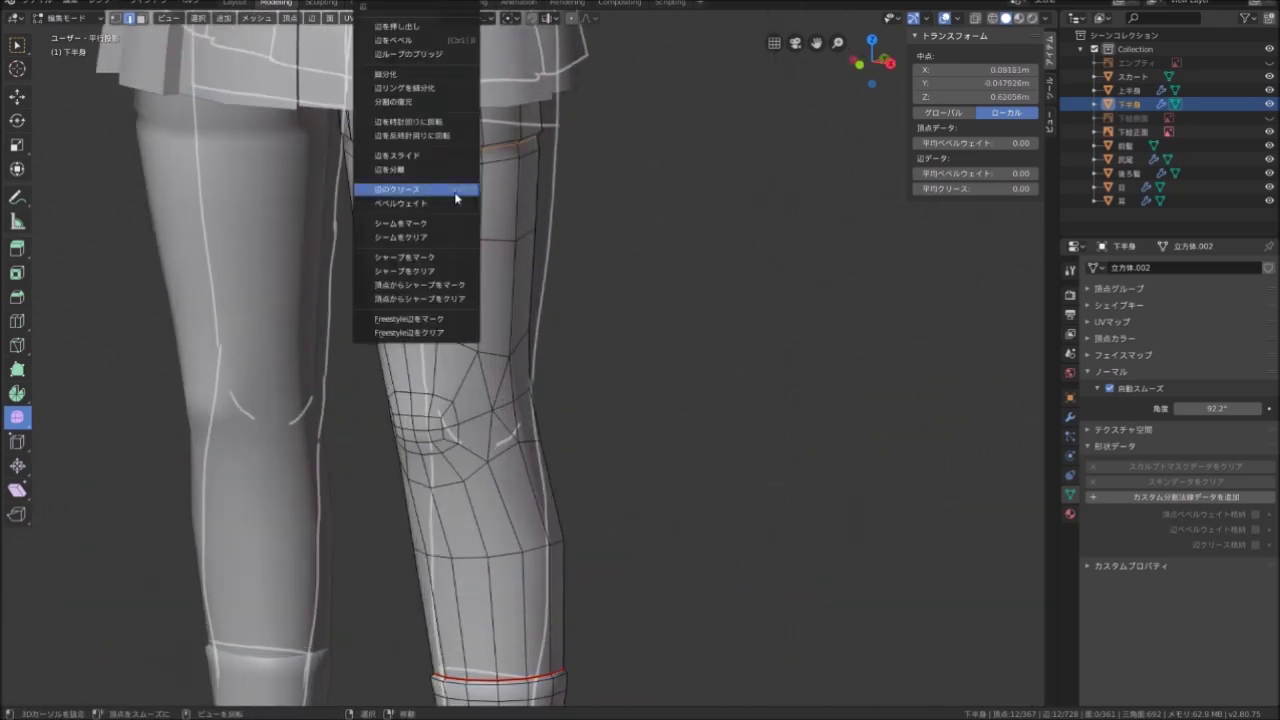
{"action": "left_click", "coordinate": [408, 224]}
{"action": "key", "text": "ctrl+e"}
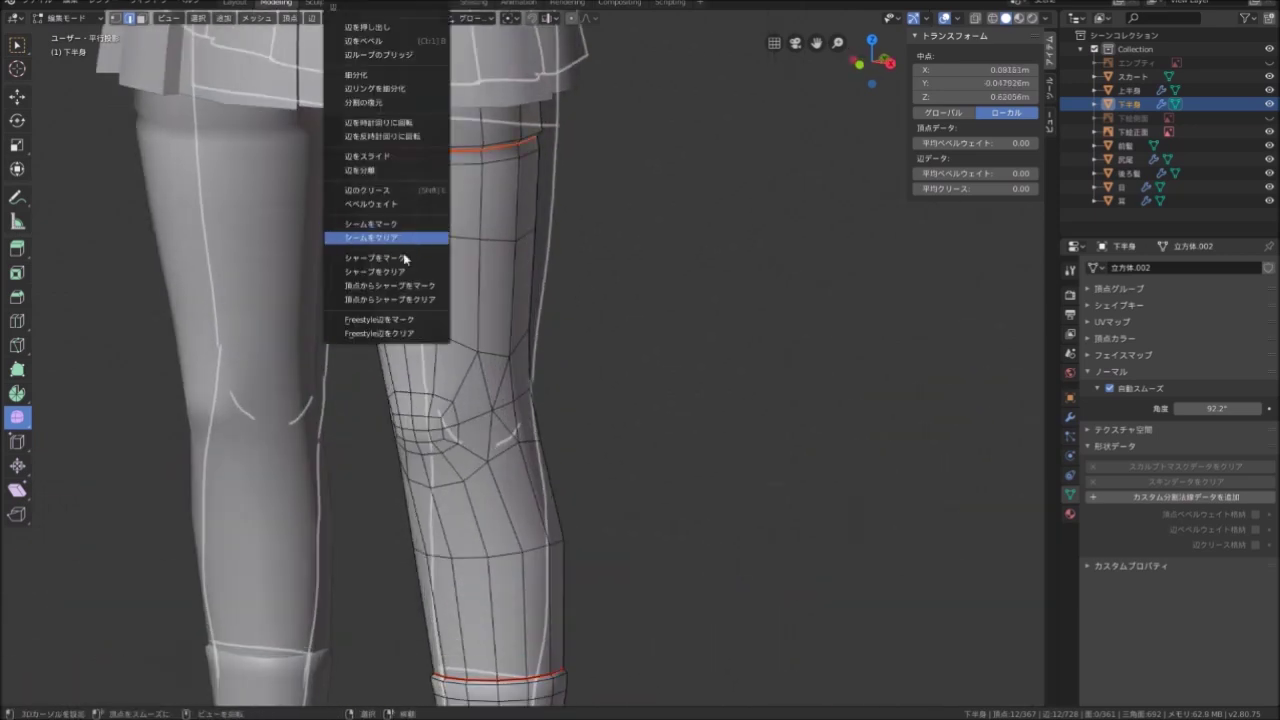
{"action": "left_click", "coordinate": [386, 259]}
{"action": "scroll", "coordinate": [485, 195], "scroll_direction": "down", "scroll_amount": 3}
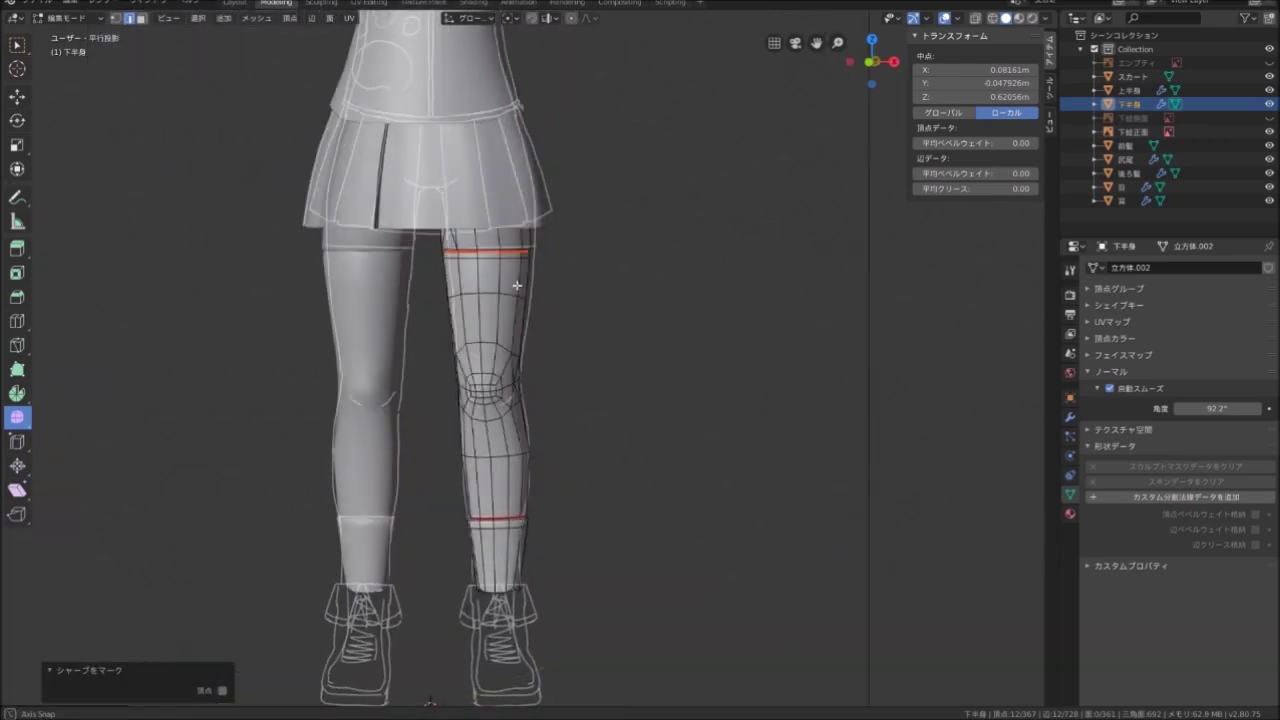
{"action": "scroll", "coordinate": [485, 195], "scroll_direction": "down", "scroll_amount": 2}
{"action": "scroll", "coordinate": [485, 195], "scroll_direction": "down", "scroll_amount": 2}
{"action": "scroll", "coordinate": [517, 240], "scroll_direction": "up", "scroll_amount": 4}
{"action": "mouse_move", "coordinate": [503, 286]}
{"action": "middle_mouse_down"}
{"action": "mouse_move", "coordinate": [491, 329]}
{"action": "mouse_move", "coordinate": [500, 320]}
{"action": "mouse_move", "coordinate": [360, 306]}
{"action": "mouse_move", "coordinate": [392, 317]}
{"action": "mouse_move", "coordinate": [511, 306]}
{"action": "mouse_move", "coordinate": [462, 341]}
{"action": "middle_mouse_up"}
Flatten the sock's jagged bottom edge loop by scaling it to zero height
{"action": "scroll", "coordinate": [462, 341], "scroll_direction": "up", "scroll_amount": 4}
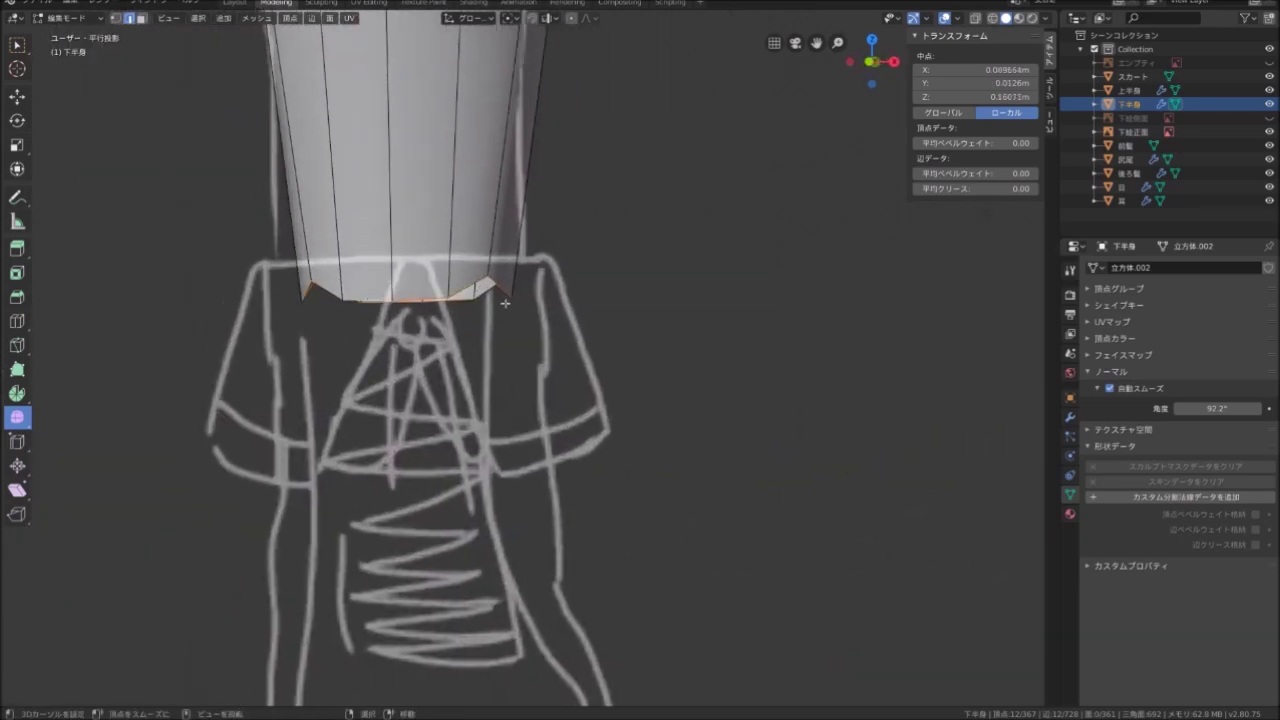
{"action": "scroll", "coordinate": [487, 301], "scroll_direction": "down", "scroll_amount": 4}
{"action": "middle_click_drag", "start_coordinate": [487, 301], "coordinate": [494, 312]}
{"action": "scroll", "coordinate": [492, 308], "scroll_direction": "up", "scroll_amount": 4}
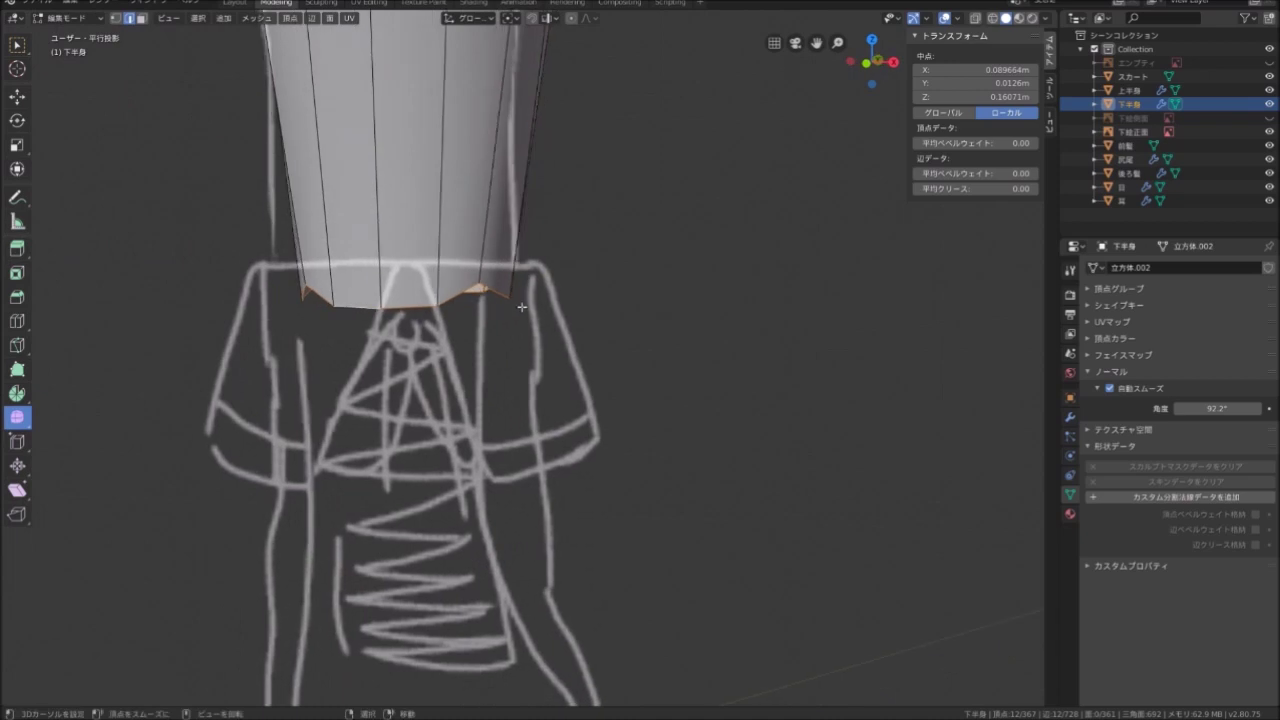
{"action": "key", "text": "s"}
{"action": "key", "text": "0"}
{"action": "key", "text": "Return"}
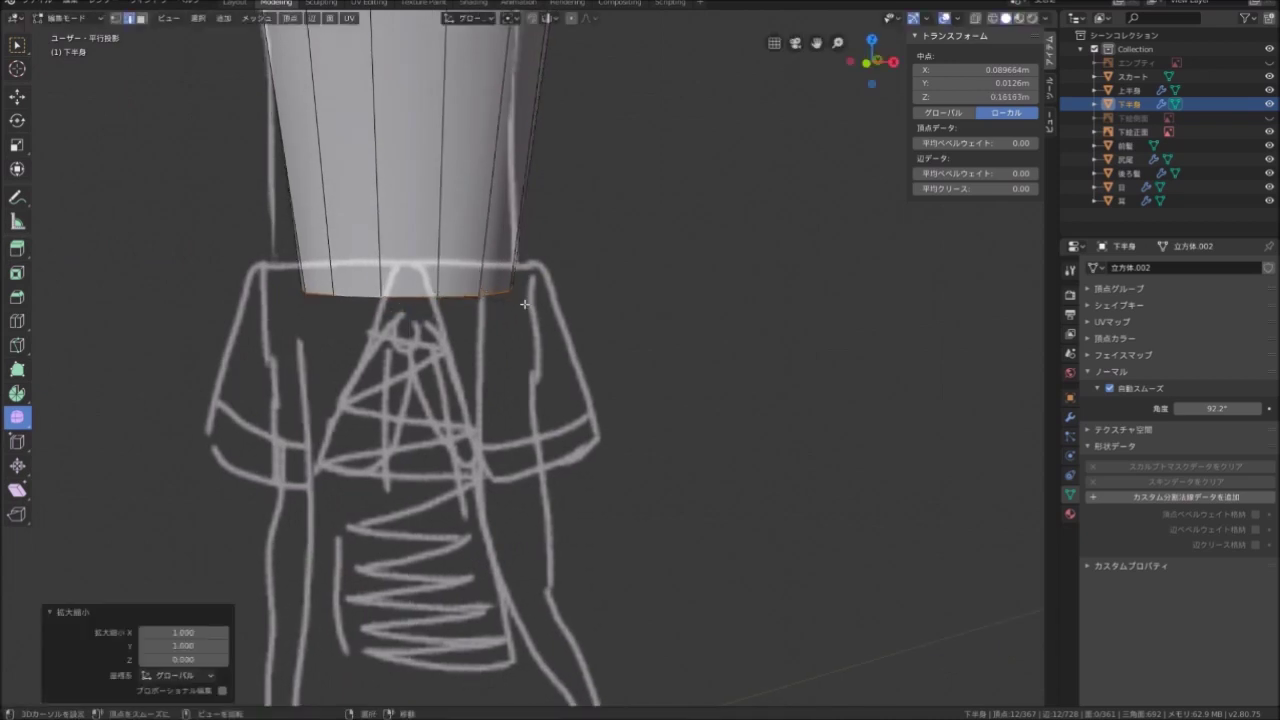
Lower the flattened bottom loop 0.0203 m along Z into the shoe
{"action": "key", "text": "g"}
{"action": "key", "text": "z"}
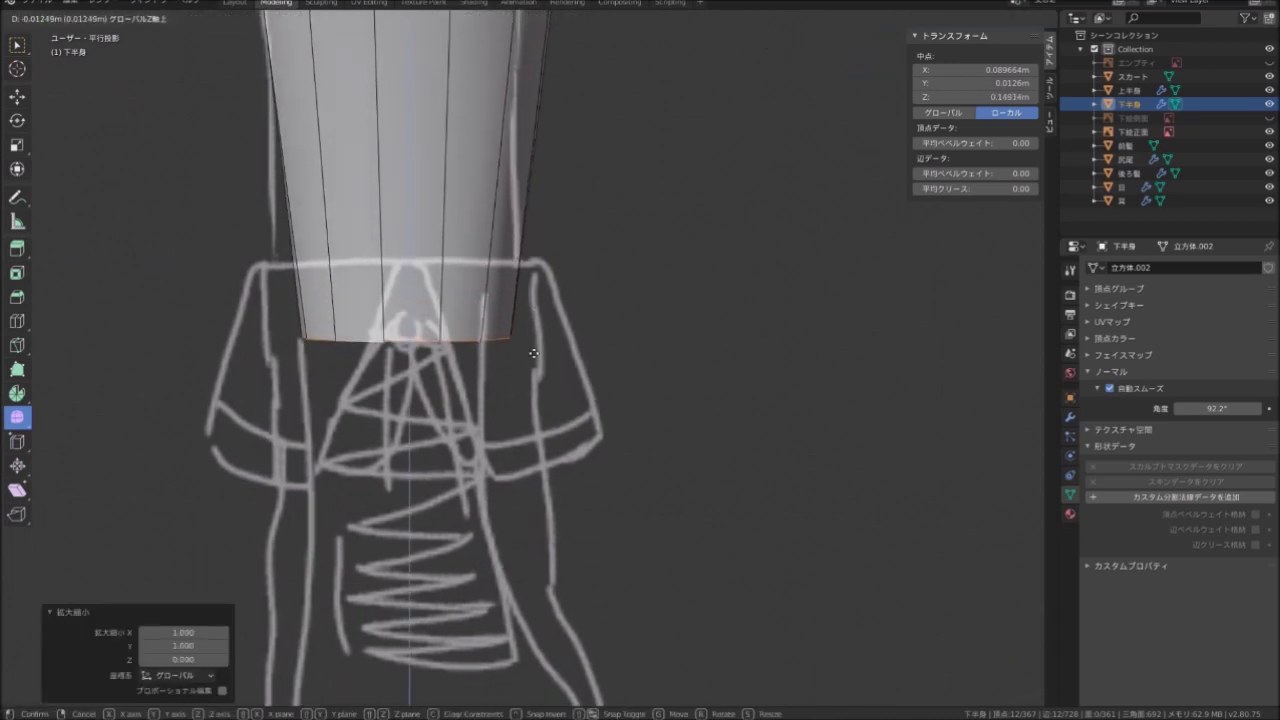
{"action": "left_click", "coordinate": [534, 378]}
{"action": "middle_click_drag", "start_coordinate": [574, 371], "coordinate": [593, 359]}
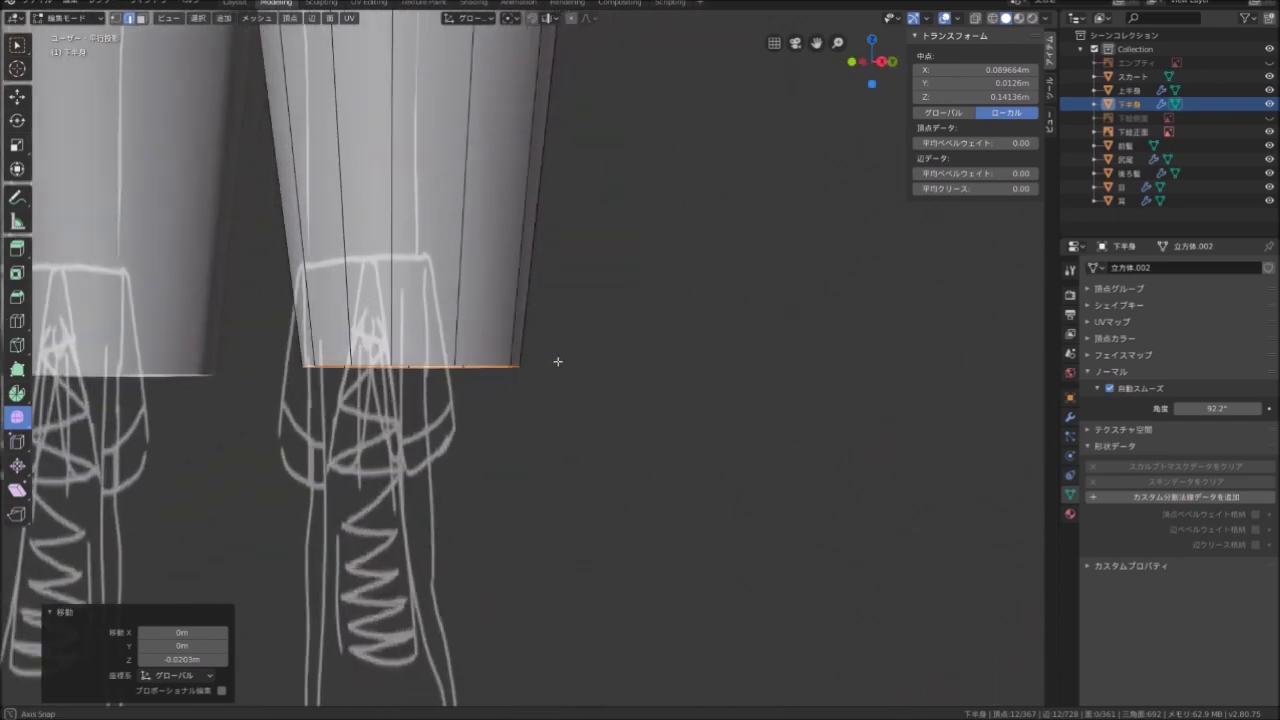
{"action": "key", "text": "KP_1"}
{"action": "scroll", "coordinate": [593, 359], "scroll_direction": "down", "scroll_amount": 4}
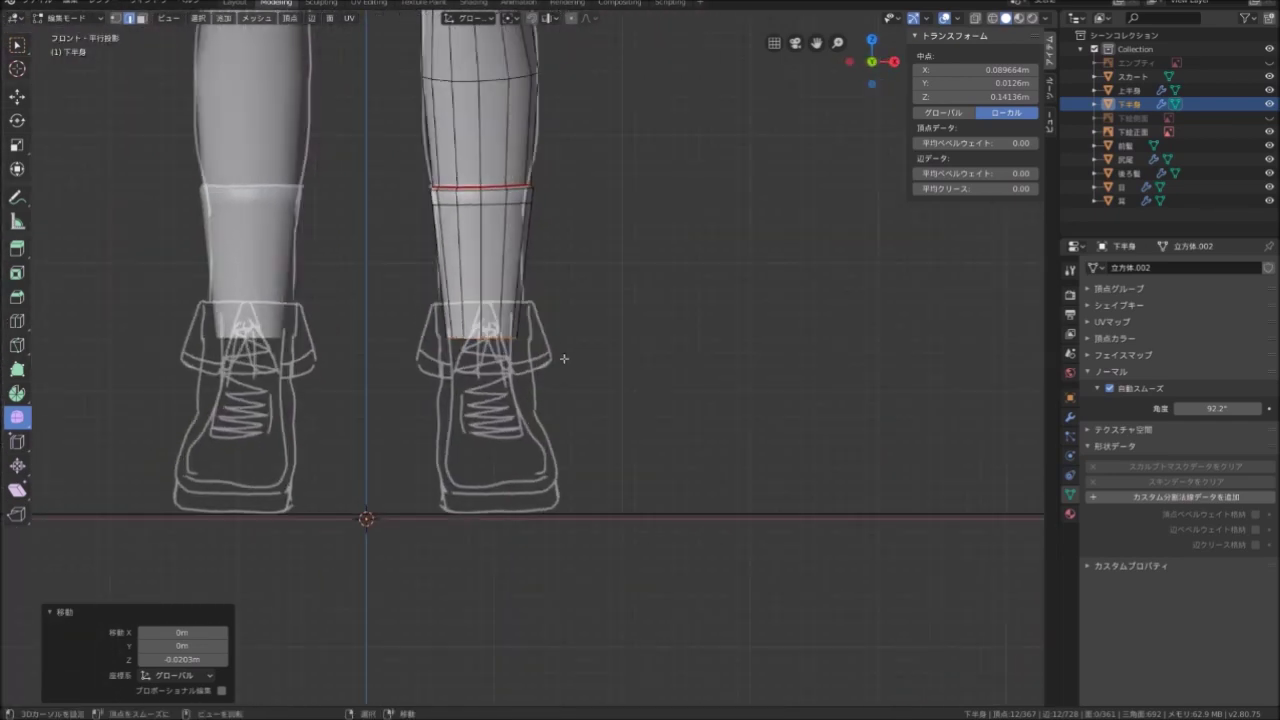
{"action": "scroll", "coordinate": [564, 359], "scroll_direction": "up", "scroll_amount": 4}
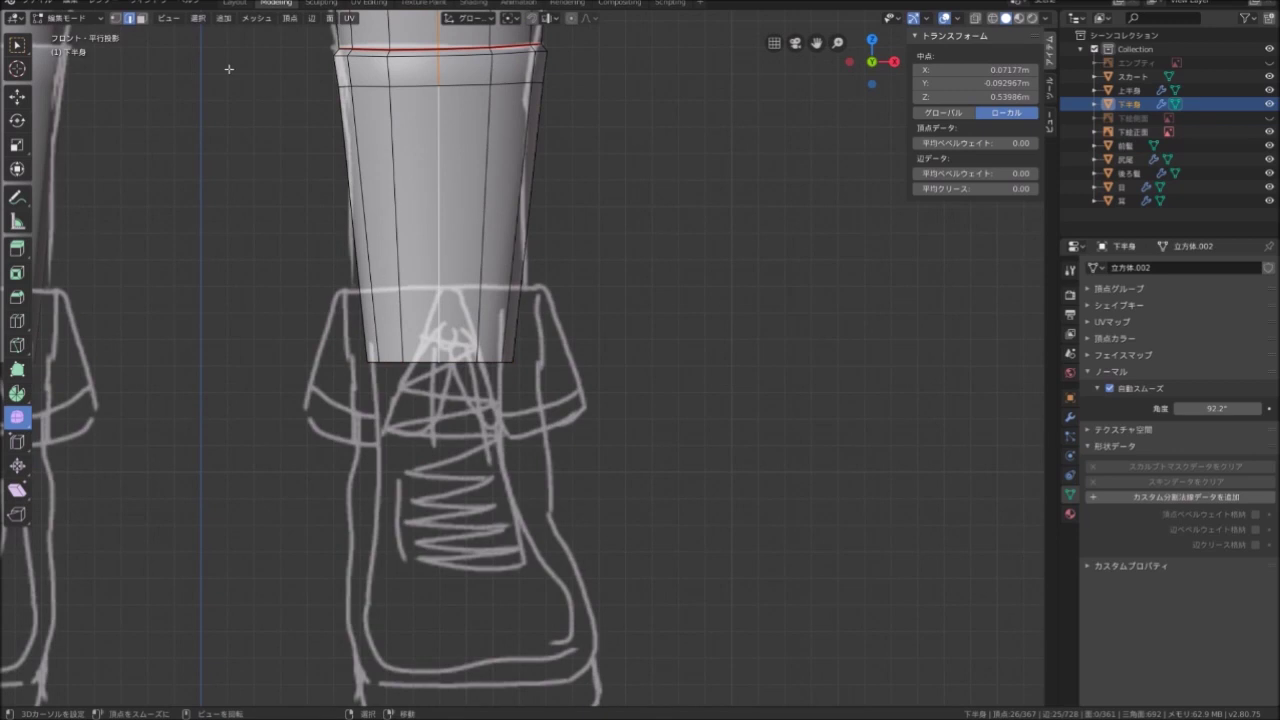